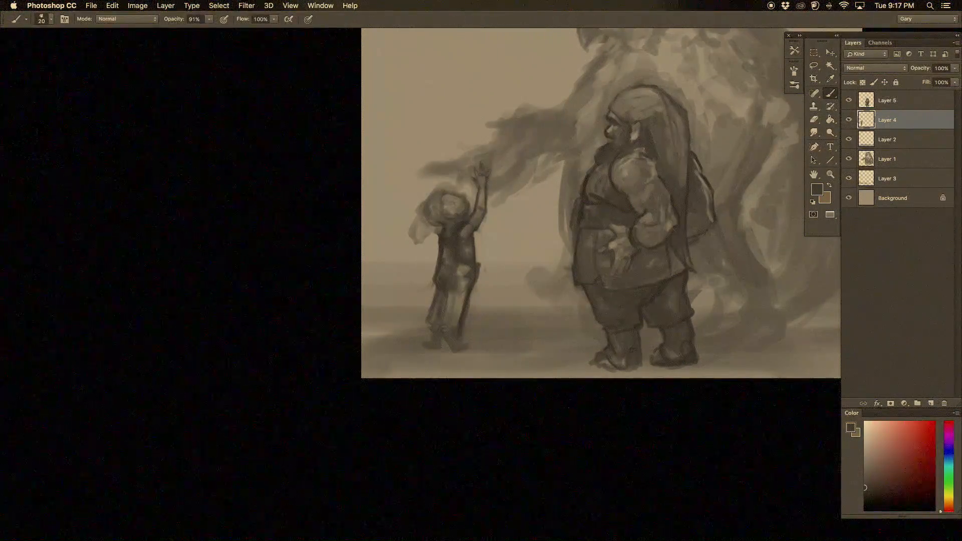
# Step: Paint a short dark stroke along the edge of the dwarf's backpack
pyautogui.moveTo(690, 238); pyautogui.dragTo(713, 225)
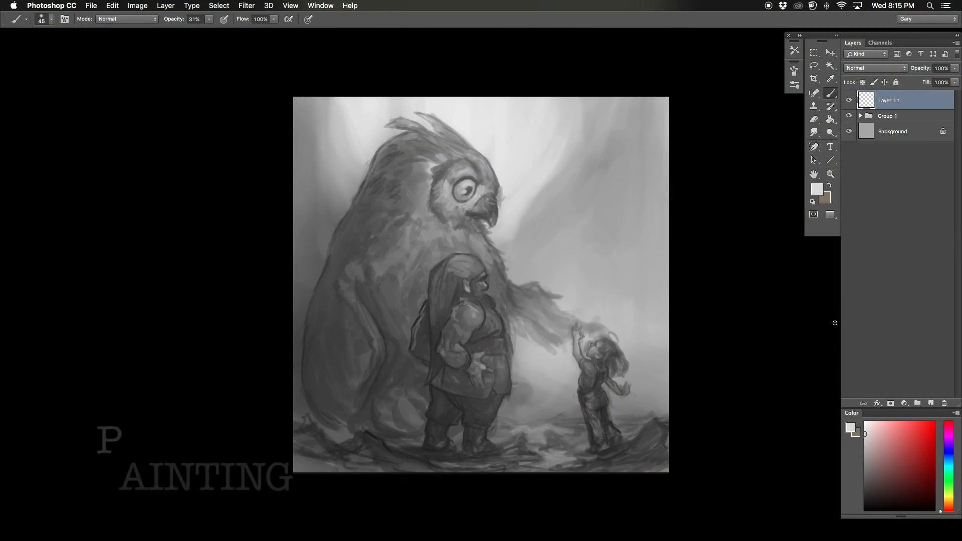
# Step: Set the blend mode of Layer 11 to Color
pyautogui.click(875, 68)
pyautogui.click(871, 176)
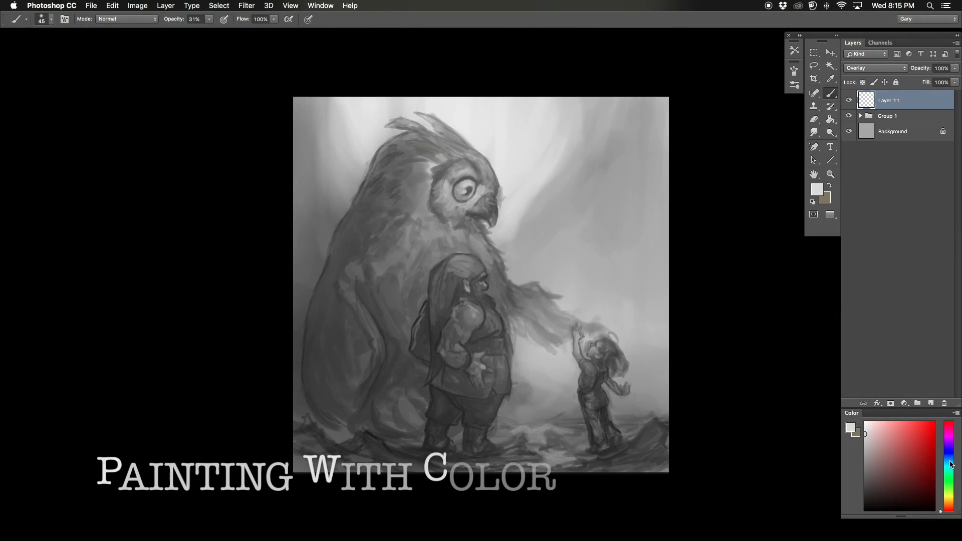
pyautogui.click(875, 68)
pyautogui.click(871, 180)
# Step: Tint the bright background behind the owl with a muted green using a very large soft brush
pyautogui.click(948, 487)
pyautogui.moveTo(887, 449); pyautogui.dragTo(883, 468)
pyautogui.press(']')
pyautogui.press(']')
pyautogui.press(']')
pyautogui.press(']')
pyautogui.press(']')
pyautogui.press(']')
pyautogui.press(']')
pyautogui.press(']')
pyautogui.press(']')
pyautogui.press(']')
pyautogui.press(']')
pyautogui.press(']')
pyautogui.press(']')
pyautogui.press(']')
pyautogui.press(']')
pyautogui.press(']')
pyautogui.press(']')
pyautogui.press(']')
pyautogui.press(']')
pyautogui.press(']')
pyautogui.moveTo(561, 262); pyautogui.dragTo(599, 161)
pyautogui.click(882, 476)
pyautogui.press(']')
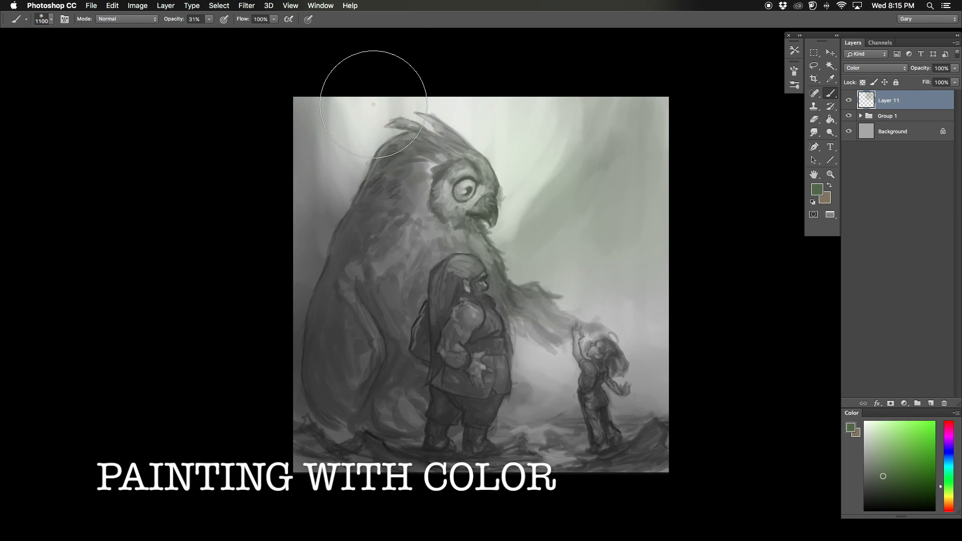
pyautogui.moveTo(357, 88); pyautogui.dragTo(310, 201)
# Step: Glaze a muted purple across the background and the owl's body with an enlarged brush
pyautogui.moveTo(948, 496); pyautogui.dragTo(948, 436)
pyautogui.click(880, 485)
pyautogui.press(']')
pyautogui.press(']')
pyautogui.moveTo(622, 225)
pyautogui.mouseDown()
pyautogui.moveTo(391, 336)
pyautogui.moveTo(401, 238)
pyautogui.mouseUp()
# Step: Tint the ground and the child's legs reddish brown with progressively smaller brushes
pyautogui.click(948, 507)
pyautogui.click(881, 476)
pyautogui.press('[')
pyautogui.press('[')
pyautogui.press('[')
pyautogui.press('[')
pyautogui.press('[')
pyautogui.press('[')
pyautogui.moveTo(515, 463); pyautogui.dragTo(373, 432)
pyautogui.press('[')
pyautogui.press('[')
pyautogui.press('[')
pyautogui.press('[')
pyautogui.press('[')
pyautogui.moveTo(597, 414); pyautogui.dragTo(606, 431)
pyautogui.press('[')
pyautogui.press('[')
pyautogui.press('[')
pyautogui.press('[')
pyautogui.press('[')
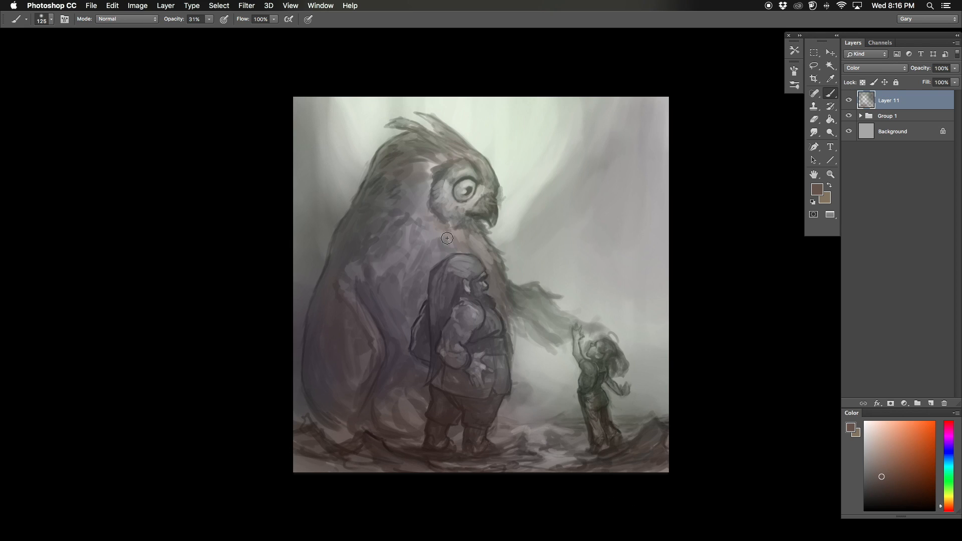
# Step: Touch up the dwarf's hat with the current tint and color the owl's eye warm orange
pyautogui.keyDown('alt'); pyautogui.click(472, 265); pyautogui.keyUp('alt')
pyautogui.press('[')
pyautogui.press('[')
pyautogui.click(949, 503)
pyautogui.moveTo(467, 186); pyautogui.dragTo(462, 195)
# Step: Flip the canvas horizontally and tint the child and the raised hand light blue
pyautogui.press('super+shift+h')
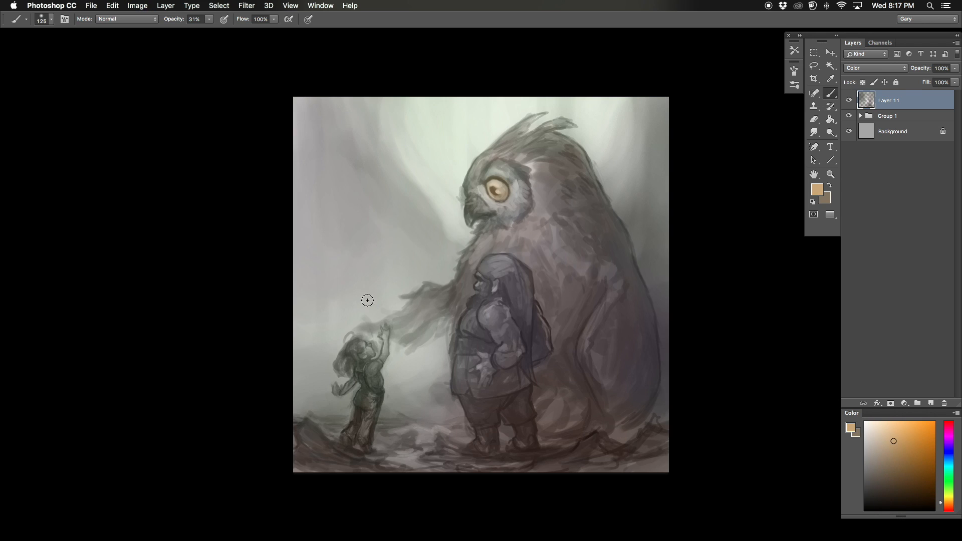
pyautogui.press('super+plus')
pyautogui.moveTo(367, 300); pyautogui.dragTo(453, 232)
pyautogui.click(948, 454)
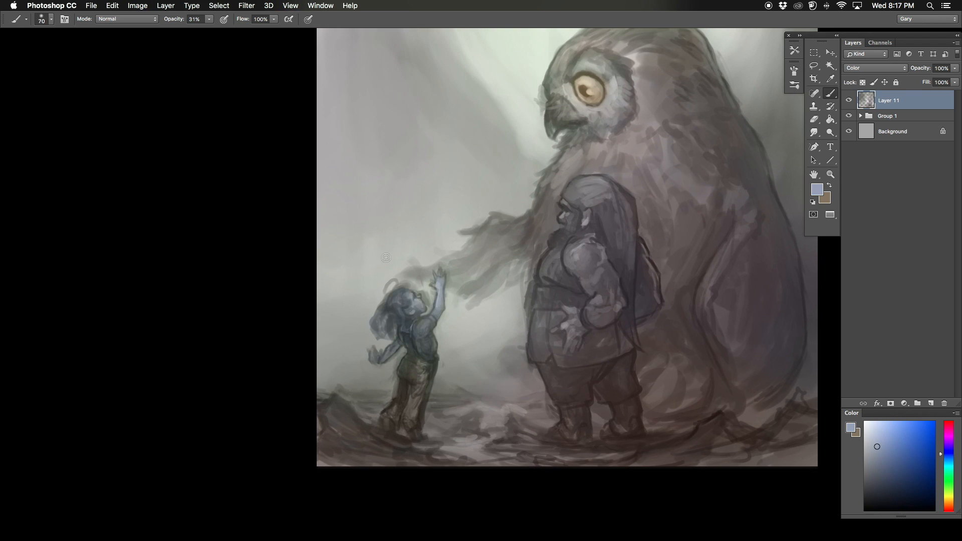
pyautogui.press('super+minus')
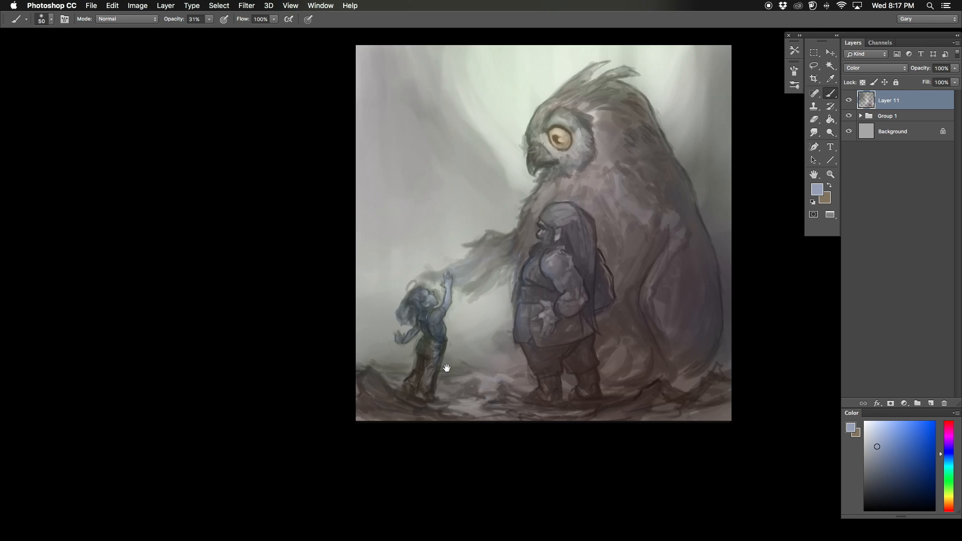
# Step: Tint the owl's feathers and the dwarf's skin with warm browns using a larger brush
pyautogui.press(']')
pyautogui.press(']')
pyautogui.press(']')
pyautogui.press(']')
pyautogui.press(']')
pyautogui.press(']')
pyautogui.press(']')
pyautogui.press(']')
pyautogui.press(']')
pyautogui.press(']')
pyautogui.press(']')
pyautogui.press(']')
pyautogui.keyDown('alt'); pyautogui.click(566, 177); pyautogui.keyUp('alt')
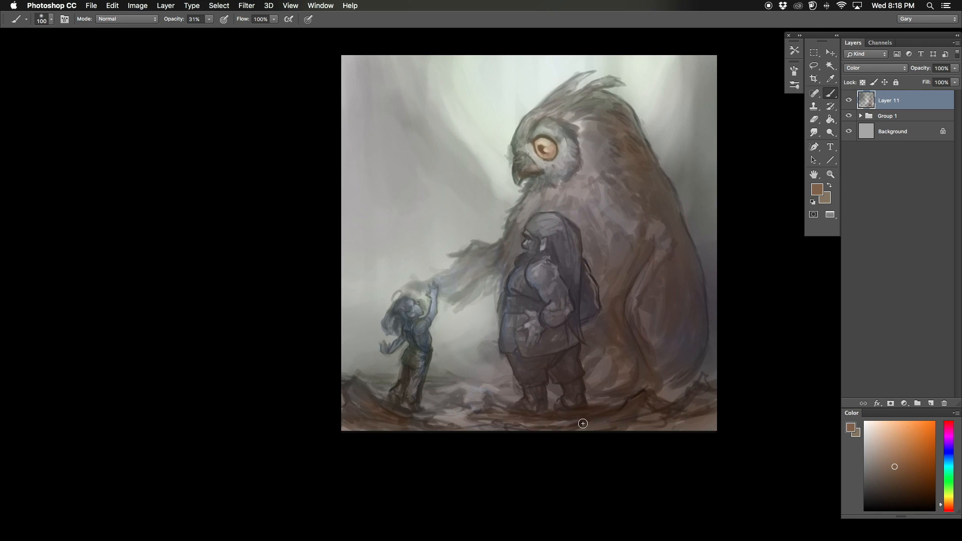
pyautogui.keyDown('alt'); pyautogui.click(581, 124); pyautogui.keyUp('alt')
pyautogui.press(']')
pyautogui.press(']')
pyautogui.keyDown('alt'); pyautogui.click(534, 317); pyautogui.keyUp('alt')
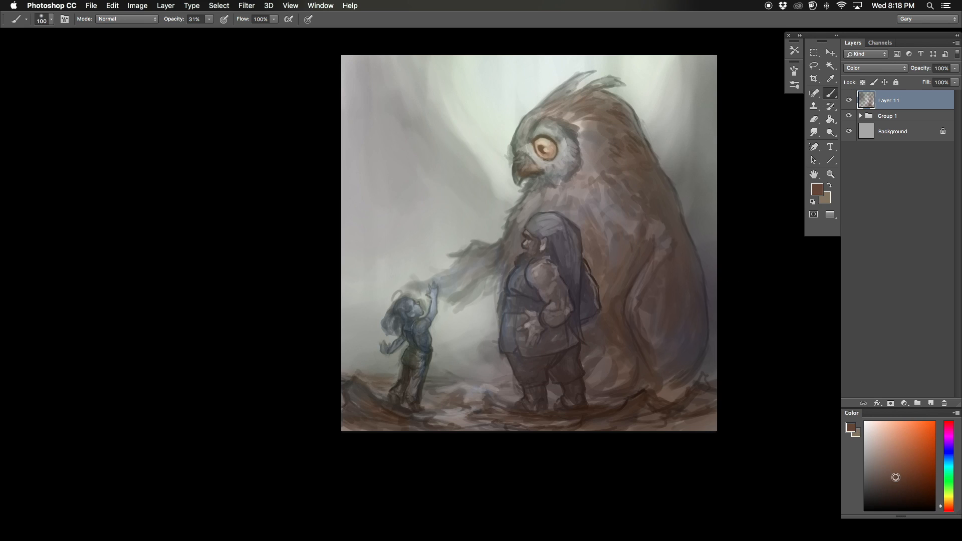
# Step: Color the dwarf's long hat with a muted purple
pyautogui.press(']')
pyautogui.press(']')
pyautogui.press(']')
pyautogui.press(']')
pyautogui.press(']')
pyautogui.click(948, 435)
pyautogui.click(881, 455)
pyautogui.click(872, 454)
pyautogui.moveTo(547, 223); pyautogui.dragTo(573, 260)
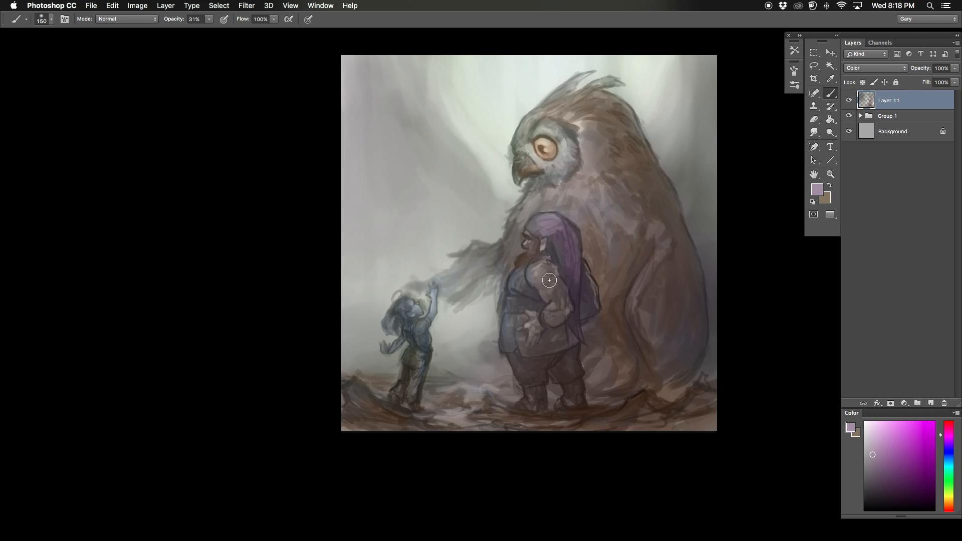
# Step: Flip the canvas horizontally and add a new layer in Multiply mode
pyautogui.keyDown('alt'); pyautogui.click(633, 291); pyautogui.keyUp('alt')
pyautogui.press('shift+super+h')
pyautogui.moveTo(371, 289)
pyautogui.mouseDown()
pyautogui.moveTo(425, 337)
pyautogui.moveTo(437, 295)
pyautogui.mouseUp()
pyautogui.press('alt+shift+super+n')
pyautogui.hotkey('alt', 'shift', 'm')
# Step: Shade the owl's lower body on the Multiply layer with a muted red using a large brush
pyautogui.keyDown('alt'); pyautogui.click(500, 346); pyautogui.keyUp('alt')
pyautogui.press(']')
pyautogui.press(']')
pyautogui.press(']')
pyautogui.press(']')
pyautogui.press(']')
pyautogui.press(']')
pyautogui.press(']')
pyautogui.moveTo(510, 369)
pyautogui.mouseDown()
pyautogui.moveTo(517, 353)
pyautogui.moveTo(516, 379)
pyautogui.mouseUp()
pyautogui.click(885, 466)
pyautogui.moveTo(438, 318); pyautogui.dragTo(453, 399)
# Step: Shade the ground beside the child, the owl's outstretched wing and its eye area with smaller brushes
pyautogui.press('[')
pyautogui.press('[')
pyautogui.moveTo(757, 420); pyautogui.dragTo(720, 423)
pyautogui.press('[')
pyautogui.press('[')
pyautogui.press('[')
pyautogui.moveTo(634, 257); pyautogui.dragTo(676, 288)
pyautogui.press('[')
pyautogui.press('[')
pyautogui.press('[')
pyautogui.press('[')
pyautogui.moveTo(547, 139); pyautogui.dragTo(584, 162)
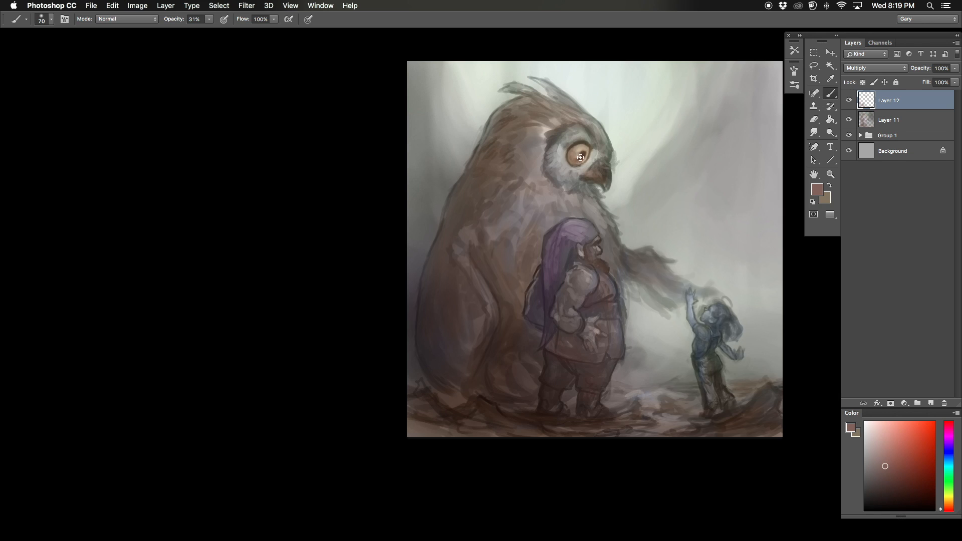
# Step: Flip the canvas, add a new Normal layer, and switch to another brush preset at 91% opacity
pyautogui.press('shift+super+h')
pyautogui.moveTo(546, 376); pyautogui.dragTo(490, 397)
pyautogui.press('alt+shift+super+n')
pyautogui.rightClick(415, 311)
pyautogui.doubleClick(500, 325)
pyautogui.moveTo(209, 19); pyautogui.dragTo(242, 30)
# Step: Paint the dwarf's shoulder and upper arm with muted pinkish flesh tones
pyautogui.press('super+plus')
pyautogui.press('[')
pyautogui.press('[')
pyautogui.press('[')
pyautogui.press('[')
pyautogui.press('[')
pyautogui.press('[')
pyautogui.click(877, 463)
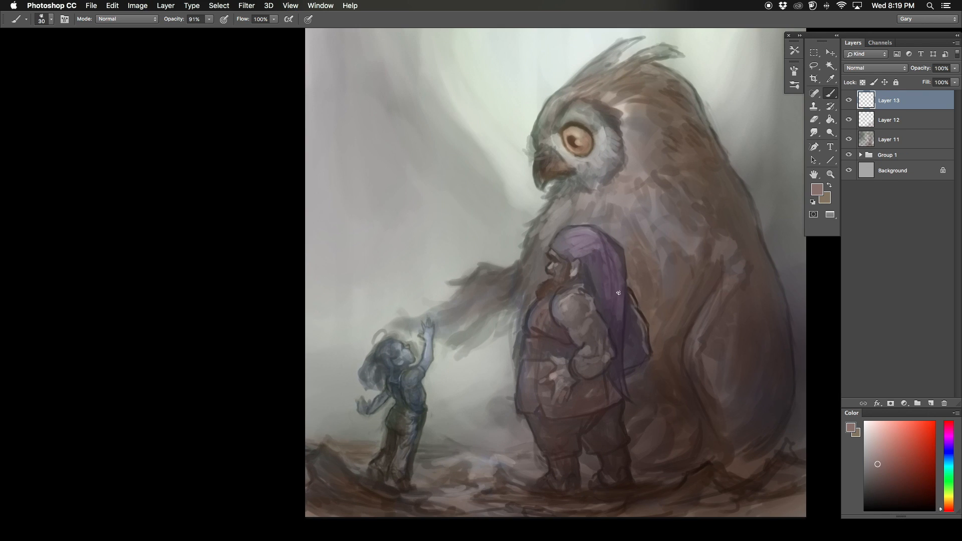
pyautogui.keyDown('alt'); pyautogui.click(575, 293); pyautogui.keyUp('alt')
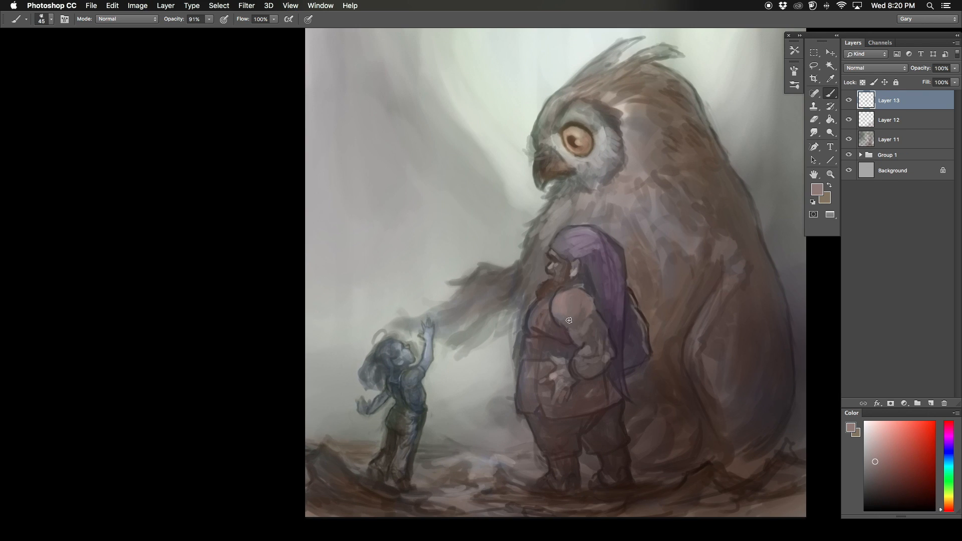
pyautogui.keyDown('alt'); pyautogui.click(570, 329); pyautogui.keyUp('alt')
pyautogui.moveTo(551, 307)
pyautogui.mouseDown()
pyautogui.moveTo(576, 337)
pyautogui.moveTo(590, 326)
pyautogui.moveTo(569, 332)
pyautogui.moveTo(552, 308)
pyautogui.mouseUp()
pyautogui.keyDown('alt'); pyautogui.click(571, 333); pyautogui.keyUp('alt')
pyautogui.keyDown('alt'); pyautogui.click(559, 308); pyautogui.keyUp('alt')
pyautogui.press(']')
# Step: Flip the canvas horizontally and build up light and shadow on the dwarf's shoulder and arm muscles
pyautogui.press('super+shift+h')
pyautogui.moveTo(547, 363); pyautogui.dragTo(581, 356)
pyautogui.keyDown('alt'); pyautogui.click(563, 316); pyautogui.keyUp('alt')
pyautogui.moveTo(563, 310)
pyautogui.mouseDown()
pyautogui.moveTo(554, 338)
pyautogui.moveTo(564, 360)
pyautogui.moveTo(552, 364)
pyautogui.mouseUp()
pyautogui.keyDown('alt'); pyautogui.click(550, 315); pyautogui.keyUp('alt')
pyautogui.keyDown('alt'); pyautogui.click(548, 309); pyautogui.keyUp('alt')
pyautogui.keyDown('alt'); pyautogui.click(554, 316); pyautogui.keyUp('alt')
pyautogui.keyDown('alt'); pyautogui.click(557, 328); pyautogui.keyUp('alt')
pyautogui.keyDown('alt'); pyautogui.click(560, 346); pyautogui.keyUp('alt')
pyautogui.press('[')
pyautogui.keyDown('alt'); pyautogui.click(536, 355); pyautogui.keyUp('alt')
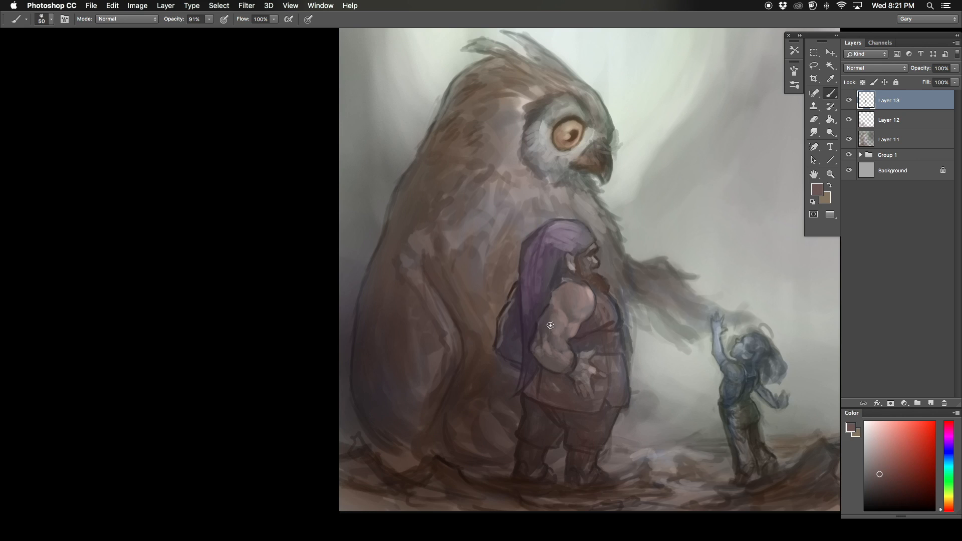
# Step: Add muted blue accents along the outer edge of the dwarf's arm
pyautogui.keyDown('alt'); pyautogui.click(541, 336); pyautogui.keyUp('alt')
pyautogui.click(948, 453)
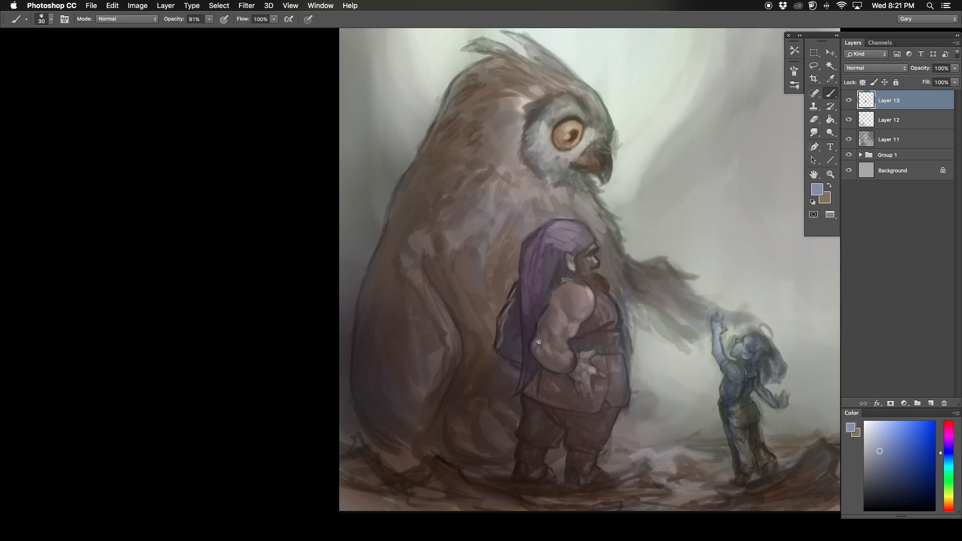
pyautogui.keyDown('alt'); pyautogui.click(545, 327); pyautogui.keyUp('alt')
pyautogui.keyDown('alt'); pyautogui.click(544, 318); pyautogui.keyUp('alt')
pyautogui.keyDown('alt'); pyautogui.click(547, 311); pyautogui.keyUp('alt')
pyautogui.moveTo(551, 300); pyautogui.dragTo(528, 341)
pyautogui.keyDown('alt'); pyautogui.click(529, 337); pyautogui.keyUp('alt')
# Step: Flip the canvas horizontally and shade the dwarf's chest, forearm and elbow
pyautogui.press('F5')
pyautogui.press(']')
pyautogui.keyDown('alt'); pyautogui.click(619, 303); pyautogui.keyUp('alt')
pyautogui.keyDown('alt'); pyautogui.click(585, 320); pyautogui.keyUp('alt')
pyautogui.press('[')
pyautogui.moveTo(585, 322); pyautogui.dragTo(578, 326)
pyautogui.keyDown('alt'); pyautogui.click(612, 351); pyautogui.keyUp('alt')
pyautogui.moveTo(641, 344); pyautogui.dragTo(639, 366)
pyautogui.keyDown('alt'); pyautogui.click(643, 349); pyautogui.keyUp('alt')
# Step: Refine the dwarf's upper vest, its shoulder strap and the top of the shoulder with small strokes
pyautogui.keyDown('alt'); pyautogui.click(609, 322); pyautogui.keyUp('alt')
pyautogui.keyDown('alt'); pyautogui.click(594, 300); pyautogui.keyUp('alt')
pyautogui.keyDown('alt'); pyautogui.click(581, 297); pyautogui.keyUp('alt')
pyautogui.moveTo(579, 296); pyautogui.dragTo(568, 306)
pyautogui.press('[')
pyautogui.keyDown('alt'); pyautogui.click(586, 289); pyautogui.keyUp('alt')
pyautogui.keyDown('alt'); pyautogui.click(592, 296); pyautogui.keyUp('alt')
pyautogui.keyDown('alt'); pyautogui.click(624, 294); pyautogui.keyUp('alt')
pyautogui.press(']')
pyautogui.keyDown('alt'); pyautogui.click(621, 278); pyautogui.keyUp('alt')
pyautogui.moveTo(621, 282); pyautogui.dragTo(629, 293)
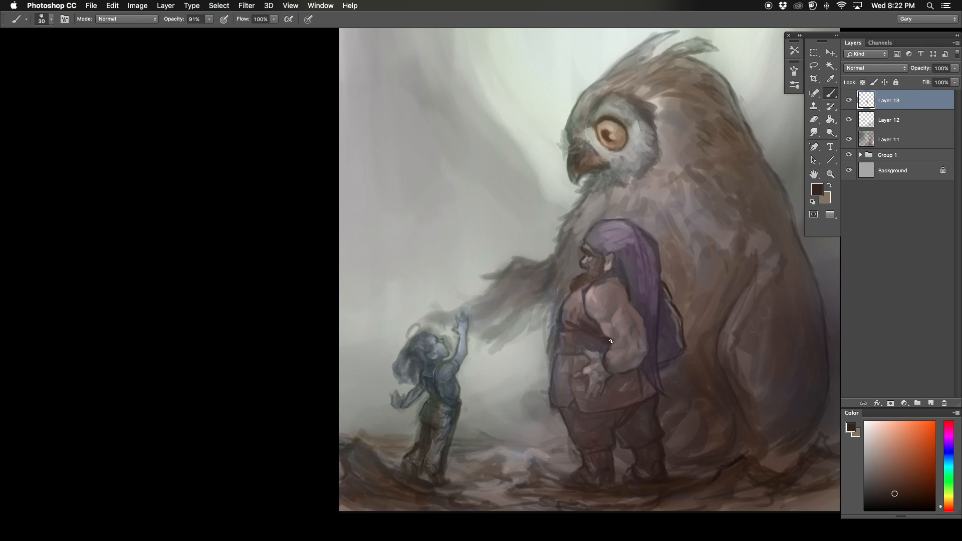
# Step: Darken the back of the dwarf's tunic skirt below the elbow and touch up the vest front
pyautogui.keyDown('alt'); pyautogui.click(619, 393); pyautogui.keyUp('alt')
pyautogui.moveTo(630, 376)
pyautogui.mouseDown()
pyautogui.moveTo(641, 393)
pyautogui.moveTo(611, 404)
pyautogui.moveTo(659, 316)
pyautogui.moveTo(643, 398)
pyautogui.mouseUp()
pyautogui.keyDown('alt'); pyautogui.click(655, 373); pyautogui.keyUp('alt')
pyautogui.press('[')
pyautogui.keyDown('alt'); pyautogui.click(572, 320); pyautogui.keyUp('alt')
# Step: Flip the canvas horizontally and refine the dwarf's vest front and back of the arm with finer strokes
pyautogui.press('super+shift+h')
pyautogui.keyDown('alt'); pyautogui.click(609, 302); pyautogui.keyUp('alt')
pyautogui.moveTo(609, 306); pyautogui.dragTo(601, 317)
pyautogui.keyDown('alt'); pyautogui.click(599, 312); pyautogui.keyUp('alt')
pyautogui.press('[')
pyautogui.press('[')
pyautogui.keyDown('alt'); pyautogui.click(579, 315); pyautogui.keyUp('alt')
pyautogui.keyDown('alt'); pyautogui.click(541, 339); pyautogui.keyUp('alt')
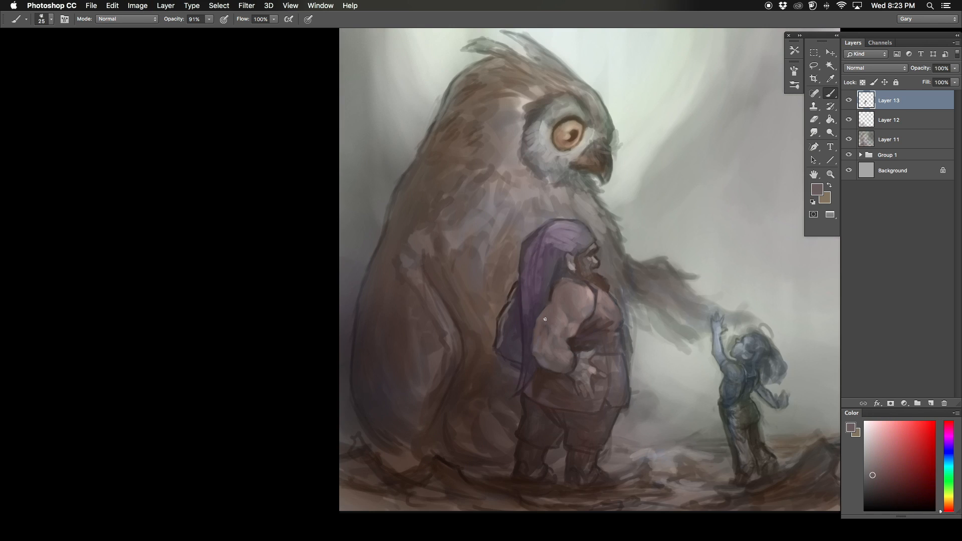
# Step: Flip the canvas horizontally and touch up the dwarf's tunic front around the hand and the vest above it
pyautogui.press('super+shift+h')
pyautogui.keyDown('alt'); pyautogui.click(576, 356); pyautogui.keyUp('alt')
pyautogui.moveTo(580, 356); pyautogui.dragTo(559, 356)
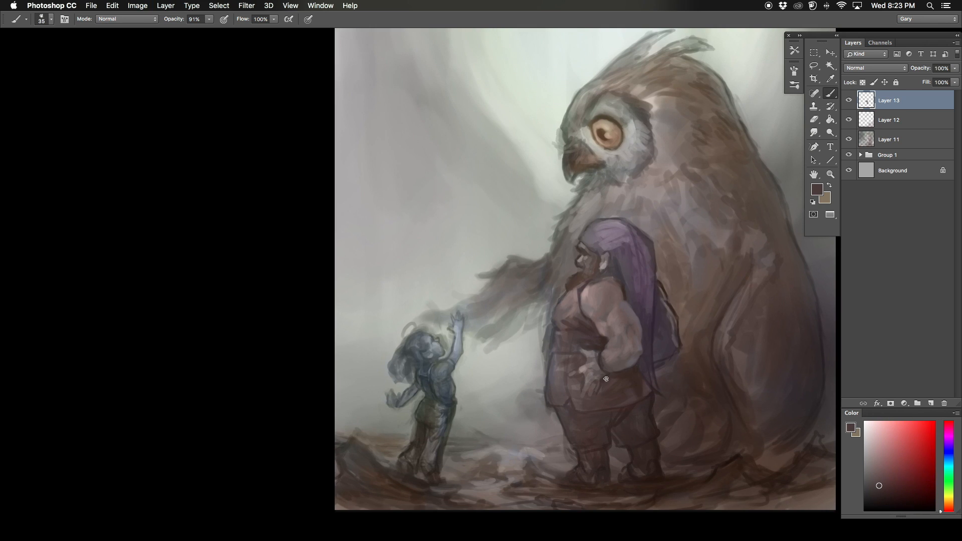
pyautogui.press('[')
pyautogui.press('[')
pyautogui.keyDown('alt'); pyautogui.click(589, 329); pyautogui.keyUp('alt')
# Step: Pick a muted pink skin tone and paint the dwarf's neck, ear, cheek and upper shoulder
pyautogui.keyDown('alt'); pyautogui.click(599, 281); pyautogui.keyUp('alt')
pyautogui.moveTo(603, 273); pyautogui.dragTo(612, 275)
pyautogui.click(882, 460)
pyautogui.keyDown('alt'); pyautogui.click(603, 266); pyautogui.keyUp('alt')
pyautogui.press('[')
pyautogui.keyDown('alt'); pyautogui.click(585, 260); pyautogui.keyUp('alt')
pyautogui.press(']')
pyautogui.press(']')
pyautogui.keyDown('alt'); pyautogui.click(592, 297); pyautogui.keyUp('alt')
pyautogui.press('[')
pyautogui.press('[')
pyautogui.press('[')
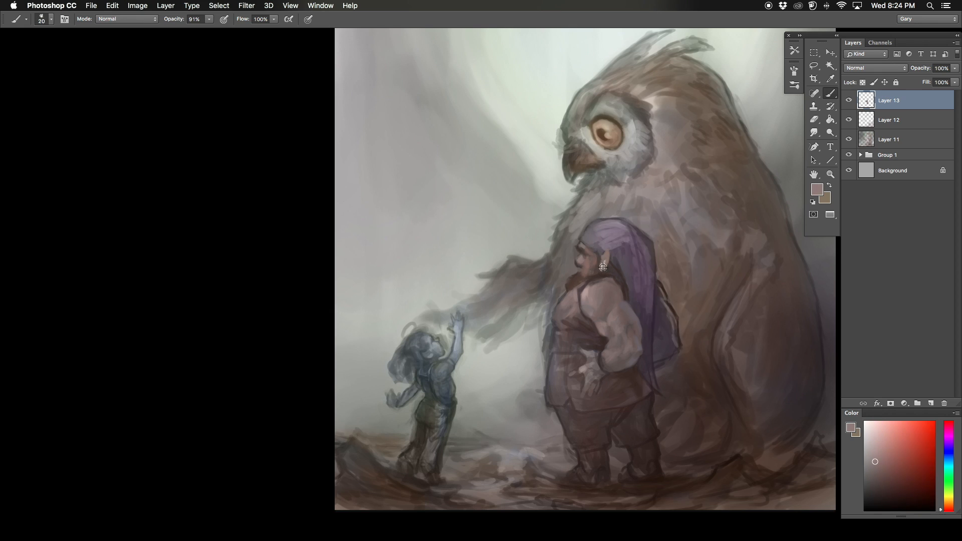
# Step: Paint the dwarf's nose and moustache area, flip the canvas horizontally and touch up the brow
pyautogui.keyDown('alt'); pyautogui.click(587, 263); pyautogui.keyUp('alt')
pyautogui.keyDown('alt'); pyautogui.click(581, 273); pyautogui.keyUp('alt')
pyautogui.keyDown('alt'); pyautogui.click(579, 266); pyautogui.keyUp('alt')
pyautogui.keyDown('alt'); pyautogui.click(580, 272); pyautogui.keyUp('alt')
pyautogui.press('super+shift+h')
pyautogui.keyDown('alt'); pyautogui.click(599, 237); pyautogui.keyUp('alt')
pyautogui.keyDown('alt'); pyautogui.click(589, 247); pyautogui.keyUp('alt')
pyautogui.press('[')
# Step: Refine the dwarf's facial profile, the front edge of the hood and the beard with small strokes
pyautogui.moveTo(588, 229)
pyautogui.mouseDown()
pyautogui.moveTo(594, 241)
pyautogui.moveTo(579, 270)
pyautogui.mouseUp()
pyautogui.keyDown('alt'); pyautogui.click(598, 239); pyautogui.keyUp('alt')
pyautogui.keyDown('alt'); pyautogui.click(589, 248); pyautogui.keyUp('alt')
pyautogui.press('[')
pyautogui.keyDown('alt'); pyautogui.click(584, 264); pyautogui.keyUp('alt')
pyautogui.keyDown('alt'); pyautogui.click(576, 272); pyautogui.keyUp('alt')
pyautogui.press(']')
pyautogui.press(']')
pyautogui.keyDown('alt'); pyautogui.click(582, 265); pyautogui.keyUp('alt')
pyautogui.press('super+minus')
pyautogui.press('super+plus')
pyautogui.keyDown('alt'); pyautogui.click(578, 265); pyautogui.keyUp('alt')
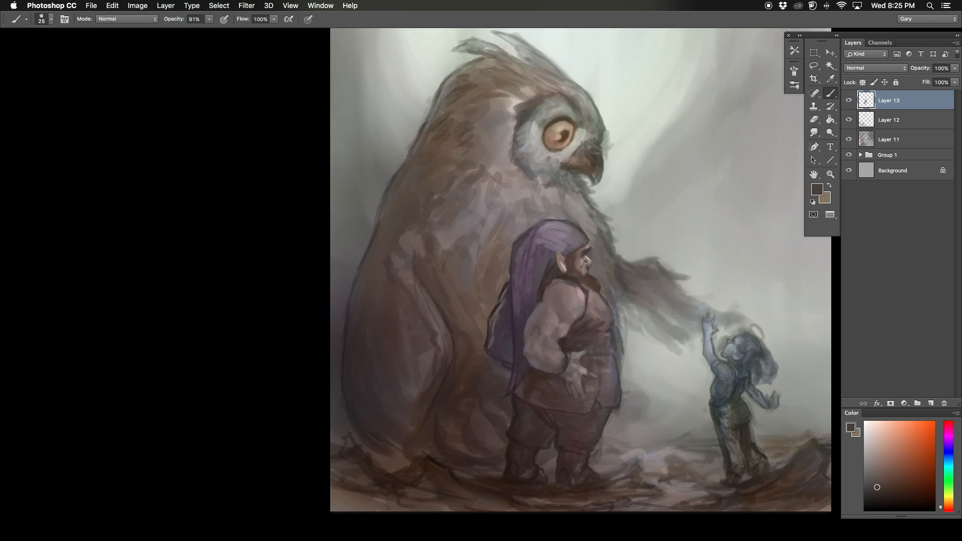
# Step: Flip the canvas horizontally and refine the dwarf's brow and the lower front edge of the hood
pyautogui.press('super+minus')
pyautogui.press('super+shift+h')
pyautogui.moveTo(573, 254); pyautogui.dragTo(584, 229)
pyautogui.press('super+plus')
pyautogui.keyDown('alt'); pyautogui.click(584, 222); pyautogui.keyUp('alt')
pyautogui.press('[')
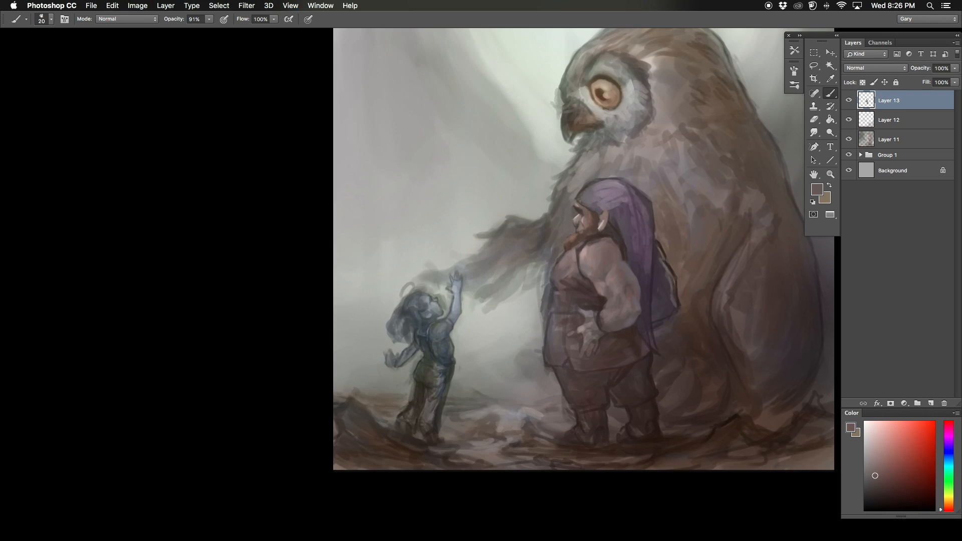
# Step: Pick a dark purple and smooth the dwarf's backpack and the back of the hood with larger strokes
pyautogui.click(948, 436)
pyautogui.click(876, 484)
pyautogui.press(']')
pyautogui.press(']')
pyautogui.press(']')
pyautogui.press(']')
pyautogui.press(']')
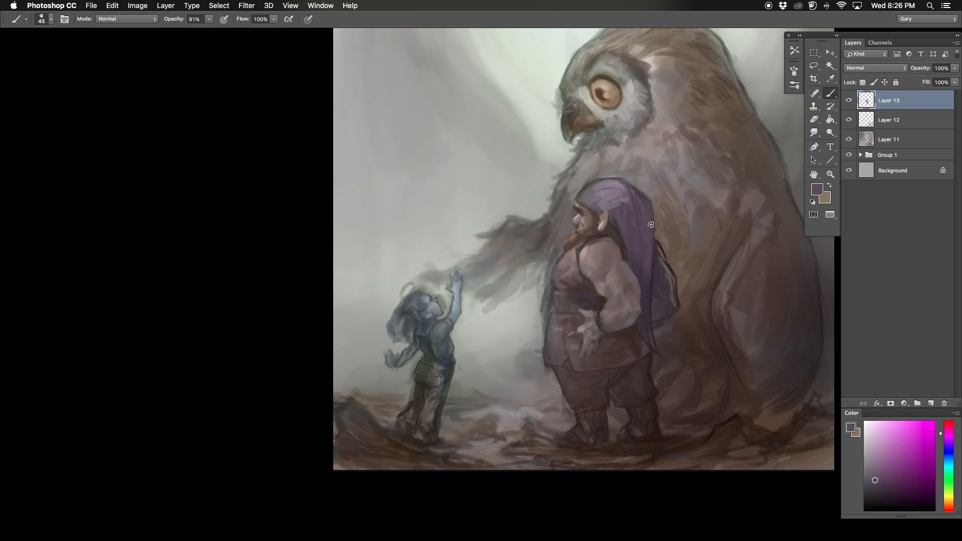
pyautogui.keyDown('alt'); pyautogui.click(663, 260); pyautogui.keyUp('alt')
pyautogui.moveTo(652, 228)
pyautogui.mouseDown()
pyautogui.moveTo(654, 266)
pyautogui.moveTo(673, 289)
pyautogui.mouseUp()
pyautogui.keyDown('alt'); pyautogui.click(667, 270); pyautogui.keyUp('alt')
pyautogui.keyDown('alt'); pyautogui.click(671, 300); pyautogui.keyUp('alt')
pyautogui.press('[')
pyautogui.keyDown('alt'); pyautogui.click(662, 245); pyautogui.keyUp('alt')
pyautogui.keyDown('alt'); pyautogui.click(662, 245); pyautogui.keyUp('alt')
# Step: Define the hanging tail of the dwarf's hood down to its tip with a small brush
pyautogui.press('[')
pyautogui.press('[')
pyautogui.press('[')
pyautogui.press('[')
pyautogui.press('[')
pyautogui.keyDown('alt'); pyautogui.click(650, 350); pyautogui.keyUp('alt')
pyautogui.keyDown('alt'); pyautogui.click(648, 355); pyautogui.keyUp('alt')
pyautogui.moveTo(653, 327); pyautogui.dragTo(658, 345)
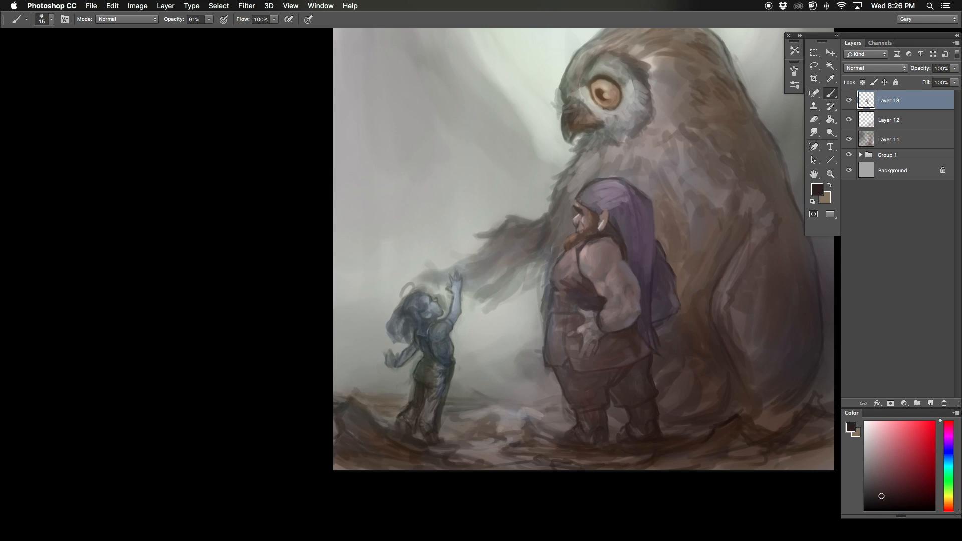
# Step: Flip the canvas horizontally, clean up the backpack's outer edge and touch up the dwarf's vest and shoulder area
pyautogui.press('super+shift+h')
pyautogui.keyDown('alt'); pyautogui.click(495, 245); pyautogui.keyUp('alt')
pyautogui.moveTo(510, 239); pyautogui.dragTo(494, 274)
pyautogui.keyDown('alt'); pyautogui.click(507, 281); pyautogui.keyUp('alt')
pyautogui.keyDown('alt'); pyautogui.click(573, 276); pyautogui.keyUp('alt')
pyautogui.press(']')
pyautogui.press(']')
pyautogui.keyDown('alt'); pyautogui.click(582, 250); pyautogui.keyUp('alt')
pyautogui.moveTo(581, 246); pyautogui.dragTo(585, 256)
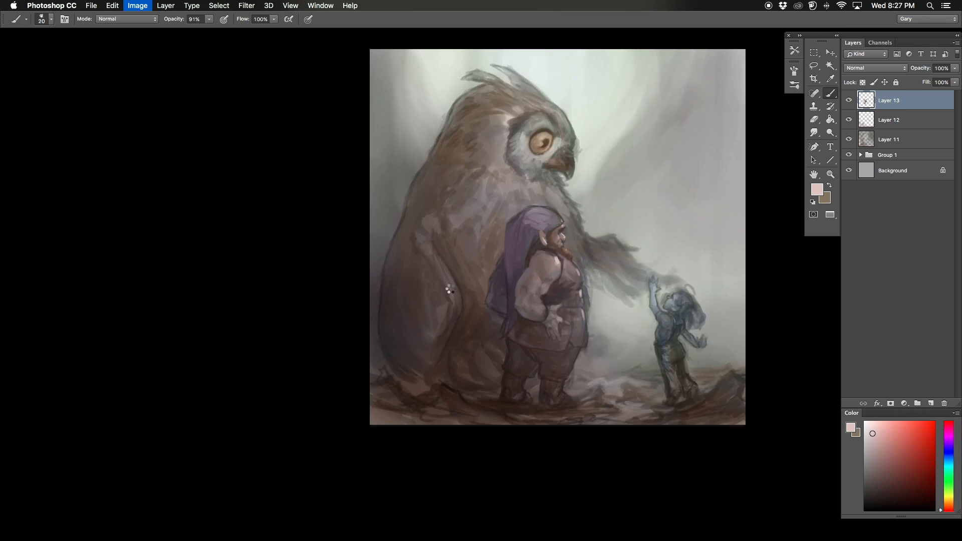
# Step: Flip the canvas horizontally and paint a pale pink belt buckle at the front of the dwarf's waist
pyautogui.press('super+shift+h')
pyautogui.press(']')
pyautogui.press(']')
pyautogui.press(']')
pyautogui.keyDown('alt'); pyautogui.click(546, 299); pyautogui.keyUp('alt')
pyautogui.press('[')
pyautogui.press('[')
pyautogui.press('[')
pyautogui.keyDown('alt'); pyautogui.click(547, 299); pyautogui.keyUp('alt')
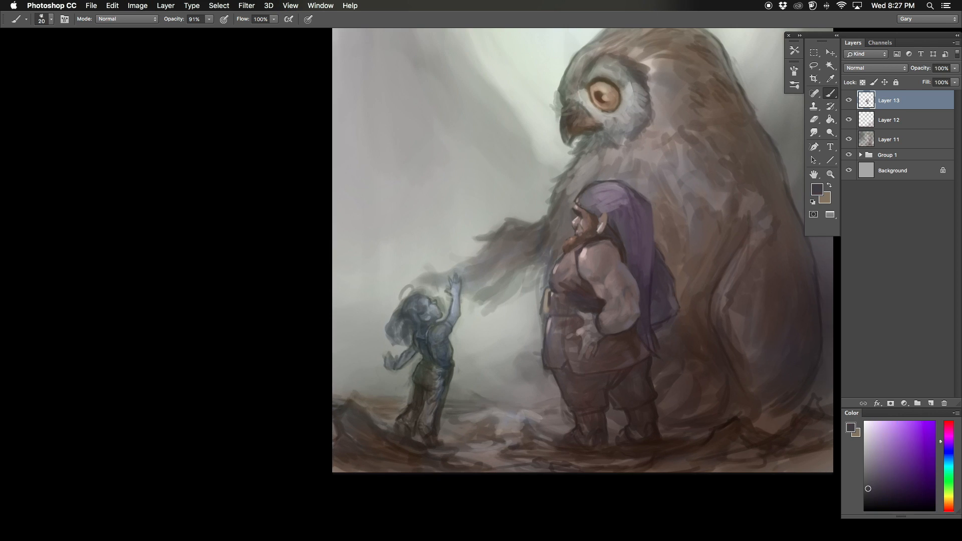
# Step: Paint the dwarf's belt around the buckle and refine the chest and vest front with a larger brush
pyautogui.press(']')
pyautogui.press(']')
pyautogui.press(']')
pyautogui.keyDown('alt'); pyautogui.click(537, 294); pyautogui.keyUp('alt')
pyautogui.keyDown('alt'); pyautogui.click(565, 294); pyautogui.keyUp('alt')
pyautogui.moveTo(542, 286)
pyautogui.mouseDown()
pyautogui.moveTo(541, 313)
pyautogui.moveTo(561, 265)
pyautogui.mouseUp()
pyautogui.keyDown('alt'); pyautogui.click(562, 273); pyautogui.keyUp('alt')
pyautogui.keyDown('alt'); pyautogui.click(572, 255); pyautogui.keyUp('alt')
# Step: Warm the dwarf's arm with a reddish tone and touch up the hood and the lower tunic
pyautogui.moveTo(611, 289); pyautogui.dragTo(606, 294)
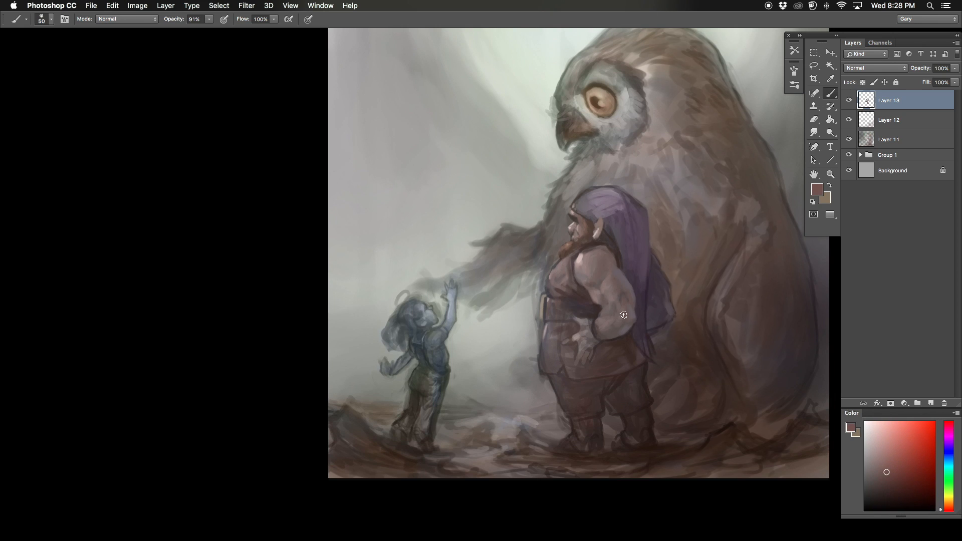
pyautogui.press('[')
pyautogui.keyDown('alt'); pyautogui.click(621, 226); pyautogui.keyUp('alt')
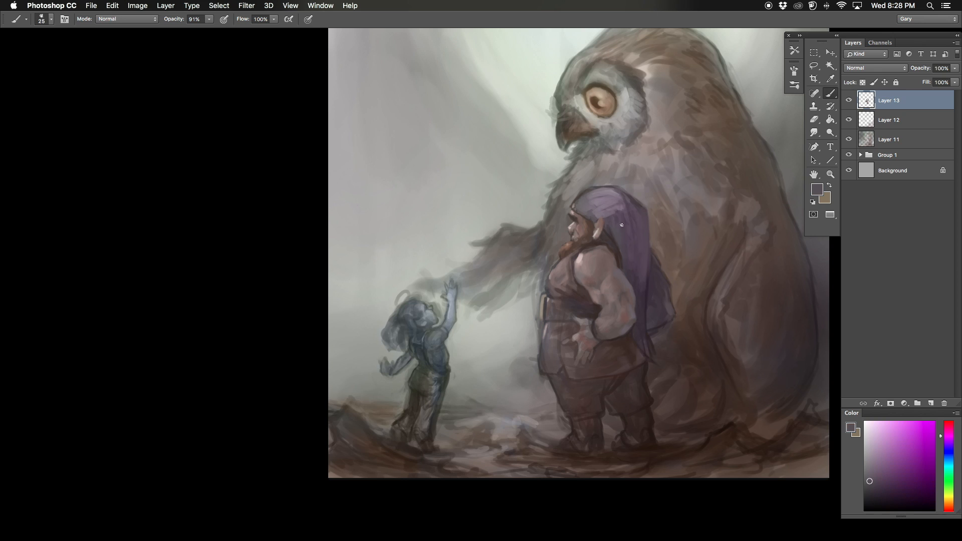
pyautogui.press(']')
pyautogui.moveTo(550, 163); pyautogui.dragTo(536, 149)
pyautogui.keyDown('alt'); pyautogui.click(619, 359); pyautogui.keyUp('alt')
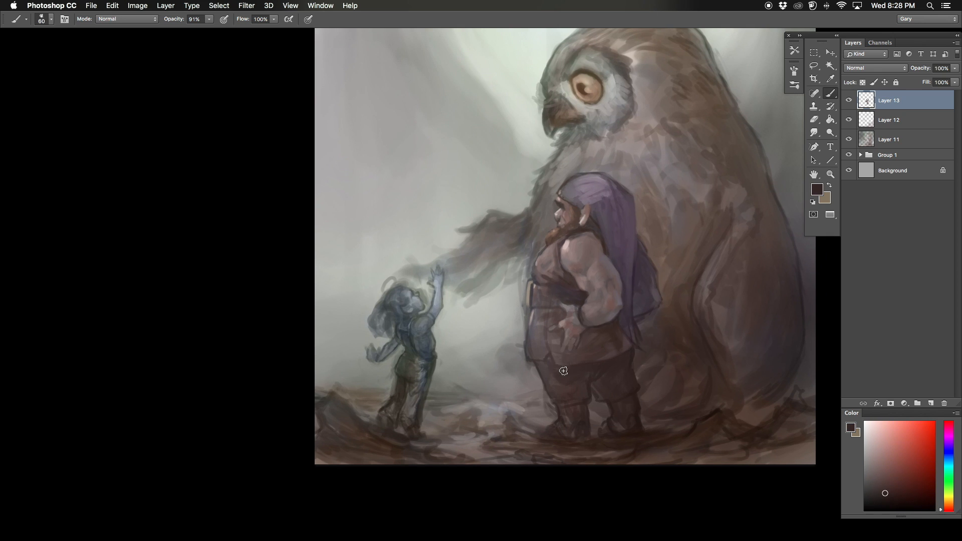
# Step: Flip the canvas horizontally and soften the dwarf's upper arm, shoulder and vest strap
pyautogui.press('super+f')
pyautogui.moveTo(513, 209); pyautogui.dragTo(520, 208)
pyautogui.press(']')
pyautogui.keyDown('alt'); pyautogui.click(540, 264); pyautogui.keyUp('alt')
pyautogui.keyDown('alt'); pyautogui.click(568, 244); pyautogui.keyUp('alt')
pyautogui.moveTo(569, 246); pyautogui.dragTo(566, 253)
pyautogui.keyDown('alt'); pyautogui.click(595, 243); pyautogui.keyUp('alt')
# Step: Repaint the dwarf's backpack and the back of the hood with a medium brush
pyautogui.press('super+minus')
pyautogui.moveTo(401, 264); pyautogui.dragTo(416, 267)
pyautogui.press('super+equal')
pyautogui.press('[')
pyautogui.press('[')
pyautogui.keyDown('alt'); pyautogui.click(517, 272); pyautogui.keyUp('alt')
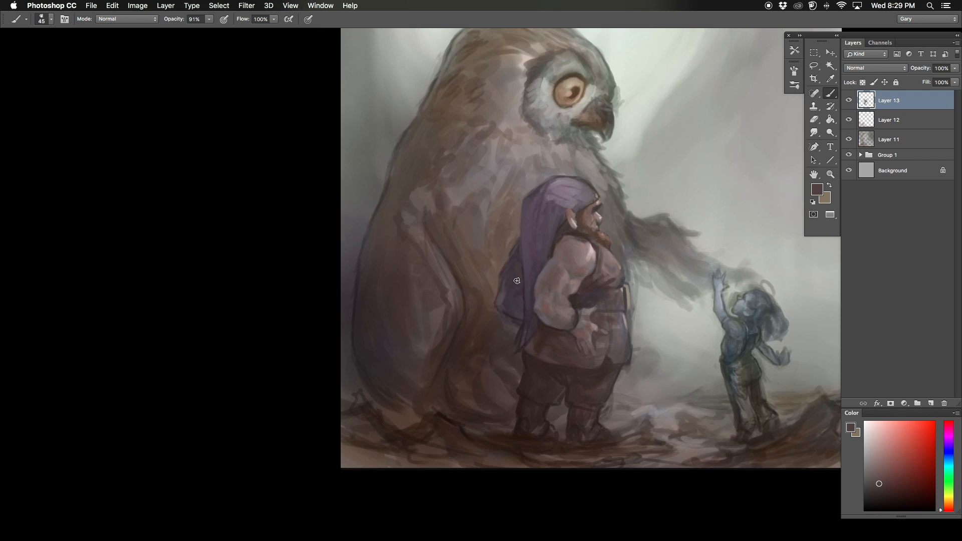
pyautogui.keyDown('alt'); pyautogui.click(530, 227); pyautogui.keyUp('alt')
pyautogui.keyDown('alt'); pyautogui.click(552, 214); pyautogui.keyUp('alt')
# Step: Smooth the purple crown of the dwarf's hood, touch up the ear and arm edges, and flip the canvas horizontally
pyautogui.moveTo(552, 199)
pyautogui.mouseDown()
pyautogui.moveTo(584, 188)
pyautogui.moveTo(565, 192)
pyautogui.mouseUp()
pyautogui.keyDown('alt'); pyautogui.click(583, 158); pyautogui.keyUp('alt')
pyautogui.moveTo(561, 174); pyautogui.dragTo(599, 192)
pyautogui.keyDown('alt'); pyautogui.click(561, 225); pyautogui.keyUp('alt')
pyautogui.keyDown('alt'); pyautogui.click(561, 226); pyautogui.keyUp('alt')
pyautogui.keyDown('alt'); pyautogui.click(550, 263); pyautogui.keyUp('alt')
pyautogui.keyDown('alt'); pyautogui.click(548, 260); pyautogui.keyUp('alt')
pyautogui.press('super+f')
pyautogui.press('super+minus')
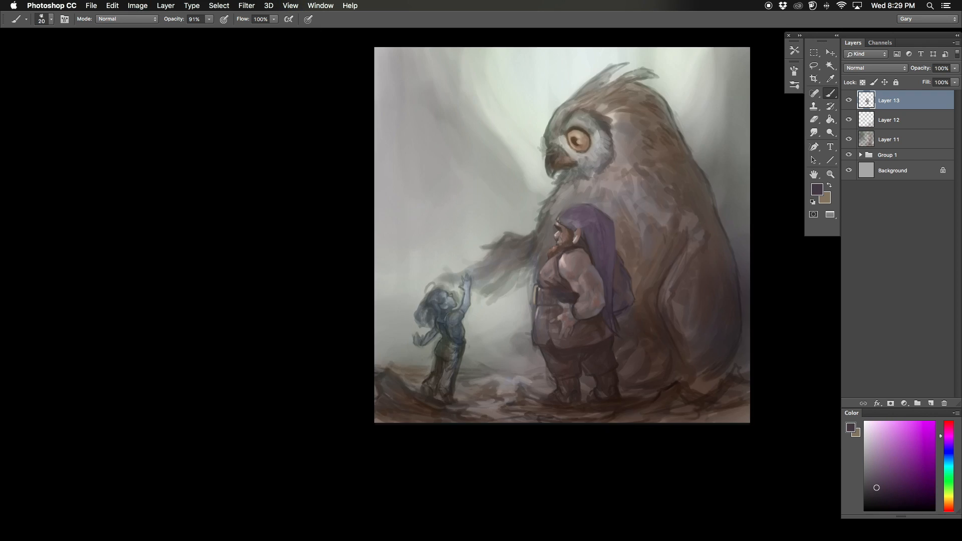
# Step: Refine the dwarf's forearm and elbow with small strokes, touch up the hood and flip the canvas horizontally
pyautogui.press('super+equal')
pyautogui.press('[')
pyautogui.press('[')
pyautogui.press('[')
pyautogui.press('[')
pyautogui.press('[')
pyautogui.press('[')
pyautogui.keyDown('alt'); pyautogui.click(591, 290); pyautogui.keyUp('alt')
pyautogui.keyDown('alt'); pyautogui.click(596, 303); pyautogui.keyUp('alt')
pyautogui.press(']')
pyautogui.keyDown('alt'); pyautogui.click(602, 312); pyautogui.keyUp('alt')
pyautogui.press(']')
pyautogui.press(']')
pyautogui.keyDown('alt'); pyautogui.click(622, 257); pyautogui.keyUp('alt')
pyautogui.press('super+f')
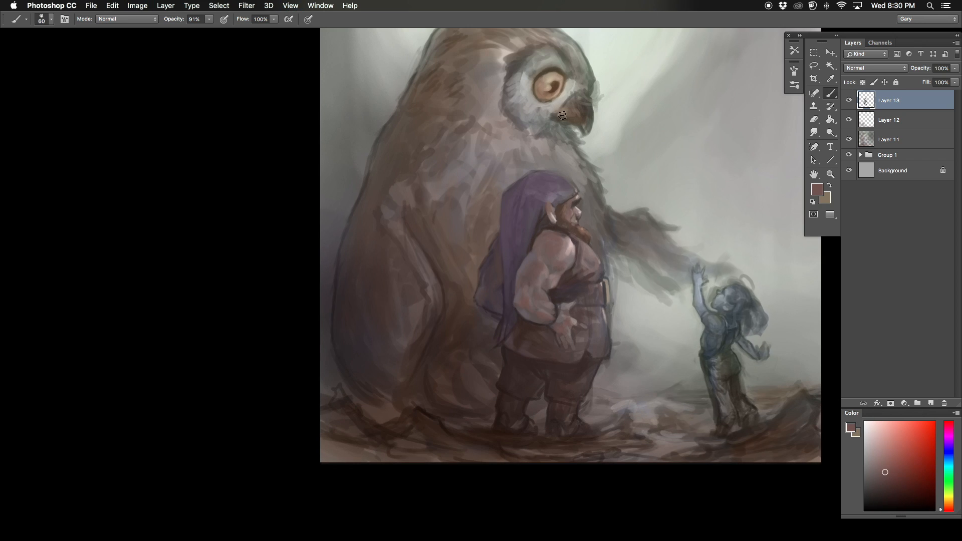
# Step: Paint the hanging tail of the dwarf's hood behind the arm and clean up the tunic edge beside its tip
pyautogui.moveTo(562, 116); pyautogui.dragTo(573, 149)
pyautogui.keyDown('alt'); pyautogui.click(519, 301); pyautogui.keyUp('alt')
pyautogui.press('[')
pyautogui.press('[')
pyautogui.keyDown('alt'); pyautogui.click(518, 305); pyautogui.keyUp('alt')
pyautogui.moveTo(520, 298)
pyautogui.mouseDown()
pyautogui.moveTo(517, 344)
pyautogui.moveTo(527, 293)
pyautogui.moveTo(522, 312)
pyautogui.moveTo(518, 232)
pyautogui.moveTo(507, 375)
pyautogui.mouseUp()
pyautogui.keyDown('alt'); pyautogui.click(519, 313); pyautogui.keyUp('alt')
pyautogui.keyDown('alt'); pyautogui.click(518, 374); pyautogui.keyUp('alt')
pyautogui.keyDown('alt'); pyautogui.click(526, 386); pyautogui.keyUp('alt')
# Step: Sample the dark green of the child's clothing and brush it into the dwarf's trousers, flipping the canvas horizontally to continue
pyautogui.keyDown('alt'); pyautogui.click(739, 398); pyautogui.keyUp('alt')
pyautogui.press(']')
pyautogui.moveTo(542, 412); pyautogui.dragTo(545, 404)
pyautogui.moveTo(597, 405)
pyautogui.mouseDown()
pyautogui.moveTo(569, 428)
pyautogui.moveTo(561, 393)
pyautogui.mouseUp()
pyautogui.press('super+f')
pyautogui.keyDown('alt'); pyautogui.click(572, 411); pyautogui.keyUp('alt')
pyautogui.keyDown('alt'); pyautogui.click(565, 401); pyautogui.keyUp('alt')
# Step: Refine the tunic around the dwarf's hand, the belt and the vest front with a smaller brush
pyautogui.press('[')
pyautogui.press('[')
pyautogui.keyDown('alt'); pyautogui.click(597, 369); pyautogui.keyUp('alt')
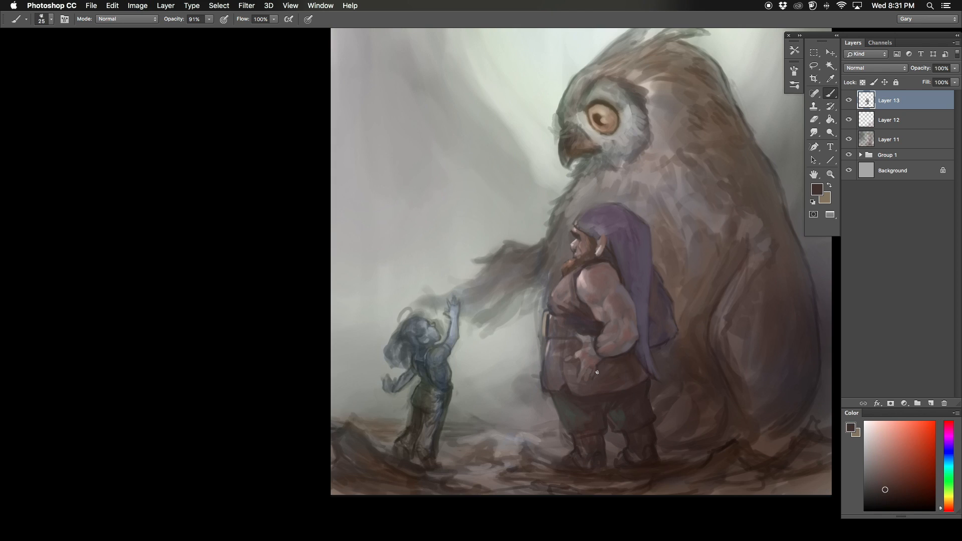
pyautogui.keyDown('alt'); pyautogui.click(588, 327); pyautogui.keyUp('alt')
pyautogui.keyDown('alt'); pyautogui.click(581, 346); pyautogui.keyUp('alt')
pyautogui.moveTo(582, 334)
pyautogui.mouseDown()
pyautogui.moveTo(589, 340)
pyautogui.moveTo(559, 335)
pyautogui.mouseUp()
pyautogui.keyDown('alt'); pyautogui.click(569, 320); pyautogui.keyUp('alt')
pyautogui.keyDown('alt'); pyautogui.click(564, 301); pyautogui.keyUp('alt')
# Step: Flip the canvas horizontally and touch up the lower outer edge of the dwarf's backpack with a larger brush
pyautogui.press(']')
pyautogui.press(']')
pyautogui.press('super+f')
pyautogui.press(']')
pyautogui.press(']')
pyautogui.keyDown('alt'); pyautogui.click(492, 323); pyautogui.keyUp('alt')
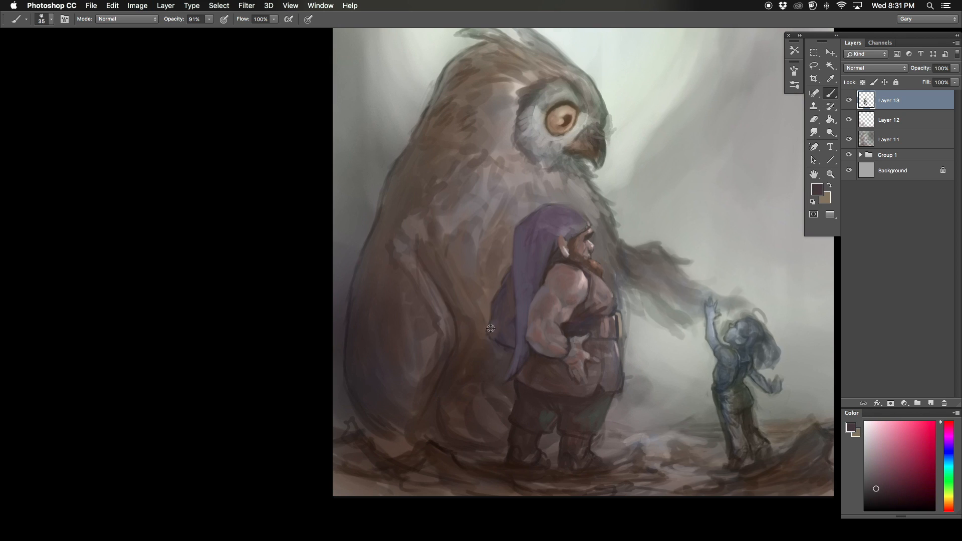
# Step: Brush over the lower outer corner of the dwarf's backpack to shape its edge
pyautogui.moveTo(495, 306); pyautogui.dragTo(490, 324)
pyautogui.keyDown('alt'); pyautogui.click(485, 308); pyautogui.keyUp('alt')
pyautogui.keyDown('alt'); pyautogui.click(488, 320); pyautogui.keyUp('alt')
pyautogui.keyDown('alt'); pyautogui.click(482, 327); pyautogui.keyUp('alt')
pyautogui.keyDown('alt'); pyautogui.click(503, 320); pyautogui.keyUp('alt')
# Step: Refine the dwarf's hood brim, brow and nose with a smaller brush
pyautogui.press('[')
pyautogui.press('[')
pyautogui.press('[')
pyautogui.press('[')
pyautogui.press('[')
pyautogui.press('[')
pyautogui.press('[')
pyautogui.press('[')
pyautogui.keyDown('alt'); pyautogui.click(572, 227); pyautogui.keyUp('alt')
pyautogui.keyDown('alt'); pyautogui.click(584, 234); pyautogui.keyUp('alt')
pyautogui.moveTo(582, 231); pyautogui.dragTo(589, 236)
pyautogui.keyDown('alt'); pyautogui.click(590, 244); pyautogui.keyUp('alt')
pyautogui.keyDown('alt'); pyautogui.click(589, 235); pyautogui.keyUp('alt')
# Step: Flip the canvas horizontally and define the dwarf's backpack and its lower trim with a brush of about 20 px
pyautogui.press('super+minus')
pyautogui.press('super+f')
pyautogui.moveTo(406, 395)
pyautogui.mouseDown()
pyautogui.moveTo(403, 404)
pyautogui.moveTo(365, 371)
pyautogui.mouseUp()
pyautogui.press('super+plus')
pyautogui.press(']')
pyautogui.keyDown('alt'); pyautogui.click(501, 334); pyautogui.keyUp('alt')
pyautogui.keyDown('alt'); pyautogui.click(512, 313); pyautogui.keyUp('alt')
pyautogui.press(']')
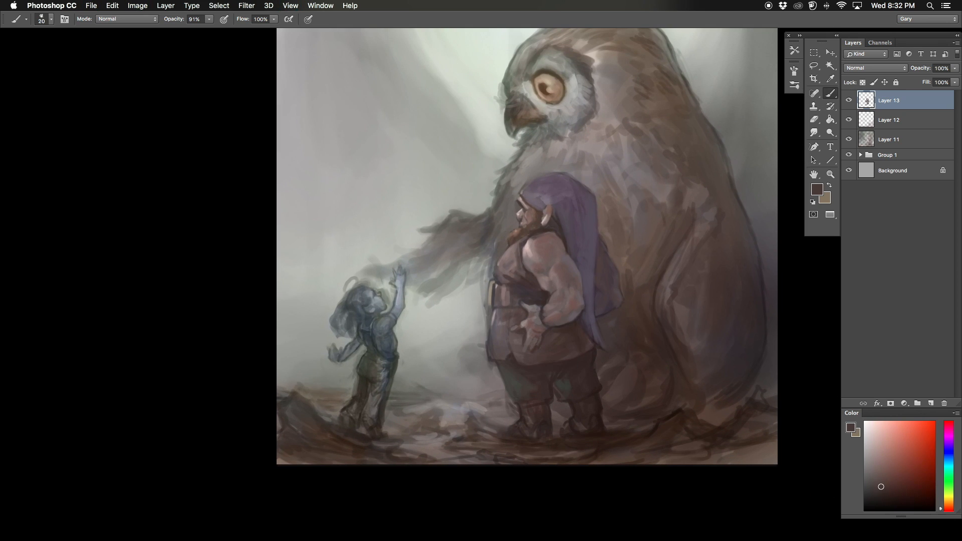
pyautogui.keyDown('alt'); pyautogui.click(585, 320); pyautogui.keyUp('alt')
pyautogui.keyDown('alt'); pyautogui.click(615, 289); pyautogui.keyUp('alt')
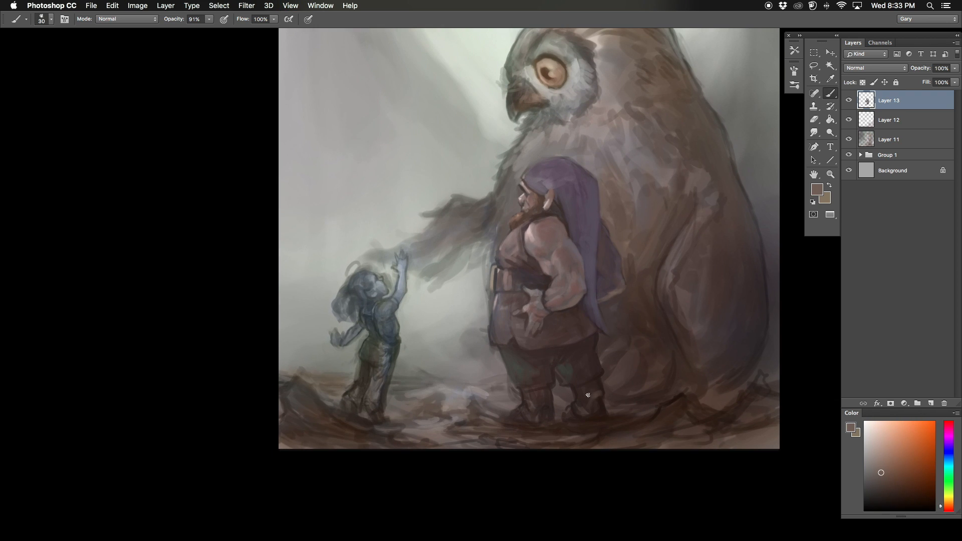
pyautogui.keyDown('alt'); pyautogui.click(594, 323); pyautogui.keyUp('alt')
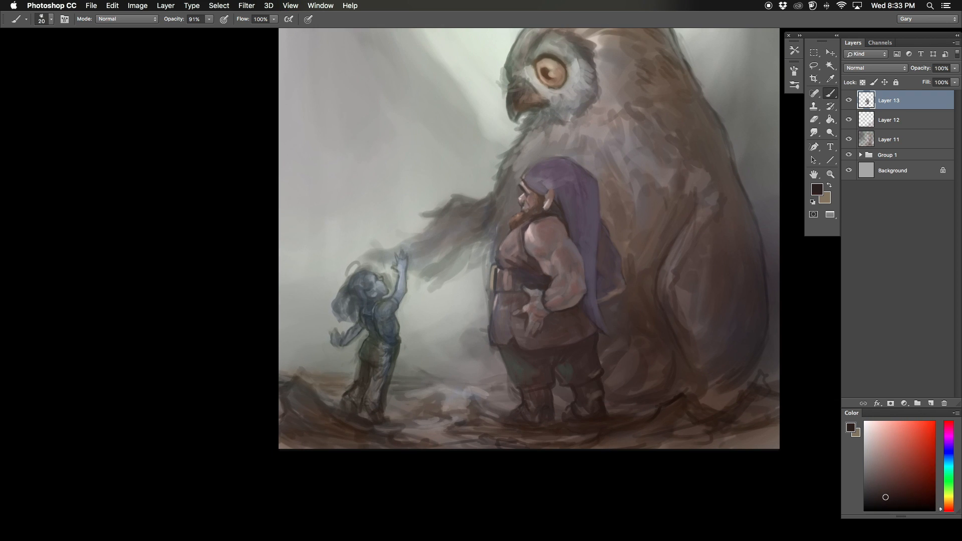
# Step: Flip the canvas horizontally and touch up the dark band around the dwarf's wrist
pyautogui.press('super+shift+h')
pyautogui.press('super+minus')
pyautogui.press('super+plus')
pyautogui.moveTo(548, 297); pyautogui.dragTo(547, 311)
pyautogui.keyDown('alt'); pyautogui.click(550, 304); pyautogui.keyUp('alt')
# Step: Sample a color at the dwarf's belt and repaint the belt and buckle area with a larger brush
pyautogui.keyDown('alt'); pyautogui.click(592, 287); pyautogui.keyUp('alt')
pyautogui.press(']')
pyautogui.press(']')
pyautogui.press(']')
pyautogui.moveTo(600, 276); pyautogui.dragTo(600, 296)
pyautogui.keyDown('alt'); pyautogui.click(581, 281); pyautogui.keyUp('alt')
pyautogui.keyDown('alt'); pyautogui.click(605, 285); pyautogui.keyUp('alt')
# Step: Choose a light muted pink and brush skin highlights onto the dwarf's shoulder and upper arm, flipping the canvas horizontally to continue
pyautogui.click(875, 440)
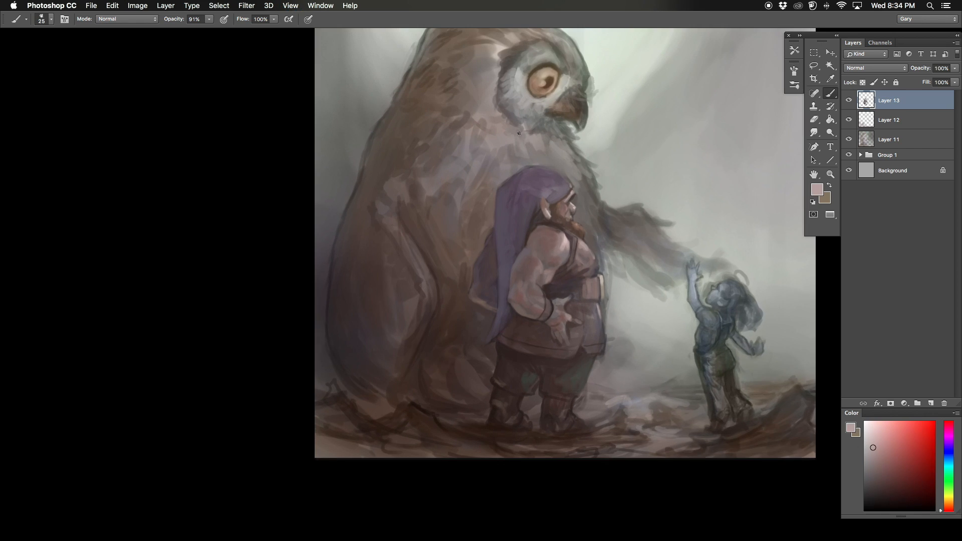
pyautogui.keyDown('alt'); pyautogui.click(531, 239); pyautogui.keyUp('alt')
pyautogui.keyDown('alt'); pyautogui.click(557, 241); pyautogui.keyUp('alt')
pyautogui.moveTo(558, 239); pyautogui.dragTo(556, 251)
pyautogui.press('super+minus')
pyautogui.press('super+minus')
pyautogui.press('super+shift+h')
pyautogui.press('super+plus')
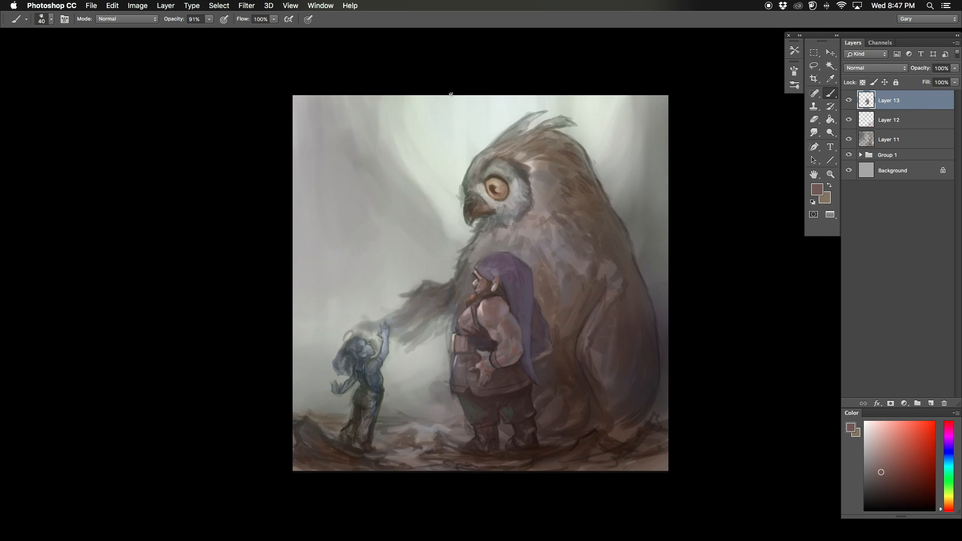
# Step: Add a new layer beneath the dwarf layer and brush sampled browns along the owl's upper back
pyautogui.click(927, 403)
pyautogui.press('super+plus')
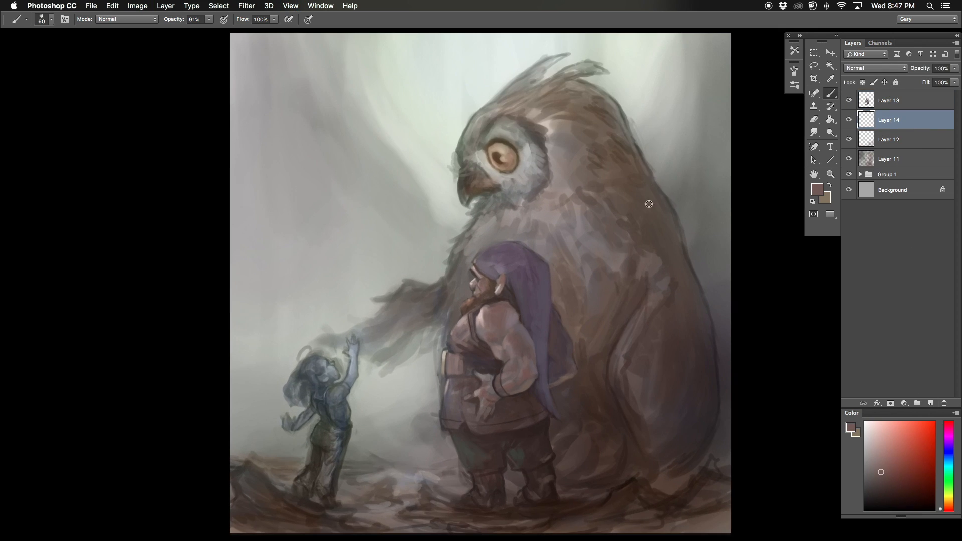
pyautogui.keyDown('alt'); pyautogui.click(659, 196); pyautogui.keyUp('alt')
pyautogui.keyDown('alt'); pyautogui.click(634, 161); pyautogui.keyUp('alt')
pyautogui.keyDown('alt'); pyautogui.click(631, 205); pyautogui.keyUp('alt')
pyautogui.moveTo(632, 201); pyautogui.dragTo(652, 213)
pyautogui.keyDown('alt'); pyautogui.click(672, 235); pyautogui.keyUp('alt')
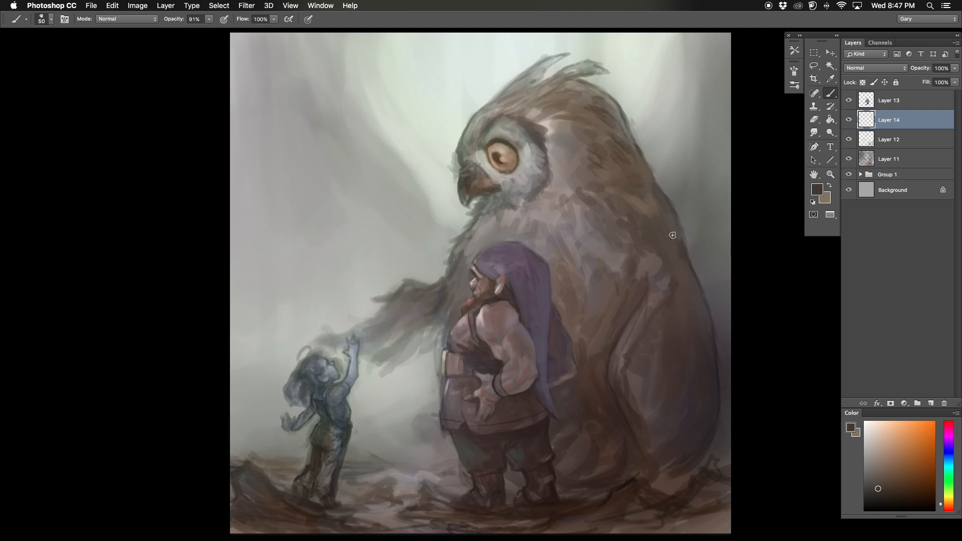
# Step: Darken the owl's lower back edge and folded wing with broad strokes from a larger brush
pyautogui.press(']')
pyautogui.moveTo(711, 349); pyautogui.dragTo(703, 418)
pyautogui.keyDown('alt'); pyautogui.click(710, 372); pyautogui.keyUp('alt')
pyautogui.moveTo(637, 388)
pyautogui.mouseDown()
pyautogui.moveTo(639, 403)
pyautogui.moveTo(630, 383)
pyautogui.moveTo(656, 344)
pyautogui.mouseUp()
pyautogui.keyDown('alt'); pyautogui.click(633, 390); pyautogui.keyUp('alt')
pyautogui.press(']')
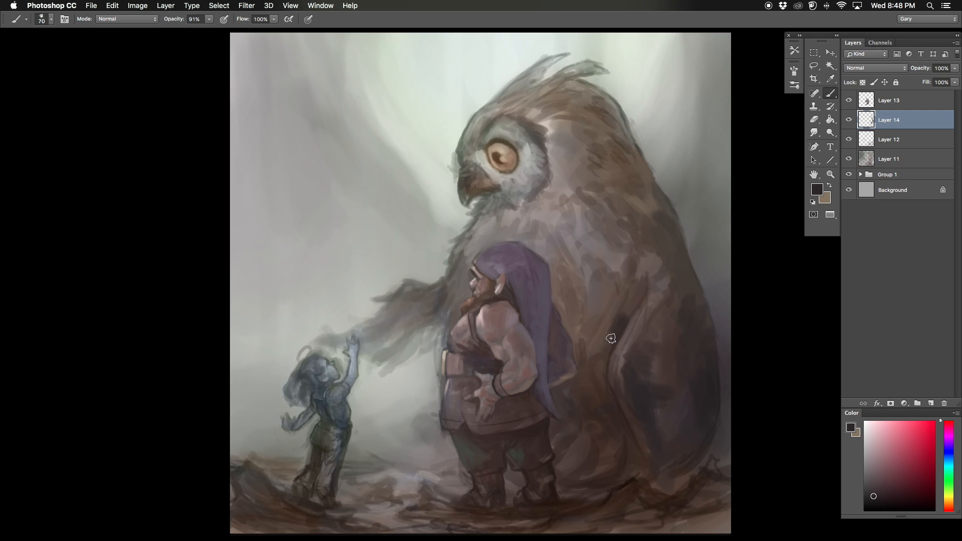
# Step: Paint dark feather spots across the owl's side, shoulder and back above the folded wing
pyautogui.press('[')
pyautogui.moveTo(622, 315); pyautogui.dragTo(610, 345)
pyautogui.moveTo(582, 273); pyautogui.dragTo(596, 300)
pyautogui.moveTo(585, 240); pyautogui.dragTo(609, 254)
pyautogui.moveTo(607, 239); pyautogui.dragTo(628, 247)
pyautogui.moveTo(630, 207); pyautogui.dragTo(632, 228)
pyautogui.moveTo(676, 263)
pyautogui.mouseDown()
pyautogui.moveTo(669, 215)
pyautogui.moveTo(651, 248)
pyautogui.moveTo(693, 292)
pyautogui.mouseUp()
pyautogui.moveTo(686, 256); pyautogui.dragTo(707, 302)
# Step: Flip the canvas horizontally, add dark feather marks to the owl's crown and darken the rim of its facial disc
pyautogui.press('F5')
pyautogui.press('[')
pyautogui.press('[')
pyautogui.moveTo(419, 145); pyautogui.dragTo(430, 134)
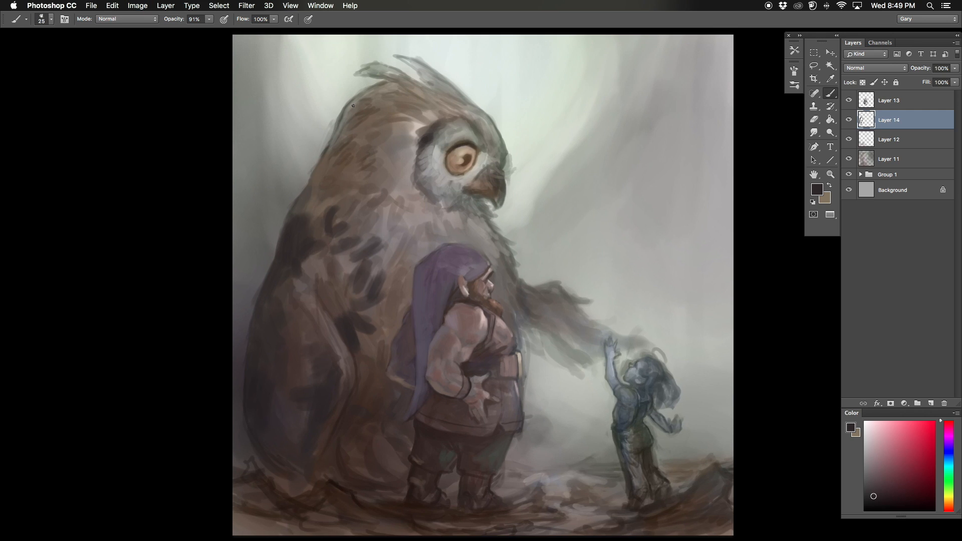
pyautogui.moveTo(335, 146); pyautogui.dragTo(351, 121)
pyautogui.moveTo(355, 112); pyautogui.dragTo(379, 90)
pyautogui.press(']')
pyautogui.moveTo(416, 186); pyautogui.dragTo(408, 201)
pyautogui.moveTo(413, 171); pyautogui.dragTo(451, 113)
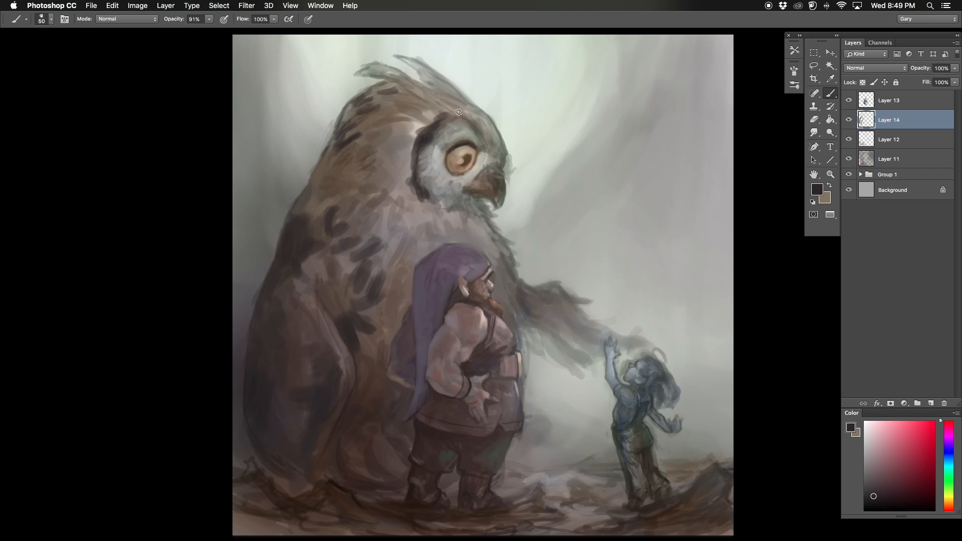
# Step: Darken the owl's beak and the feathers below its face, adding more dark spots on the side and head
pyautogui.press(']')
pyautogui.moveTo(497, 184)
pyautogui.mouseDown()
pyautogui.moveTo(468, 187)
pyautogui.moveTo(431, 217)
pyautogui.mouseUp()
pyautogui.moveTo(435, 208); pyautogui.dragTo(438, 216)
pyautogui.moveTo(391, 321); pyautogui.dragTo(414, 271)
pyautogui.moveTo(358, 133); pyautogui.dragTo(348, 149)
pyautogui.moveTo(377, 137); pyautogui.dragTo(371, 152)
pyautogui.moveTo(391, 118); pyautogui.dragTo(383, 129)
pyautogui.moveTo(396, 90); pyautogui.dragTo(377, 104)
# Step: Paint finer dark feather strokes on the owl's ear tufts and forehead with a smaller brush
pyautogui.press('[')
pyautogui.press('[')
pyautogui.press('[')
pyautogui.moveTo(407, 69); pyautogui.dragTo(394, 74)
pyautogui.moveTo(417, 56); pyautogui.dragTo(421, 136)
pyautogui.moveTo(449, 121); pyautogui.dragTo(430, 108)
pyautogui.moveTo(480, 121); pyautogui.dragTo(462, 109)
# Step: Add dark feather marks to the owl's flank and shoulder with a slightly larger brush
pyautogui.moveTo(400, 386)
pyautogui.mouseDown()
pyautogui.moveTo(468, 251)
pyautogui.moveTo(427, 222)
pyautogui.mouseUp()
pyautogui.press(']')
pyautogui.keyDown('alt'); pyautogui.click(434, 235); pyautogui.keyUp('alt')
pyautogui.keyDown('alt'); pyautogui.click(401, 201); pyautogui.keyUp('alt')
pyautogui.keyDown('alt'); pyautogui.click(427, 175); pyautogui.keyUp('alt')
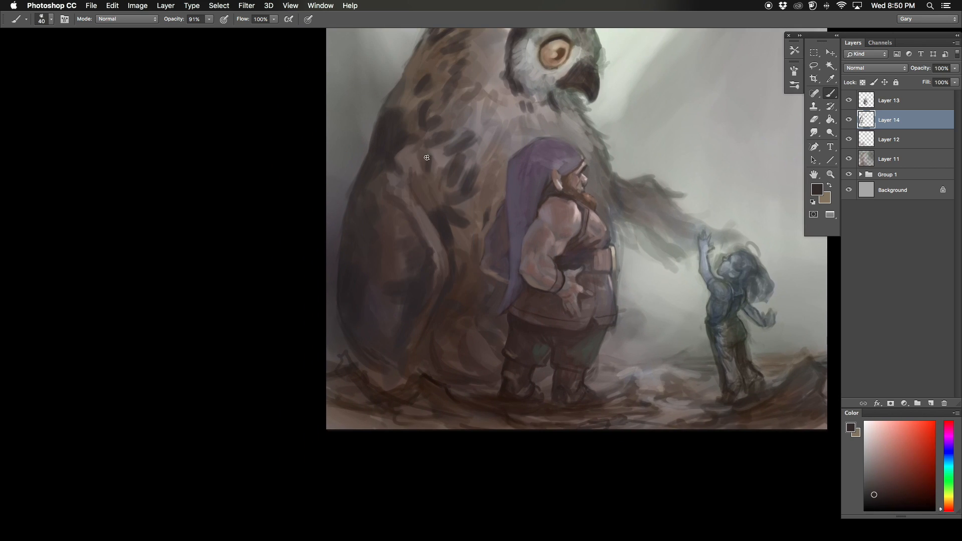
# Step: Flip the canvas horizontally and darken the owl's lower body between the dwarf's backpack and the folded wing
pyautogui.press('super+minus')
pyautogui.moveTo(451, 300); pyautogui.dragTo(355, 305)
pyautogui.press('F1')
pyautogui.press('super+plus')
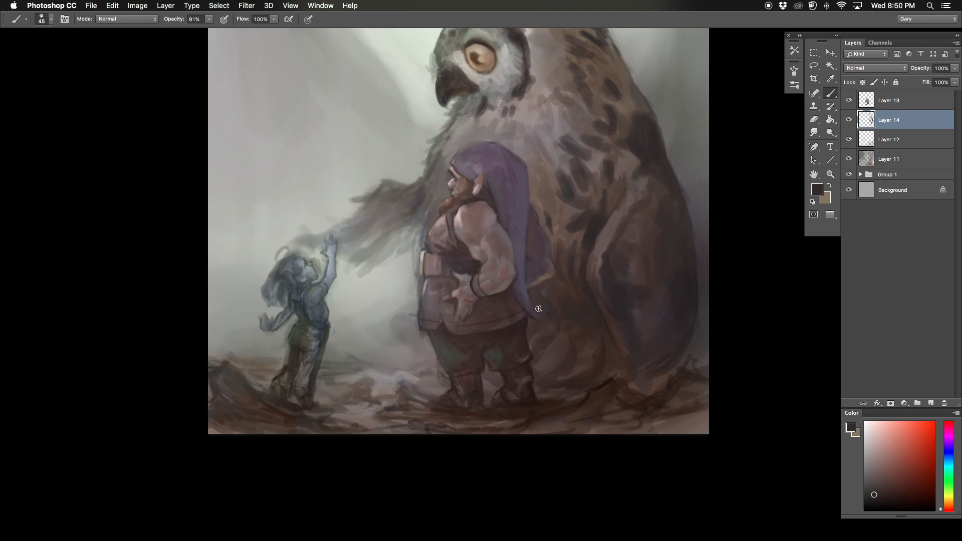
pyautogui.moveTo(566, 291); pyautogui.dragTo(560, 371)
# Step: Brush feather markings over the back of the owl's head and neck, varying the brush size
pyautogui.keyDown('alt'); pyautogui.click(556, 137); pyautogui.keyUp('alt')
pyautogui.press(']')
pyautogui.press(']')
pyautogui.press(']')
pyautogui.press(']')
pyautogui.moveTo(539, 130); pyautogui.dragTo(567, 144)
pyautogui.moveTo(525, 98); pyautogui.dragTo(572, 111)
pyautogui.moveTo(565, 112); pyautogui.dragTo(581, 121)
pyautogui.press('[')
pyautogui.press('[')
pyautogui.keyDown('alt'); pyautogui.click(607, 133); pyautogui.keyUp('alt')
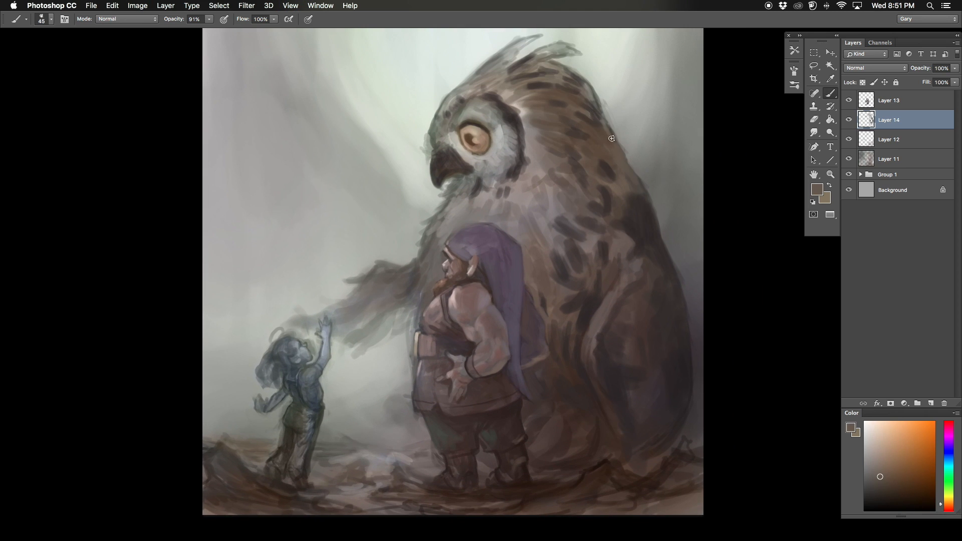
# Step: Flip the canvas horizontally and brush brown feather strokes over the owl's upper back and shoulder
pyautogui.press('F1')
pyautogui.press(']')
pyautogui.press(']')
pyautogui.keyDown('alt'); pyautogui.click(352, 185); pyautogui.keyUp('alt')
pyautogui.keyDown('alt'); pyautogui.click(365, 230); pyautogui.keyUp('alt')
pyautogui.moveTo(356, 199)
pyautogui.mouseDown()
pyautogui.moveTo(356, 224)
pyautogui.moveTo(386, 247)
pyautogui.moveTo(412, 291)
pyautogui.mouseUp()
pyautogui.keyDown('alt'); pyautogui.click(391, 235); pyautogui.keyUp('alt')
# Step: Build up feather strokes on the owl's head, neck and upper chest with varied brush sizes
pyautogui.keyDown('alt'); pyautogui.click(430, 119); pyautogui.keyUp('alt')
pyautogui.moveTo(441, 111)
pyautogui.mouseDown()
pyautogui.moveTo(438, 136)
pyautogui.moveTo(414, 174)
pyautogui.moveTo(435, 179)
pyautogui.moveTo(452, 201)
pyautogui.moveTo(455, 234)
pyautogui.moveTo(483, 220)
pyautogui.mouseUp()
pyautogui.keyDown('alt'); pyautogui.click(416, 138); pyautogui.keyUp('alt')
pyautogui.press(']')
pyautogui.keyDown('alt'); pyautogui.click(425, 161); pyautogui.keyUp('alt')
pyautogui.keyDown('alt'); pyautogui.click(464, 188); pyautogui.keyUp('alt')
pyautogui.moveTo(485, 203); pyautogui.dragTo(502, 223)
pyautogui.press('[')
pyautogui.moveTo(466, 181); pyautogui.dragTo(454, 208)
# Step: Flip the canvas horizontally and paint light gray feathers along the owl's wing edge, chest and outstretched arm
pyautogui.press('super+shift+h')
pyautogui.press(']')
pyautogui.keyDown('alt'); pyautogui.click(648, 330); pyautogui.keyUp('alt')
pyautogui.moveTo(654, 317)
pyautogui.mouseDown()
pyautogui.moveTo(659, 294)
pyautogui.moveTo(683, 291)
pyautogui.mouseUp()
pyautogui.keyDown('alt'); pyautogui.click(656, 322); pyautogui.keyUp('alt')
pyautogui.press(']')
pyautogui.moveTo(685, 261); pyautogui.dragTo(663, 255)
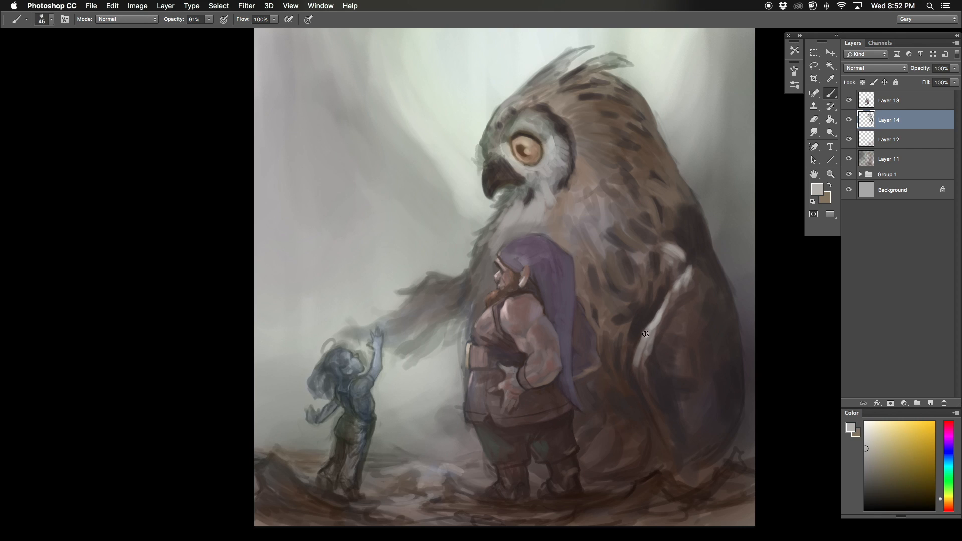
pyautogui.moveTo(512, 214); pyautogui.dragTo(492, 235)
pyautogui.moveTo(467, 277); pyautogui.dragTo(422, 299)
# Step: Refine the owl's brow and the feathers around its eye with a smaller brush, flipping the canvas horizontally
pyautogui.keyDown('alt'); pyautogui.click(510, 173); pyautogui.keyUp('alt')
pyautogui.keyDown('alt'); pyautogui.click(527, 175); pyautogui.keyUp('alt')
pyautogui.moveTo(521, 178); pyautogui.dragTo(488, 146)
pyautogui.press('[')
pyautogui.press('[')
pyautogui.press('[')
pyautogui.press('[')
pyautogui.press('super+shift+h')
pyautogui.keyDown('alt'); pyautogui.click(494, 81); pyautogui.keyUp('alt')
pyautogui.keyDown('alt'); pyautogui.click(494, 120); pyautogui.keyUp('alt')
pyautogui.moveTo(493, 115)
pyautogui.mouseDown()
pyautogui.moveTo(519, 166)
pyautogui.moveTo(520, 137)
pyautogui.mouseUp()
pyautogui.keyDown('alt'); pyautogui.click(506, 134); pyautogui.keyUp('alt')
pyautogui.keyDown('alt'); pyautogui.click(453, 120); pyautogui.keyUp('alt')
# Step: Brush brown feather strokes over the owl's crown and neck with a larger brush, flipping the canvas back
pyautogui.press(']')
pyautogui.moveTo(449, 120); pyautogui.dragTo(434, 136)
pyautogui.moveTo(424, 107); pyautogui.dragTo(456, 108)
pyautogui.keyDown('alt'); pyautogui.click(425, 142); pyautogui.keyUp('alt')
pyautogui.press(']')
pyautogui.press(']')
pyautogui.press(']')
pyautogui.press(']')
pyautogui.moveTo(433, 140)
pyautogui.mouseDown()
pyautogui.moveTo(414, 160)
pyautogui.moveTo(407, 233)
pyautogui.moveTo(395, 227)
pyautogui.mouseUp()
pyautogui.keyDown('alt'); pyautogui.click(408, 176); pyautogui.keyUp('alt')
pyautogui.keyDown('alt'); pyautogui.click(403, 223); pyautogui.keyUp('alt')
pyautogui.press('super+shift+h')
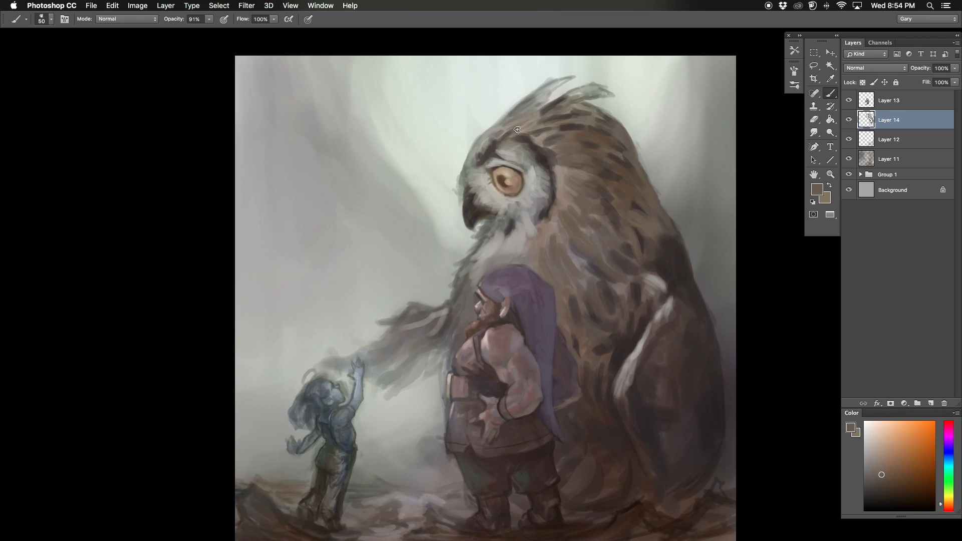
# Step: Paint dark brown details around the owl's eye with a small brush of size 15
pyautogui.keyDown('alt'); pyautogui.click(538, 193); pyautogui.keyUp('alt')
pyautogui.press('[')
pyautogui.press('[')
pyautogui.press('[')
pyautogui.press('[')
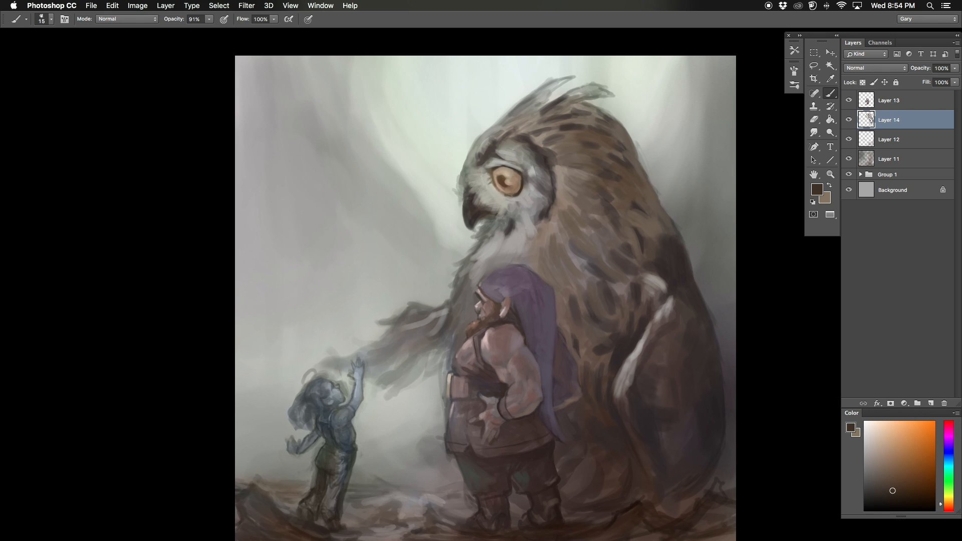
pyautogui.moveTo(517, 178); pyautogui.dragTo(509, 190)
pyautogui.keyDown('alt'); pyautogui.click(508, 183); pyautogui.keyUp('alt')
# Step: Flip the canvas horizontally, move Layer 14 below Layer 12 and refine the owl's eye and brow with sampled tan and gray
pyautogui.press('super+minus')
pyautogui.press('super+shift+h')
pyautogui.press('super+bracketleft')
pyautogui.press('super+equal')
pyautogui.press('[')
pyautogui.press('[')
pyautogui.press('[')
pyautogui.keyDown('alt'); pyautogui.click(490, 188); pyautogui.keyUp('alt')
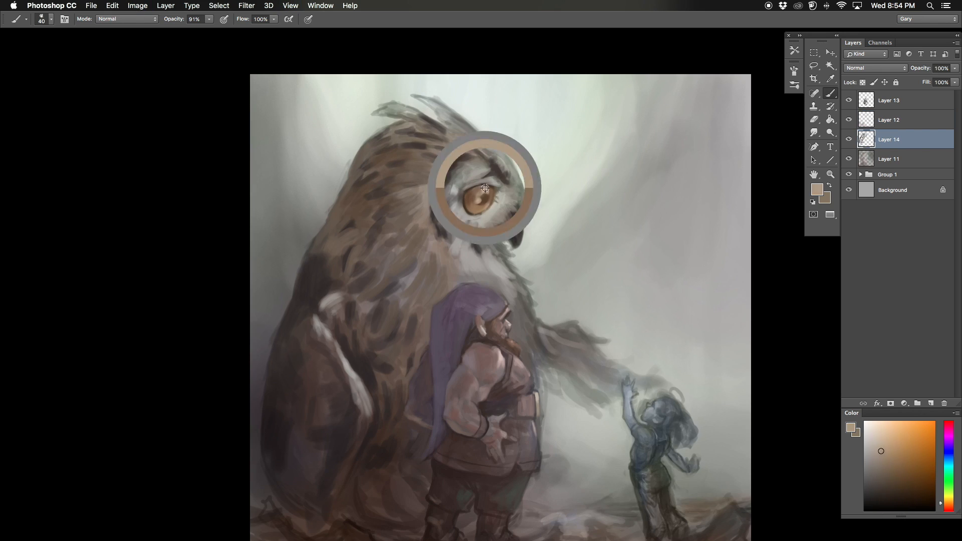
pyautogui.keyDown('alt'); pyautogui.click(495, 175); pyautogui.keyUp('alt')
pyautogui.press('[')
pyautogui.press('[')
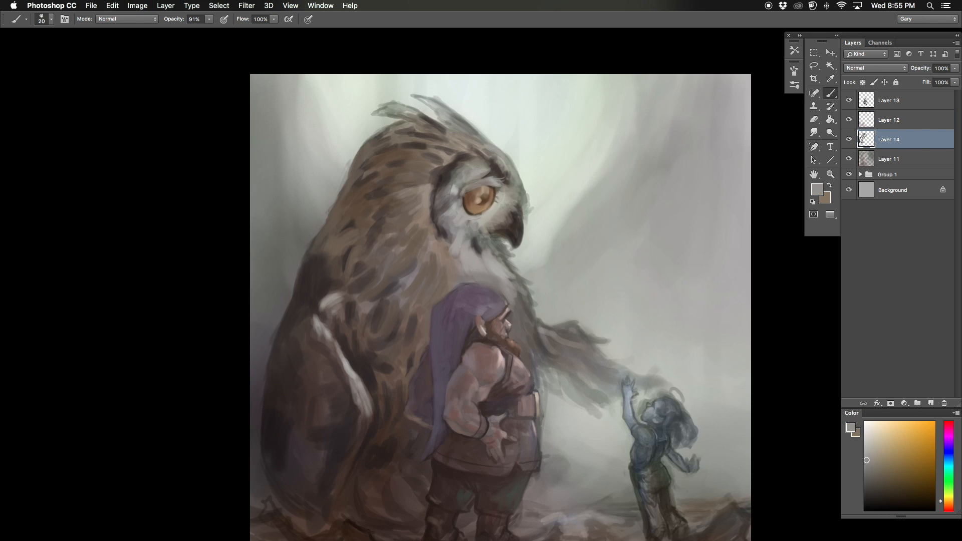
# Step: Move Layer 14 back above Layer 12 and paint pale feathers between the owl's eye and beak
pyautogui.keyDown('alt'); pyautogui.click(493, 211); pyautogui.keyUp('alt')
pyautogui.press('[')
pyautogui.press('super+bracketright')
pyautogui.moveTo(506, 214); pyautogui.dragTo(516, 221)
pyautogui.press('super+minus')
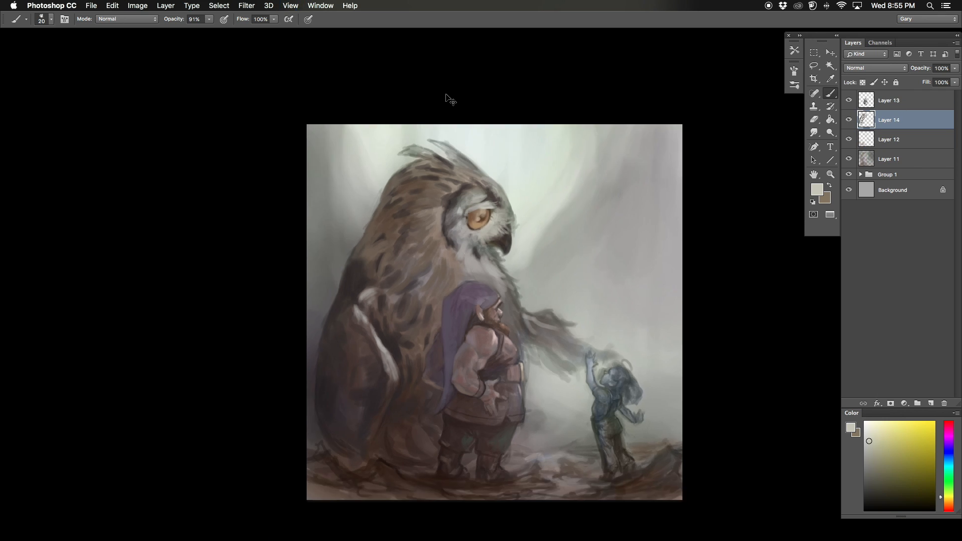
# Step: Flip the canvas back and brighten the owl's eye with orange, refining the brow feathers at brush size 20
pyautogui.press('super+shift+h')
pyautogui.press('super+equal')
pyautogui.press(']')
pyautogui.keyDown('alt'); pyautogui.click(483, 227); pyautogui.keyUp('alt')
pyautogui.moveTo(509, 187); pyautogui.dragTo(514, 194)
pyautogui.keyDown('alt'); pyautogui.click(502, 178); pyautogui.keyUp('alt')
pyautogui.keyDown('alt'); pyautogui.click(519, 194); pyautogui.keyUp('alt')
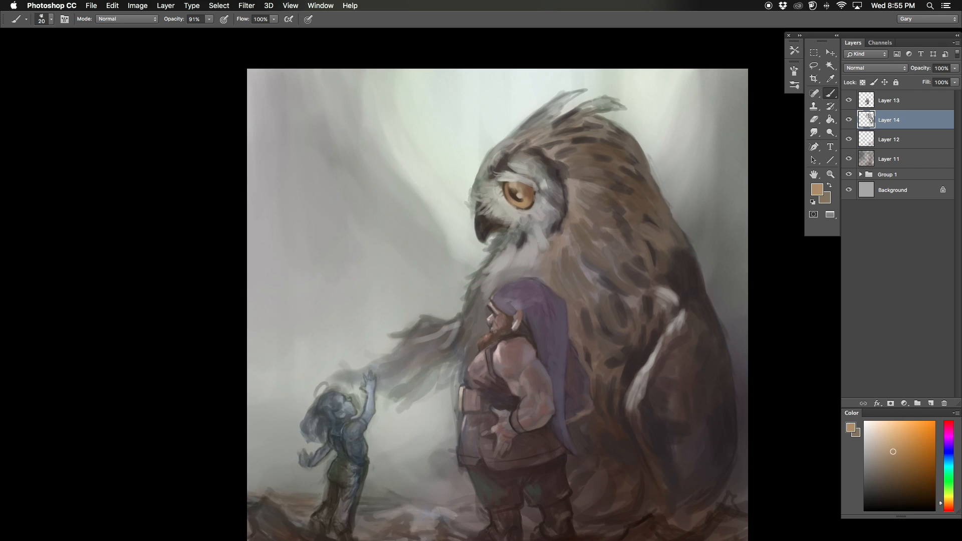
pyautogui.scroll(-3, 512, 200)
pyautogui.keyDown('alt'); pyautogui.click(503, 129); pyautogui.keyUp('alt')
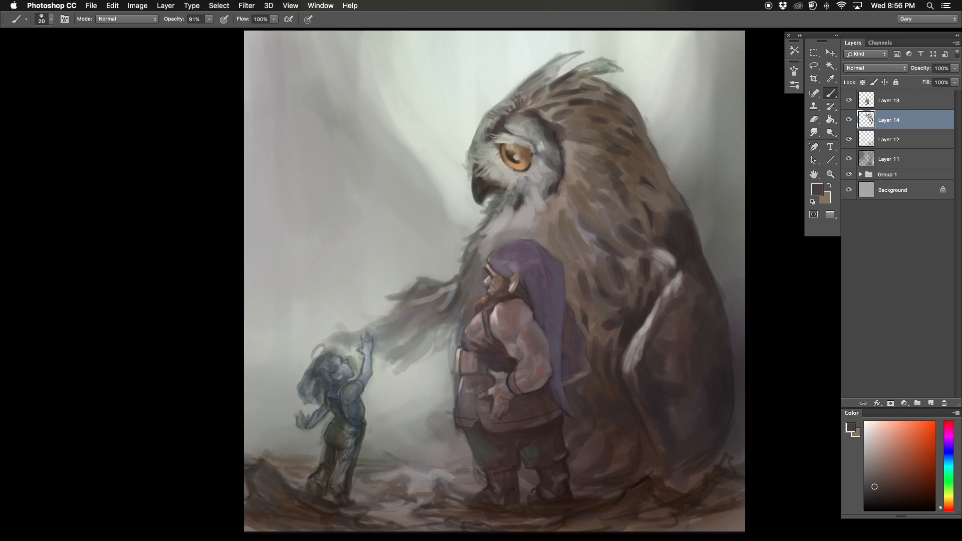
# Step: Paint thin wispy feathers sticking out along the front edge of the owl's face and above the beak
pyautogui.keyDown('alt'); pyautogui.click(487, 121); pyautogui.keyUp('alt')
pyautogui.moveTo(472, 136); pyautogui.dragTo(476, 120)
pyautogui.keyDown('alt'); pyautogui.click(469, 149); pyautogui.keyUp('alt')
pyautogui.moveTo(469, 165); pyautogui.dragTo(455, 170)
pyautogui.keyDown('alt'); pyautogui.click(477, 181); pyautogui.keyUp('alt')
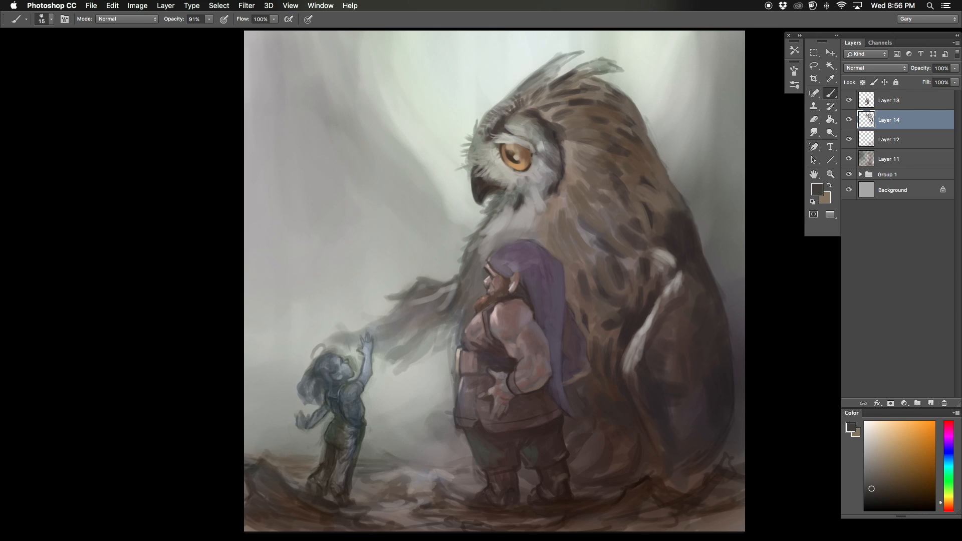
# Step: Flip the canvas horizontally, paint gray feather strokes on the owl's forehead and ear tufts with a larger brush, and flip back
pyautogui.press('super+minus')
pyautogui.press('super+f')
pyautogui.press('super+plus')
pyautogui.keyDown('alt'); pyautogui.click(661, 377); pyautogui.keyUp('alt')
pyautogui.keyDown('alt'); pyautogui.click(492, 111); pyautogui.keyUp('alt')
pyautogui.press(']')
pyautogui.press(']')
pyautogui.keyDown('alt'); pyautogui.click(440, 83); pyautogui.keyUp('alt')
pyautogui.moveTo(414, 54); pyautogui.dragTo(447, 75)
pyautogui.moveTo(417, 57); pyautogui.dragTo(465, 89)
pyautogui.keyDown('alt'); pyautogui.click(445, 80); pyautogui.keyUp('alt')
pyautogui.press('super+minus')
pyautogui.press('super+f')
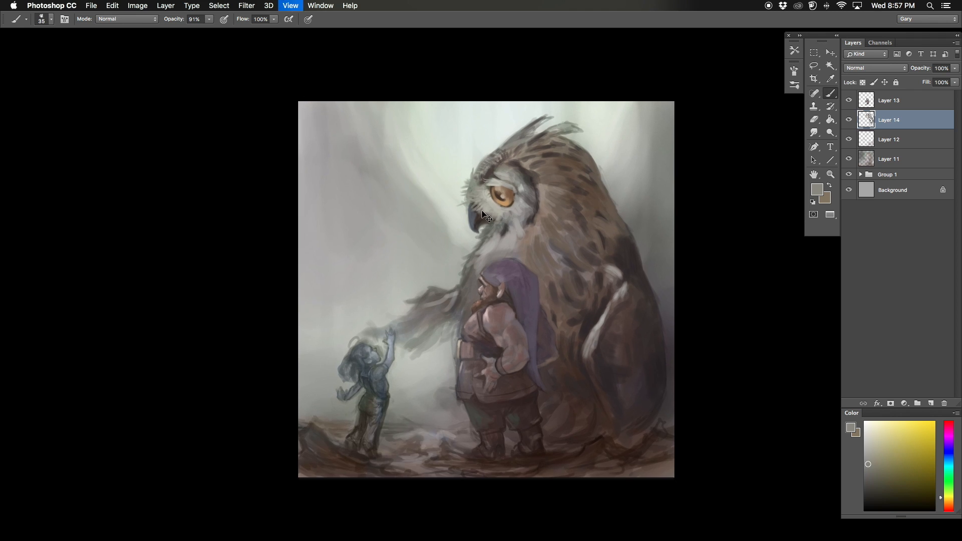
# Step: Paint dark feather strokes along the owl's chest edge and beside the dwarf's hood with a size 40 brush
pyautogui.press('super+plus')
pyautogui.keyDown('alt'); pyautogui.click(490, 241); pyautogui.keyUp('alt')
pyautogui.keyDown('alt'); pyautogui.click(483, 254); pyautogui.keyUp('alt')
pyautogui.press(']')
pyautogui.moveTo(476, 249); pyautogui.dragTo(457, 274)
pyautogui.moveTo(463, 271); pyautogui.dragTo(455, 313)
pyautogui.moveTo(535, 229); pyautogui.dragTo(556, 253)
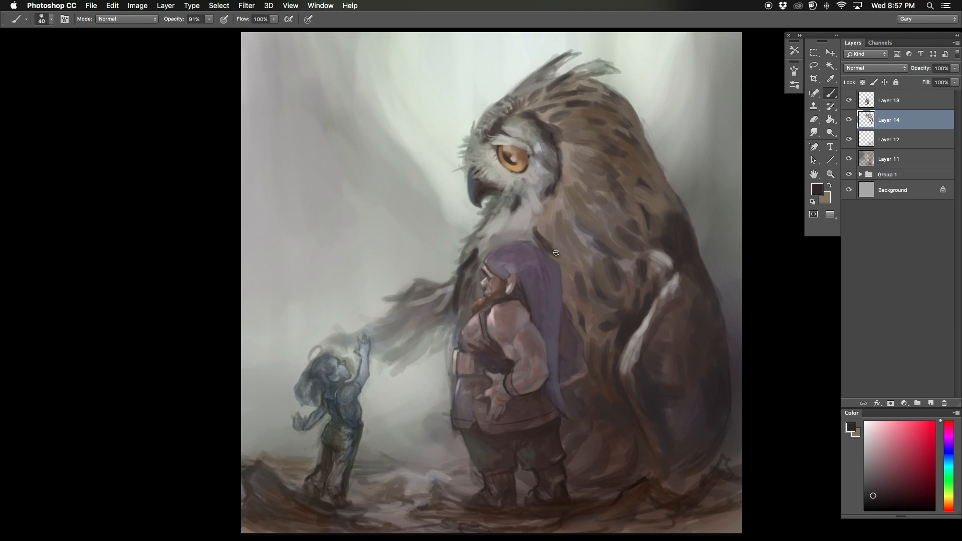
# Step: Refine the feathers under the owl's beak and cheek with a smaller brush, flipping the canvas horizontally
pyautogui.keyDown('alt'); pyautogui.click(470, 252); pyautogui.keyUp('alt')
pyautogui.press('[')
pyautogui.moveTo(471, 248); pyautogui.dragTo(504, 214)
pyautogui.keyDown('alt'); pyautogui.click(493, 206); pyautogui.keyUp('alt')
pyautogui.keyDown('alt'); pyautogui.click(501, 183); pyautogui.keyUp('alt')
pyautogui.moveTo(503, 181); pyautogui.dragTo(484, 198)
pyautogui.press('super+f')
pyautogui.press('super+minus')
pyautogui.press(']')
pyautogui.keyDown('alt'); pyautogui.click(425, 237); pyautogui.keyUp('alt')
pyautogui.press('super+minus')
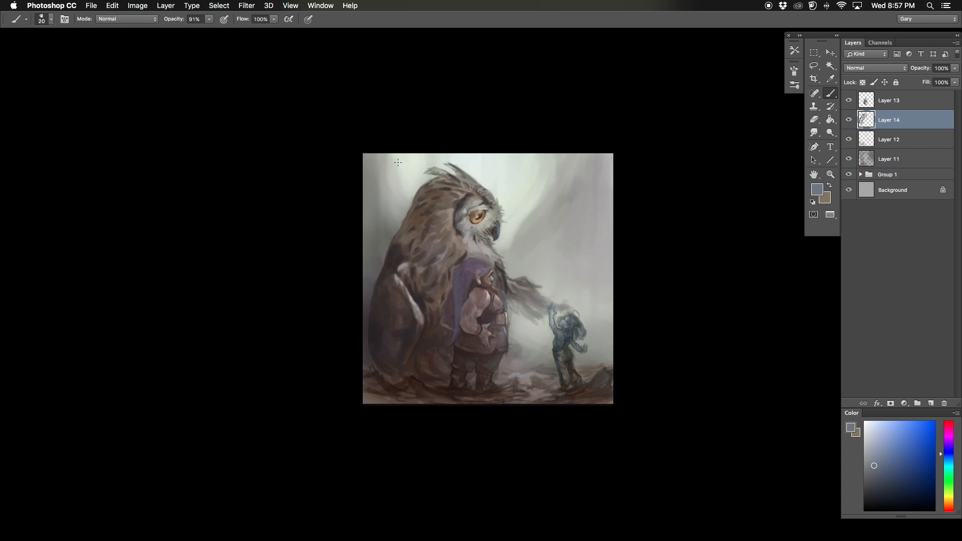
# Step: Paint feather strokes under the owl's beak and down the upper chest with a larger brush
pyautogui.press('super+plus')
pyautogui.keyDown('alt'); pyautogui.click(488, 216); pyautogui.keyUp('alt')
pyautogui.press(']')
pyautogui.press(']')
pyautogui.press(']')
pyautogui.moveTo(481, 205); pyautogui.dragTo(496, 216)
pyautogui.moveTo(491, 226); pyautogui.dragTo(509, 246)
pyautogui.keyDown('alt'); pyautogui.click(490, 223); pyautogui.keyUp('alt')
pyautogui.keyDown('alt'); pyautogui.click(508, 249); pyautogui.keyUp('alt')
pyautogui.press('[')
pyautogui.press('[')
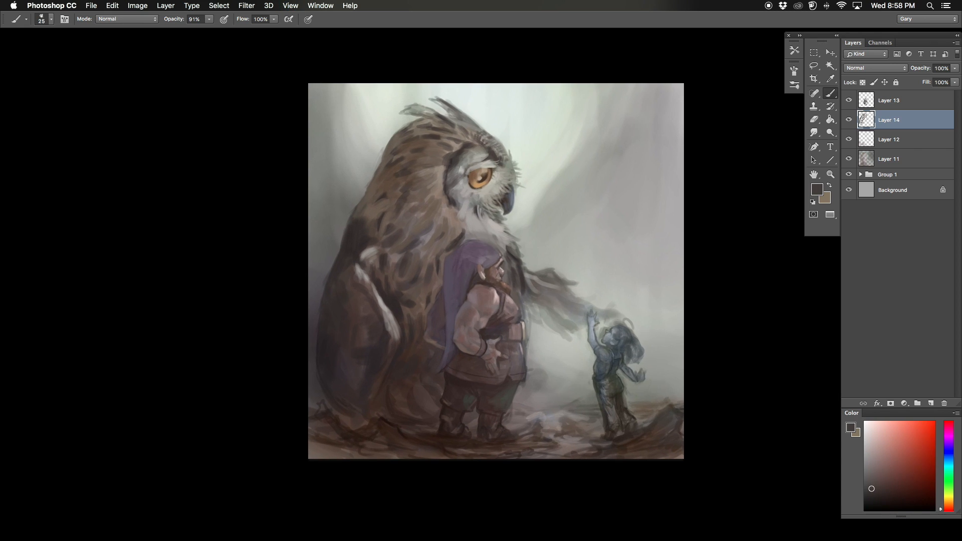
# Step: Paint dark brown strokes around the rear rim of the owl's face and over its crown, enlarging the brush to 35
pyautogui.keyDown('alt'); pyautogui.click(459, 194); pyautogui.keyUp('alt')
pyautogui.keyDown('alt'); pyautogui.click(451, 208); pyautogui.keyUp('alt')
pyautogui.moveTo(456, 199)
pyautogui.mouseDown()
pyautogui.moveTo(466, 219)
pyautogui.moveTo(424, 200)
pyautogui.mouseUp()
pyautogui.keyDown('alt'); pyautogui.click(435, 201); pyautogui.keyUp('alt')
pyautogui.press(']')
pyautogui.press(']')
pyautogui.press(']')
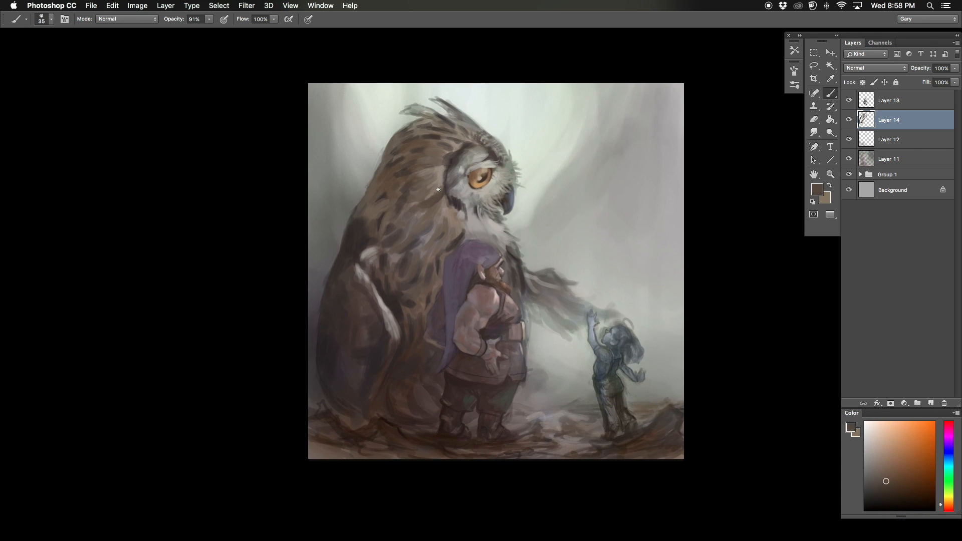
pyautogui.moveTo(444, 117); pyautogui.dragTo(468, 138)
# Step: Flip the canvas back and paint muted feather strokes across the owl's throat and upper chest
pyautogui.press('super+minus')
pyautogui.press('F2')
pyautogui.press('super+plus')
pyautogui.moveTo(537, 216); pyautogui.dragTo(484, 254)
pyautogui.keyDown('alt'); pyautogui.click(530, 205); pyautogui.keyUp('alt')
pyautogui.keyDown('alt'); pyautogui.click(501, 243); pyautogui.keyUp('alt')
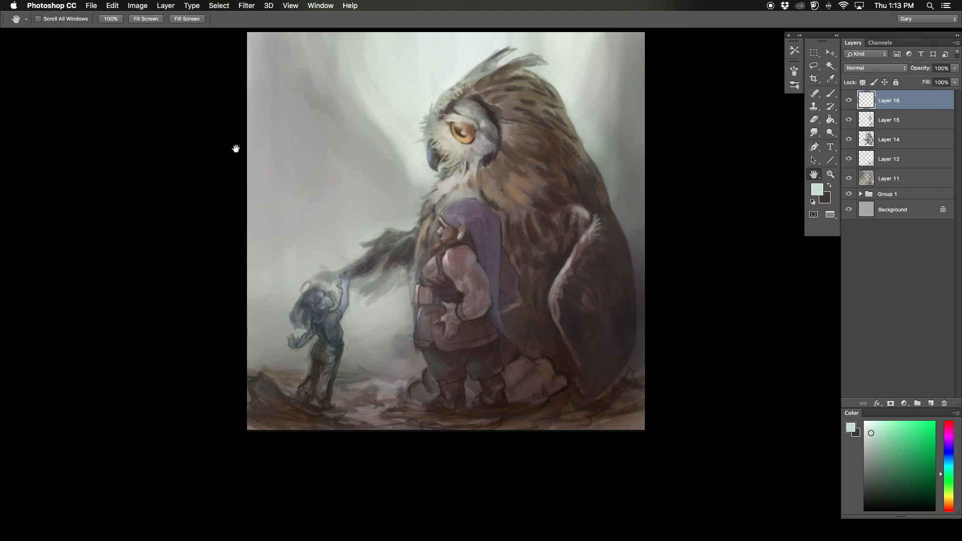
# Step: Paint around the child's head and face with a smaller brush
pyautogui.press('super+plus')
pyautogui.press('super+plus')
pyautogui.moveTo(346, 244); pyautogui.dragTo(385, 199)
pyautogui.press('[')
pyautogui.press('[')
pyautogui.press('[')
pyautogui.press('[')
pyautogui.press('[')
pyautogui.press('[')
pyautogui.keyDown('alt'); pyautogui.click(416, 233); pyautogui.keyUp('alt')
pyautogui.moveTo(412, 237); pyautogui.dragTo(416, 269)
pyautogui.keyDown('alt'); pyautogui.click(420, 261); pyautogui.keyUp('alt')
# Step: Clean up the edges of the child's waist, lowered arm and raised arm with light gray strokes
pyautogui.press(']')
pyautogui.press(']')
pyautogui.press(']')
pyautogui.press(']')
pyautogui.moveTo(384, 325); pyautogui.dragTo(376, 340)
pyautogui.keyDown('alt'); pyautogui.click(369, 363); pyautogui.keyUp('alt')
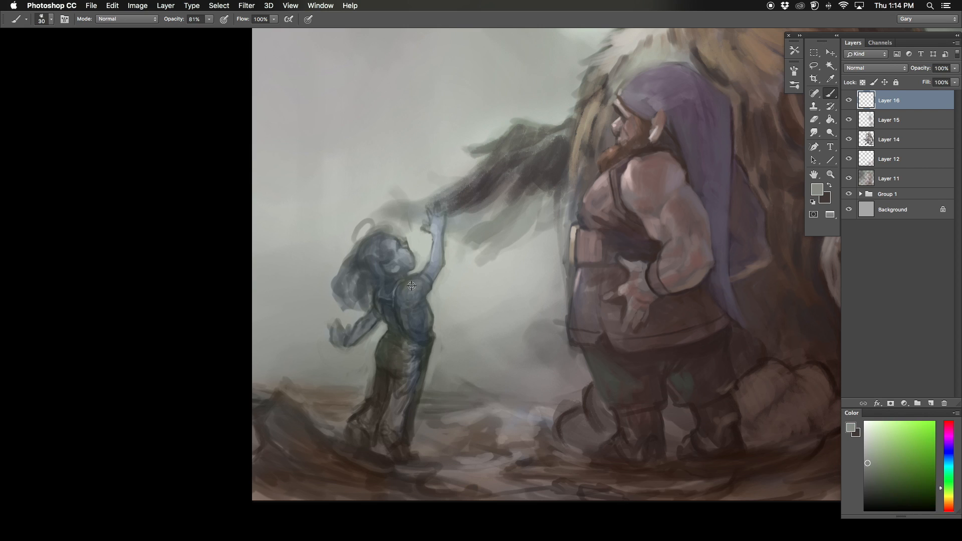
pyautogui.keyDown('alt'); pyautogui.click(439, 258); pyautogui.keyUp('alt')
pyautogui.press(']')
pyautogui.keyDown('alt'); pyautogui.click(425, 262); pyautogui.keyUp('alt')
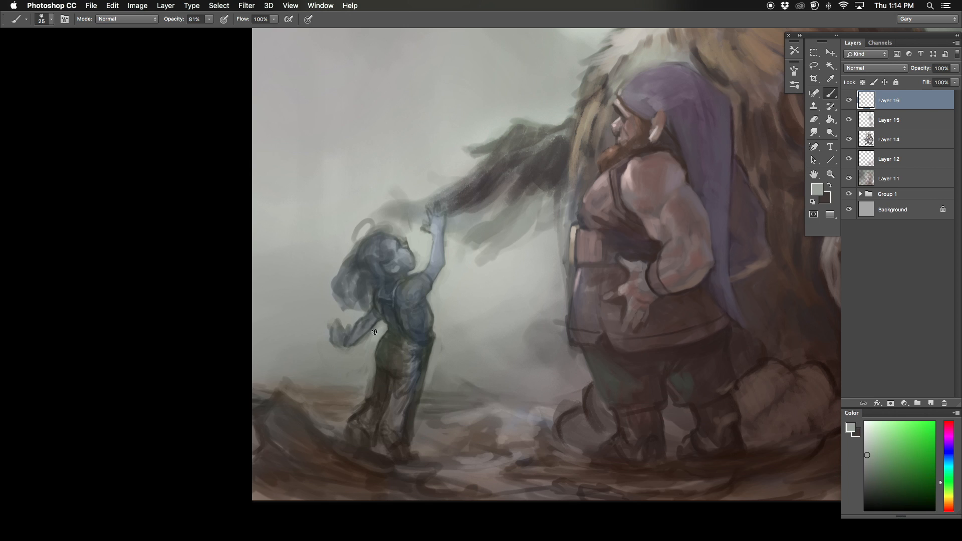
# Step: Flip the canvas horizontally and refine the child's face and hair with a size 10 brush
pyautogui.press('super+0')
pyautogui.press('super+shift+h')
pyautogui.keyDown('super'); pyautogui.click(471, 353); pyautogui.keyUp('super')
pyautogui.keyDown('alt'); pyautogui.click(503, 351); pyautogui.keyUp('alt')
pyautogui.press('[')
pyautogui.press('[')
pyautogui.press('[')
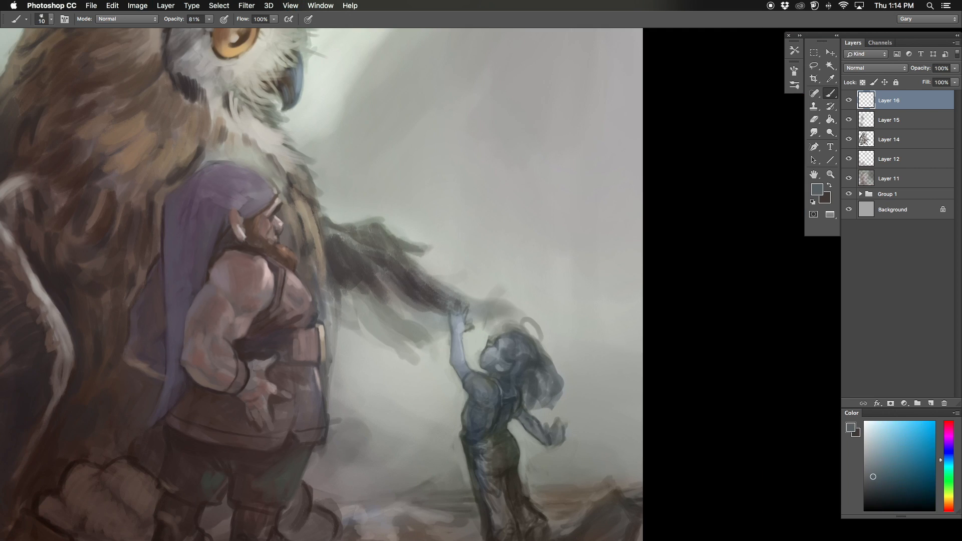
pyautogui.keyDown('alt'); pyautogui.click(485, 332); pyautogui.keyUp('alt')
pyautogui.moveTo(496, 333); pyautogui.dragTo(479, 353)
# Step: Paint over the front of the child's torso with a larger brush
pyautogui.press(']')
pyautogui.press(']')
pyautogui.press(']')
pyautogui.keyDown('alt'); pyautogui.click(458, 398); pyautogui.keyUp('alt')
pyautogui.keyDown('alt'); pyautogui.click(467, 391); pyautogui.keyUp('alt')
pyautogui.scroll(-3, 476, 381)
pyautogui.press('[')
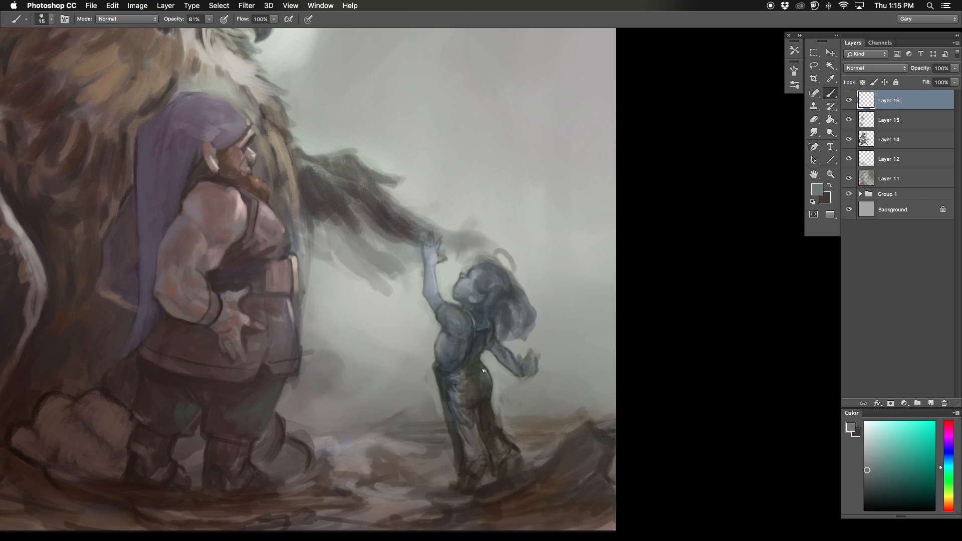
# Step: Refine the shape of the child's trousers and legs with grayish strokes at brush size 10
pyautogui.keyDown('alt'); pyautogui.click(479, 440); pyautogui.keyUp('alt')
pyautogui.press('[')
pyautogui.press('[')
pyautogui.press('[')
pyautogui.keyDown('alt'); pyautogui.click(496, 401); pyautogui.keyUp('alt')
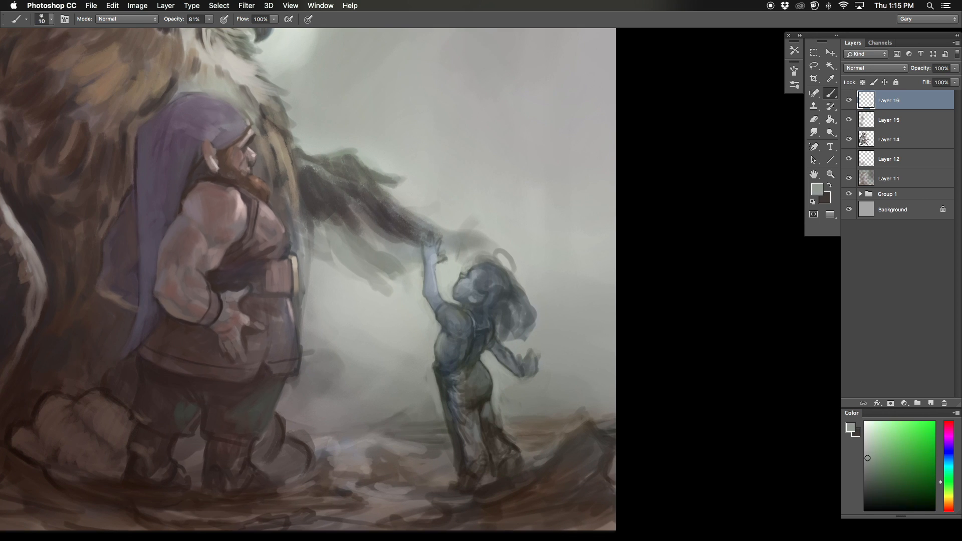
pyautogui.keyDown('alt'); pyautogui.click(443, 373); pyautogui.keyUp('alt')
# Step: Flip the canvas back and paint dark strokes on the child's hair and the front edge of the trousers
pyautogui.press('super+0')
pyautogui.press('F2')
pyautogui.keyDown('super'); pyautogui.click(326, 322); pyautogui.keyUp('super')
pyautogui.moveTo(326, 322); pyautogui.dragTo(355, 213)
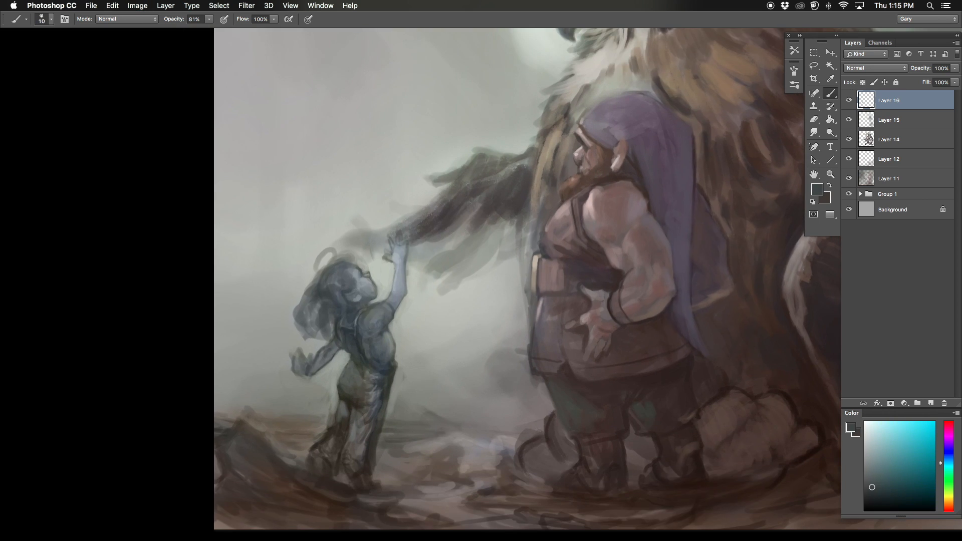
pyautogui.keyDown('alt'); pyautogui.click(385, 389); pyautogui.keyUp('alt')
pyautogui.keyDown('alt'); pyautogui.click(399, 383); pyautogui.keyUp('alt')
pyautogui.moveTo(395, 373); pyautogui.dragTo(390, 402)
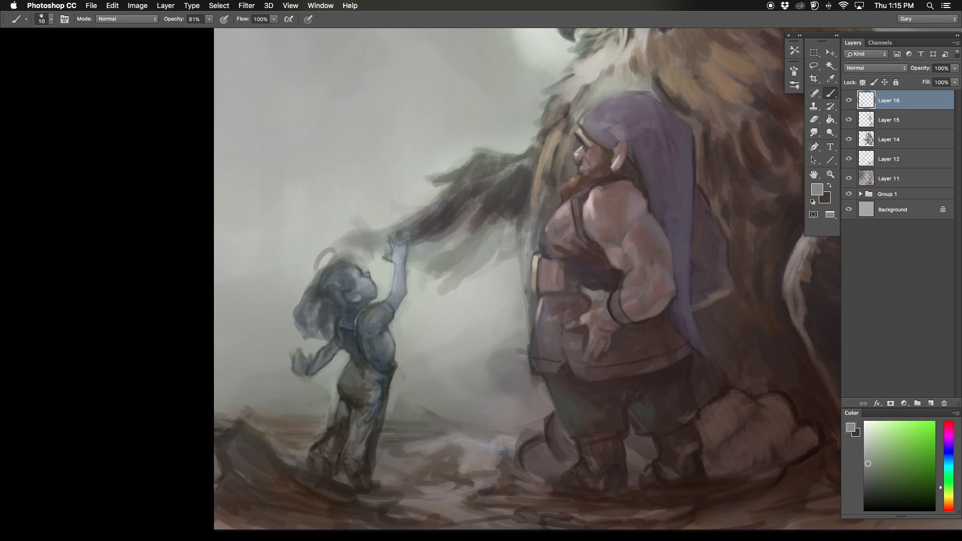
# Step: Define the child's waist and back with gray and dark blue strokes
pyautogui.keyDown('alt'); pyautogui.click(352, 369); pyautogui.keyUp('alt')
pyautogui.keyDown('alt'); pyautogui.click(343, 362); pyautogui.keyUp('alt')
pyautogui.moveTo(352, 366)
pyautogui.mouseDown()
pyautogui.moveTo(349, 376)
pyautogui.moveTo(347, 341)
pyautogui.moveTo(377, 282)
pyautogui.mouseUp()
pyautogui.keyDown('alt'); pyautogui.click(351, 344); pyautogui.keyUp('alt')
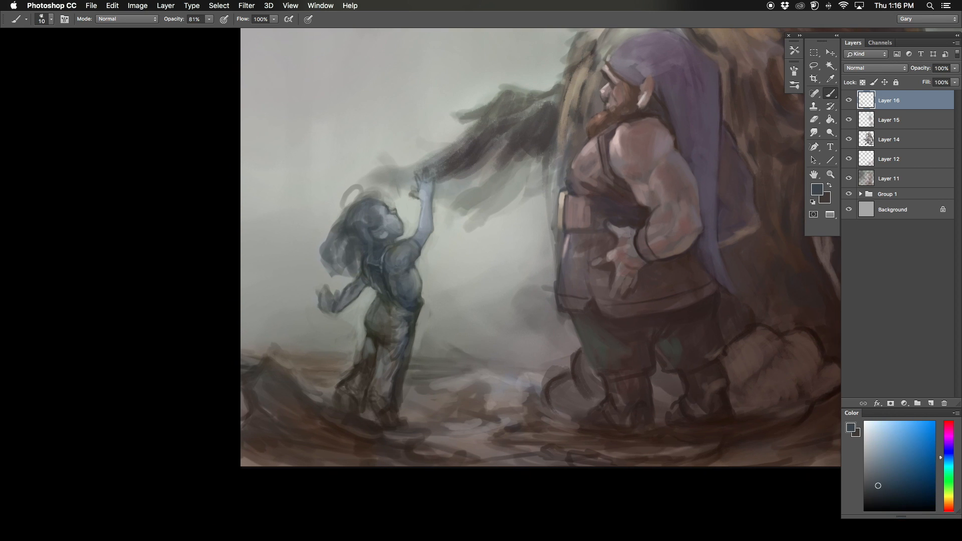
# Step: Paint the child's trouser cuffs and lower legs with short light and dark strokes
pyautogui.keyDown('alt'); pyautogui.click(397, 390); pyautogui.keyUp('alt')
pyautogui.moveTo(405, 382); pyautogui.dragTo(395, 389)
pyautogui.keyDown('alt'); pyautogui.click(356, 369); pyautogui.keyUp('alt')
pyautogui.moveTo(360, 360)
pyautogui.mouseDown()
pyautogui.moveTo(351, 375)
pyautogui.moveTo(366, 358)
pyautogui.mouseUp()
pyautogui.keyDown('alt'); pyautogui.click(365, 361); pyautogui.keyUp('alt')
pyautogui.keyDown('alt'); pyautogui.click(397, 384); pyautogui.keyUp('alt')
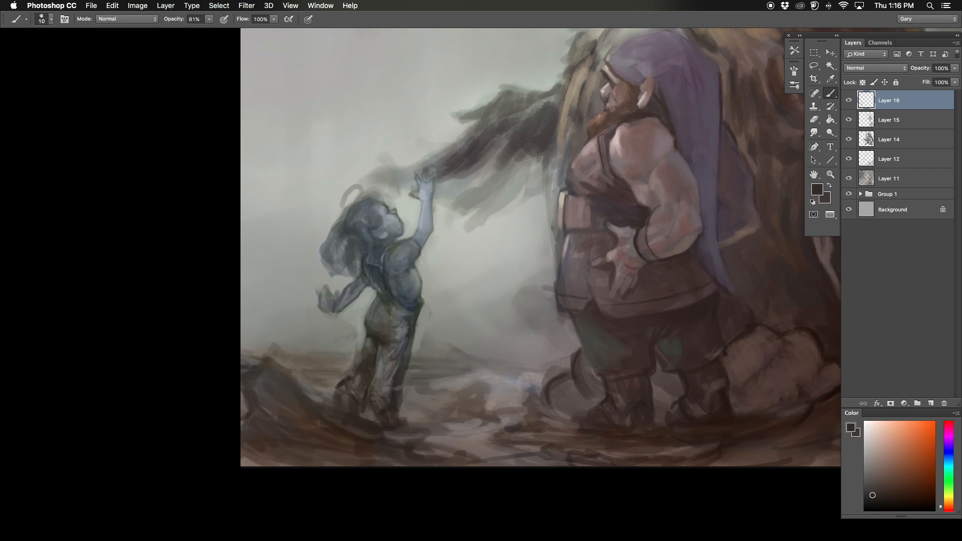
# Step: Paint dark olive strokes around the child's waist and lower back, where the shirt meets the trousers
pyautogui.keyDown('alt'); pyautogui.click(386, 343); pyautogui.keyUp('alt')
pyautogui.press(']')
pyautogui.press(']')
pyautogui.press(']')
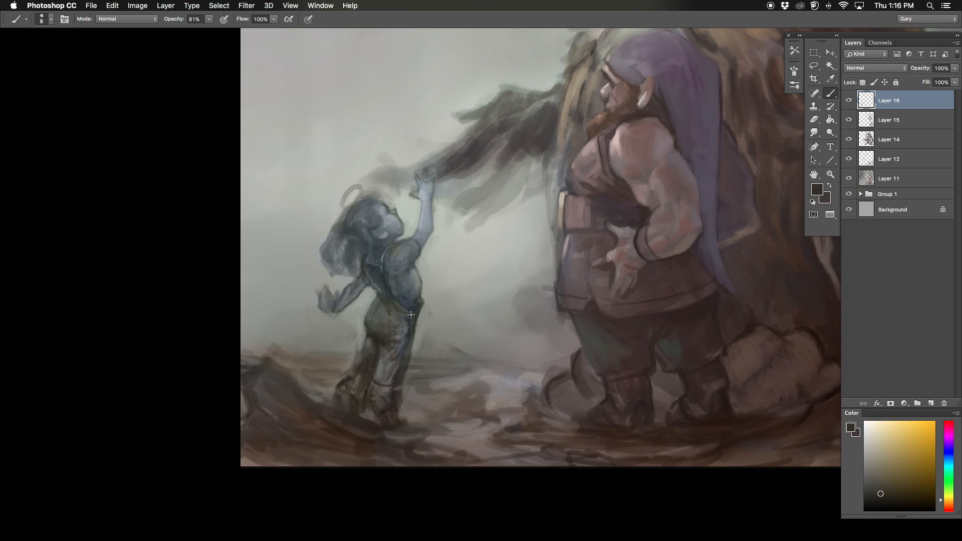
pyautogui.keyDown('alt'); pyautogui.click(401, 295); pyautogui.keyUp('alt')
pyautogui.moveTo(394, 281); pyautogui.dragTo(361, 312)
pyautogui.keyDown('alt'); pyautogui.click(367, 304); pyautogui.keyUp('alt')
pyautogui.press('[')
pyautogui.keyDown('alt'); pyautogui.click(357, 311); pyautogui.keyUp('alt')
# Step: Flip the canvas back and refine the child's shirt and trousers with small grayish strokes
pyautogui.press('super+0')
pyautogui.press('super+shift+h')
pyautogui.moveTo(306, 364)
pyautogui.mouseDown()
pyautogui.moveTo(176, 307)
pyautogui.moveTo(114, 265)
pyautogui.mouseUp()
pyautogui.press('super+equal')
pyautogui.press('[')
pyautogui.press('[')
pyautogui.press('[')
pyautogui.keyDown('alt'); pyautogui.click(446, 371); pyautogui.keyUp('alt')
pyautogui.keyDown('alt'); pyautogui.click(402, 441); pyautogui.keyUp('alt')
pyautogui.press(']')
pyautogui.moveTo(410, 434); pyautogui.dragTo(414, 456)
pyautogui.keyDown('alt'); pyautogui.click(411, 426); pyautogui.keyUp('alt')
pyautogui.moveTo(404, 417); pyautogui.dragTo(406, 427)
pyautogui.keyDown('alt'); pyautogui.click(398, 423); pyautogui.keyUp('alt')
pyautogui.keyDown('alt'); pyautogui.click(396, 405); pyautogui.keyUp('alt')
pyautogui.keyDown('alt'); pyautogui.click(411, 401); pyautogui.keyUp('alt')
pyautogui.keyDown('alt'); pyautogui.click(393, 400); pyautogui.keyUp('alt')
pyautogui.press('super+0')
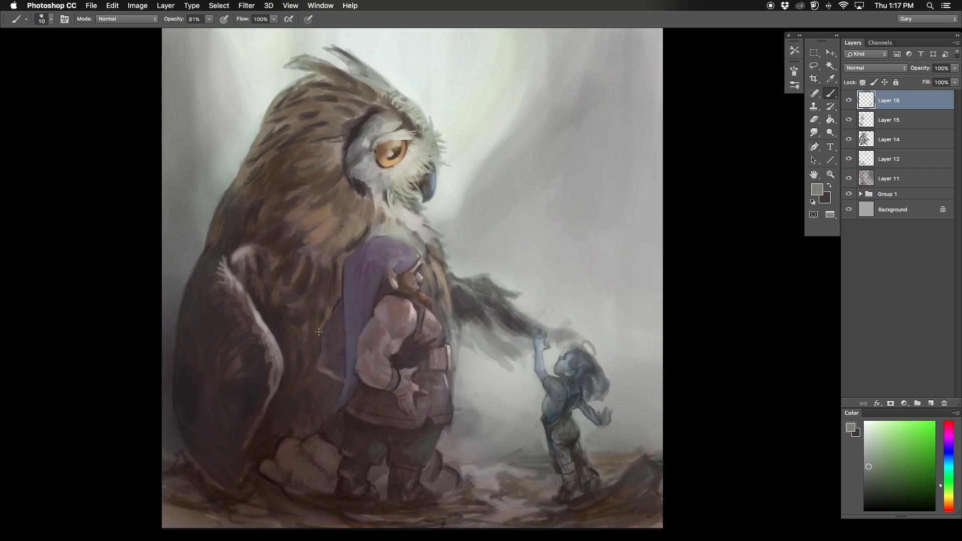
# Step: Refine the child's trousers and the background edge beside the raised arm with gray-green strokes
pyautogui.moveTo(546, 401); pyautogui.dragTo(443, 355)
pyautogui.press('super+equal')
pyautogui.press(']')
pyautogui.press(']')
pyautogui.press(']')
pyautogui.keyDown('alt'); pyautogui.click(531, 412); pyautogui.keyUp('alt')
pyautogui.keyDown('alt'); pyautogui.click(544, 422); pyautogui.keyUp('alt')
pyautogui.moveTo(546, 421); pyautogui.dragTo(556, 419)
pyautogui.keyDown('alt'); pyautogui.click(477, 333); pyautogui.keyUp('alt')
pyautogui.moveTo(476, 332); pyautogui.dragTo(479, 340)
pyautogui.keyDown('alt'); pyautogui.click(491, 348); pyautogui.keyUp('alt')
pyautogui.moveTo(116, 301)
pyautogui.mouseDown()
pyautogui.moveTo(209, 307)
pyautogui.moveTo(151, 293)
pyautogui.mouseUp()
pyautogui.keyDown('alt'); pyautogui.click(581, 419); pyautogui.keyUp('alt')
pyautogui.keyDown('alt'); pyautogui.click(506, 366); pyautogui.keyUp('alt')
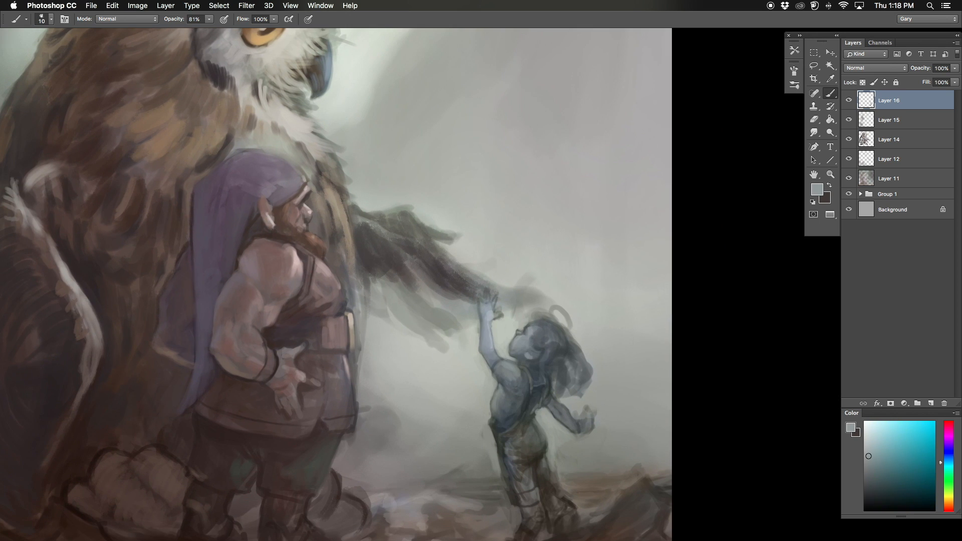
# Step: Paint dark blue-gray strokes on the child's waist and the lowered arm's shoulder
pyautogui.keyDown('alt'); pyautogui.click(488, 424); pyautogui.keyUp('alt')
pyautogui.keyDown('alt'); pyautogui.click(522, 408); pyautogui.keyUp('alt')
pyautogui.press('[')
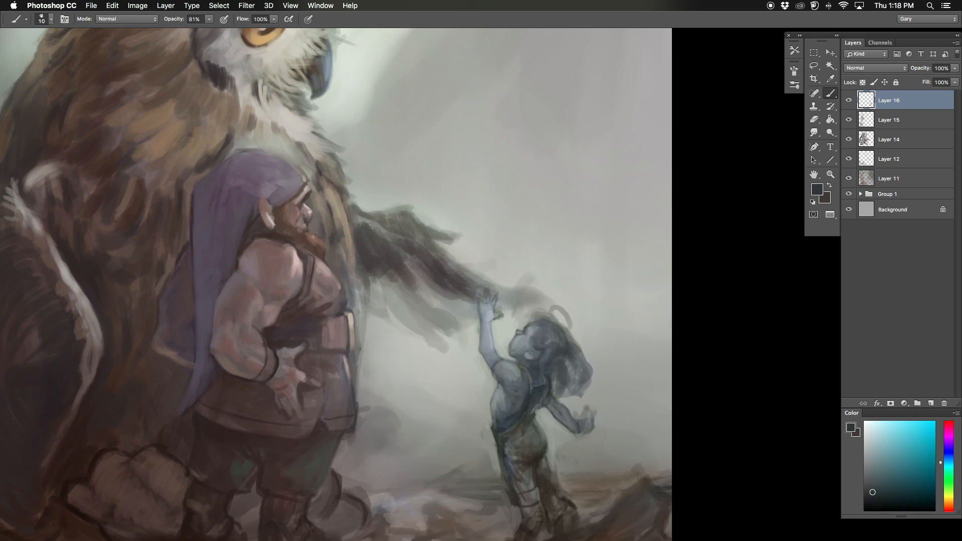
pyautogui.keyDown('alt'); pyautogui.click(563, 395); pyautogui.keyUp('alt')
pyautogui.press(']')
# Step: Clean up the edges of the child's raised arm and add a pinkish skin tone near the elbow
pyautogui.keyDown('alt'); pyautogui.click(471, 336); pyautogui.keyUp('alt')
pyautogui.moveTo(477, 329)
pyautogui.mouseDown()
pyautogui.moveTo(478, 350)
pyautogui.moveTo(486, 348)
pyautogui.mouseUp()
pyautogui.keyDown('alt'); pyautogui.click(486, 336); pyautogui.keyUp('alt')
pyautogui.click(948, 506)
pyautogui.click(882, 450)
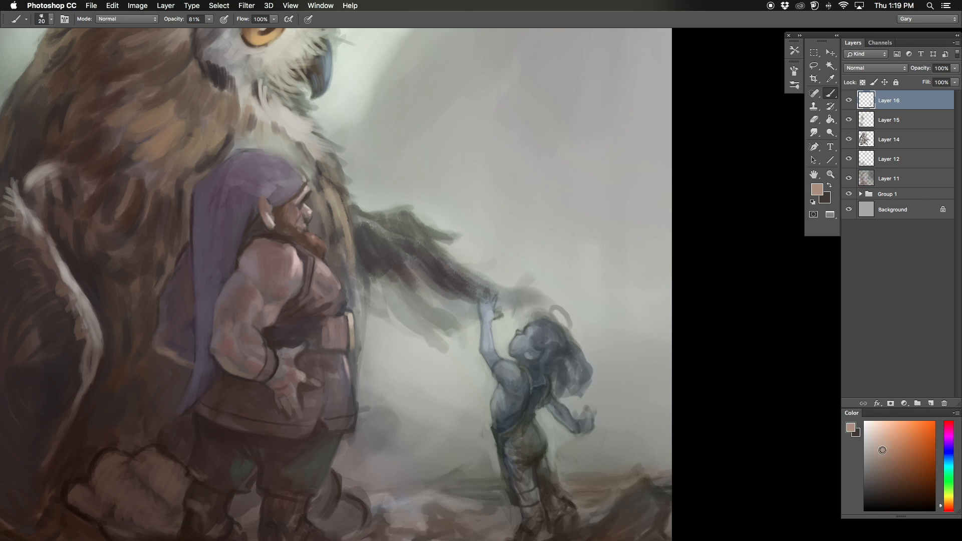
pyautogui.keyDown('alt'); pyautogui.click(480, 345); pyautogui.keyUp('alt')
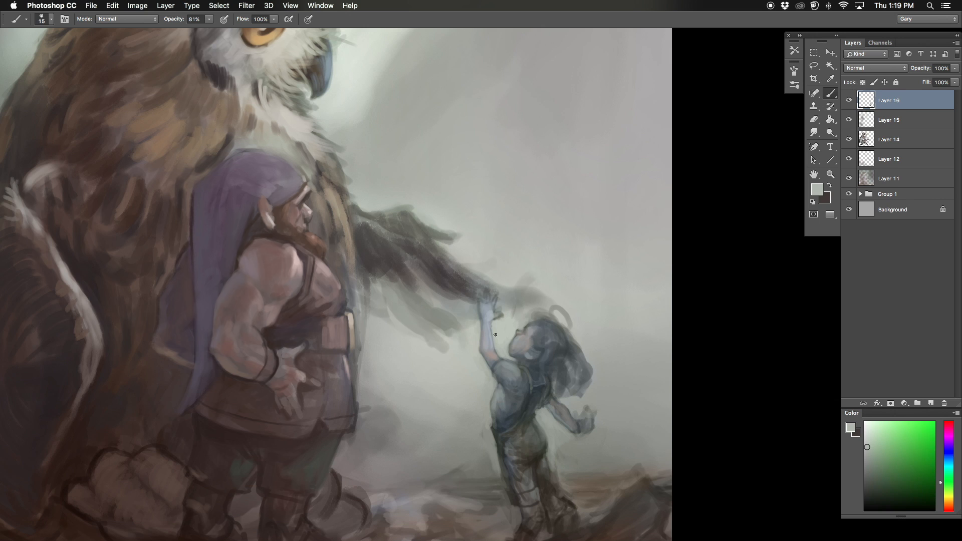
# Step: Paint muted brown skin tones on the child's face and upper arm at brush size 10
pyautogui.keyDown('alt'); pyautogui.click(521, 345); pyautogui.keyUp('alt')
pyautogui.press('[')
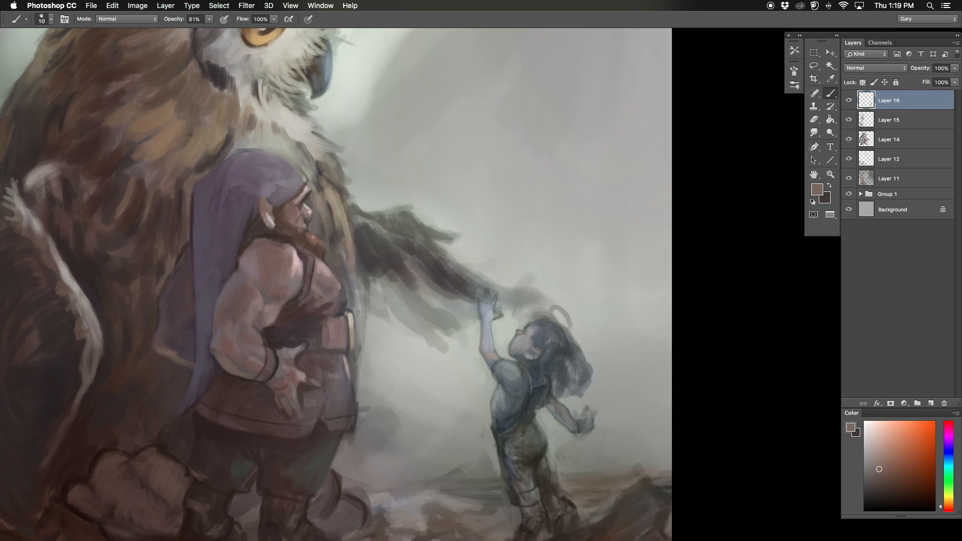
pyautogui.moveTo(522, 344); pyautogui.dragTo(522, 333)
pyautogui.keyDown('alt'); pyautogui.click(494, 346); pyautogui.keyUp('alt')
# Step: Flip the canvas and define the fingers of the child's raised hand with light blue strokes at brush size 10
pyautogui.press('super+0')
pyautogui.press('super+shift+h')
pyautogui.press('super+equal')
pyautogui.press('[')
pyautogui.press('[')
pyautogui.keyDown('alt'); pyautogui.click(436, 373); pyautogui.keyUp('alt')
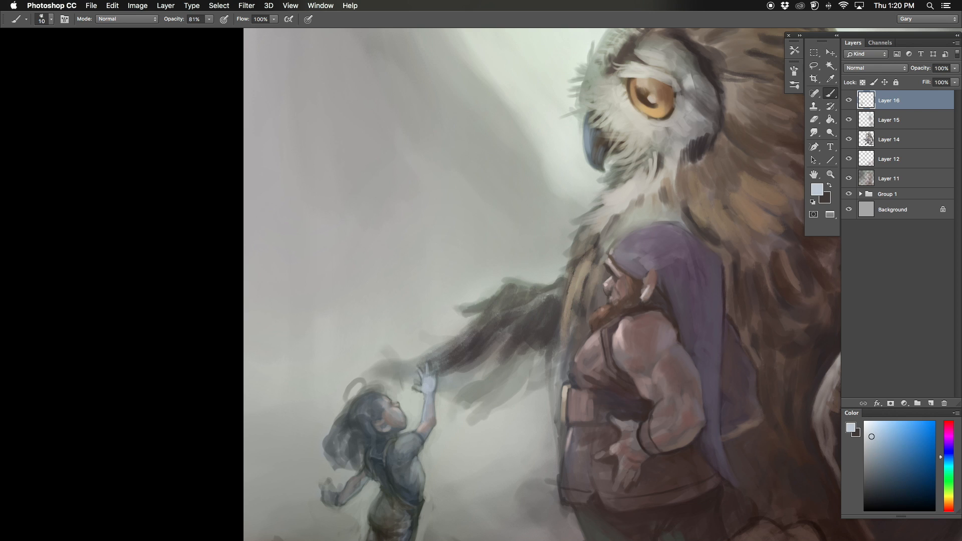
pyautogui.moveTo(419, 367); pyautogui.dragTo(421, 378)
# Step: Flip the canvas back and add small skin-tone strokes to the child's face and neck
pyautogui.press('super+0')
pyautogui.press('super+shift+h')
pyautogui.press('super+equal')
pyautogui.moveTo(721, 366)
pyautogui.mouseDown()
pyautogui.moveTo(484, 317)
pyautogui.moveTo(490, 343)
pyautogui.mouseUp()
pyautogui.keyDown('alt'); pyautogui.click(509, 346); pyautogui.keyUp('alt')
pyautogui.keyDown('alt'); pyautogui.click(506, 343); pyautogui.keyUp('alt')
pyautogui.keyDown('alt'); pyautogui.click(496, 351); pyautogui.keyUp('alt')
pyautogui.keyDown('alt'); pyautogui.click(516, 396); pyautogui.keyUp('alt')
# Step: Paint light gray-green background strokes between the child's face and raised arm to sharpen their outlines
pyautogui.moveTo(539, 458); pyautogui.dragTo(465, 384)
pyautogui.keyDown('alt'); pyautogui.click(469, 296); pyautogui.keyUp('alt')
pyautogui.press('[')
pyautogui.keyDown('alt'); pyautogui.click(461, 291); pyautogui.keyUp('alt')
pyautogui.keyDown('alt'); pyautogui.click(449, 299); pyautogui.keyUp('alt')
pyautogui.keyDown('alt'); pyautogui.click(460, 300); pyautogui.keyUp('alt')
pyautogui.keyDown('alt'); pyautogui.click(444, 305); pyautogui.keyUp('alt')
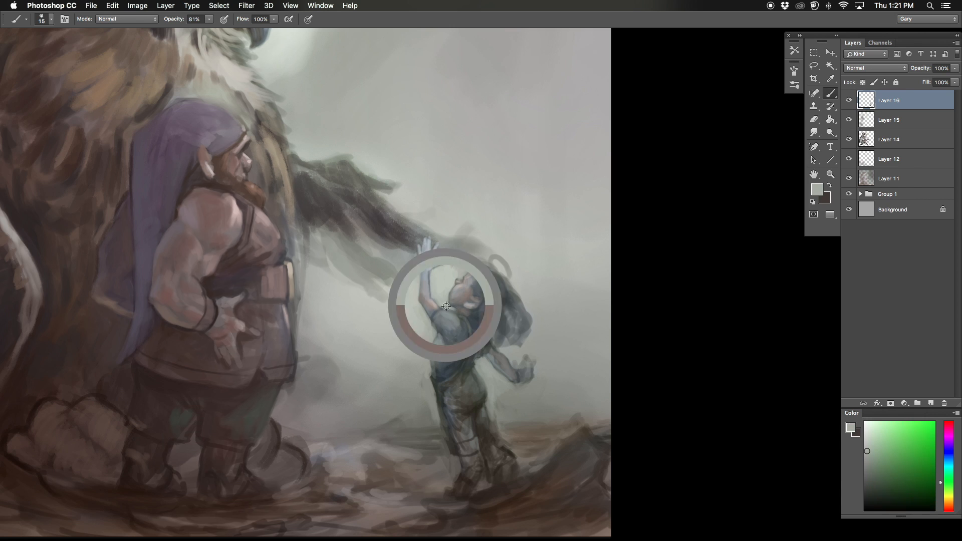
# Step: Flip the canvas and refine the contours of the child's arms and head with short strokes
pyautogui.press('super+0')
pyautogui.press('super+shift+h')
pyautogui.keyDown('super'); pyautogui.click(359, 314); pyautogui.keyUp('super')
pyautogui.press(']')
pyautogui.keyDown('alt'); pyautogui.click(348, 359); pyautogui.keyUp('alt')
pyautogui.keyDown('alt'); pyautogui.click(344, 354); pyautogui.keyUp('alt')
pyautogui.moveTo(339, 369)
pyautogui.mouseDown()
pyautogui.moveTo(339, 383)
pyautogui.moveTo(378, 291)
pyautogui.mouseUp()
pyautogui.keyDown('alt'); pyautogui.click(347, 371); pyautogui.keyUp('alt')
pyautogui.press('[')
pyautogui.keyDown('alt'); pyautogui.click(378, 290); pyautogui.keyUp('alt')
pyautogui.keyDown('alt'); pyautogui.click(372, 283); pyautogui.keyUp('alt')
pyautogui.keyDown('alt'); pyautogui.click(364, 281); pyautogui.keyUp('alt')
# Step: Flip the canvas back and touch up the child's hair, shoulder and shirt with small strokes
pyautogui.press('super+0')
pyautogui.press('super+shift+h')
pyautogui.press('super+plus')
pyautogui.press(']')
pyautogui.press(']')
pyautogui.press(']')
pyautogui.moveTo(532, 391)
pyautogui.mouseDown()
pyautogui.moveTo(508, 292)
pyautogui.moveTo(454, 249)
pyautogui.mouseUp()
pyautogui.press('[')
pyautogui.press('[')
pyautogui.press('[')
pyautogui.keyDown('alt'); pyautogui.click(509, 304); pyautogui.keyUp('alt')
pyautogui.keyDown('alt'); pyautogui.click(512, 315); pyautogui.keyUp('alt')
pyautogui.keyDown('alt'); pyautogui.click(509, 313); pyautogui.keyUp('alt')
pyautogui.keyDown('alt'); pyautogui.click(500, 332); pyautogui.keyUp('alt')
# Step: Choose a muted red and paint the rolled cuffs of the child's trousers
pyautogui.click(949, 510)
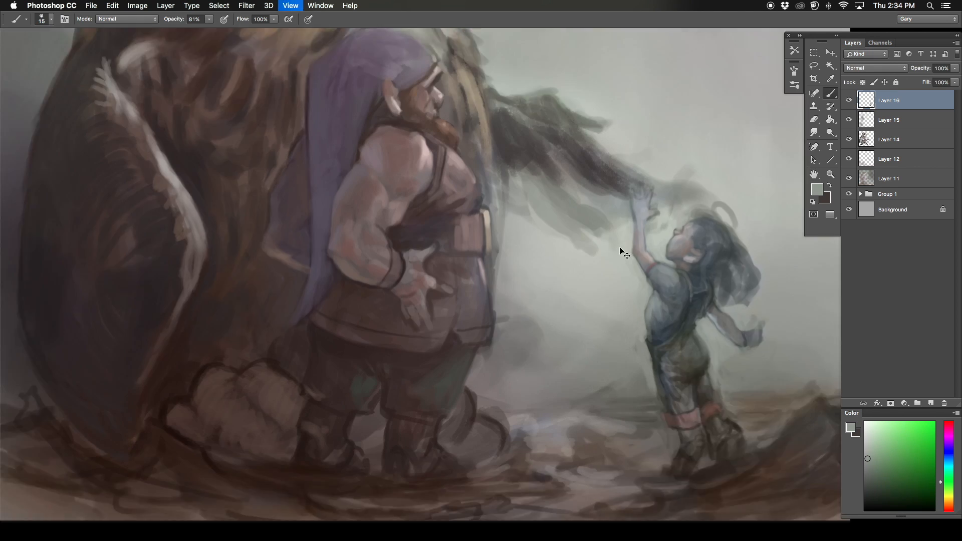
pyautogui.press('super+equal')
pyautogui.moveTo(752, 316); pyautogui.dragTo(620, 238)
pyautogui.press(']')
pyautogui.press(']')
pyautogui.keyDown('alt'); pyautogui.click(629, 238); pyautogui.keyUp('alt')
# Step: Paint the child's lower legs in brownish skin tones and touch up the edges of the trousers with gray strokes
pyautogui.moveTo(872, 461); pyautogui.dragTo(873, 476)
pyautogui.moveTo(604, 395)
pyautogui.mouseDown()
pyautogui.moveTo(591, 430)
pyautogui.moveTo(604, 427)
pyautogui.moveTo(559, 367)
pyautogui.mouseUp()
pyautogui.keyDown('alt'); pyautogui.click(610, 416); pyautogui.keyUp('alt')
pyautogui.moveTo(561, 364); pyautogui.dragTo(563, 384)
pyautogui.press(']')
pyautogui.moveTo(574, 340); pyautogui.dragTo(588, 359)
pyautogui.press(']')
pyautogui.keyDown('alt'); pyautogui.click(561, 284); pyautogui.keyUp('alt')
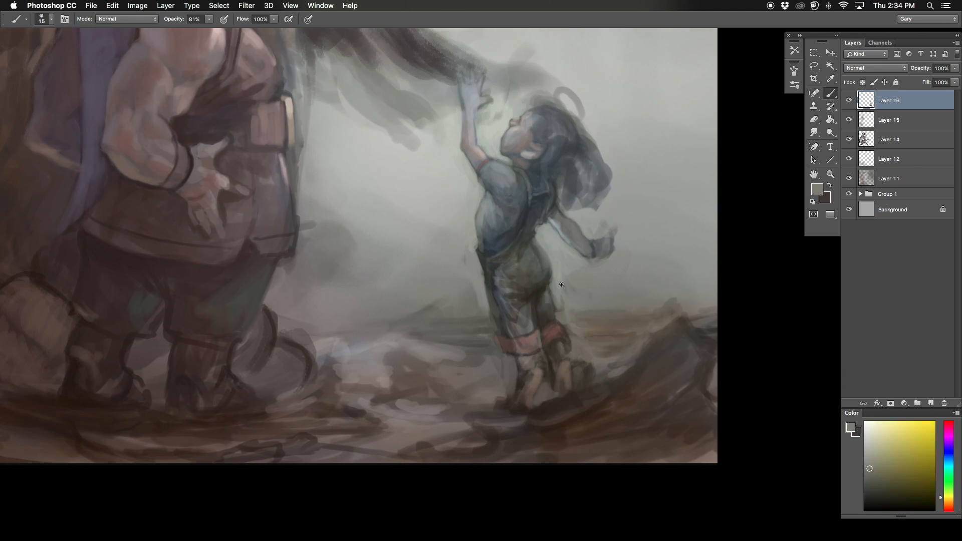
# Step: Touch up the child's rolled trouser cuffs with short strokes and flip the canvas horizontally
pyautogui.keyDown('alt'); pyautogui.click(506, 347); pyautogui.keyUp('alt')
pyautogui.moveTo(506, 346); pyautogui.dragTo(488, 321)
pyautogui.press('[')
pyautogui.keyDown('alt'); pyautogui.click(188, 248); pyautogui.keyUp('alt')
pyautogui.press('super+shift+h')
pyautogui.moveTo(188, 248); pyautogui.dragTo(646, 266)
# Step: Refine the folds of the child's trousers, the cuffs and the lower legs with small strokes in the mirrored view
pyautogui.keyDown('alt'); pyautogui.click(354, 290); pyautogui.keyUp('alt')
pyautogui.moveTo(351, 303); pyautogui.dragTo(354, 314)
pyautogui.keyDown('alt'); pyautogui.click(345, 321); pyautogui.keyUp('alt')
pyautogui.press('[')
pyautogui.press('[')
pyautogui.keyDown('alt'); pyautogui.click(374, 358); pyautogui.keyUp('alt')
pyautogui.keyDown('alt'); pyautogui.click(376, 361); pyautogui.keyUp('alt')
pyautogui.moveTo(371, 349)
pyautogui.mouseDown()
pyautogui.moveTo(381, 355)
pyautogui.moveTo(336, 342)
pyautogui.mouseUp()
pyautogui.press(']')
pyautogui.press(']')
pyautogui.keyDown('alt'); pyautogui.click(341, 340); pyautogui.keyUp('alt')
pyautogui.keyDown('alt'); pyautogui.click(342, 333); pyautogui.keyUp('alt')
pyautogui.press('[')
pyautogui.keyDown('alt'); pyautogui.click(336, 336); pyautogui.keyUp('alt')
pyautogui.keyDown('alt'); pyautogui.click(340, 345); pyautogui.keyUp('alt')
# Step: Paint broader strokes over the seat and thighs of the child's trousers with an enlarged brush
pyautogui.moveTo(361, 310); pyautogui.dragTo(385, 413)
pyautogui.keyDown('alt'); pyautogui.click(382, 395); pyautogui.keyUp('alt')
pyautogui.press(']')
pyautogui.press(']')
pyautogui.press(']')
pyautogui.keyDown('alt'); pyautogui.click(381, 394); pyautogui.keyUp('alt')
pyautogui.keyDown('alt'); pyautogui.click(383, 396); pyautogui.keyUp('alt')
pyautogui.press('super+minus')
pyautogui.press('super+equal')
# Step: Clean up the background and contours around the child's lowered arm and back with a larger brush
pyautogui.keyDown('alt'); pyautogui.click(341, 321); pyautogui.keyUp('alt')
pyautogui.press(']')
pyautogui.press(']')
pyautogui.keyDown('alt'); pyautogui.click(353, 316); pyautogui.keyUp('alt')
pyautogui.keyDown('alt'); pyautogui.click(333, 313); pyautogui.keyUp('alt')
pyautogui.moveTo(329, 328); pyautogui.dragTo(359, 278)
pyautogui.keyDown('alt'); pyautogui.click(361, 302); pyautogui.keyUp('alt')
pyautogui.press('super+minus')
pyautogui.press('super+equal')
# Step: Refine the front contour of the child's shirt and the sleeve with fine muted strokes
pyautogui.press('[')
pyautogui.press('[')
pyautogui.keyDown('alt'); pyautogui.click(438, 341); pyautogui.keyUp('alt')
pyautogui.moveTo(435, 327); pyautogui.dragTo(433, 347)
pyautogui.keyDown('alt'); pyautogui.click(430, 349); pyautogui.keyUp('alt')
pyautogui.keyDown('alt'); pyautogui.click(436, 320); pyautogui.keyUp('alt')
pyautogui.keyDown('alt'); pyautogui.click(434, 331); pyautogui.keyUp('alt')
pyautogui.moveTo(434, 306); pyautogui.dragTo(434, 329)
pyautogui.moveTo(424, 290); pyautogui.dragTo(415, 299)
pyautogui.keyDown('alt'); pyautogui.click(420, 296); pyautogui.keyUp('alt')
pyautogui.keyDown('alt'); pyautogui.click(418, 301); pyautogui.keyUp('alt')
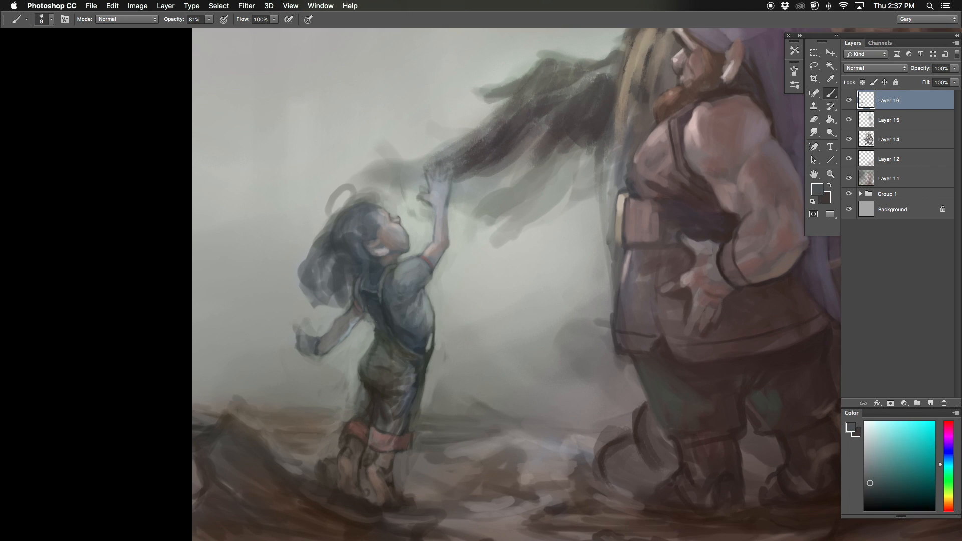
pyautogui.keyDown('alt'); pyautogui.click(394, 271); pyautogui.keyUp('alt')
pyautogui.moveTo(426, 290); pyautogui.dragTo(423, 301)
pyautogui.keyDown('alt'); pyautogui.click(424, 296); pyautogui.keyUp('alt')
pyautogui.keyDown('alt'); pyautogui.click(424, 301); pyautogui.keyUp('alt')
# Step: Check the whole painting in full-screen view and touch up the edges around the child's figure with small strokes
pyautogui.press('super+minus')
pyautogui.press('super+minus')
pyautogui.press('super+0')
pyautogui.press('f')
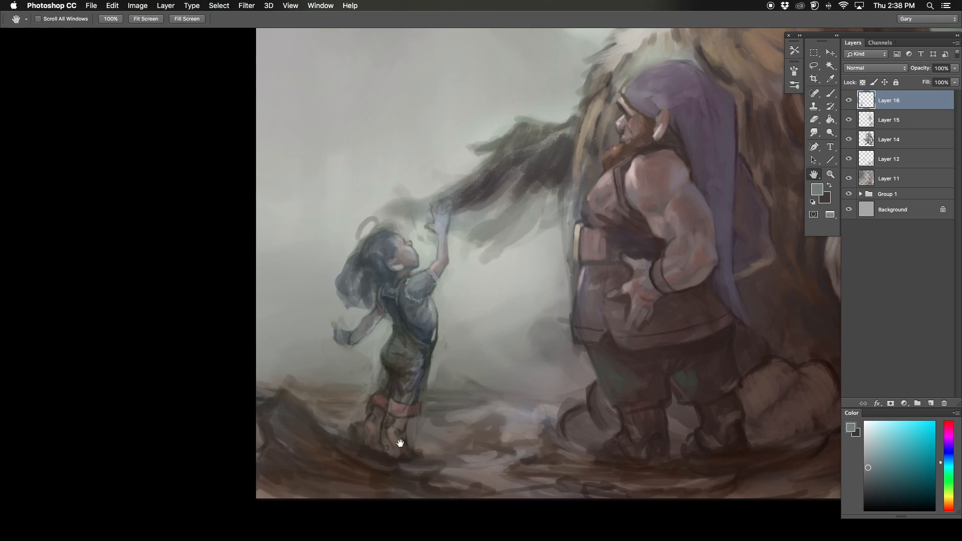
pyautogui.keyDown('alt'); pyautogui.click(394, 443); pyautogui.keyUp('alt')
pyautogui.keyDown('alt'); pyautogui.click(389, 444); pyautogui.keyUp('alt')
pyautogui.moveTo(407, 434)
pyautogui.mouseDown()
pyautogui.moveTo(408, 452)
pyautogui.moveTo(367, 441)
pyautogui.moveTo(420, 402)
pyautogui.mouseUp()
pyautogui.keyDown('alt'); pyautogui.click(386, 444); pyautogui.keyUp('alt')
pyautogui.keyDown('alt'); pyautogui.click(370, 432); pyautogui.keyUp('alt')
pyautogui.keyDown('alt'); pyautogui.click(374, 435); pyautogui.keyUp('alt')
pyautogui.keyDown('alt'); pyautogui.click(424, 403); pyautogui.keyUp('alt')
pyautogui.keyDown('alt'); pyautogui.click(443, 362); pyautogui.keyUp('alt')
pyautogui.moveTo(428, 363); pyautogui.dragTo(444, 372)
pyautogui.keyDown('alt'); pyautogui.click(423, 333); pyautogui.keyUp('alt')
# Step: Flip the canvas and rework small details of the child's figure with a finer brush
pyautogui.press('super+shift+h')
pyautogui.press('super+minus')
pyautogui.moveTo(501, 301); pyautogui.dragTo(348, 300)
pyautogui.press('super+plus')
pyautogui.press('super+plus')
pyautogui.moveTo(444, 410); pyautogui.dragTo(444, 314)
pyautogui.press('[')
pyautogui.keyDown('alt'); pyautogui.click(487, 387); pyautogui.keyUp('alt')
pyautogui.moveTo(490, 379)
pyautogui.mouseDown()
pyautogui.moveTo(498, 376)
pyautogui.moveTo(481, 401)
pyautogui.moveTo(485, 393)
pyautogui.moveTo(473, 397)
pyautogui.mouseUp()
pyautogui.keyDown('alt'); pyautogui.click(469, 405); pyautogui.keyUp('alt')
pyautogui.keyDown('alt'); pyautogui.click(466, 402); pyautogui.keyUp('alt')
pyautogui.keyDown('alt'); pyautogui.click(466, 404); pyautogui.keyUp('alt')
pyautogui.keyDown('alt'); pyautogui.click(418, 394); pyautogui.keyUp('alt')
pyautogui.keyDown('alt'); pyautogui.click(419, 395); pyautogui.keyUp('alt')
# Step: Dab muted gray-brown strokes along the child's trousers and cuffs with a smaller brush
pyautogui.press('super+minus')
pyautogui.keyDown('alt'); pyautogui.click(404, 424); pyautogui.keyUp('alt')
pyautogui.press('[')
pyautogui.keyDown('alt'); pyautogui.click(413, 424); pyautogui.keyUp('alt')
pyautogui.keyDown('alt'); pyautogui.click(442, 407); pyautogui.keyUp('alt')
pyautogui.moveTo(448, 395); pyautogui.dragTo(448, 414)
pyautogui.keyDown('alt'); pyautogui.click(440, 422); pyautogui.keyUp('alt')
pyautogui.keyDown('alt'); pyautogui.click(398, 451); pyautogui.keyUp('alt')
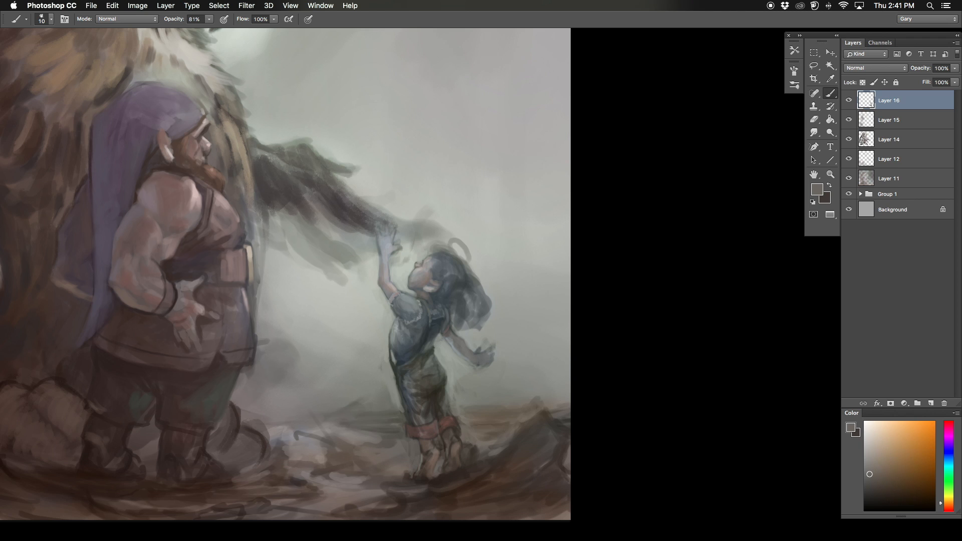
# Step: Flip the canvas back, choose a muted orange-brown and repaint the child's hair as a red mop with a larger brush
pyautogui.press('super+minus')
pyautogui.press('shift+super+h')
pyautogui.press('super+plus')
pyautogui.keyDown('alt'); pyautogui.click(592, 193); pyautogui.keyUp('alt')
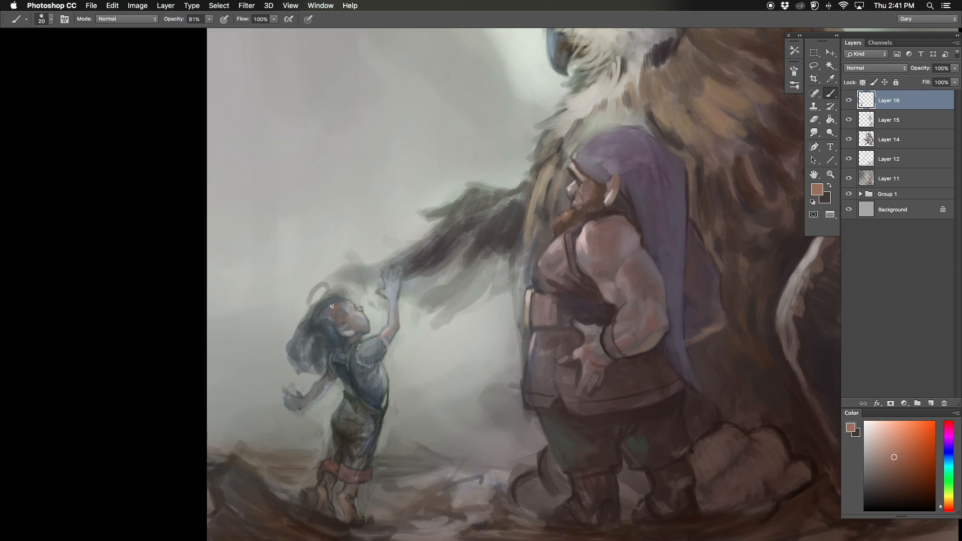
pyautogui.press(']')
pyautogui.press(']')
pyautogui.moveTo(320, 326); pyautogui.dragTo(299, 362)
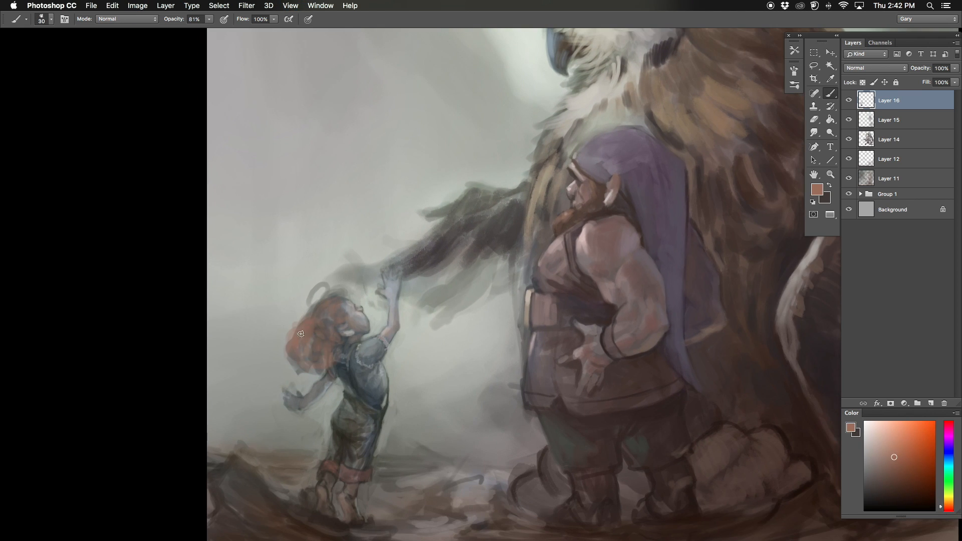
# Step: Paint background gray over the loose curl above the child's head
pyautogui.keyDown('alt'); pyautogui.click(306, 290); pyautogui.keyUp('alt')
pyautogui.keyDown('alt'); pyautogui.click(345, 287); pyautogui.keyUp('alt')
pyautogui.press('[')
pyautogui.moveTo(309, 301)
pyautogui.mouseDown()
pyautogui.moveTo(330, 285)
pyautogui.moveTo(319, 293)
pyautogui.mouseUp()
# Step: Choose a dark reddish brown and shade the underside and crown of the child's red hair
pyautogui.keyDown('alt'); pyautogui.click(347, 307); pyautogui.keyUp('alt')
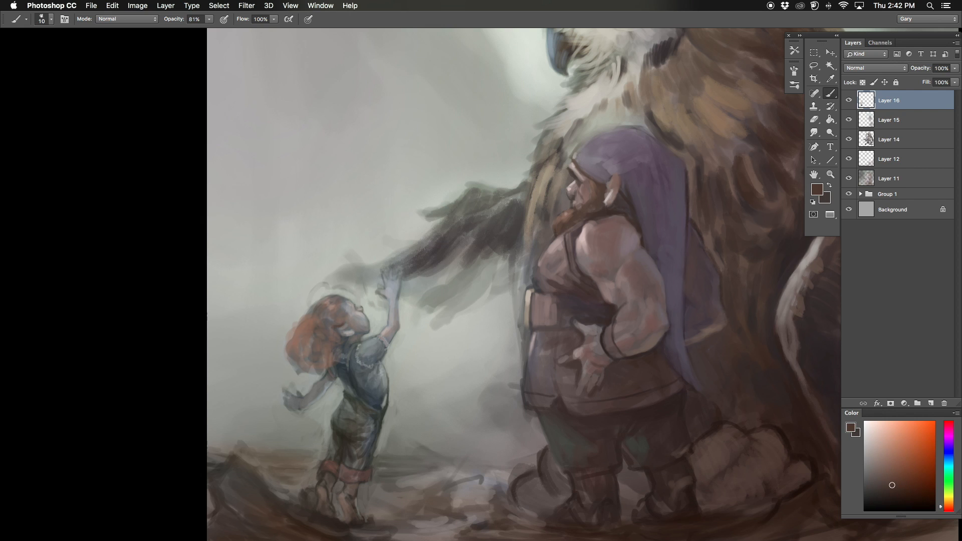
pyautogui.moveTo(330, 336); pyautogui.dragTo(316, 362)
pyautogui.keyDown('alt'); pyautogui.click(303, 367); pyautogui.keyUp('alt')
pyautogui.keyDown('alt'); pyautogui.click(308, 301); pyautogui.keyUp('alt')
pyautogui.moveTo(309, 308); pyautogui.dragTo(320, 296)
pyautogui.keyDown('alt'); pyautogui.click(317, 307); pyautogui.keyUp('alt')
# Step: Refine the child's jaw, neck and sleeve edge with fine strokes of a smaller brush
pyautogui.keyDown('alt'); pyautogui.click(371, 330); pyautogui.keyUp('alt')
pyautogui.keyDown('alt'); pyautogui.click(364, 327); pyautogui.keyUp('alt')
pyautogui.press('[')
pyautogui.press('[')
pyautogui.press('[')
pyautogui.press('[')
pyautogui.keyDown('alt'); pyautogui.click(371, 344); pyautogui.keyUp('alt')
pyautogui.moveTo(362, 345); pyautogui.dragTo(380, 341)
pyautogui.keyDown('alt'); pyautogui.click(370, 347); pyautogui.keyUp('alt')
# Step: Deepen the folds of the child's trousers with dark green-gray and touch up the lower legs
pyautogui.keyDown('alt'); pyautogui.click(352, 391); pyautogui.keyUp('alt')
pyautogui.press(']')
pyautogui.keyDown('alt'); pyautogui.click(352, 411); pyautogui.keyUp('alt')
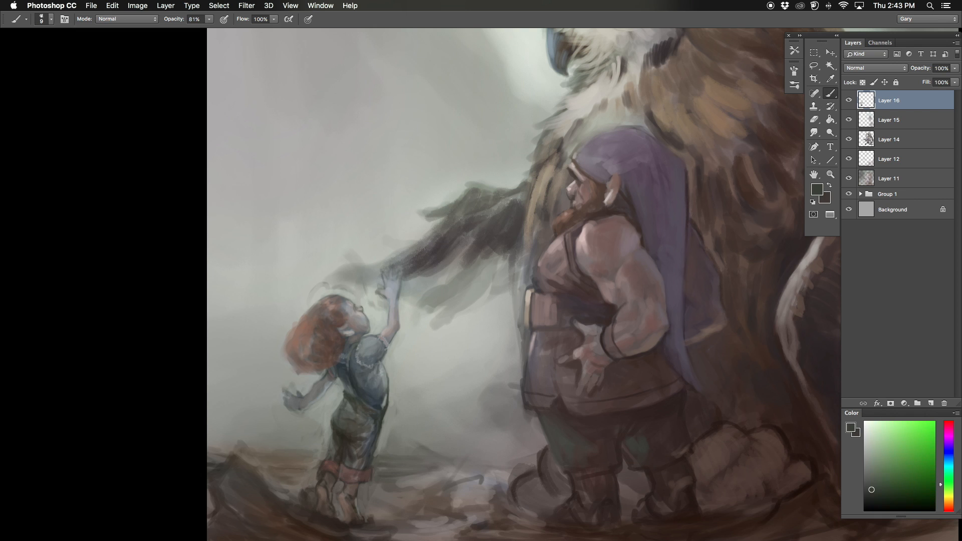
pyautogui.moveTo(354, 404); pyautogui.dragTo(359, 423)
pyautogui.keyDown('alt'); pyautogui.click(349, 480); pyautogui.keyUp('alt')
pyautogui.keyDown('alt'); pyautogui.click(352, 493); pyautogui.keyUp('alt')
pyautogui.press('super+minus')
pyautogui.press('super+plus')
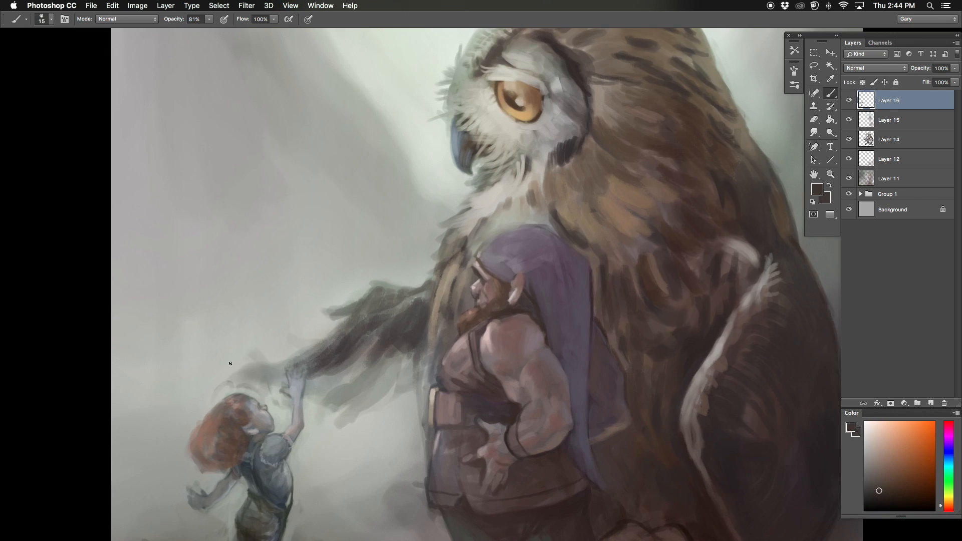
# Step: Clean up the outline around the child's red hair with light background gray
pyautogui.keyDown('alt'); pyautogui.click(230, 363); pyautogui.keyUp('alt')
pyautogui.moveTo(203, 482); pyautogui.dragTo(279, 414)
pyautogui.press(']')
pyautogui.keyDown('alt'); pyautogui.click(279, 444); pyautogui.keyUp('alt')
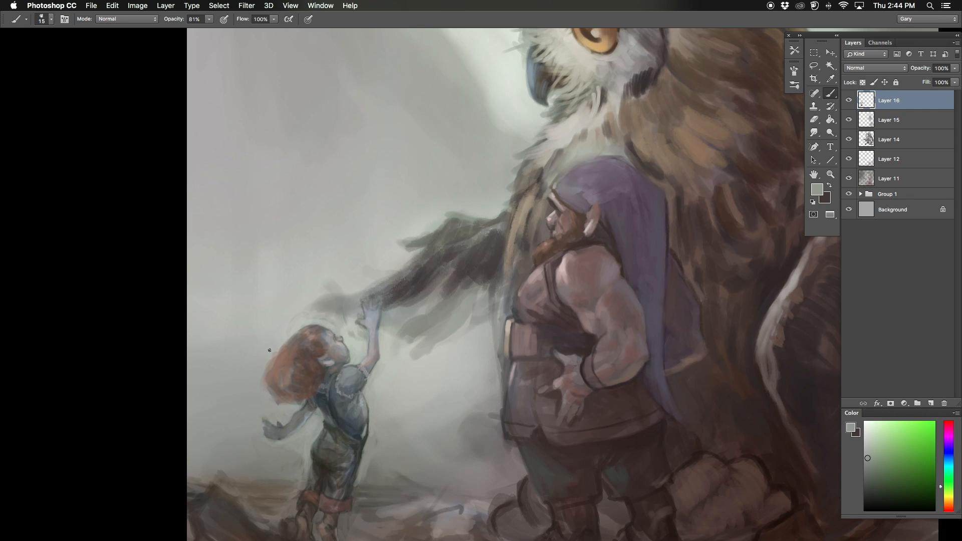
pyautogui.moveTo(270, 350); pyautogui.dragTo(268, 361)
# Step: Zoom in on the child's raised hand and reshape the fingers and the wing edge with background gray
pyautogui.keyDown('alt'); pyautogui.click(337, 351); pyautogui.keyUp('alt')
pyautogui.press('super+minus')
pyautogui.press('super+plus')
pyautogui.press('super+plus')
pyautogui.keyDown('alt'); pyautogui.click(413, 417); pyautogui.keyUp('alt')
pyautogui.moveTo(426, 390)
pyautogui.mouseDown()
pyautogui.moveTo(419, 413)
pyautogui.moveTo(413, 404)
pyautogui.moveTo(434, 416)
pyautogui.mouseUp()
pyautogui.keyDown('alt'); pyautogui.click(429, 402); pyautogui.keyUp('alt')
pyautogui.keyDown('alt'); pyautogui.click(413, 410); pyautogui.keyUp('alt')
pyautogui.keyDown('alt'); pyautogui.click(423, 424); pyautogui.keyUp('alt')
pyautogui.keyDown('alt'); pyautogui.click(417, 413); pyautogui.keyUp('alt')
pyautogui.keyDown('alt'); pyautogui.click(441, 419); pyautogui.keyUp('alt')
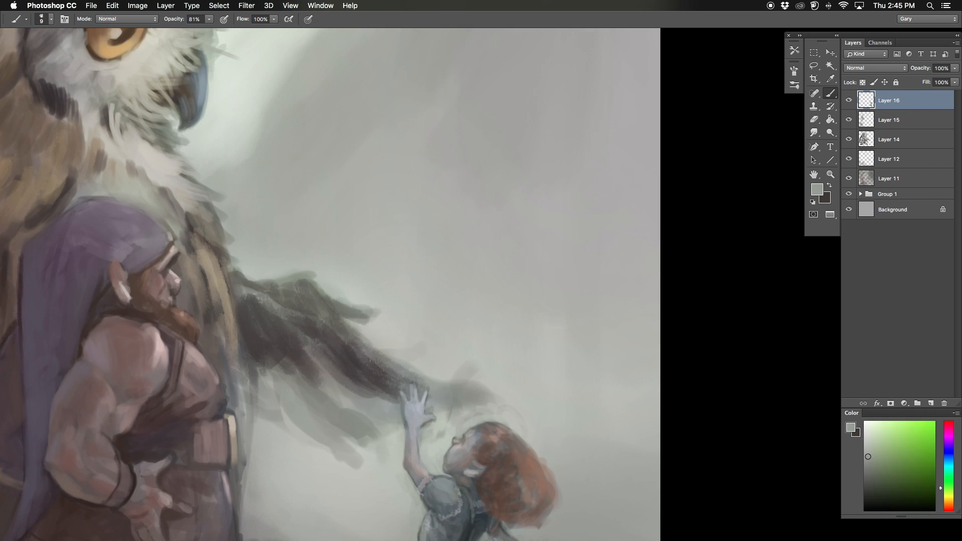
# Step: Choose a pale blue and highlight the fingers and palm of the child's raised hand
pyautogui.press('super+minus')
pyautogui.press('super+minus')
pyautogui.press('super+plus')
pyautogui.keyDown('alt'); pyautogui.click(398, 358); pyautogui.keyUp('alt')
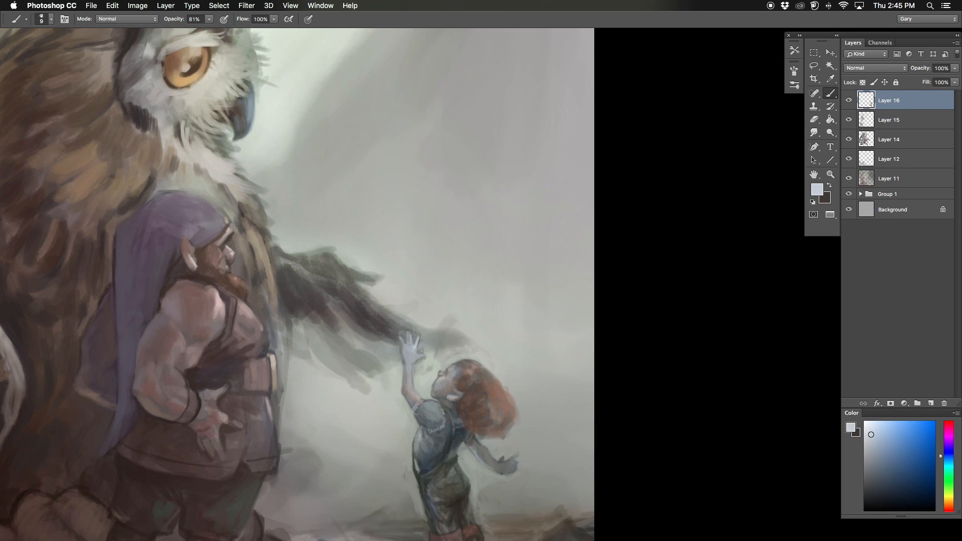
pyautogui.moveTo(407, 331); pyautogui.dragTo(409, 338)
pyautogui.keyDown('alt'); pyautogui.click(410, 349); pyautogui.keyUp('alt')
# Step: Darken the child's hairline beside the face with dark brown and tint the arms with a warm brownish skin tone
pyautogui.press('super+minus')
pyautogui.press('super+plus')
pyautogui.moveTo(617, 374); pyautogui.dragTo(490, 311)
pyautogui.keyDown('alt'); pyautogui.click(491, 320); pyautogui.keyUp('alt')
pyautogui.keyDown('alt'); pyautogui.click(493, 328); pyautogui.keyUp('alt')
pyautogui.keyDown('alt'); pyautogui.click(496, 332); pyautogui.keyUp('alt')
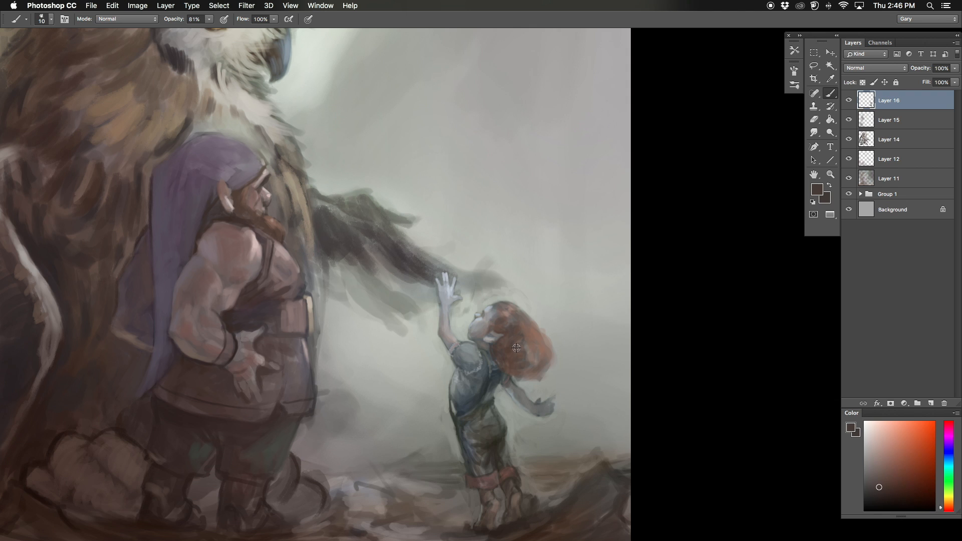
pyautogui.keyDown('alt'); pyautogui.click(497, 340); pyautogui.keyUp('alt')
pyautogui.press(']')
pyautogui.moveTo(506, 470); pyautogui.dragTo(484, 460)
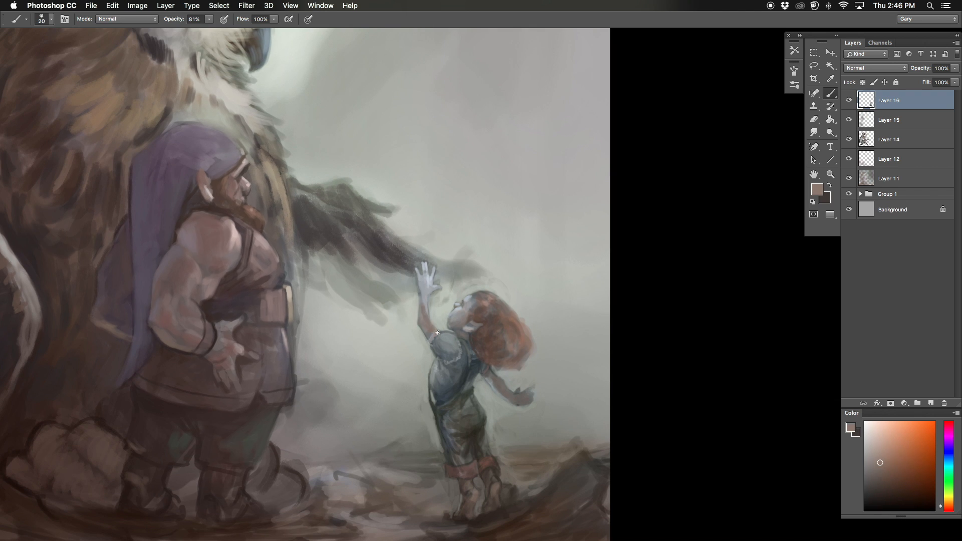
# Step: Touch up the child's raised forearm with brownish skin tone, flip the canvas view, and move Layer 16 below Layer 15
pyautogui.moveTo(426, 316); pyautogui.dragTo(426, 306)
pyautogui.keyDown('alt'); pyautogui.click(433, 300); pyautogui.keyUp('alt')
pyautogui.press('[')
pyautogui.press('F2')
pyautogui.press('super+minus')
pyautogui.moveTo(257, 376)
pyautogui.mouseDown()
pyautogui.moveTo(235, 392)
pyautogui.moveTo(211, 321)
pyautogui.moveTo(262, 361)
pyautogui.moveTo(326, 335)
pyautogui.mouseUp()
pyautogui.press('super+bracketleft')
# Step: Refine the fingers of the child's raised hand and the adjoining wing tip with fine pale blue strokes
pyautogui.press('super+plus')
pyautogui.keyDown('alt'); pyautogui.click(326, 341); pyautogui.keyUp('alt')
pyautogui.keyDown('alt'); pyautogui.click(375, 287); pyautogui.keyUp('alt')
pyautogui.keyDown('alt'); pyautogui.click(383, 290); pyautogui.keyUp('alt')
pyautogui.keyDown('alt'); pyautogui.click(407, 297); pyautogui.keyUp('alt')
pyautogui.press('[')
pyautogui.press('[')
pyautogui.moveTo(411, 301); pyautogui.dragTo(409, 308)
pyautogui.keyDown('alt'); pyautogui.click(422, 303); pyautogui.keyUp('alt')
pyautogui.press('super+minus')
pyautogui.press('super+plus')
pyautogui.keyDown('alt'); pyautogui.click(342, 299); pyautogui.keyUp('alt')
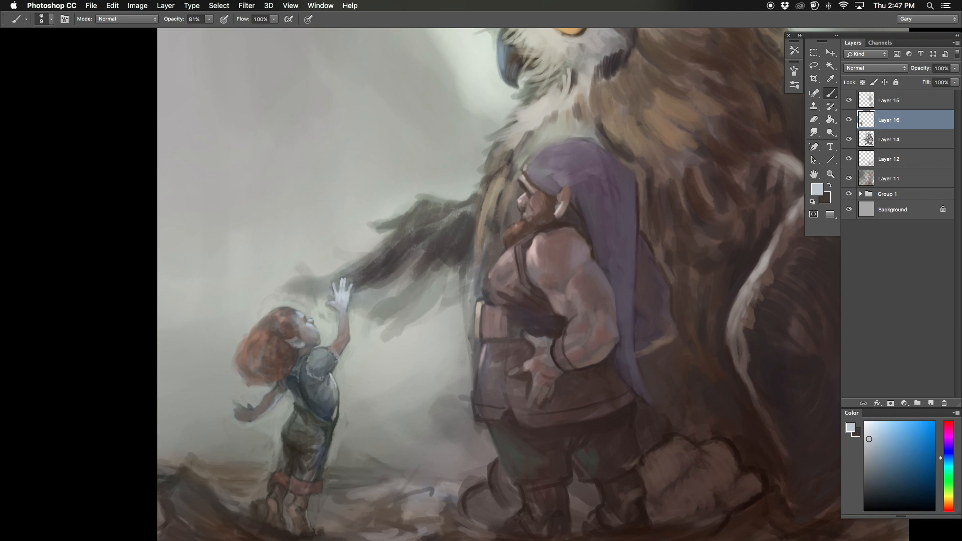
# Step: Shape the child's lowered hand and fingers with small pale blue dabs
pyautogui.keyDown('alt'); pyautogui.click(244, 406); pyautogui.keyUp('alt')
pyautogui.keyDown('alt'); pyautogui.click(244, 396); pyautogui.keyUp('alt')
pyautogui.keyDown('alt'); pyautogui.click(243, 396); pyautogui.keyUp('alt')
pyautogui.press(']')
pyautogui.press(']')
pyautogui.keyDown('alt'); pyautogui.click(250, 390); pyautogui.keyUp('alt')
# Step: Flip the canvas view back and shade the child's shirt and overalls with small muted blue-gray strokes
pyautogui.press('F2')
pyautogui.press('super+minus')
pyautogui.moveTo(298, 351); pyautogui.dragTo(248, 404)
pyautogui.keyDown('super'); pyautogui.click(608, 376); pyautogui.keyUp('super')
pyautogui.press('[')
pyautogui.press('[')
pyautogui.press('[')
pyautogui.keyDown('alt'); pyautogui.click(571, 426); pyautogui.keyUp('alt')
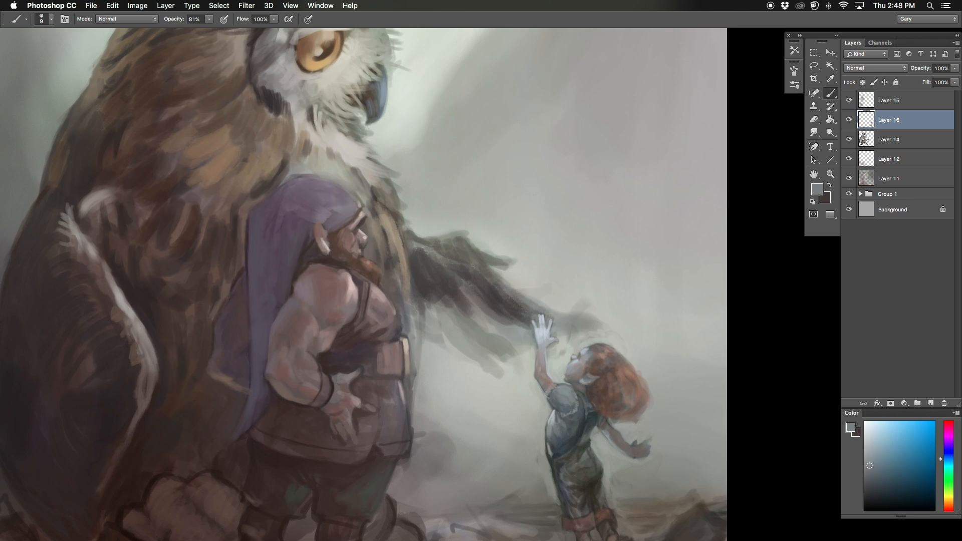
pyautogui.keyDown('alt'); pyautogui.click(566, 423); pyautogui.keyUp('alt')
pyautogui.moveTo(560, 432)
pyautogui.mouseDown()
pyautogui.moveTo(582, 426)
pyautogui.moveTo(576, 444)
pyautogui.mouseUp()
pyautogui.keyDown('alt'); pyautogui.click(577, 431); pyautogui.keyUp('alt')
# Step: Add a new layer above Layer 16 and paint dark brown shadows across the ground beneath the owl, using a rotated view
pyautogui.press('super+minus')
pyautogui.click(930, 403)
pyautogui.keyDown('alt'); pyautogui.click(191, 447); pyautogui.keyUp('alt')
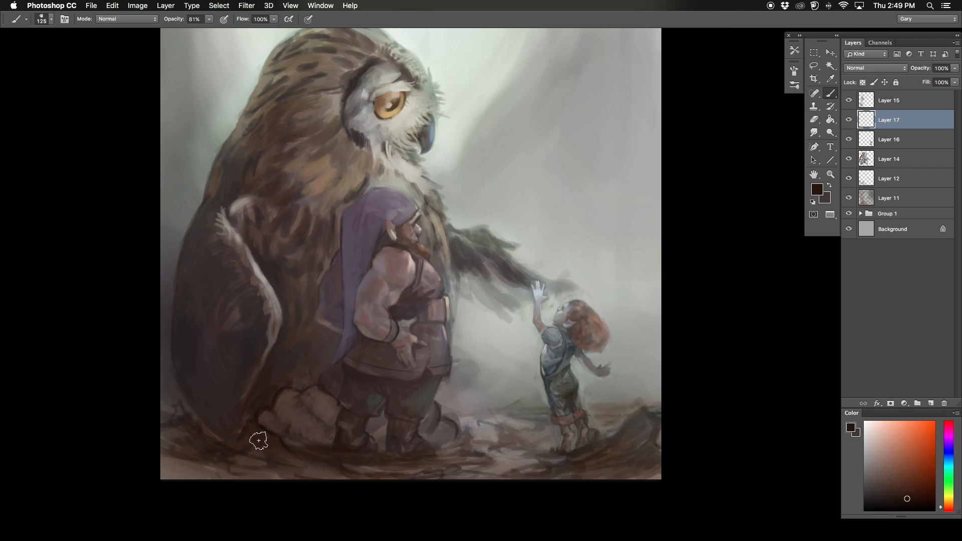
pyautogui.press('r')
pyautogui.moveTo(251, 377); pyautogui.dragTo(208, 348)
pyautogui.keyDown('alt'); pyautogui.click(249, 347); pyautogui.keyUp('alt')
pyautogui.moveTo(279, 380); pyautogui.dragTo(313, 400)
pyautogui.keyDown('alt'); pyautogui.click(314, 396); pyautogui.keyUp('alt')
pyautogui.keyDown('alt'); pyautogui.click(143, 314); pyautogui.keyUp('alt')
pyautogui.moveTo(184, 347)
pyautogui.mouseDown()
pyautogui.moveTo(107, 314)
pyautogui.moveTo(229, 372)
pyautogui.mouseUp()
pyautogui.keyDown('alt'); pyautogui.click(150, 281); pyautogui.keyUp('alt')
pyautogui.moveTo(140, 257)
pyautogui.mouseDown()
pyautogui.moveTo(147, 265)
pyautogui.moveTo(125, 284)
pyautogui.mouseUp()
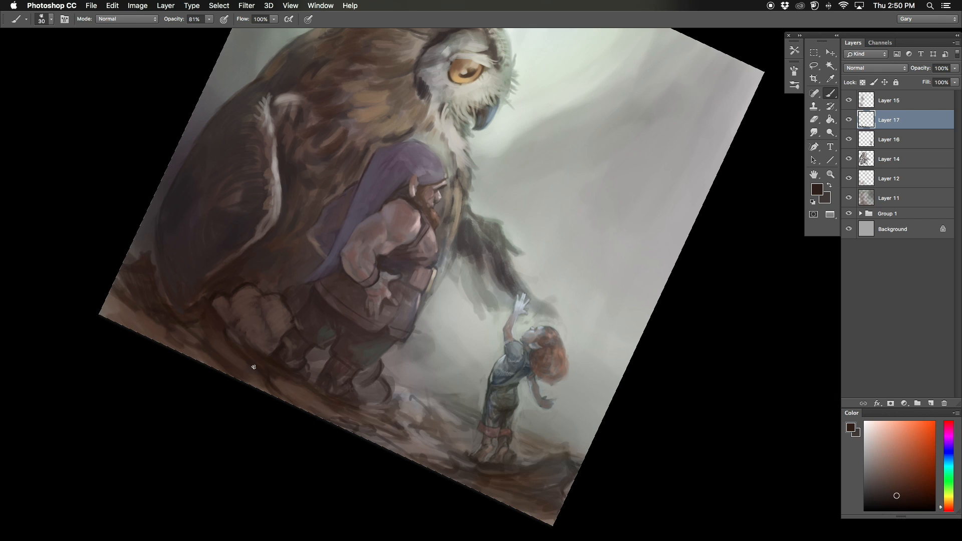
# Step: Paint the ground behind the child with dark brown strokes, forming a curved, pointed shape near the canvas edge
pyautogui.press('r')
pyautogui.moveTo(260, 356); pyautogui.dragTo(281, 403)
pyautogui.press('[')
pyautogui.keyDown('alt'); pyautogui.click(591, 432); pyautogui.keyUp('alt')
pyautogui.moveTo(609, 456); pyautogui.dragTo(602, 472)
pyautogui.keyDown('alt'); pyautogui.click(582, 431); pyautogui.keyUp('alt')
pyautogui.moveTo(581, 432); pyautogui.dragTo(565, 451)
pyautogui.keyDown('alt'); pyautogui.click(554, 461); pyautogui.keyUp('alt')
pyautogui.keyDown('alt'); pyautogui.click(595, 476); pyautogui.keyUp('alt')
pyautogui.moveTo(600, 477); pyautogui.dragTo(553, 478)
pyautogui.keyDown('alt'); pyautogui.click(554, 466); pyautogui.keyUp('alt')
# Step: Flip the canvas view and build up brown ground texture around the pointed shape and the child's feet
pyautogui.press('super+shift+h')
pyautogui.press('[')
pyautogui.press('[')
pyautogui.press('[')
pyautogui.press('[')
pyautogui.keyDown('alt'); pyautogui.click(303, 385); pyautogui.keyUp('alt')
pyautogui.moveTo(147, 320)
pyautogui.mouseDown()
pyautogui.moveTo(160, 355)
pyautogui.moveTo(143, 361)
pyautogui.mouseUp()
pyautogui.keyDown('alt'); pyautogui.click(140, 346); pyautogui.keyUp('alt')
pyautogui.keyDown('alt'); pyautogui.click(151, 337); pyautogui.keyUp('alt')
pyautogui.press(']')
pyautogui.press(']')
pyautogui.press(']')
pyautogui.press(']')
pyautogui.keyDown('alt'); pyautogui.click(205, 383); pyautogui.keyUp('alt')
pyautogui.moveTo(239, 405)
pyautogui.mouseDown()
pyautogui.moveTo(283, 417)
pyautogui.moveTo(250, 347)
pyautogui.mouseUp()
pyautogui.keyDown('alt'); pyautogui.click(287, 417); pyautogui.keyUp('alt')
# Step: Rotate the view and paint long streaks along the foreground ground in front of the child and dwarf
pyautogui.press('r')
pyautogui.keyDown('alt'); pyautogui.click(320, 399); pyautogui.keyUp('alt')
pyautogui.press(']')
pyautogui.moveTo(318, 398); pyautogui.dragTo(357, 416)
pyautogui.moveTo(230, 338); pyautogui.dragTo(299, 382)
pyautogui.moveTo(217, 314); pyautogui.dragTo(257, 342)
pyautogui.moveTo(325, 392); pyautogui.dragTo(361, 416)
pyautogui.keyDown('alt'); pyautogui.click(355, 399); pyautogui.keyUp('alt')
pyautogui.keyDown('alt'); pyautogui.click(303, 363); pyautogui.keyUp('alt')
pyautogui.moveTo(295, 362); pyautogui.dragTo(308, 368)
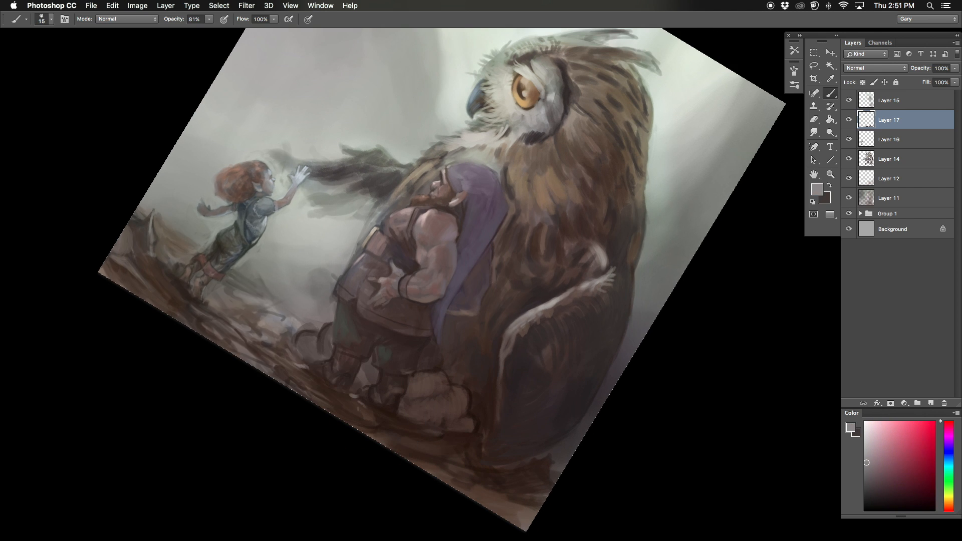
# Step: Reset the view rotation and add small gray accents to the ground and rocks around the dwarf's boots
pyautogui.press('Escape')
pyautogui.press('super+minus')
pyautogui.press('[')
pyautogui.keyDown('alt'); pyautogui.click(416, 435); pyautogui.keyUp('alt')
pyautogui.keyDown('alt'); pyautogui.click(415, 434); pyautogui.keyUp('alt')
pyautogui.moveTo(416, 436)
pyautogui.mouseDown()
pyautogui.moveTo(383, 446)
pyautogui.moveTo(346, 436)
pyautogui.moveTo(366, 451)
pyautogui.mouseUp()
pyautogui.keyDown('alt'); pyautogui.click(378, 453); pyautogui.keyUp('alt')
pyautogui.keyDown('alt'); pyautogui.click(347, 448); pyautogui.keyUp('alt')
pyautogui.press('[')
pyautogui.press('[')
pyautogui.press('[')
pyautogui.press('[')
pyautogui.press('[')
pyautogui.keyDown('alt'); pyautogui.click(405, 440); pyautogui.keyUp('alt')
pyautogui.keyDown('alt'); pyautogui.click(377, 435); pyautogui.keyUp('alt')
pyautogui.keyDown('alt'); pyautogui.click(371, 430); pyautogui.keyUp('alt')
# Step: Flip and rotate the view, and paint reddish-brown strokes into the ground below the owl and around the nearby rocks
pyautogui.press('F2')
pyautogui.moveTo(361, 357)
pyautogui.mouseDown()
pyautogui.moveTo(361, 373)
pyautogui.moveTo(319, 335)
pyautogui.mouseUp()
pyautogui.keyDown('alt'); pyautogui.click(395, 323); pyautogui.keyUp('alt')
pyautogui.press(']')
pyautogui.press('[')
pyautogui.keyDown('alt'); pyautogui.click(396, 412); pyautogui.keyUp('alt')
pyautogui.press('r')
pyautogui.moveTo(396, 412); pyautogui.dragTo(350, 364)
pyautogui.press(']')
pyautogui.keyDown('alt'); pyautogui.click(171, 296); pyautogui.keyUp('alt')
pyautogui.moveTo(146, 297); pyautogui.dragTo(178, 320)
pyautogui.keyDown('alt'); pyautogui.click(250, 293); pyautogui.keyUp('alt')
pyautogui.moveTo(256, 286); pyautogui.dragTo(274, 279)
pyautogui.keyDown('alt'); pyautogui.click(368, 370); pyautogui.keyUp('alt')
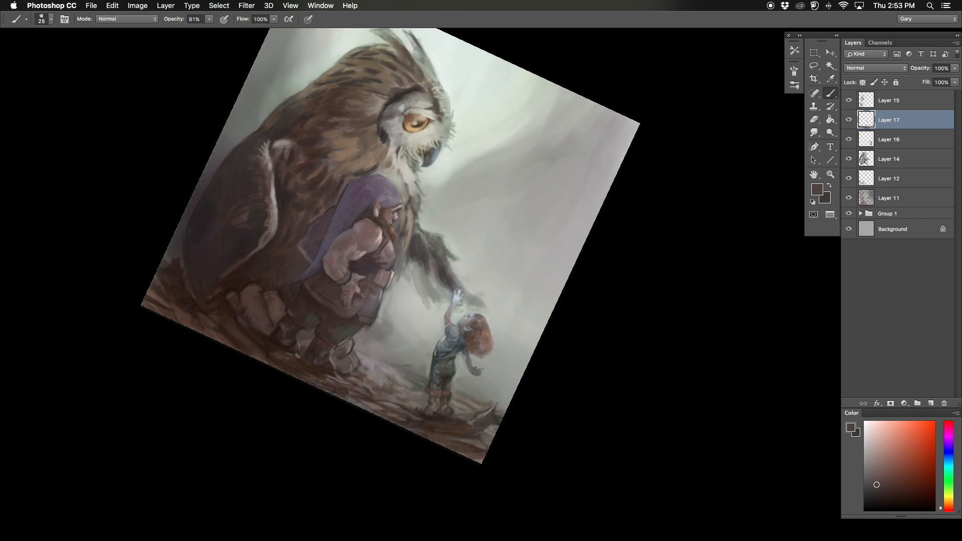
# Step: Reset the view rotation and touch up the ground by the dwarf's feet with small dark brown strokes
pyautogui.press('Escape')
pyautogui.keyDown('alt'); pyautogui.click(401, 411); pyautogui.keyUp('alt')
pyautogui.press('[')
pyautogui.keyDown('alt'); pyautogui.click(418, 386); pyautogui.keyUp('alt')
pyautogui.keyDown('alt'); pyautogui.click(407, 408); pyautogui.keyUp('alt')
pyautogui.keyDown('alt'); pyautogui.click(380, 423); pyautogui.keyUp('alt')
pyautogui.press('super+minus')
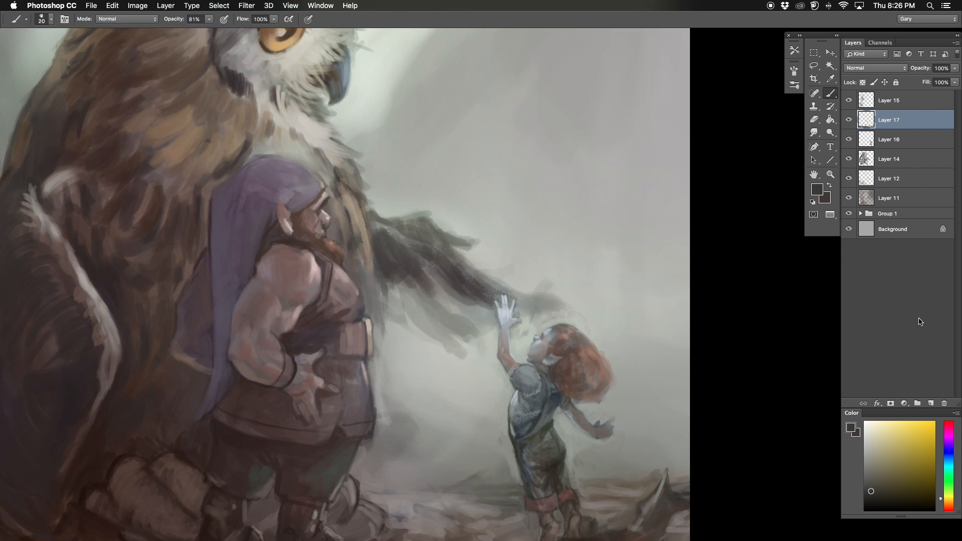
# Step: Add a new layer above Layer 16 and clean up the gap beside the child's lowered arm with background gray
pyautogui.press('super+shift+alt+n')
pyautogui.press('super+plus')
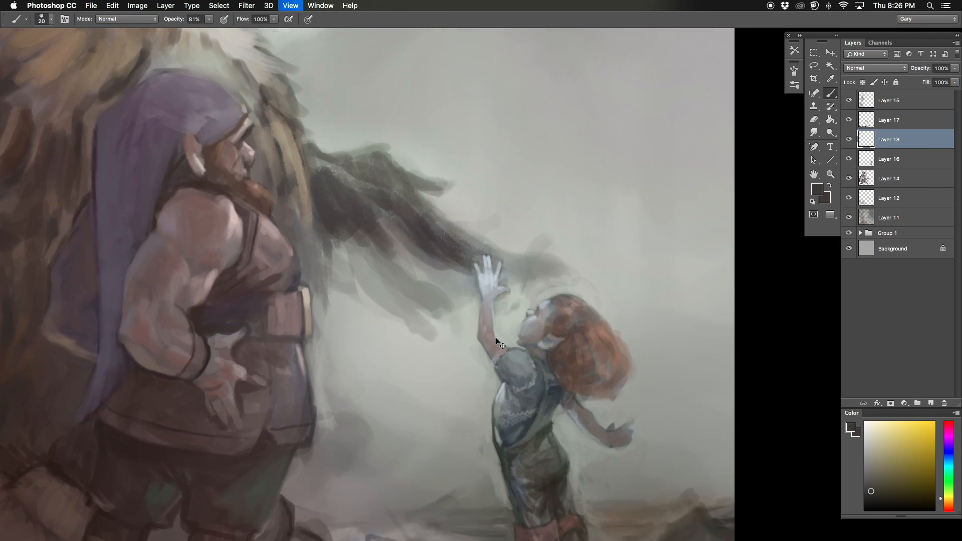
pyautogui.press('super+minus')
pyautogui.keyDown('alt'); pyautogui.click(541, 383); pyautogui.keyUp('alt')
pyautogui.press('[')
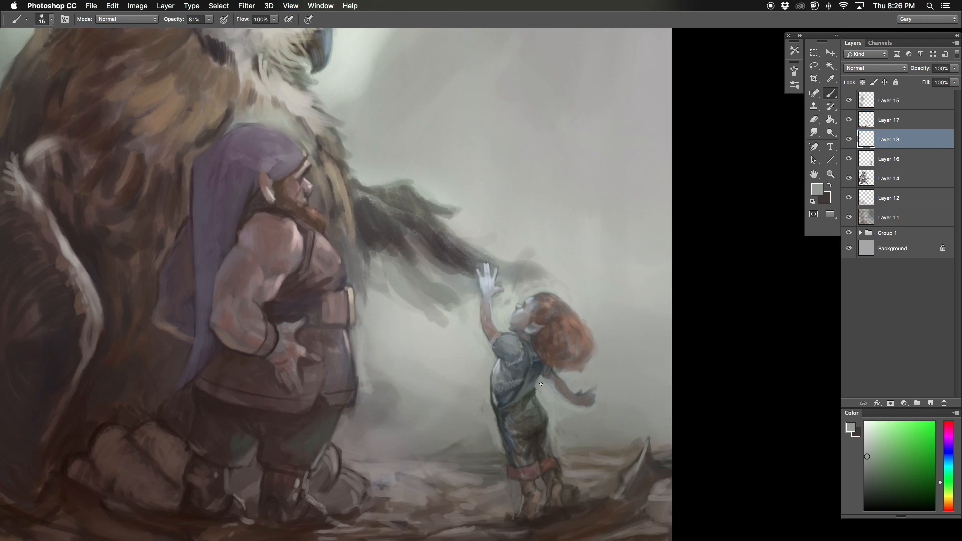
# Step: Highlight the rock behind the dwarf's boots with pale pinkish gray and restore its edges with dark reddish brown
pyautogui.press('super+minus')
pyautogui.press(']')
pyautogui.keyDown('alt'); pyautogui.click(460, 406); pyautogui.keyUp('alt')
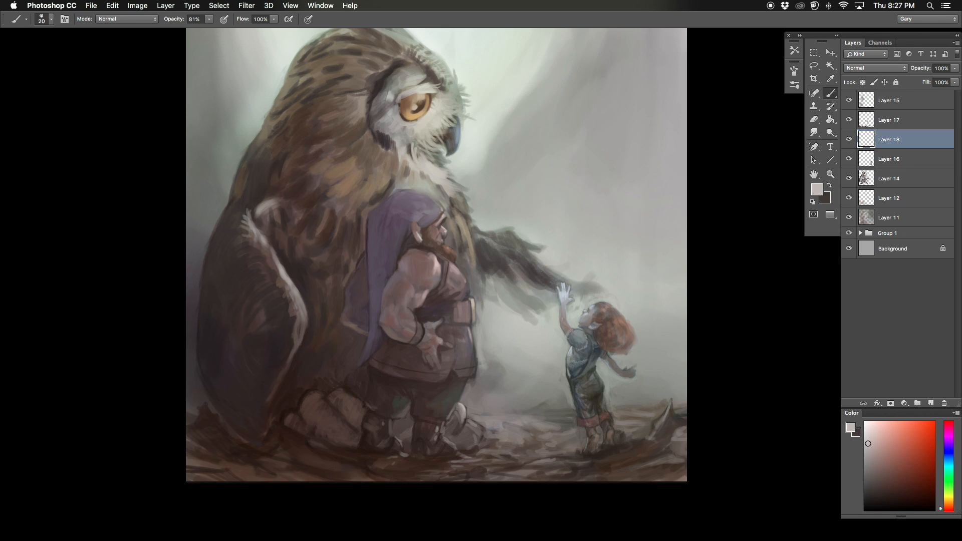
pyautogui.keyDown('alt'); pyautogui.click(452, 419); pyautogui.keyUp('alt')
pyautogui.keyDown('alt'); pyautogui.click(460, 420); pyautogui.keyUp('alt')
pyautogui.keyDown('alt'); pyautogui.click(452, 421); pyautogui.keyUp('alt')
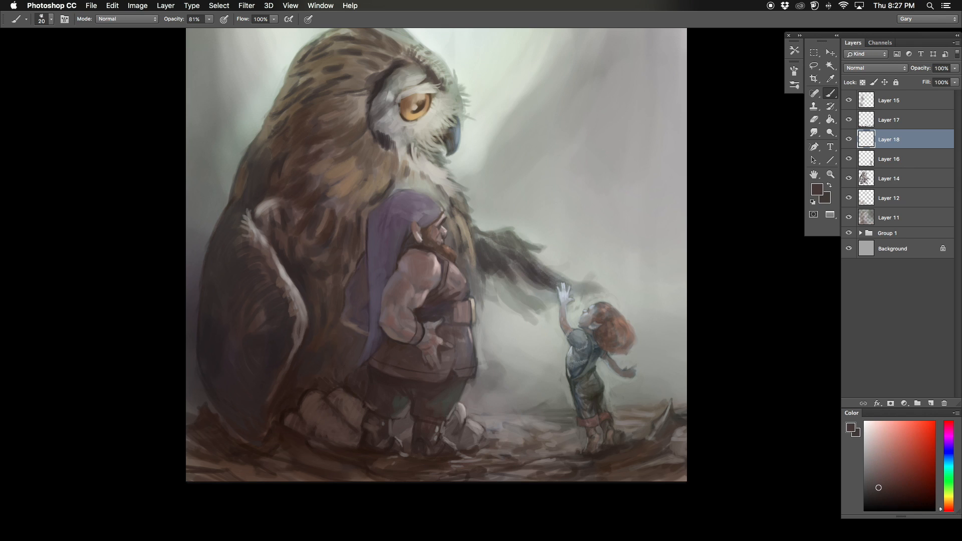
# Step: Darken the rocks and shadowed ground between the owl and the dwarf with dark brown strokes
pyautogui.keyDown('alt'); pyautogui.click(333, 446); pyautogui.keyUp('alt')
pyautogui.keyDown('alt'); pyautogui.click(339, 425); pyautogui.keyUp('alt')
pyautogui.keyDown('alt'); pyautogui.click(320, 404); pyautogui.keyUp('alt')
pyautogui.keyDown('alt'); pyautogui.click(281, 408); pyautogui.keyUp('alt')
pyautogui.keyDown('alt'); pyautogui.click(289, 417); pyautogui.keyUp('alt')
pyautogui.moveTo(289, 417); pyautogui.dragTo(305, 423)
pyautogui.keyDown('alt'); pyautogui.click(290, 390); pyautogui.keyUp('alt')
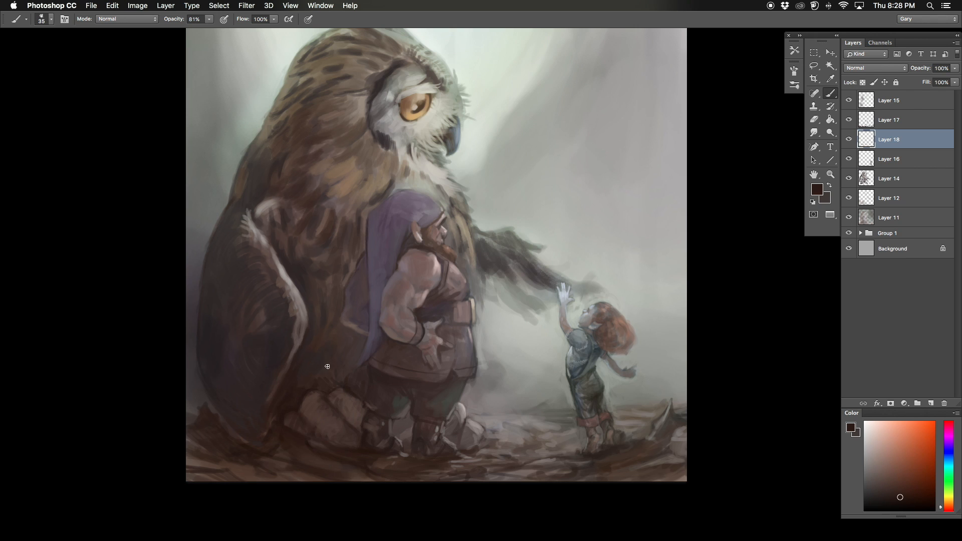
# Step: Flip the canvas view and touch up the dwarf's boots and the rocks around them with small strokes
pyautogui.press('super+shift+h')
pyautogui.moveTo(306, 320); pyautogui.dragTo(308, 334)
pyautogui.keyDown('alt'); pyautogui.click(390, 436); pyautogui.keyUp('alt')
pyautogui.keyDown('alt'); pyautogui.click(436, 459); pyautogui.keyUp('alt')
pyautogui.press('[')
pyautogui.press('[')
pyautogui.press('[')
pyautogui.press('[')
pyautogui.press('[')
pyautogui.press('[')
pyautogui.press('[')
pyautogui.keyDown('alt'); pyautogui.click(431, 444); pyautogui.keyUp('alt')
pyautogui.press(']')
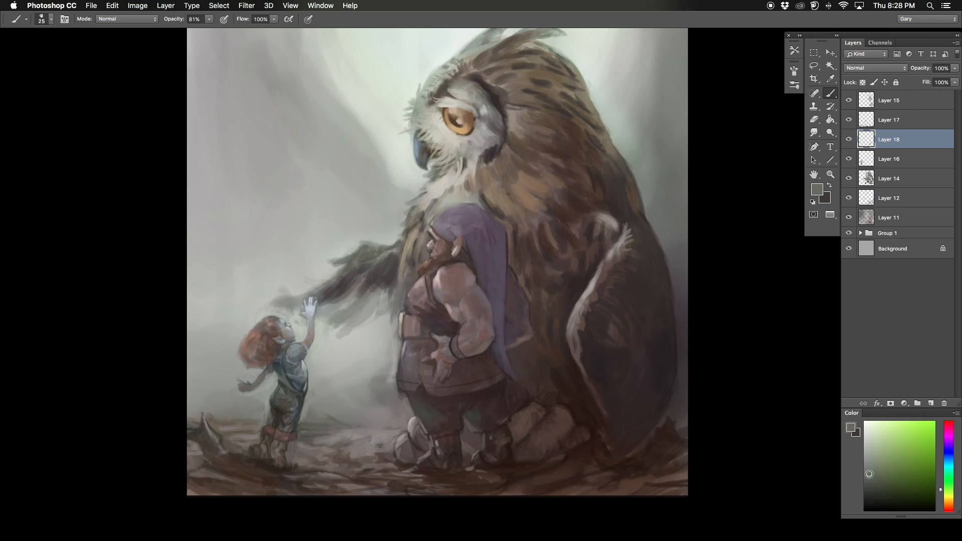
# Step: Tint the dwarf's trousers muted green, deepen the shadows around the boots with dark brown, and flip the view back
pyautogui.keyDown('alt'); pyautogui.click(494, 367); pyautogui.keyUp('alt')
pyautogui.scroll(-3, 474, 367)
pyautogui.hscroll(-1, 474, 367)
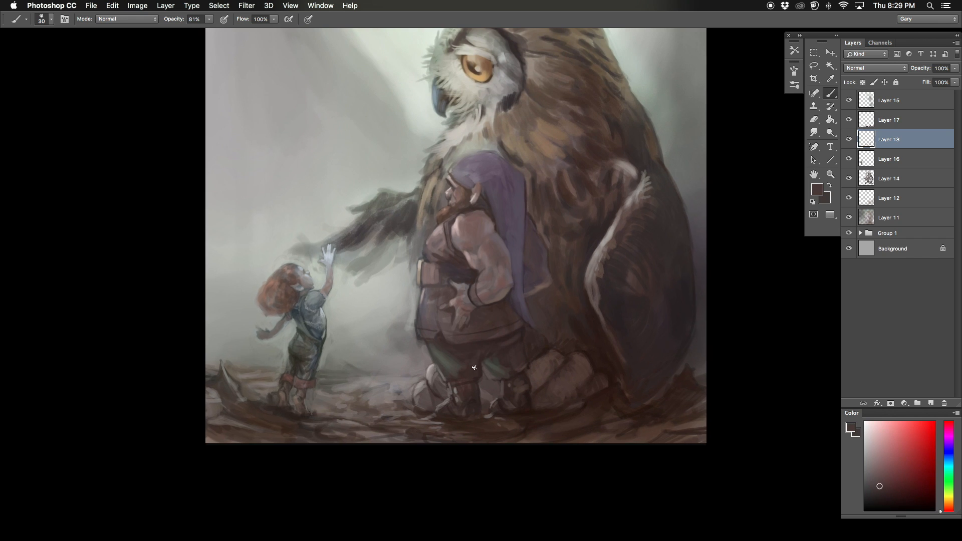
pyautogui.keyDown('alt'); pyautogui.click(478, 411); pyautogui.keyUp('alt')
pyautogui.press(']')
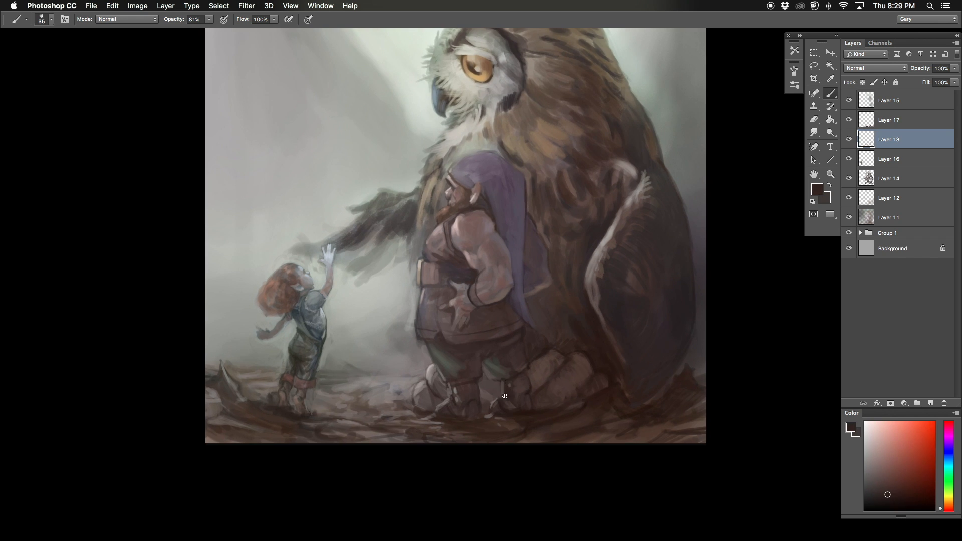
pyautogui.press('super+minus')
pyautogui.press('super+shift+h')
pyautogui.moveTo(347, 170)
pyautogui.mouseDown()
pyautogui.moveTo(357, 148)
pyautogui.moveTo(309, 167)
pyautogui.mouseUp()
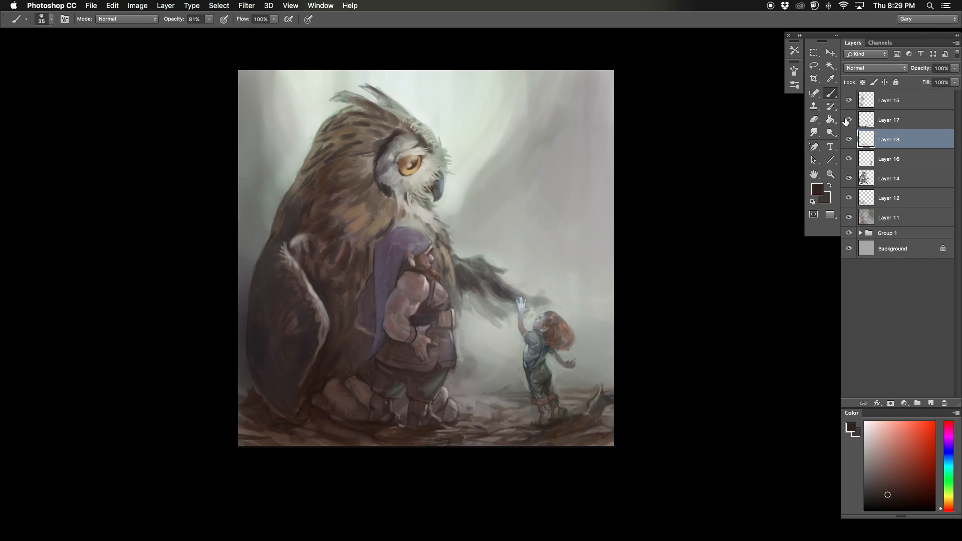
# Step: Refine the feathers and lower edge of the owl's outstretched wing with small dark strokes
pyautogui.press('super+plus')
pyautogui.keyDown('alt'); pyautogui.click(475, 288); pyautogui.keyUp('alt')
pyautogui.moveTo(472, 288)
pyautogui.mouseDown()
pyautogui.moveTo(476, 307)
pyautogui.moveTo(529, 321)
pyautogui.moveTo(506, 342)
pyautogui.mouseUp()
pyautogui.press('[')
pyautogui.press('[')
pyautogui.press('[')
pyautogui.press('[')
pyautogui.keyDown('alt'); pyautogui.click(476, 320); pyautogui.keyUp('alt')
pyautogui.keyDown('alt'); pyautogui.click(521, 326); pyautogui.keyUp('alt')
pyautogui.keyDown('alt'); pyautogui.click(485, 334); pyautogui.keyUp('alt')
pyautogui.moveTo(493, 310); pyautogui.dragTo(459, 327)
# Step: Touch up the inner part of the owl's outstretched wing with finer dabs and a broader stroke near the wing tip
pyautogui.press('[')
pyautogui.keyDown('alt'); pyautogui.click(442, 311); pyautogui.keyUp('alt')
pyautogui.keyDown('alt'); pyautogui.click(436, 299); pyautogui.keyUp('alt')
pyautogui.press(']')
pyautogui.press(']')
pyautogui.press(']')
pyautogui.press(']')
pyautogui.press(']')
pyautogui.press(']')
pyautogui.press(']')
pyautogui.press(']')
pyautogui.press(']')
pyautogui.press(']')
pyautogui.press(']')
pyautogui.press(']')
pyautogui.press(']')
pyautogui.moveTo(523, 318); pyautogui.dragTo(536, 323)
# Step: Flip the canvas view and darken the owl's outstretched wing with dark gray-brown strokes
pyautogui.press('super+shift+h')
pyautogui.moveTo(305, 210); pyautogui.dragTo(472, 135)
pyautogui.keyDown('alt'); pyautogui.click(479, 204); pyautogui.keyUp('alt')
pyautogui.moveTo(453, 195)
pyautogui.mouseDown()
pyautogui.moveTo(438, 208)
pyautogui.moveTo(450, 237)
pyautogui.moveTo(423, 233)
pyautogui.mouseUp()
pyautogui.keyDown('alt'); pyautogui.click(480, 206); pyautogui.keyUp('alt')
pyautogui.moveTo(415, 185); pyautogui.dragTo(429, 154)
pyautogui.press('[')
pyautogui.press('[')
pyautogui.press('[')
pyautogui.press('[')
pyautogui.press('[')
# Step: Define the feather tips and edges of the outstretched wing with smaller brush strokes
pyautogui.moveTo(431, 208); pyautogui.dragTo(398, 219)
pyautogui.keyDown('alt'); pyautogui.click(429, 200); pyautogui.keyUp('alt')
pyautogui.keyDown('alt'); pyautogui.click(466, 159); pyautogui.keyUp('alt')
pyautogui.moveTo(456, 180)
pyautogui.mouseDown()
pyautogui.moveTo(518, 151)
pyautogui.moveTo(513, 180)
pyautogui.mouseUp()
pyautogui.keyDown('alt'); pyautogui.click(525, 176); pyautogui.keyUp('alt')
pyautogui.keyDown('alt'); pyautogui.click(527, 190); pyautogui.keyUp('alt')
pyautogui.press('[')
pyautogui.press('[')
pyautogui.press('[')
pyautogui.moveTo(400, 156); pyautogui.dragTo(405, 162)
pyautogui.keyDown('alt'); pyautogui.click(447, 176); pyautogui.keyUp('alt')
# Step: Compare the flipped and unflipped views, and add dark gray dabs where the outstretched wing meets the owl's body
pyautogui.press('super+shift+h')
pyautogui.press('super+shift+h')
pyautogui.press(']')
pyautogui.keyDown('alt'); pyautogui.click(468, 186); pyautogui.keyUp('alt')
pyautogui.keyDown('alt'); pyautogui.click(476, 193); pyautogui.keyUp('alt')
pyautogui.moveTo(492, 204)
pyautogui.mouseDown()
pyautogui.moveTo(437, 225)
pyautogui.moveTo(481, 209)
pyautogui.mouseUp()
pyautogui.keyDown('alt'); pyautogui.click(441, 212); pyautogui.keyUp('alt')
pyautogui.press('[')
pyautogui.keyDown('alt'); pyautogui.click(496, 220); pyautogui.keyUp('alt')
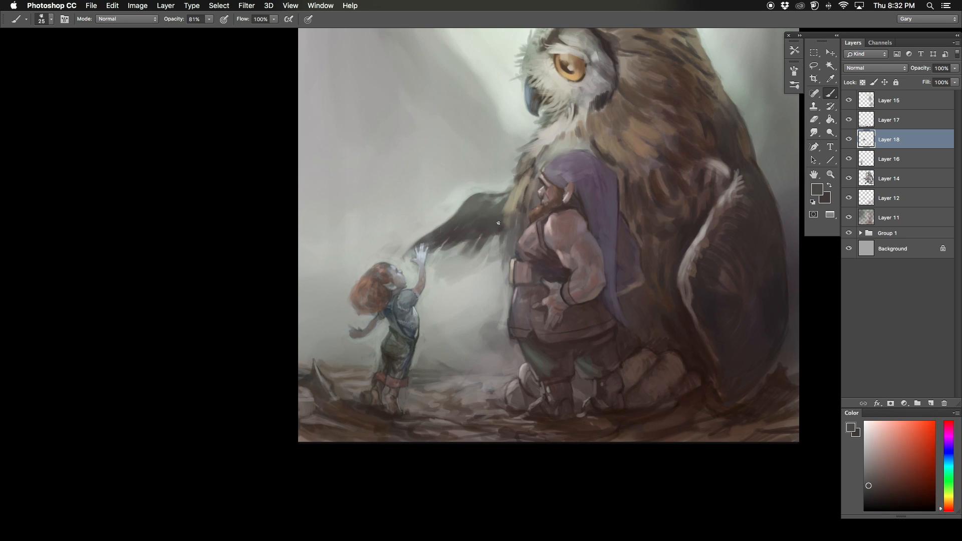
# Step: Finish the feathers along the outstretched wing and its shoulder with short dark gray strokes
pyautogui.keyDown('alt'); pyautogui.click(514, 196); pyautogui.keyUp('alt')
pyautogui.press('super+minus')
pyautogui.keyDown('alt'); pyautogui.click(443, 250); pyautogui.keyUp('alt')
pyautogui.press('[')
pyautogui.moveTo(431, 258)
pyautogui.mouseDown()
pyautogui.moveTo(424, 265)
pyautogui.moveTo(457, 262)
pyautogui.mouseUp()
pyautogui.keyDown('alt'); pyautogui.click(461, 251); pyautogui.keyUp('alt')
pyautogui.keyDown('alt'); pyautogui.click(468, 246); pyautogui.keyUp('alt')
pyautogui.keyDown('alt'); pyautogui.click(476, 214); pyautogui.keyUp('alt')
pyautogui.press(']')
pyautogui.press(']')
pyautogui.moveTo(487, 219); pyautogui.dragTo(476, 224)
pyautogui.keyDown('alt'); pyautogui.click(481, 231); pyautogui.keyUp('alt')
pyautogui.press('super+minus')
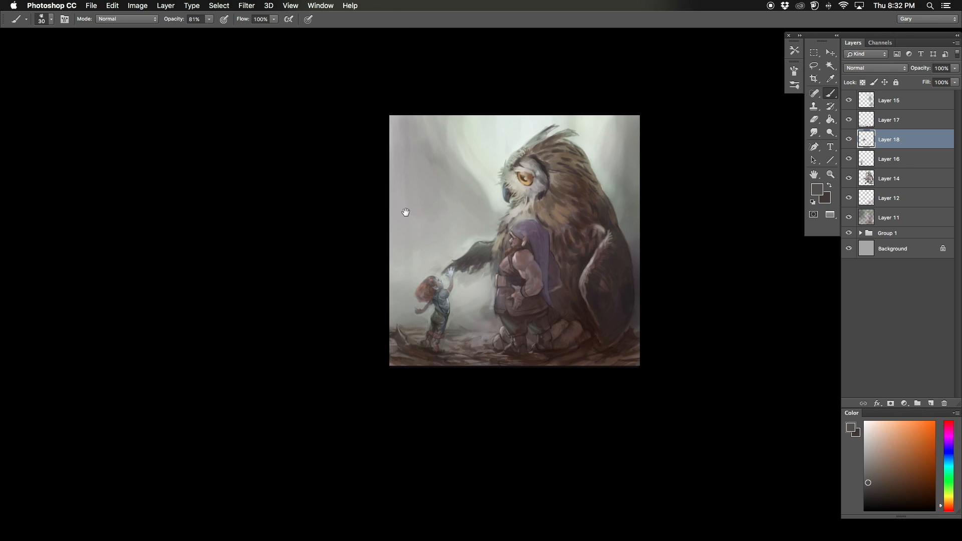
# Step: Flip the view back, merge Layer 18 and Layer 16 down into Layer 14, and toggle the merged layer's visibility to compare
pyautogui.moveTo(404, 210); pyautogui.dragTo(398, 220)
pyautogui.keyDown('alt'); pyautogui.click(471, 321); pyautogui.keyUp('alt')
pyautogui.press('super+shift+h')
pyautogui.moveTo(686, 120); pyautogui.dragTo(635, 110)
pyautogui.press('super+e')
pyautogui.press('super+e')
pyautogui.click(848, 140)
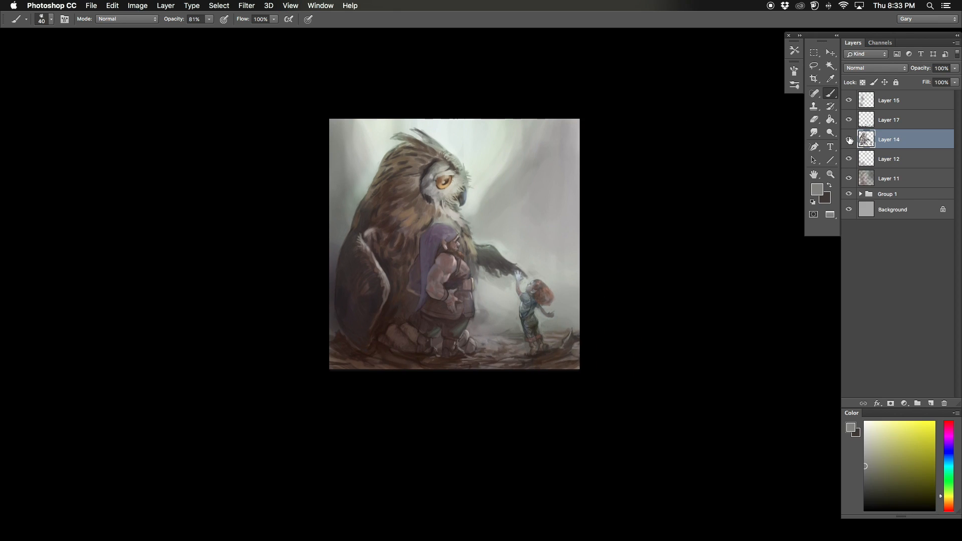
pyautogui.click(848, 140)
# Step: Merge Layer 17 down into Layer 14 and add a new empty layer above it
pyautogui.click(889, 120)
pyautogui.press('super+e')
pyautogui.press('super+shift+alt+n')
# Step: Paint muted green grass patches on the ground between the dwarf and the child with a larger brush
pyautogui.press('super+plus')
pyautogui.moveTo(506, 306); pyautogui.dragTo(468, 245)
pyautogui.click(948, 489)
pyautogui.click(884, 469)
pyautogui.press(']')
pyautogui.press(']')
pyautogui.press(']')
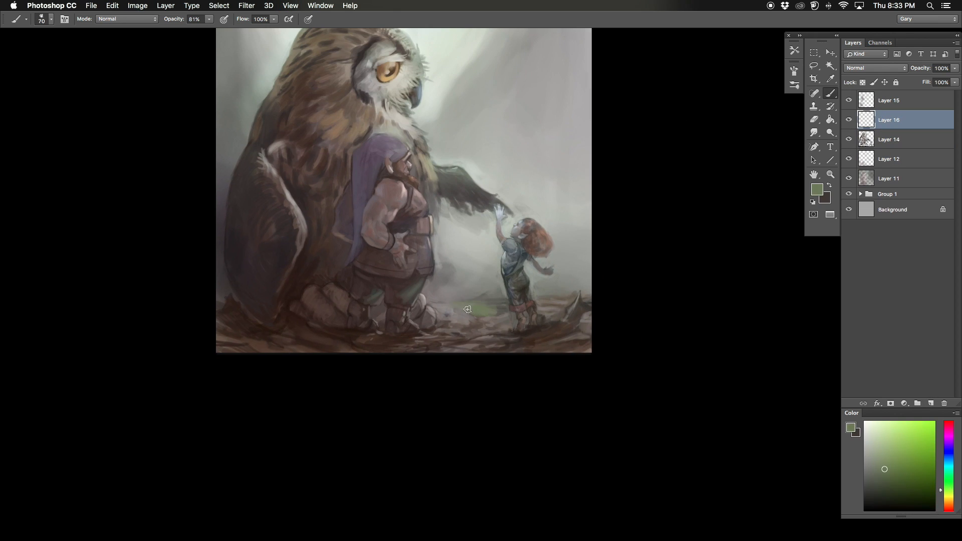
pyautogui.moveTo(501, 329); pyautogui.dragTo(473, 334)
pyautogui.keyDown('alt'); pyautogui.click(506, 335); pyautogui.keyUp('alt')
pyautogui.moveTo(507, 319)
pyautogui.mouseDown()
pyautogui.moveTo(481, 329)
pyautogui.moveTo(498, 307)
pyautogui.moveTo(462, 303)
pyautogui.mouseUp()
pyautogui.keyDown('alt'); pyautogui.click(490, 332); pyautogui.keyUp('alt')
# Step: Extend the grass toward the dwarf's boots with smaller strokes of slightly varied green
pyautogui.press('[')
pyautogui.press('[')
pyautogui.press('[')
pyautogui.press('[')
pyautogui.keyDown('alt'); pyautogui.click(456, 336); pyautogui.keyUp('alt')
pyautogui.keyDown('alt'); pyautogui.click(492, 306); pyautogui.keyUp('alt')
pyautogui.click(888, 456)
pyautogui.keyDown('alt'); pyautogui.click(464, 302); pyautogui.keyUp('alt')
pyautogui.press('[')
pyautogui.press('[')
pyautogui.press('[')
pyautogui.moveTo(465, 303); pyautogui.dragTo(447, 304)
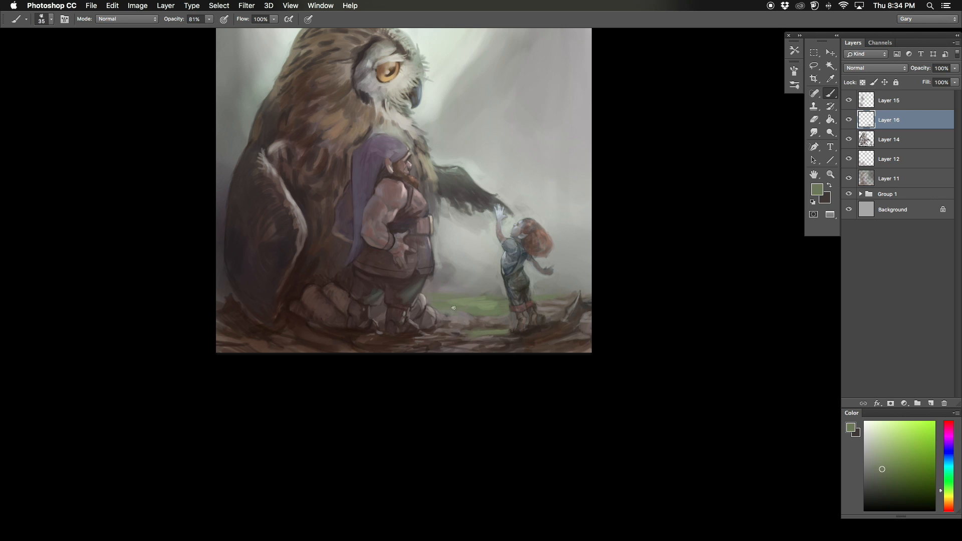
# Step: Flip the canvas view and add small dark brown strokes to the foreground ground below the grass
pyautogui.press('super+shift+h')
pyautogui.moveTo(317, 219); pyautogui.dragTo(376, 247)
pyautogui.keyDown('alt'); pyautogui.click(382, 360); pyautogui.keyUp('alt')
pyautogui.keyDown('alt'); pyautogui.click(374, 368); pyautogui.keyUp('alt')
pyautogui.press('[')
pyautogui.moveTo(365, 372); pyautogui.dragTo(383, 371)
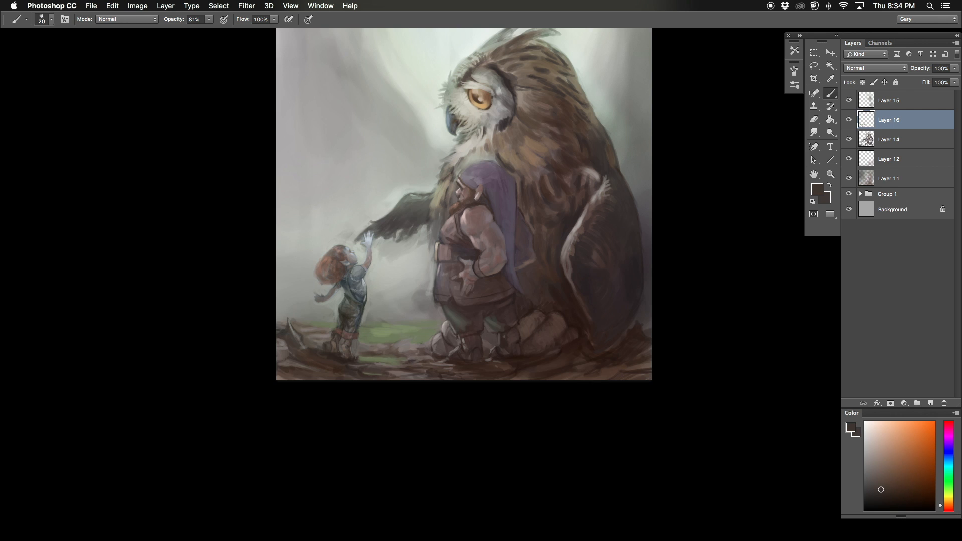
# Step: Block in muted green foliage behind the child and in the gap beside the dwarf
pyautogui.keyDown('alt'); pyautogui.click(405, 330); pyautogui.keyUp('alt')
pyautogui.click(886, 483)
pyautogui.press(']')
pyautogui.press(']')
pyautogui.press(']')
pyautogui.press(']')
pyautogui.press(']')
pyautogui.press(']')
pyautogui.press(']')
pyautogui.press(']')
pyautogui.press(']')
pyautogui.moveTo(449, 256); pyautogui.dragTo(476, 226)
pyautogui.moveTo(470, 291)
pyautogui.mouseDown()
pyautogui.moveTo(455, 298)
pyautogui.moveTo(460, 333)
pyautogui.mouseUp()
pyautogui.keyDown('alt'); pyautogui.click(392, 316); pyautogui.keyUp('alt')
pyautogui.moveTo(326, 320); pyautogui.dragTo(346, 331)
# Step: Broaden the green foliage behind the child and below the owl's outstretched wing using a larger brush
pyautogui.press(']')
pyautogui.press(']')
pyautogui.press(']')
pyautogui.press(']')
pyautogui.moveTo(320, 288)
pyautogui.mouseDown()
pyautogui.moveTo(353, 296)
pyautogui.moveTo(333, 273)
pyautogui.moveTo(367, 273)
pyautogui.mouseUp()
pyautogui.moveTo(457, 270)
pyautogui.mouseDown()
pyautogui.moveTo(453, 329)
pyautogui.moveTo(441, 299)
pyautogui.mouseUp()
pyautogui.keyDown('alt'); pyautogui.click(469, 343); pyautogui.keyUp('alt')
pyautogui.moveTo(465, 331); pyautogui.dragTo(458, 320)
# Step: Spread green background strokes above the outstretched wing, over the child's head and down beside the dwarf
pyautogui.press(']')
pyautogui.moveTo(426, 221); pyautogui.dragTo(413, 229)
pyautogui.moveTo(458, 311)
pyautogui.mouseDown()
pyautogui.moveTo(454, 271)
pyautogui.moveTo(475, 297)
pyautogui.mouseUp()
pyautogui.keyDown('alt'); pyautogui.click(457, 276); pyautogui.keyUp('alt')
pyautogui.moveTo(471, 280); pyautogui.dragTo(469, 225)
pyautogui.press(']')
pyautogui.moveTo(328, 265)
pyautogui.mouseDown()
pyautogui.moveTo(323, 220)
pyautogui.moveTo(379, 228)
pyautogui.mouseUp()
pyautogui.keyDown('alt'); pyautogui.click(457, 267); pyautogui.keyUp('alt')
pyautogui.moveTo(457, 267); pyautogui.dragTo(465, 314)
# Step: Add gray-green strokes to the background above the outstretched wing and between the dwarf and the child
pyautogui.press('[')
pyautogui.press('[')
pyautogui.moveTo(442, 244); pyautogui.dragTo(415, 208)
pyautogui.keyDown('alt'); pyautogui.click(440, 221); pyautogui.keyUp('alt')
pyautogui.keyDown('alt'); pyautogui.click(480, 336); pyautogui.keyUp('alt')
pyautogui.moveTo(434, 279); pyautogui.dragTo(441, 310)
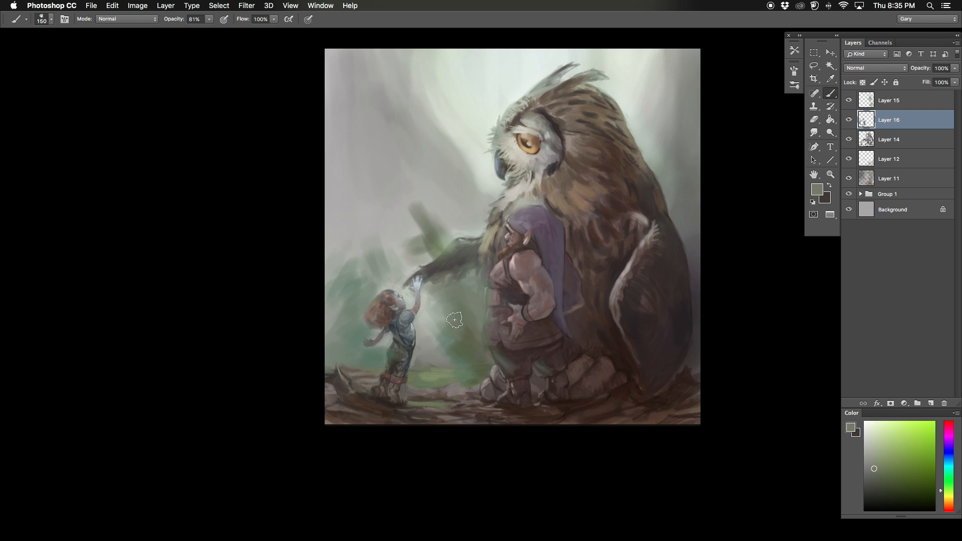
# Step: Spread gray-green over the background above the child and beside the outstretched wing, mirroring the canvas partway and enlarging the brush
pyautogui.moveTo(355, 276); pyautogui.dragTo(328, 238)
pyautogui.moveTo(349, 205); pyautogui.dragTo(331, 243)
pyautogui.press('super+f')
pyautogui.keyDown('alt'); pyautogui.click(556, 211); pyautogui.keyUp('alt')
pyautogui.press(']')
pyautogui.press(']')
pyautogui.press(']')
pyautogui.moveTo(531, 243)
pyautogui.mouseDown()
pyautogui.moveTo(545, 198)
pyautogui.moveTo(511, 238)
pyautogui.mouseUp()
pyautogui.moveTo(621, 155); pyautogui.dragTo(621, 213)
pyautogui.keyDown('alt'); pyautogui.click(631, 261); pyautogui.keyUp('alt')
pyautogui.moveTo(626, 250)
pyautogui.mouseDown()
pyautogui.moveTo(594, 196)
pyautogui.moveTo(571, 266)
pyautogui.mouseUp()
# Step: Blend broad muted green strokes from beside the owl's head down to the gap between the dwarf and the child
pyautogui.moveTo(525, 95); pyautogui.dragTo(502, 132)
pyautogui.press(']')
pyautogui.moveTo(595, 120); pyautogui.dragTo(540, 266)
pyautogui.moveTo(540, 266); pyautogui.dragTo(544, 192)
pyautogui.moveTo(518, 345)
pyautogui.mouseDown()
pyautogui.moveTo(506, 396)
pyautogui.moveTo(525, 420)
pyautogui.mouseUp()
pyautogui.keyDown('alt'); pyautogui.click(494, 424); pyautogui.keyUp('alt')
pyautogui.keyDown('alt'); pyautogui.click(513, 418); pyautogui.keyUp('alt')
# Step: Refine the background beside the owl's face and above the outstretched wing with a smaller brush
pyautogui.press('[')
pyautogui.press('[')
pyautogui.press('[')
pyautogui.press('[')
pyautogui.press('[')
pyautogui.moveTo(542, 167); pyautogui.dragTo(520, 204)
pyautogui.keyDown('alt'); pyautogui.click(531, 196); pyautogui.keyUp('alt')
pyautogui.moveTo(537, 288); pyautogui.dragTo(514, 283)
pyautogui.keyDown('alt'); pyautogui.click(278, 219); pyautogui.keyUp('alt')
pyautogui.moveTo(477, 249); pyautogui.dragTo(465, 237)
pyautogui.keyDown('alt'); pyautogui.click(541, 159); pyautogui.keyUp('alt')
pyautogui.moveTo(541, 158); pyautogui.dragTo(542, 127)
# Step: Flip the canvas back and brush soft gray over the background behind the owl's back with a larger brush
pyautogui.press('super+minus')
pyautogui.press('super+f')
pyautogui.moveTo(401, 340); pyautogui.dragTo(406, 344)
pyautogui.keyDown('alt'); pyautogui.click(553, 237); pyautogui.keyUp('alt')
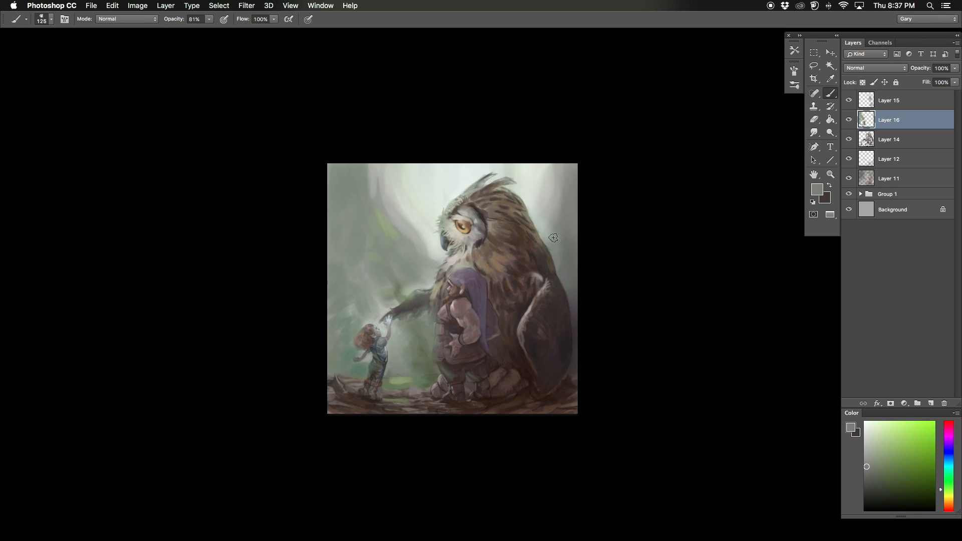
pyautogui.keyDown('alt'); pyautogui.click(555, 240); pyautogui.keyUp('alt')
pyautogui.moveTo(550, 241); pyautogui.dragTo(562, 274)
pyautogui.press(']')
pyautogui.press(']')
pyautogui.keyDown('alt'); pyautogui.click(568, 238); pyautogui.keyUp('alt')
pyautogui.keyDown('alt'); pyautogui.click(553, 199); pyautogui.keyUp('alt')
pyautogui.moveTo(553, 199)
pyautogui.mouseDown()
pyautogui.moveTo(552, 215)
pyautogui.moveTo(547, 159)
pyautogui.mouseUp()
# Step: Soften the boundary between the bright sky beside the owl's face and the green background above the child
pyautogui.keyDown('alt'); pyautogui.click(420, 203); pyautogui.keyUp('alt')
pyautogui.keyDown('alt'); pyautogui.click(424, 234); pyautogui.keyUp('alt')
pyautogui.keyDown('alt'); pyautogui.click(422, 237); pyautogui.keyUp('alt')
pyautogui.moveTo(422, 237); pyautogui.dragTo(381, 152)
# Step: Try a darker green stroke in the foliage above the child, undo it and rework the spot with a smaller brush
pyautogui.keyDown('alt'); pyautogui.click(398, 291); pyautogui.keyUp('alt')
pyautogui.press('[')
pyautogui.press('[')
pyautogui.press('[')
pyautogui.moveTo(355, 279); pyautogui.dragTo(358, 323)
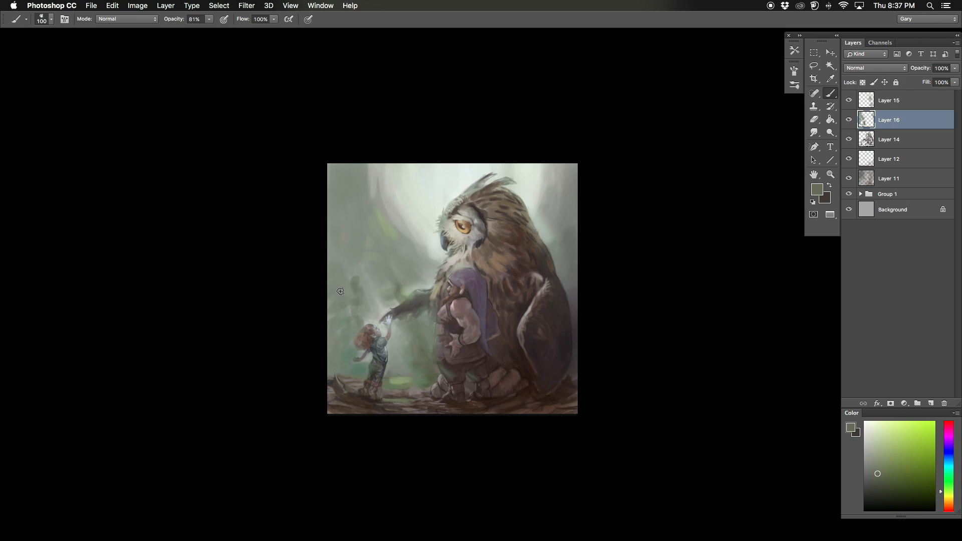
pyautogui.press('super+z')
pyautogui.keyDown('alt'); pyautogui.click(357, 297); pyautogui.keyUp('alt')
# Step: Add thin strokes to the trunk shapes in the upper background on the child's side
pyautogui.press('[')
pyautogui.moveTo(364, 165)
pyautogui.mouseDown()
pyautogui.moveTo(363, 186)
pyautogui.moveTo(379, 193)
pyautogui.moveTo(375, 186)
pyautogui.mouseUp()
pyautogui.keyDown('alt'); pyautogui.click(386, 177); pyautogui.keyUp('alt')
pyautogui.keyDown('alt'); pyautogui.click(370, 175); pyautogui.keyUp('alt')
# Step: Broaden the muted green foliage above the outstretched wing and behind the child with a larger brush
pyautogui.press(']')
pyautogui.press(']')
pyautogui.press(']')
pyautogui.press(']')
pyautogui.press(']')
pyautogui.press(']')
pyautogui.moveTo(401, 260); pyautogui.dragTo(429, 281)
pyautogui.moveTo(355, 269); pyautogui.dragTo(363, 241)
pyautogui.keyDown('alt'); pyautogui.click(349, 302); pyautogui.keyUp('alt')
pyautogui.moveTo(341, 315); pyautogui.dragTo(340, 345)
# Step: Touch up the gap beside the dwarf and the background behind the owl, mirroring the canvas horizontally
pyautogui.press('[')
pyautogui.press('[')
pyautogui.press('[')
pyautogui.press('[')
pyautogui.press('[')
pyautogui.press('[')
pyautogui.press('[')
pyautogui.keyDown('alt'); pyautogui.click(423, 350); pyautogui.keyUp('alt')
pyautogui.keyDown('alt'); pyautogui.click(435, 352); pyautogui.keyUp('alt')
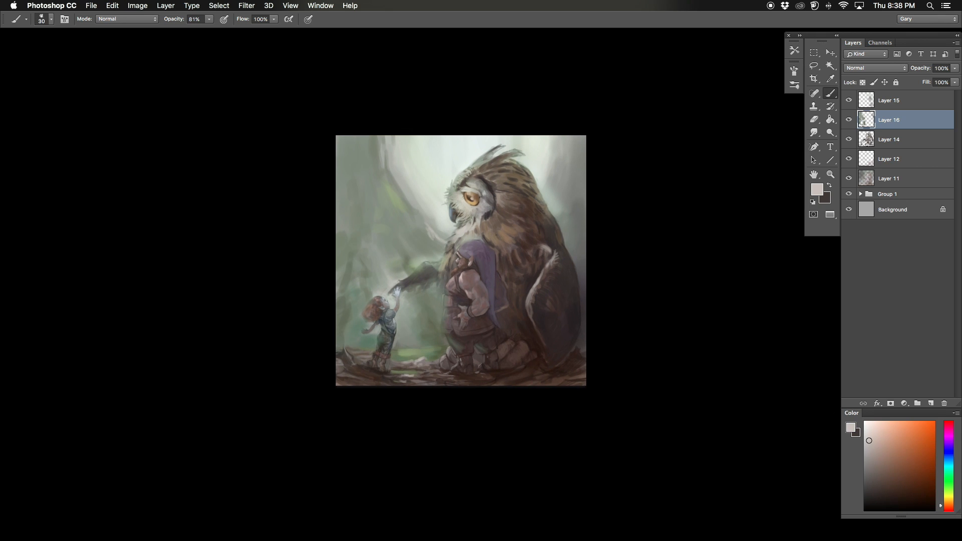
pyautogui.press('super+shift+h')
pyautogui.press('super+minus')
pyautogui.moveTo(339, 217); pyautogui.dragTo(305, 207)
pyautogui.press('super+equal')
pyautogui.press(']')
pyautogui.keyDown('alt'); pyautogui.click(446, 311); pyautogui.keyUp('alt')
pyautogui.moveTo(458, 314); pyautogui.dragTo(450, 326)
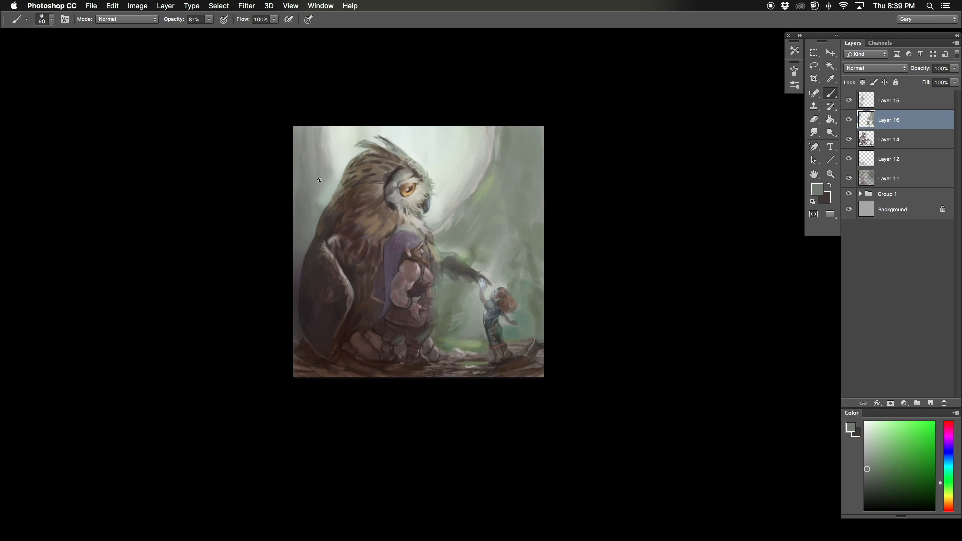
pyautogui.moveTo(319, 180); pyautogui.dragTo(323, 179)
# Step: Draw thin dark green trunk and branch lines through the foliage above and around the child with a size 40 brush
pyautogui.keyDown('alt'); pyautogui.click(534, 235); pyautogui.keyUp('alt')
pyautogui.press('[')
pyautogui.press('[')
pyautogui.press('[')
pyautogui.moveTo(518, 131); pyautogui.dragTo(492, 235)
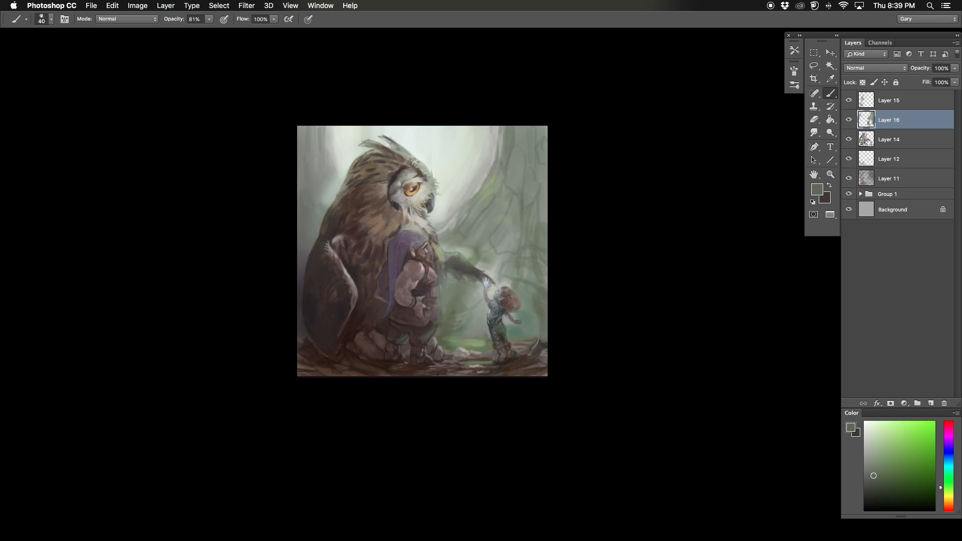
pyautogui.moveTo(471, 190); pyautogui.dragTo(461, 130)
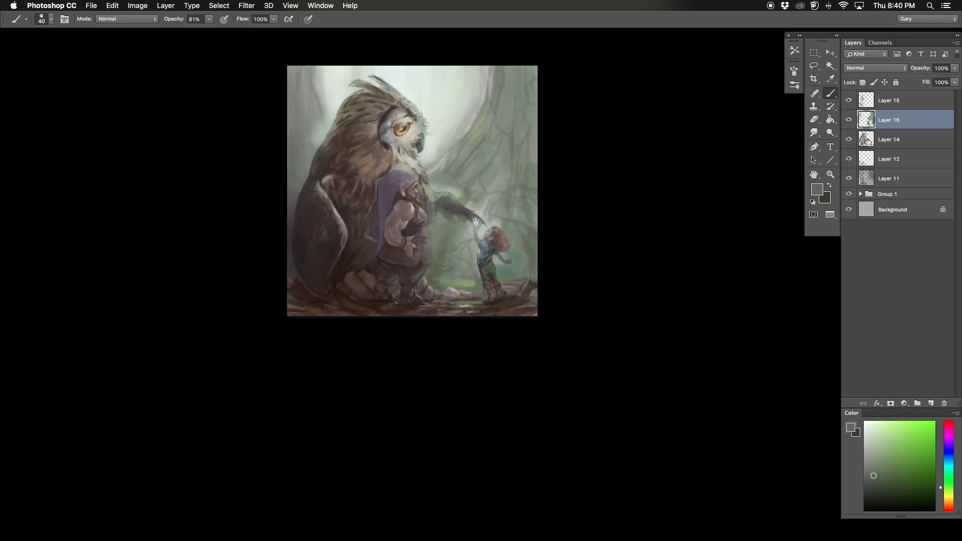
pyautogui.moveTo(480, 236); pyautogui.dragTo(486, 218)
# Step: Paint fine brown twigs across the foreground ground by the dwarf's feet with a size 20 brush
pyautogui.keyDown('alt'); pyautogui.click(516, 266); pyautogui.keyUp('alt')
pyautogui.press(']')
pyautogui.press(']')
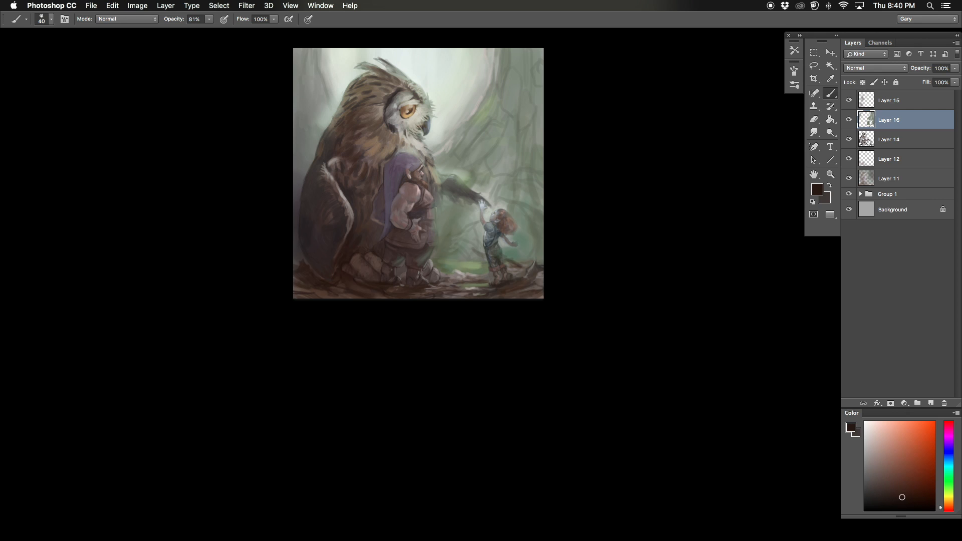
pyautogui.press('[')
pyautogui.press('[')
pyautogui.keyDown('alt'); pyautogui.click(437, 287); pyautogui.keyUp('alt')
pyautogui.keyDown('alt'); pyautogui.click(371, 291); pyautogui.keyUp('alt')
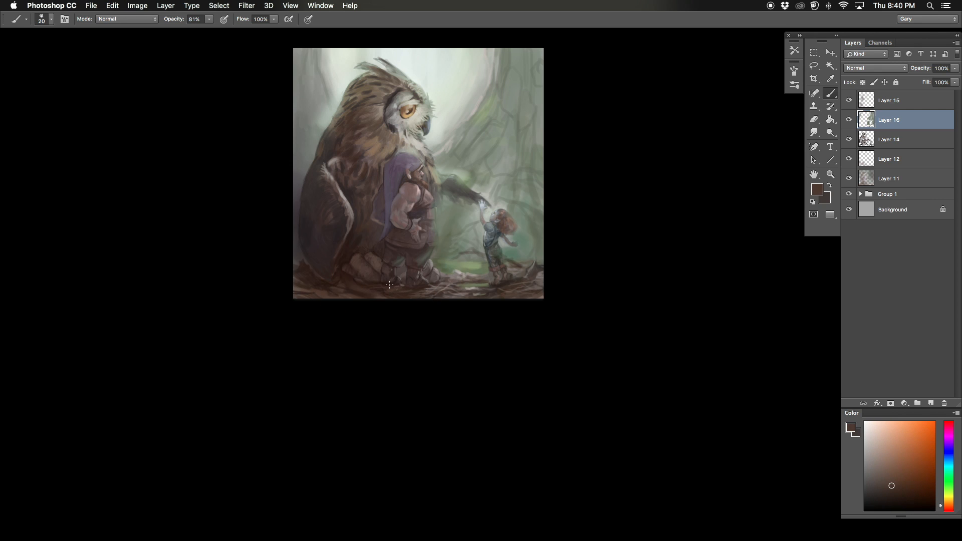
# Step: Brush light green into the foliage between the dwarf and the child, and darker green behind the child
pyautogui.press(']')
pyautogui.keyDown('alt'); pyautogui.click(468, 254); pyautogui.keyUp('alt')
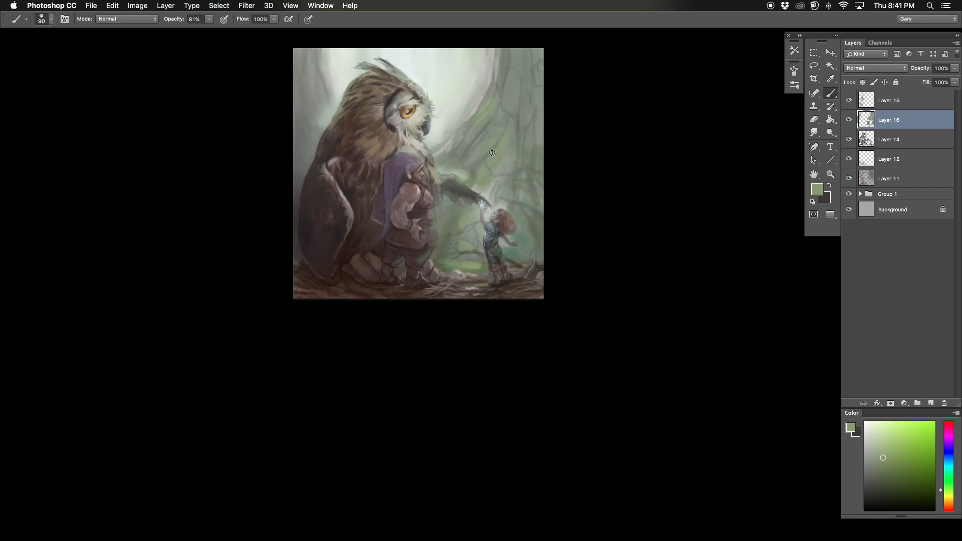
pyautogui.keyDown('alt'); pyautogui.click(539, 242); pyautogui.keyUp('alt')
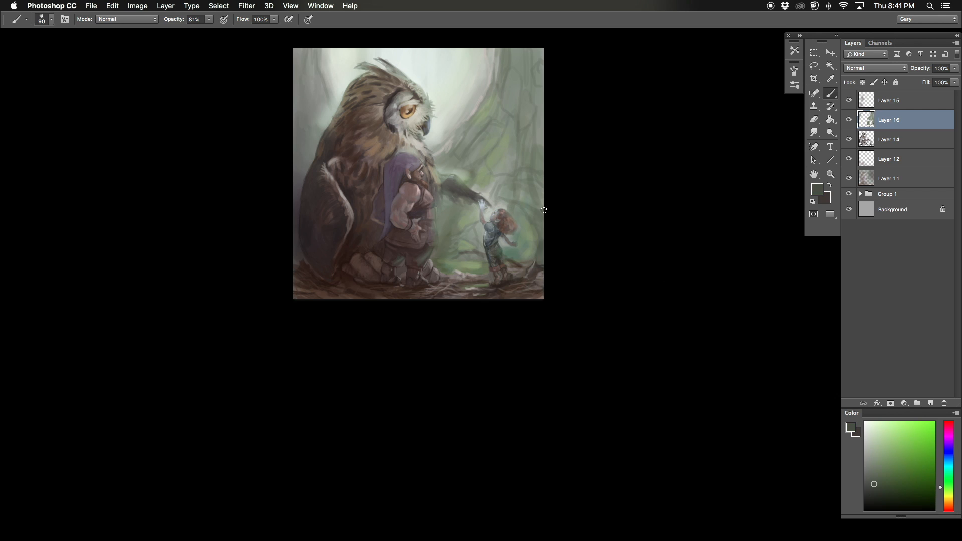
# Step: Flip the canvas back and darken the trunks in the upper background above the child with dark green strokes
pyautogui.press('super+minus')
pyautogui.press('super+shift+h')
pyautogui.press('[')
pyautogui.moveTo(356, 111); pyautogui.dragTo(361, 149)
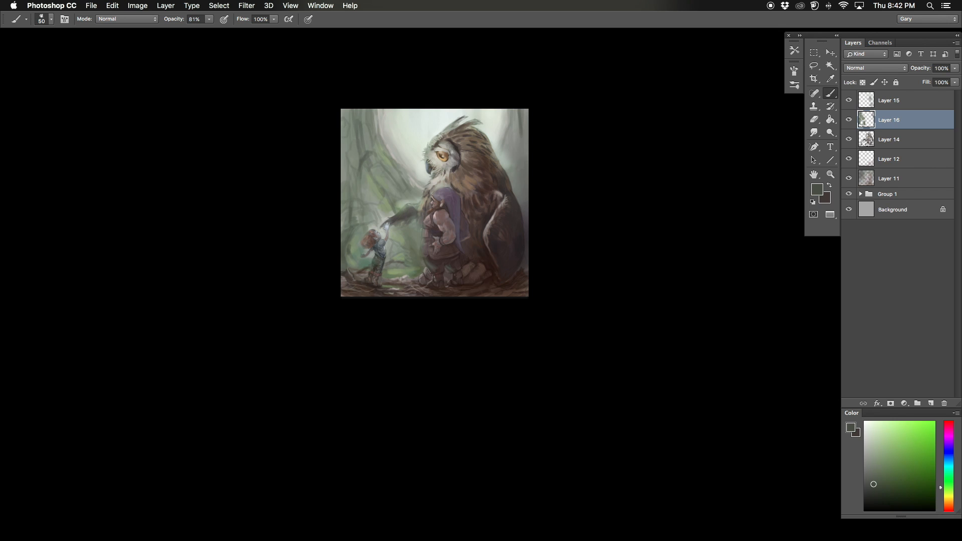
pyautogui.moveTo(265, 131); pyautogui.dragTo(271, 137)
# Step: Brush light green into the low foliage between the child and the dwarf's legs with a size 60 brush
pyautogui.press('super+plus')
pyautogui.keyDown('alt'); pyautogui.click(404, 299); pyautogui.keyUp('alt')
pyautogui.press(']')
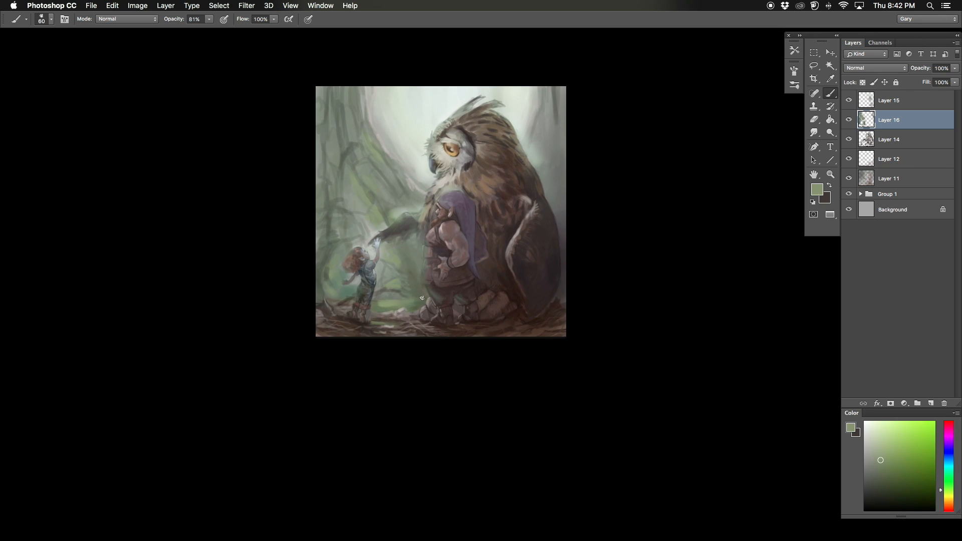
pyautogui.keyDown('alt'); pyautogui.click(420, 292); pyautogui.keyUp('alt')
pyautogui.moveTo(417, 295)
pyautogui.mouseDown()
pyautogui.moveTo(385, 295)
pyautogui.moveTo(456, 250)
pyautogui.mouseUp()
pyautogui.keyDown('alt'); pyautogui.click(406, 298); pyautogui.keyUp('alt')
# Step: Add pale green highlights along the ground line behind the child with a size 35 brush
pyautogui.press('[')
pyautogui.press('[')
pyautogui.press('[')
pyautogui.press('[')
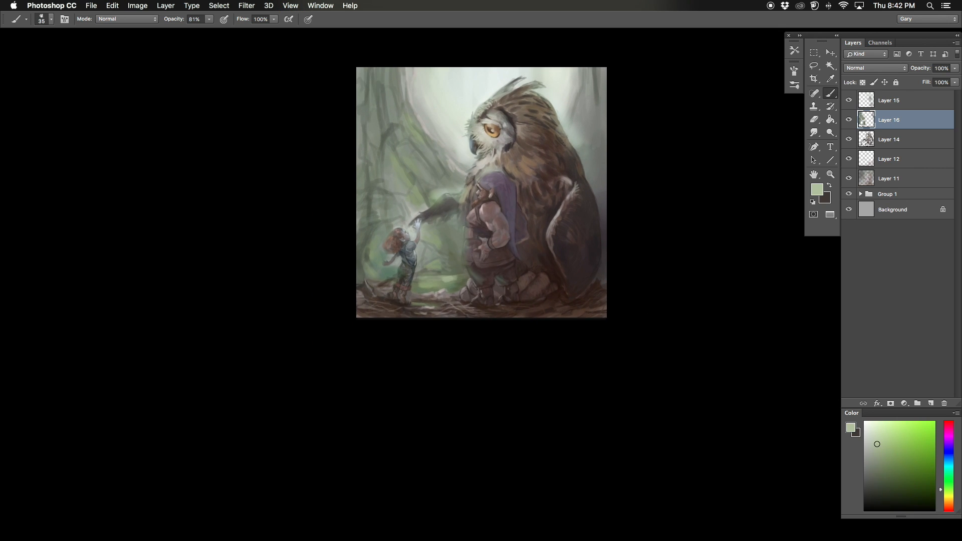
pyautogui.moveTo(382, 276); pyautogui.dragTo(397, 275)
pyautogui.press('super+minus')
pyautogui.moveTo(345, 178); pyautogui.dragTo(347, 182)
pyautogui.press('super+plus')
# Step: Dab light green along the ground line on both sides of the child and around the dwarf's boots
pyautogui.keyDown('alt'); pyautogui.click(437, 281); pyautogui.keyUp('alt')
pyautogui.press(']')
pyautogui.press(']')
pyautogui.press(']')
pyautogui.keyDown('alt'); pyautogui.click(370, 280); pyautogui.keyUp('alt')
pyautogui.keyDown('alt'); pyautogui.click(450, 273); pyautogui.keyUp('alt')
pyautogui.moveTo(521, 280); pyautogui.dragTo(525, 280)
pyautogui.keyDown('alt'); pyautogui.click(457, 287); pyautogui.keyUp('alt')
# Step: Add green touches to the low background at the base of the owl's back and beside the dwarf
pyautogui.press(']')
pyautogui.moveTo(611, 274); pyautogui.dragTo(607, 279)
pyautogui.keyDown('alt'); pyautogui.click(609, 281); pyautogui.keyUp('alt')
pyautogui.keyDown('alt'); pyautogui.click(472, 278); pyautogui.keyUp('alt')
pyautogui.moveTo(374, 190); pyautogui.dragTo(392, 192)
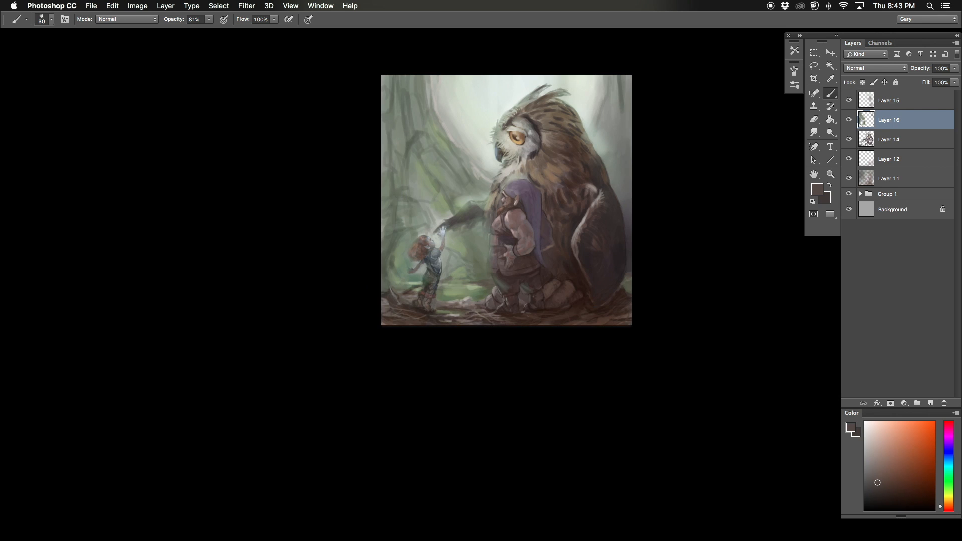
# Step: Mirror the canvas and paint small green patches on the ground behind the owl's folded wing
pyautogui.moveTo(445, 249); pyautogui.dragTo(450, 243)
pyautogui.press('super+minus')
pyautogui.press('super+f')
pyautogui.moveTo(384, 176); pyautogui.dragTo(353, 239)
pyautogui.press('super+plus')
pyautogui.keyDown('alt'); pyautogui.click(350, 357); pyautogui.keyUp('alt')
pyautogui.moveTo(347, 371); pyautogui.dragTo(425, 277)
pyautogui.keyDown('alt'); pyautogui.click(425, 274); pyautogui.keyUp('alt')
pyautogui.press(']')
pyautogui.press('[')
pyautogui.keyDown('alt'); pyautogui.click(432, 274); pyautogui.keyUp('alt')
pyautogui.keyDown('alt'); pyautogui.click(431, 273); pyautogui.keyUp('alt')
# Step: Dab green patches onto the ground around the child's feet
pyautogui.keyDown('alt'); pyautogui.click(637, 287); pyautogui.keyUp('alt')
pyautogui.moveTo(611, 286)
pyautogui.mouseDown()
pyautogui.moveTo(648, 295)
pyautogui.moveTo(610, 286)
pyautogui.mouseUp()
pyautogui.keyDown('alt'); pyautogui.click(645, 286); pyautogui.keyUp('alt')
pyautogui.keyDown('alt'); pyautogui.click(637, 289); pyautogui.keyUp('alt')
pyautogui.keyDown('alt'); pyautogui.click(604, 290); pyautogui.keyUp('alt')
# Step: Paint dark green moss on the foreground ground in front of the owl with a size 35 brush
pyautogui.keyDown('alt'); pyautogui.click(522, 272); pyautogui.keyUp('alt')
pyautogui.press(']')
pyautogui.press(']')
pyautogui.moveTo(479, 302); pyautogui.dragTo(493, 304)
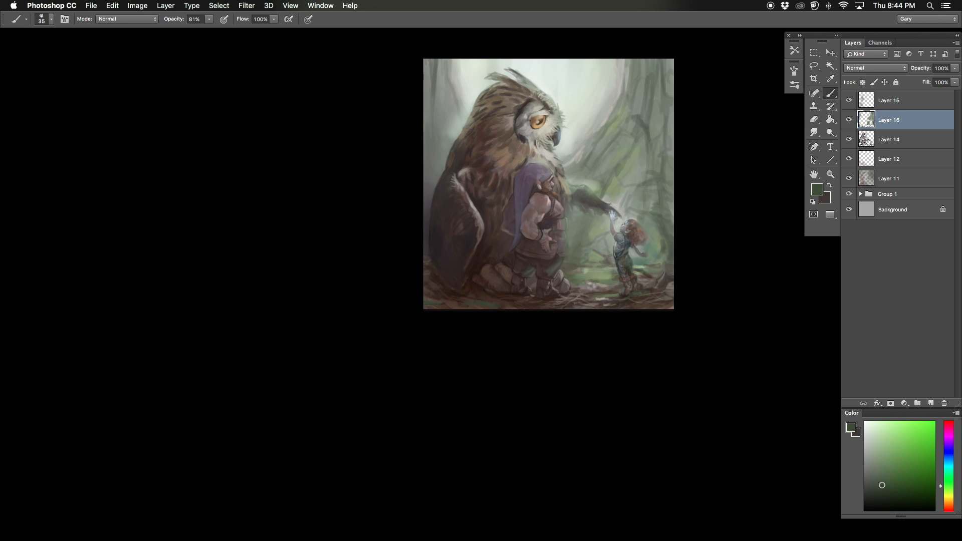
# Step: Brush soft purple strokes over the trunks and background behind the owl's head and back with a larger brush
pyautogui.press('super+minus')
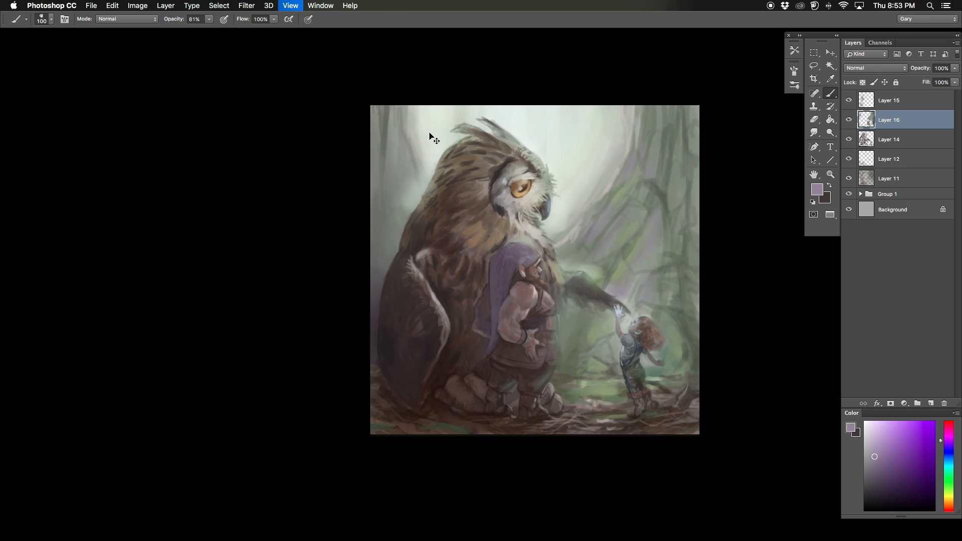
pyautogui.press('super+plus')
pyautogui.moveTo(407, 84); pyautogui.dragTo(411, 109)
pyautogui.press(']')
pyautogui.press(']')
pyautogui.moveTo(388, 199); pyautogui.dragTo(378, 230)
pyautogui.moveTo(370, 184)
pyautogui.mouseDown()
pyautogui.moveTo(400, 134)
pyautogui.moveTo(414, 128)
pyautogui.mouseUp()
pyautogui.moveTo(406, 200); pyautogui.dragTo(412, 233)
pyautogui.moveTo(433, 78); pyautogui.dragTo(429, 134)
# Step: Paint muted gray-green and purple strokes on the trunk behind the owl's back, reducing the brush to size 40
pyautogui.keyDown('alt'); pyautogui.click(410, 94); pyautogui.keyUp('alt')
pyautogui.press('[')
pyautogui.press('[')
pyautogui.press('[')
pyautogui.press('[')
pyautogui.press('[')
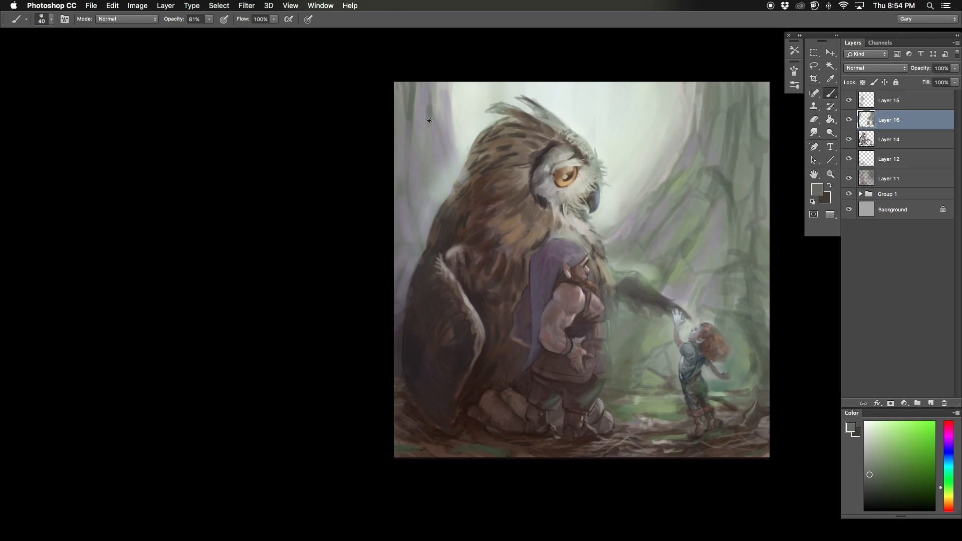
# Step: Paint broad muted strokes over the large trunk and its roots above the child with a gradually larger brush
pyautogui.press('F2')
pyautogui.keyDown('alt'); pyautogui.click(754, 155); pyautogui.keyUp('alt')
pyautogui.moveTo(741, 170)
pyautogui.mouseDown()
pyautogui.moveTo(661, 183)
pyautogui.moveTo(595, 227)
pyautogui.mouseUp()
pyautogui.keyDown('alt'); pyautogui.click(617, 175); pyautogui.keyUp('alt')
pyautogui.press(']')
pyautogui.press(']')
pyautogui.press(']')
pyautogui.press(']')
pyautogui.moveTo(618, 181); pyautogui.dragTo(614, 298)
pyautogui.moveTo(585, 185); pyautogui.dragTo(582, 238)
# Step: Enlarge the brush and block in darker vertical bark tones down the large trunk on the child's side
pyautogui.moveTo(276, 190); pyautogui.dragTo(337, 168)
pyautogui.press(']')
pyautogui.press(']')
pyautogui.press(']')
pyautogui.press(']')
pyautogui.press(']')
pyautogui.press(']')
pyautogui.moveTo(370, 135)
pyautogui.mouseDown()
pyautogui.moveTo(364, 192)
pyautogui.moveTo(318, 287)
pyautogui.mouseUp()
pyautogui.keyDown('alt'); pyautogui.click(370, 253); pyautogui.keyUp('alt')
pyautogui.moveTo(385, 229); pyautogui.dragTo(379, 273)
pyautogui.keyDown('alt'); pyautogui.click(328, 251); pyautogui.keyUp('alt')
pyautogui.moveTo(326, 231); pyautogui.dragTo(327, 279)
# Step: Add cool gray bark strokes to the upper part of the child's side trunk with a size 35 brush
pyautogui.keyDown('alt'); pyautogui.click(360, 335); pyautogui.keyUp('alt')
pyautogui.press('[')
pyautogui.press('[')
pyautogui.moveTo(374, 209)
pyautogui.mouseDown()
pyautogui.moveTo(386, 196)
pyautogui.moveTo(386, 107)
pyautogui.moveTo(387, 133)
pyautogui.mouseUp()
pyautogui.moveTo(401, 201); pyautogui.dragTo(411, 180)
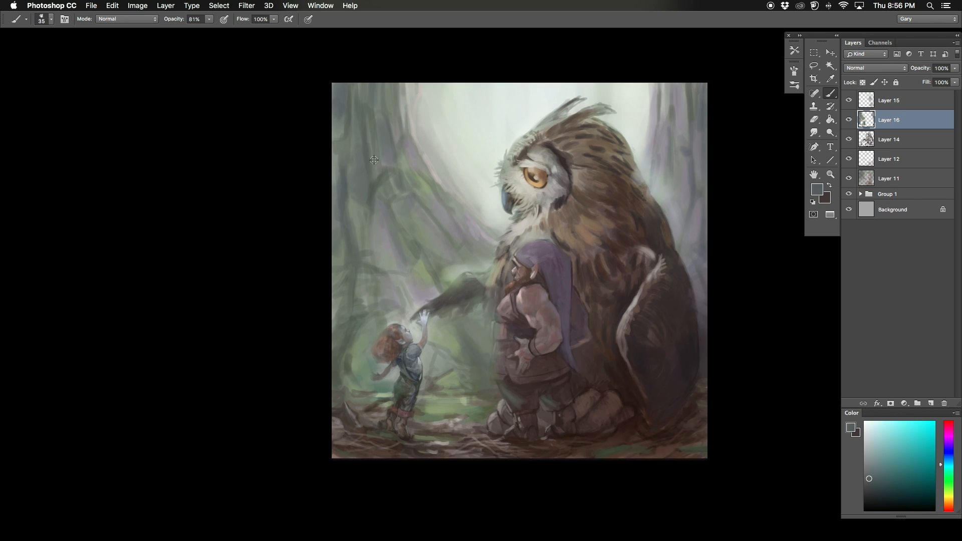
# Step: Paint soft gray-green foliage and root shapes between the child and the dwarf, below the owl's outstretched wing
pyautogui.keyDown('alt'); pyautogui.click(475, 345); pyautogui.keyUp('alt')
pyautogui.press(']')
pyautogui.keyDown('alt'); pyautogui.click(501, 319); pyautogui.keyUp('alt')
pyautogui.moveTo(480, 348)
pyautogui.mouseDown()
pyautogui.moveTo(501, 320)
pyautogui.moveTo(484, 305)
pyautogui.mouseUp()
pyautogui.keyDown('alt'); pyautogui.click(459, 345); pyautogui.keyUp('alt')
pyautogui.press('[')
pyautogui.press('[')
pyautogui.press('[')
pyautogui.press('[')
pyautogui.press('[')
pyautogui.moveTo(404, 282); pyautogui.dragTo(430, 279)
pyautogui.keyDown('alt'); pyautogui.click(407, 262); pyautogui.keyUp('alt')
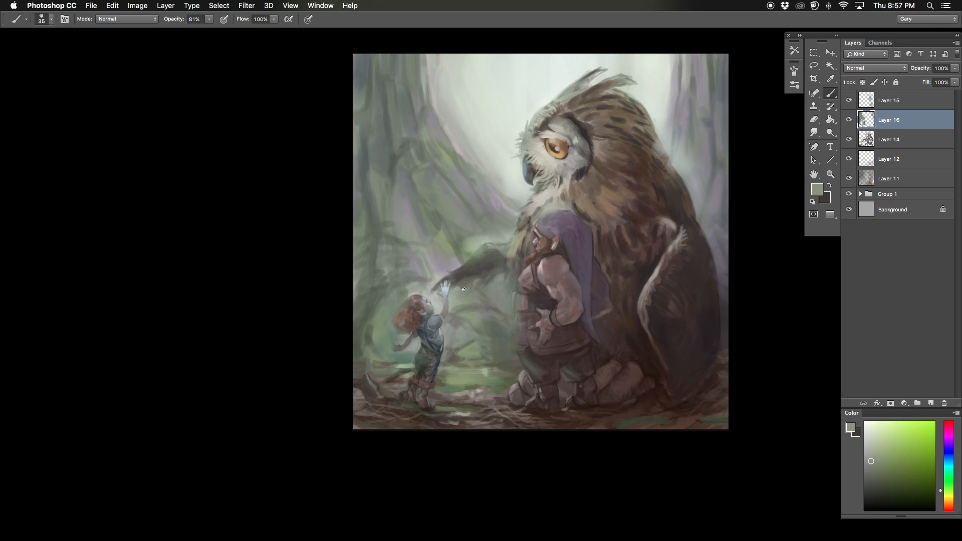
pyautogui.moveTo(459, 362); pyautogui.dragTo(482, 345)
# Step: Brush larger gray-green strokes down the upper trunks at the canvas edge with an enlarged brush
pyautogui.press('super+minus')
pyautogui.press('super+plus')
pyautogui.press(']')
pyautogui.press(']')
pyautogui.press(']')
pyautogui.keyDown('alt'); pyautogui.click(394, 80); pyautogui.keyUp('alt')
pyautogui.moveTo(394, 68)
pyautogui.mouseDown()
pyautogui.moveTo(395, 101)
pyautogui.moveTo(405, 109)
pyautogui.moveTo(383, 104)
pyautogui.moveTo(383, 136)
pyautogui.mouseUp()
pyautogui.keyDown('alt'); pyautogui.click(418, 176); pyautogui.keyUp('alt')
pyautogui.moveTo(369, 66); pyautogui.dragTo(369, 131)
# Step: Touch up the background with a size 30 brush and check the painting with the interface hidden
pyautogui.press('[')
pyautogui.press('[')
pyautogui.press('[')
pyautogui.keyDown('alt'); pyautogui.click(605, 329); pyautogui.keyUp('alt')
pyautogui.press('Tab')
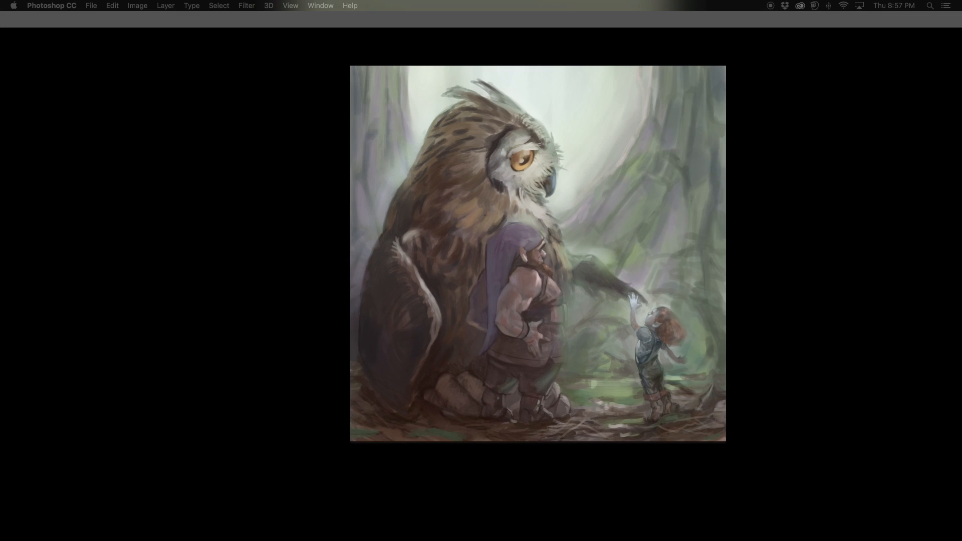
pyautogui.press('Tab')
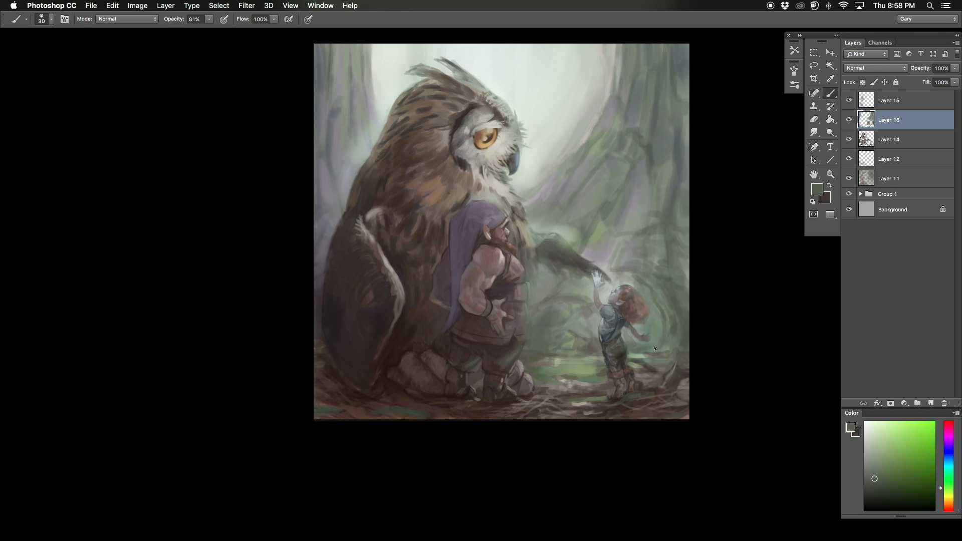
# Step: Draw thin dark green bark lines on the trunk behind the owl's back with a size 15 brush
pyautogui.moveTo(887, 121)
pyautogui.mouseDown()
pyautogui.moveTo(886, 149)
pyautogui.moveTo(915, 122)
pyautogui.mouseUp()
pyautogui.moveTo(332, 157); pyautogui.dragTo(360, 181)
pyautogui.press('[')
pyautogui.press('[')
pyautogui.moveTo(383, 69); pyautogui.dragTo(402, 165)
pyautogui.moveTo(353, 235)
pyautogui.mouseDown()
pyautogui.moveTo(400, 203)
pyautogui.moveTo(440, 201)
pyautogui.mouseUp()
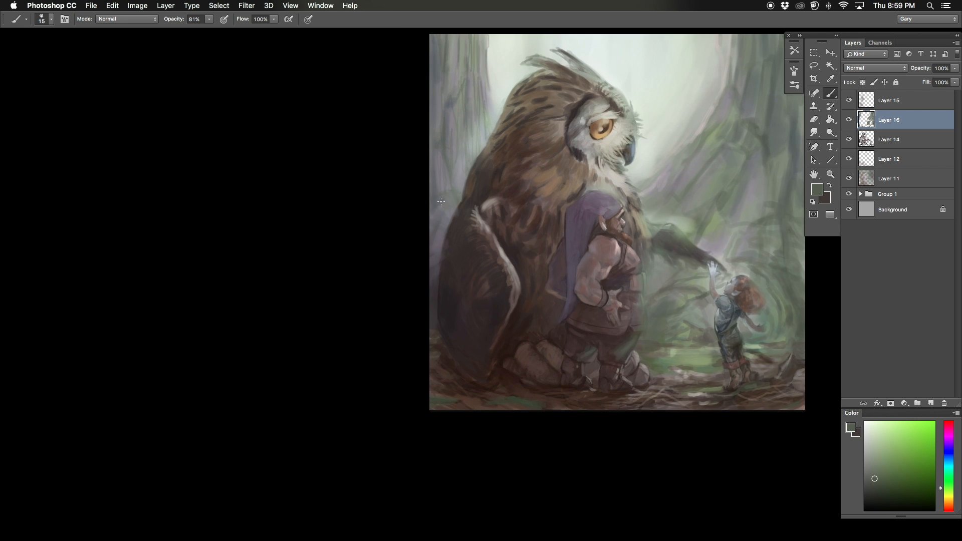
pyautogui.moveTo(740, 72); pyautogui.dragTo(557, 193)
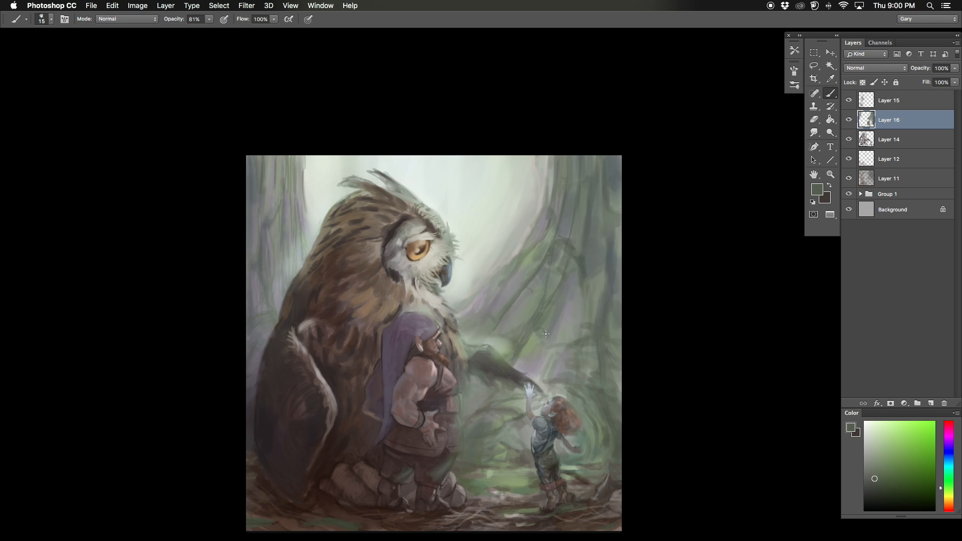
# Step: Draw thin dark green bark and root lines across the large trunk and roots around the child, using the size 15 brush
pyautogui.moveTo(563, 280); pyautogui.dragTo(539, 272)
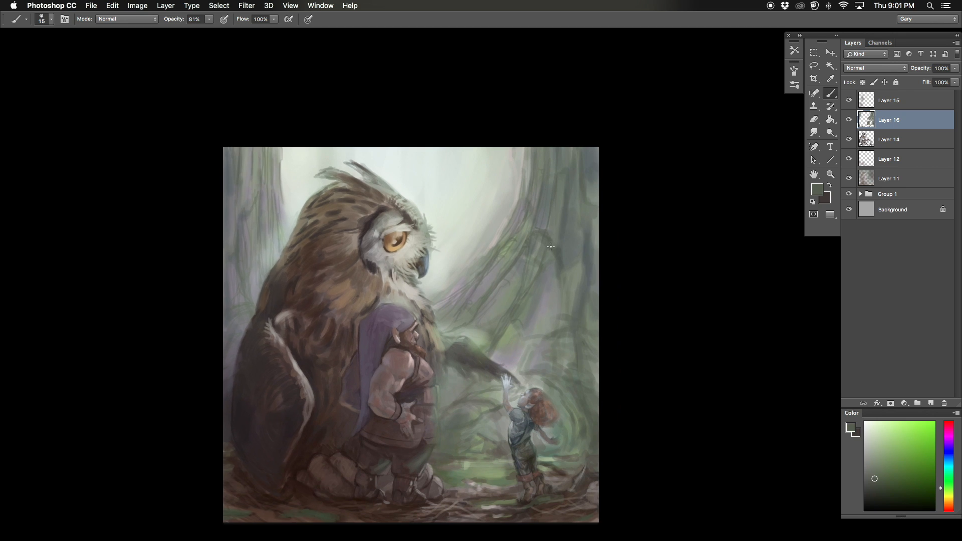
pyautogui.scroll(-5, 558, 288)
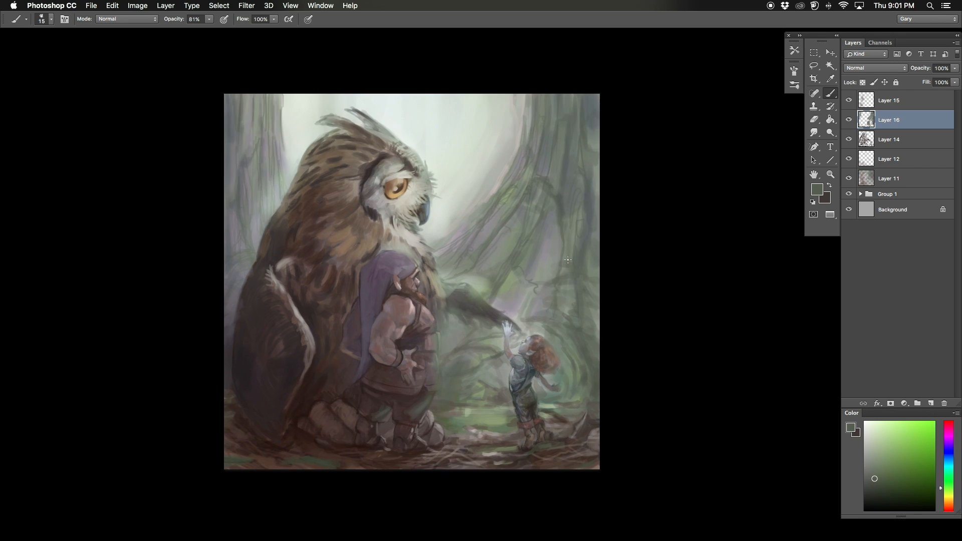
pyautogui.hscroll(-2, 517, 227)
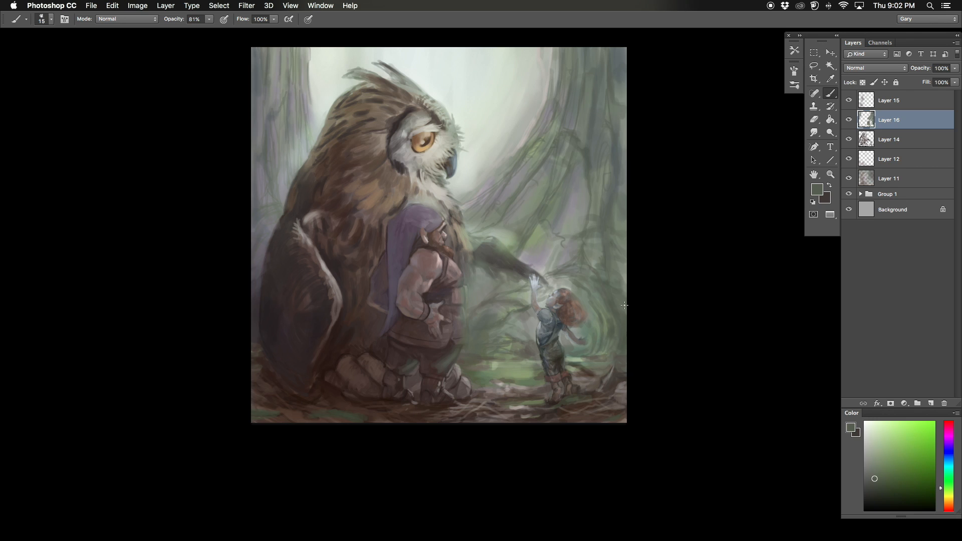
pyautogui.scroll(-2, 451, 176)
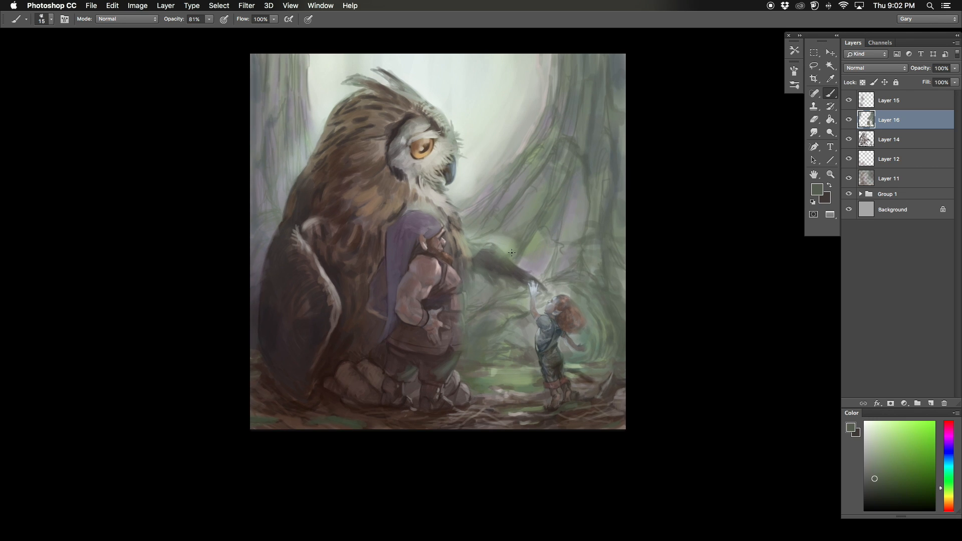
pyautogui.hscroll(-1, 396, 114)
pyautogui.moveTo(301, 72)
pyautogui.mouseDown()
pyautogui.moveTo(384, 146)
pyautogui.moveTo(342, 170)
pyautogui.mouseUp()
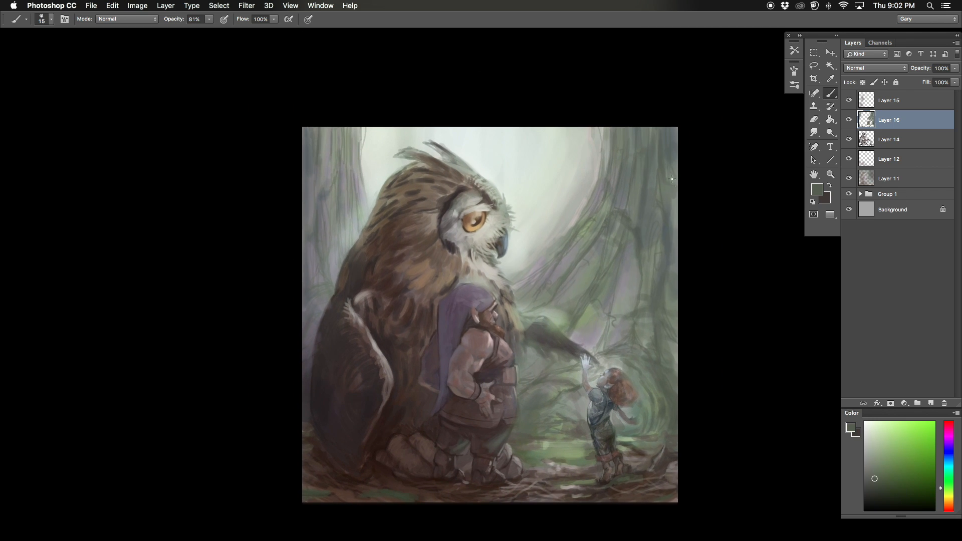
pyautogui.moveTo(296, 326)
pyautogui.mouseDown()
pyautogui.moveTo(302, 338)
pyautogui.moveTo(360, 289)
pyautogui.mouseUp()
# Step: Mirror the canvas and paint gray-brown and gray-green strokes on the trunk above the child
pyautogui.press('super+shift+h')
pyautogui.press(']')
pyautogui.keyDown('alt'); pyautogui.click(381, 391); pyautogui.keyUp('alt')
pyautogui.keyDown('alt'); pyautogui.click(382, 392); pyautogui.keyUp('alt')
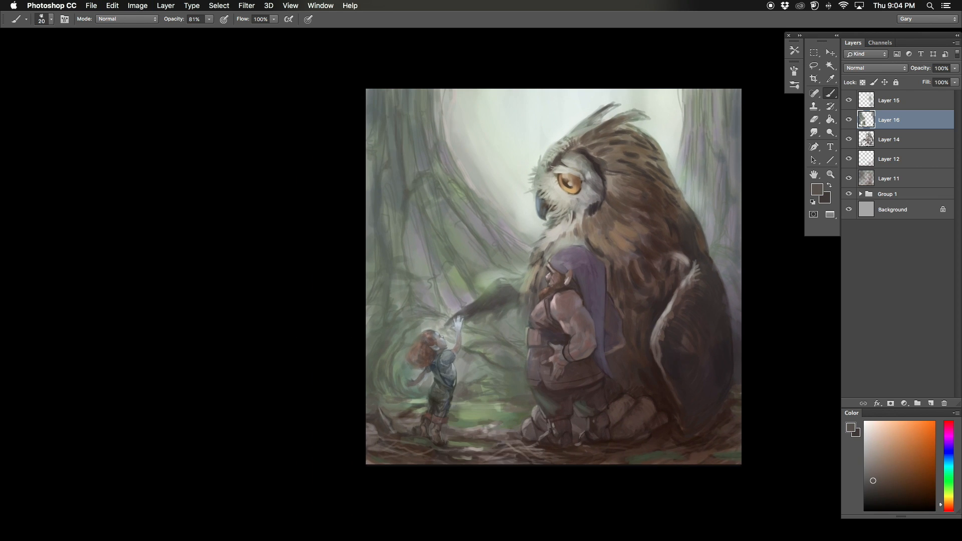
pyautogui.keyDown('alt'); pyautogui.click(413, 241); pyautogui.keyUp('alt')
pyautogui.moveTo(411, 238); pyautogui.dragTo(414, 274)
pyautogui.moveTo(420, 223); pyautogui.dragTo(406, 274)
pyautogui.keyDown('alt'); pyautogui.click(412, 245); pyautogui.keyUp('alt')
pyautogui.keyDown('alt'); pyautogui.click(408, 228); pyautogui.keyUp('alt')
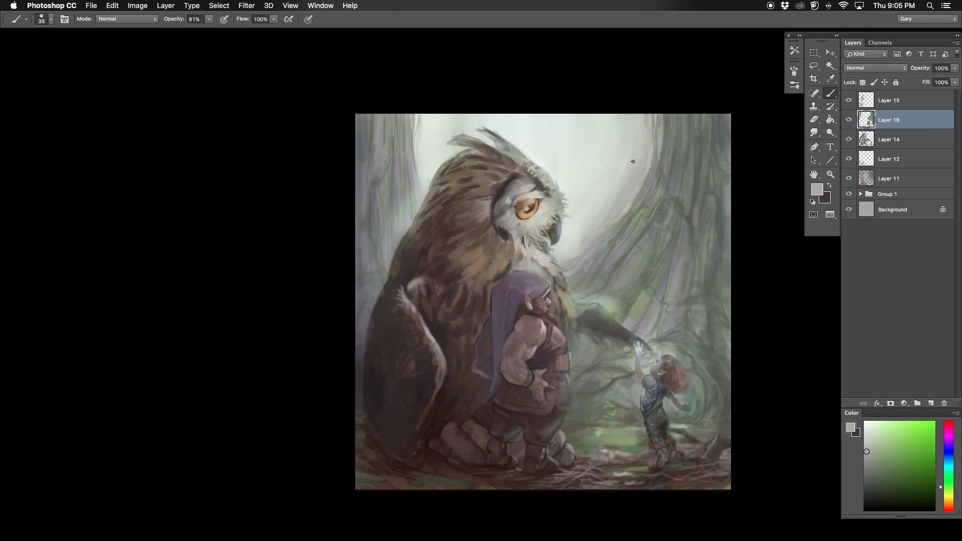
# Step: Create a new layer above Layer 16 and brush pale gray-green mist over the forest with a size 125 brush
pyautogui.press('super+shift+alt+n')
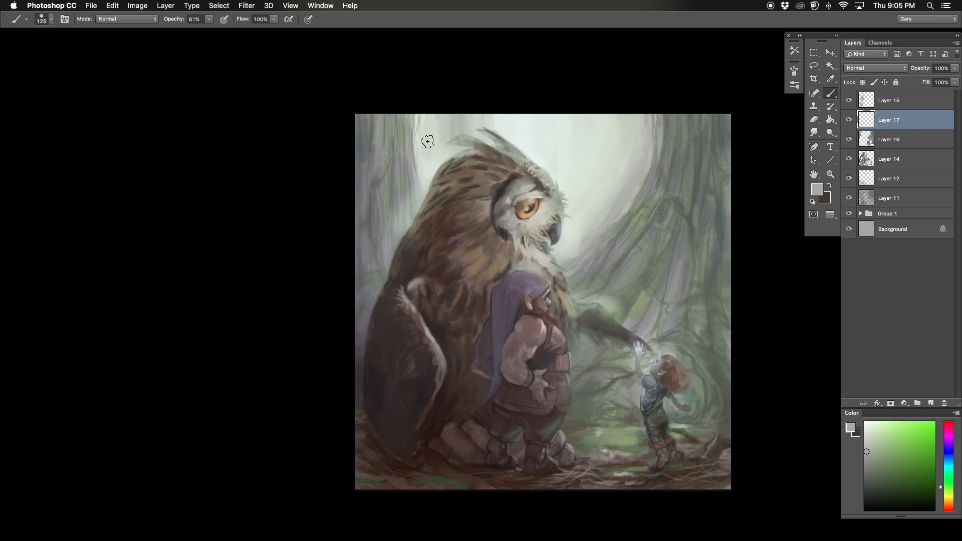
pyautogui.keyDown('alt'); pyautogui.click(635, 182); pyautogui.keyUp('alt')
pyautogui.moveTo(577, 120)
pyautogui.mouseDown()
pyautogui.moveTo(579, 193)
pyautogui.moveTo(591, 188)
pyautogui.mouseUp()
pyautogui.moveTo(576, 233); pyautogui.dragTo(554, 111)
pyautogui.press('[')
pyautogui.press('[')
pyautogui.press('[')
pyautogui.press('[')
pyautogui.press('[')
pyautogui.press('[')
pyautogui.press('[')
pyautogui.press('[')
pyautogui.keyDown('alt'); pyautogui.click(601, 321); pyautogui.keyUp('alt')
# Step: Refine the mist on the new layer with smaller brush strokes between the figures and around the owl
pyautogui.scroll(-3, 606, 339)
pyautogui.press('[')
pyautogui.press('[')
pyautogui.keyDown('alt'); pyautogui.click(579, 296); pyautogui.keyUp('alt')
pyautogui.moveTo(574, 265); pyautogui.dragTo(592, 267)
pyautogui.keyDown('alt'); pyautogui.click(621, 269); pyautogui.keyUp('alt')
pyautogui.moveTo(588, 268); pyautogui.dragTo(694, 275)
pyautogui.keyDown('alt'); pyautogui.click(531, 220); pyautogui.keyUp('alt')
pyautogui.moveTo(531, 175); pyautogui.dragTo(535, 203)
pyautogui.press(']')
pyautogui.keyDown('alt'); pyautogui.click(519, 179); pyautogui.keyUp('alt')
# Step: Mirror the canvas, switch to the Overlay layer Layer 15 and glaze rich green over the trunks and forest background
pyautogui.press('super+minus')
pyautogui.press('super+shift+h')
pyautogui.hotkey('alt', ']')
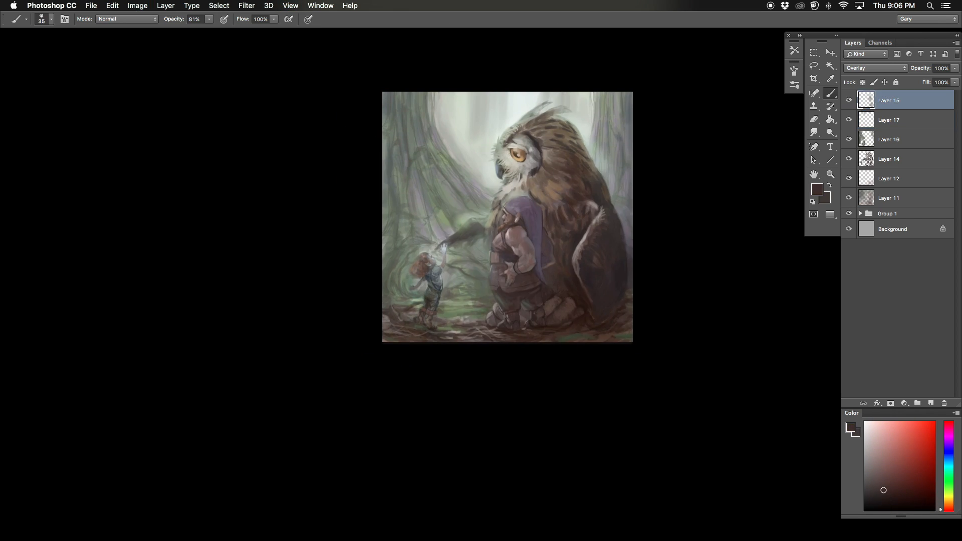
pyautogui.keyDown('alt'); pyautogui.click(412, 185); pyautogui.keyUp('alt')
pyautogui.press(']')
pyautogui.press(']')
pyautogui.press(']')
pyautogui.press(']')
pyautogui.press(']')
pyautogui.press(']')
pyautogui.press(']')
pyautogui.press(']')
pyautogui.press(']')
pyautogui.press(']')
pyautogui.press(']')
pyautogui.press(']')
pyautogui.press(']')
pyautogui.press(']')
pyautogui.press('[')
pyautogui.press('[')
pyautogui.moveTo(609, 206); pyautogui.dragTo(627, 92)
pyautogui.moveTo(630, 245); pyautogui.dragTo(456, 314)
# Step: Extend the green Overlay glaze over the outer trunks on both sides, mirroring the canvas between strokes
pyautogui.press(']')
pyautogui.moveTo(393, 155); pyautogui.dragTo(374, 238)
pyautogui.press(']')
pyautogui.press('super+shift+h')
pyautogui.moveTo(399, 90); pyautogui.dragTo(391, 125)
pyautogui.press('[')
pyautogui.press('[')
# Step: Pick a pale peach color and glaze a warm glow over the bright sky around the owl's head
pyautogui.click(948, 504)
pyautogui.click(882, 433)
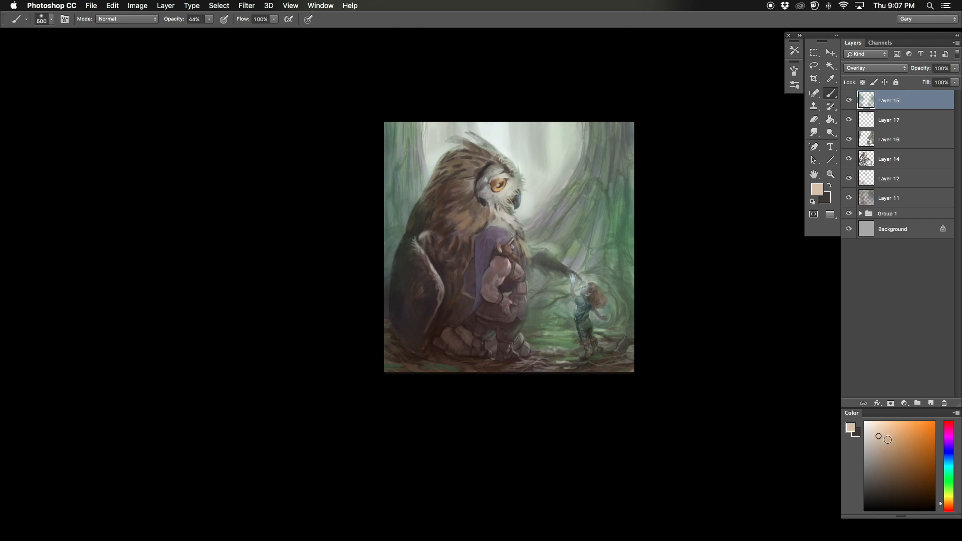
pyautogui.moveTo(583, 133); pyautogui.dragTo(526, 196)
pyautogui.moveTo(478, 152); pyautogui.dragTo(432, 135)
# Step: Mirror the canvas and glaze warm peach light onto the ground near the child, redoing the stroke with a smaller brush
pyautogui.press('super+shift+h')
pyautogui.moveTo(466, 335); pyautogui.dragTo(410, 334)
pyautogui.press('super+z')
pyautogui.press('[')
pyautogui.press('[')
pyautogui.press('[')
pyautogui.press('[')
pyautogui.press('[')
pyautogui.press('[')
pyautogui.press('[')
pyautogui.moveTo(474, 326); pyautogui.dragTo(451, 325)
# Step: Pick a muted red and tint the dwarf's skin with a size 80 brush on the Overlay layer
pyautogui.click(885, 452)
pyautogui.press('super+equal')
pyautogui.press('super+equal')
pyautogui.press('[')
pyautogui.press('[')
pyautogui.press('[')
pyautogui.press('[')
pyautogui.press('[')
pyautogui.click(948, 506)
pyautogui.click(948, 508)
pyautogui.click(889, 460)
pyautogui.moveTo(492, 198); pyautogui.dragTo(497, 216)
# Step: Lower the brush opacity to 25% and tint the owl's iris a warmer orange
pyautogui.click(209, 19)
pyautogui.moveTo(210, 33); pyautogui.dragTo(201, 33)
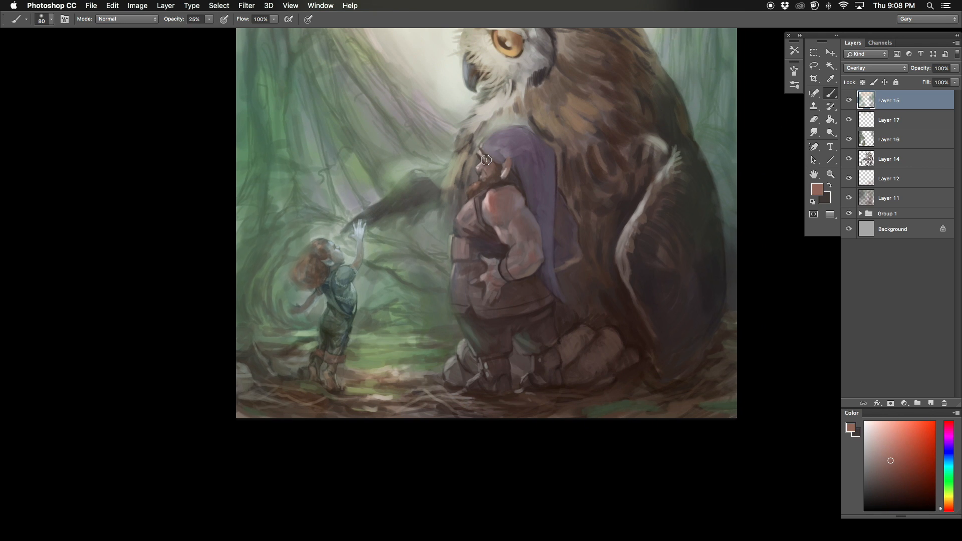
pyautogui.press(']')
pyautogui.moveTo(452, 67); pyautogui.dragTo(408, 211)
pyautogui.keyDown('alt'); pyautogui.click(463, 177); pyautogui.keyUp('alt')
pyautogui.press(']')
pyautogui.press(']')
pyautogui.press(']')
pyautogui.press(']')
pyautogui.click(948, 503)
pyautogui.click(453, 187)
# Step: Pick a pale yellow and glaze warm light onto the owl's lower face and throat feathers with a size 175 brush
pyautogui.click(948, 499)
pyautogui.click(872, 442)
pyautogui.click(877, 432)
pyautogui.moveTo(468, 231); pyautogui.dragTo(438, 265)
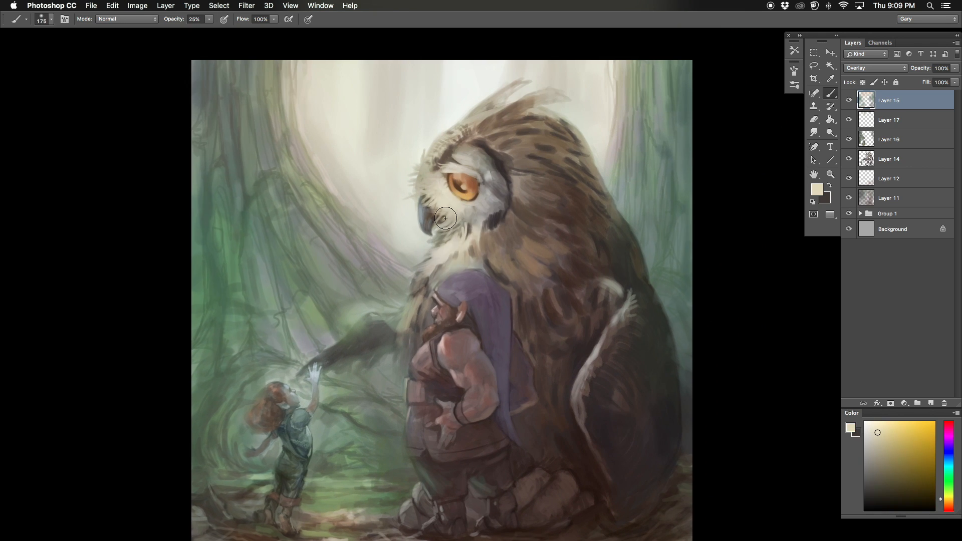
# Step: Pick a muted blue and glaze it over the owl's head and back feathers with a larger brush
pyautogui.press('super+minus')
pyautogui.click(948, 456)
pyautogui.click(885, 472)
pyautogui.click(881, 478)
pyautogui.press(']')
pyautogui.press(']')
pyautogui.press(']')
pyautogui.press(']')
pyautogui.press(']')
pyautogui.press(']')
pyautogui.moveTo(546, 165); pyautogui.dragTo(504, 203)
# Step: Mirror the canvas and continue the muted blue glaze over the owl's dark body
pyautogui.press('super+shift+h')
pyautogui.press('[')
pyautogui.press('[')
pyautogui.press('[')
pyautogui.press('[')
pyautogui.press('[')
pyautogui.press('[')
pyautogui.press(']')
pyautogui.press(']')
pyautogui.press(']')
pyautogui.press('super+minus')
pyautogui.moveTo(233, 262); pyautogui.dragTo(238, 274)
# Step: Compare the painting with and without Layer 15 and lower that layer's opacity to 78%
pyautogui.click(848, 100)
pyautogui.click(849, 100)
pyautogui.click(955, 68)
pyautogui.moveTo(955, 79); pyautogui.dragTo(945, 79)
pyautogui.click(853, 101)
# Step: Pick a warm salmon and tint the dwarf's face and beard with a size 80 brush, then flip the canvas
pyautogui.press('super+plus')
pyautogui.press('super+plus')
pyautogui.moveTo(396, 167); pyautogui.dragTo(407, 150)
pyautogui.click(948, 505)
pyautogui.click(877, 445)
pyautogui.press('[')
pyautogui.press('[')
pyautogui.press('[')
pyautogui.press('[')
pyautogui.press('[')
pyautogui.press('[')
pyautogui.press('[')
pyautogui.press('[')
pyautogui.press('[')
pyautogui.moveTo(457, 253); pyautogui.dragTo(460, 263)
pyautogui.moveTo(454, 282); pyautogui.dragTo(461, 304)
pyautogui.click(948, 502)
pyautogui.click(948, 507)
pyautogui.press('super+shift+h')
pyautogui.press('super+minus')
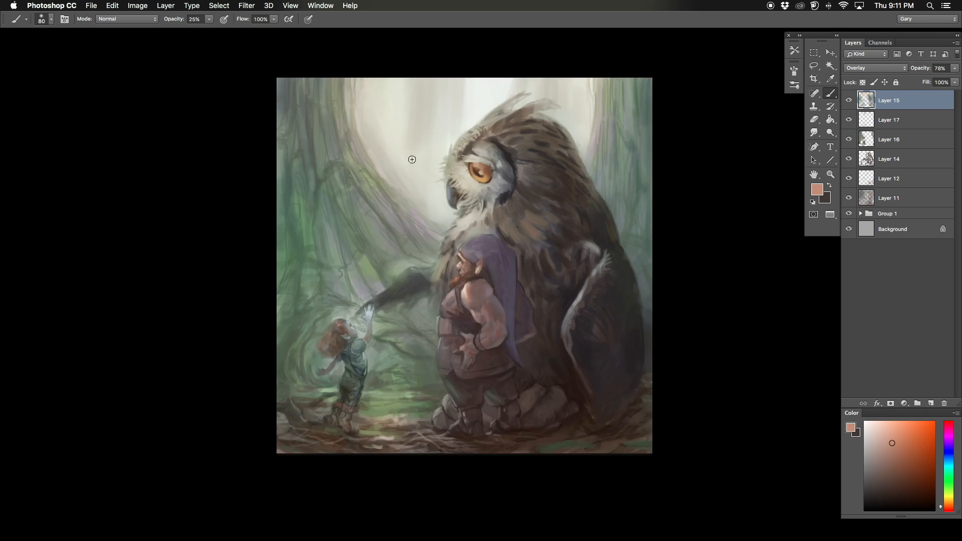
# Step: Pick a light blue and glaze a magical glow around the child's raised hand with a size 150 brush, then mirror the canvas
pyautogui.press('super+plus')
pyautogui.click(948, 459)
pyautogui.press(']')
pyautogui.press(']')
pyautogui.press(']')
pyautogui.moveTo(509, 261); pyautogui.dragTo(511, 263)
pyautogui.press('super+minus')
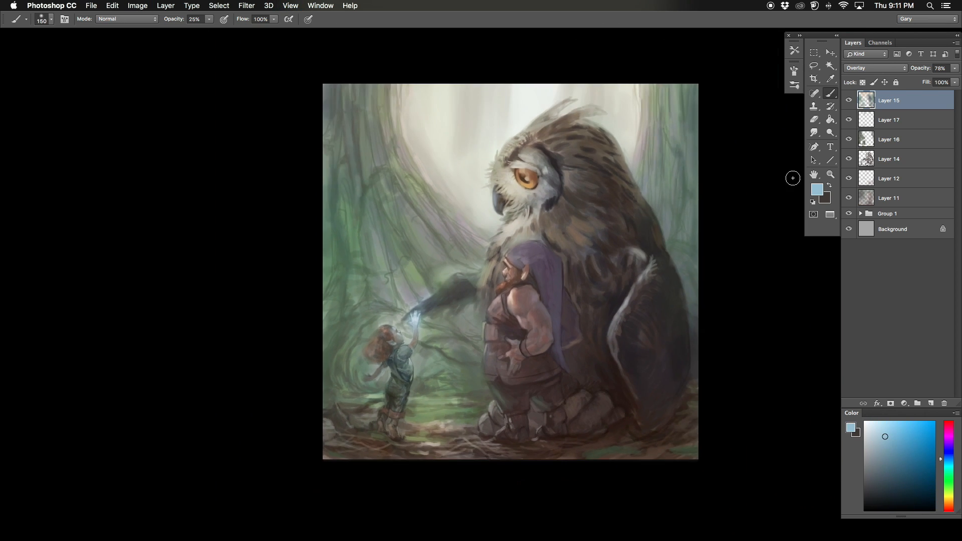
pyautogui.press('super+shift+h')
pyautogui.press(']')
pyautogui.press(']')
# Step: Group the color layers above Group 1 and duplicate the group, undoing the merge of the copy
pyautogui.keyDown('shift'); pyautogui.click(888, 198); pyautogui.keyUp('shift')
pyautogui.press('super+g')
pyautogui.press('super+j')
pyautogui.press('super+e')
pyautogui.press('super+z')
pyautogui.press('super+minus')
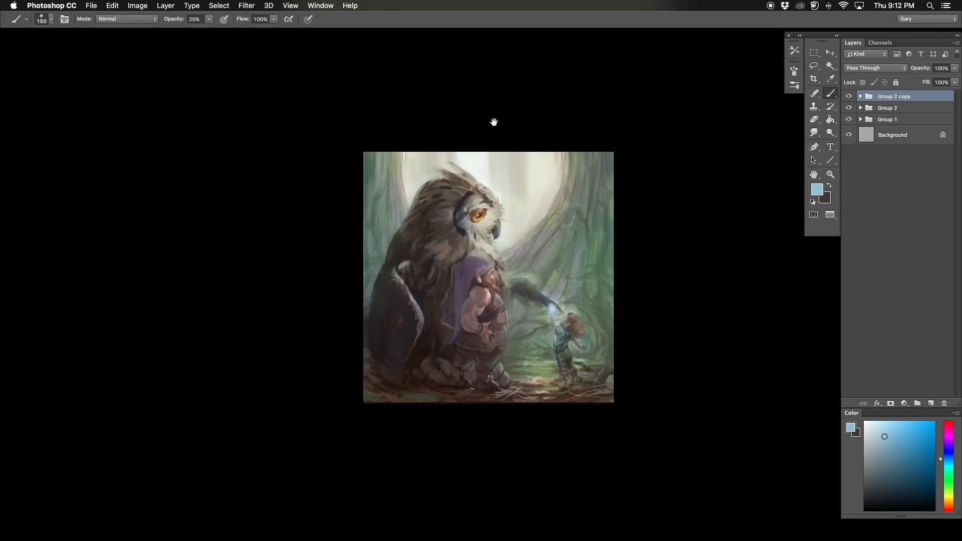
# Step: Flip the canvas back, convert the Background into an editable layer, and stamp the visible painting onto a new top layer
pyautogui.press('super+shift+h')
pyautogui.press('super+plus')
pyautogui.moveTo(314, 123); pyautogui.dragTo(320, 121)
pyautogui.doubleClick(866, 134)
pyautogui.press('Return')
pyautogui.doubleClick(867, 134)
pyautogui.press('Escape')
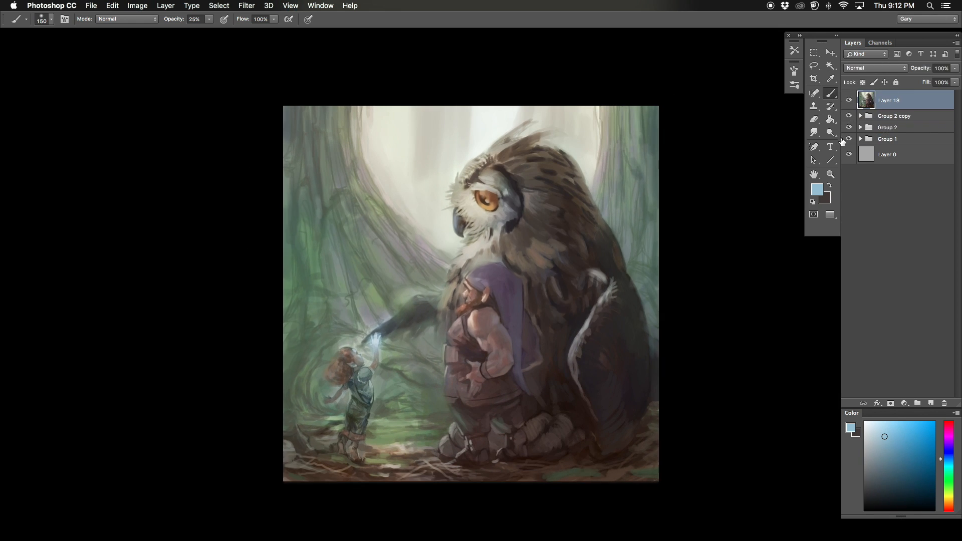
pyautogui.press('super+minus')
pyautogui.press('super+minus')
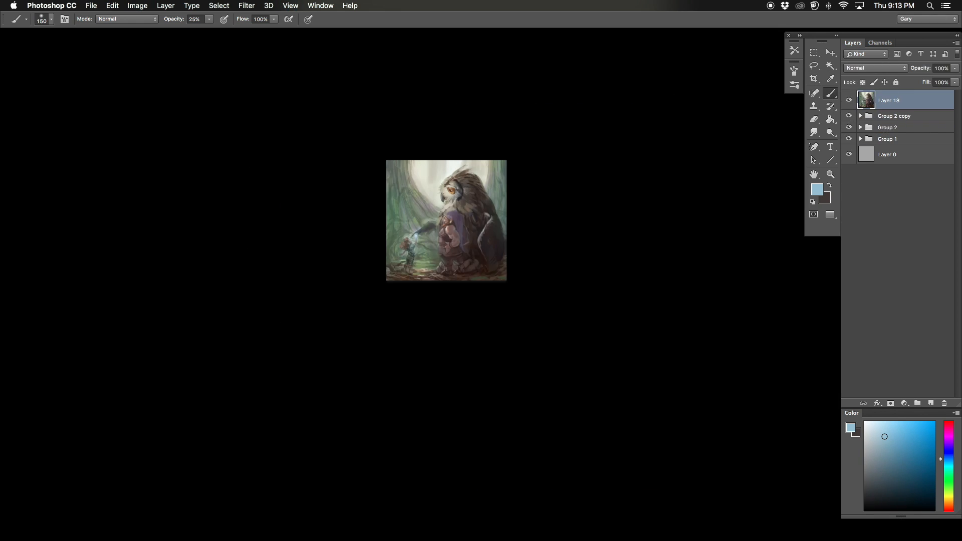
# Step: Set the brush opacity to 88%
pyautogui.press('super+plus')
pyautogui.press('super+plus')
pyautogui.moveTo(209, 19); pyautogui.dragTo(217, 42)
pyautogui.click(386, 152)
pyautogui.write('88')
pyautogui.press('Return')
# Step: On a new layer, sample greens from the tree trunk behind the owl and repaint its upper bark with a size 25 brush
pyautogui.moveTo(287, 379); pyautogui.dragTo(367, 384)
pyautogui.press('super+plus')
pyautogui.moveTo(364, 260); pyautogui.dragTo(279, 357)
pyautogui.moveTo(511, 175); pyautogui.dragTo(439, 225)
pyautogui.press('super+plus')
pyautogui.keyDown('alt'); pyautogui.click(544, 213); pyautogui.keyUp('alt')
pyautogui.press('[')
pyautogui.press('[')
pyautogui.press('[')
pyautogui.press('[')
pyautogui.press('[')
pyautogui.press('[')
pyautogui.press('[')
pyautogui.press('[')
pyautogui.press('[')
pyautogui.press('[')
pyautogui.press('[')
pyautogui.keyDown('alt'); pyautogui.click(550, 198); pyautogui.keyUp('alt')
pyautogui.keyDown('alt'); pyautogui.click(561, 194); pyautogui.keyUp('alt')
pyautogui.keyDown('alt'); pyautogui.click(524, 189); pyautogui.keyUp('alt')
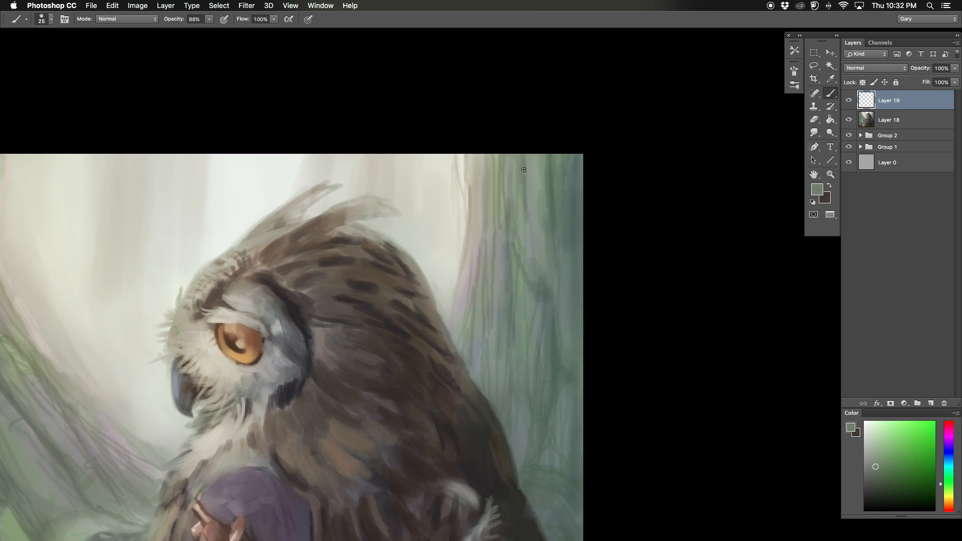
# Step: Refine the upper trunk's bark with sampled lighter and darker greens, using size 10 and 15 brushes
pyautogui.keyDown('alt'); pyautogui.click(542, 211); pyautogui.keyUp('alt')
pyautogui.keyDown('alt'); pyautogui.click(552, 193); pyautogui.keyUp('alt')
pyautogui.moveTo(556, 186); pyautogui.dragTo(555, 217)
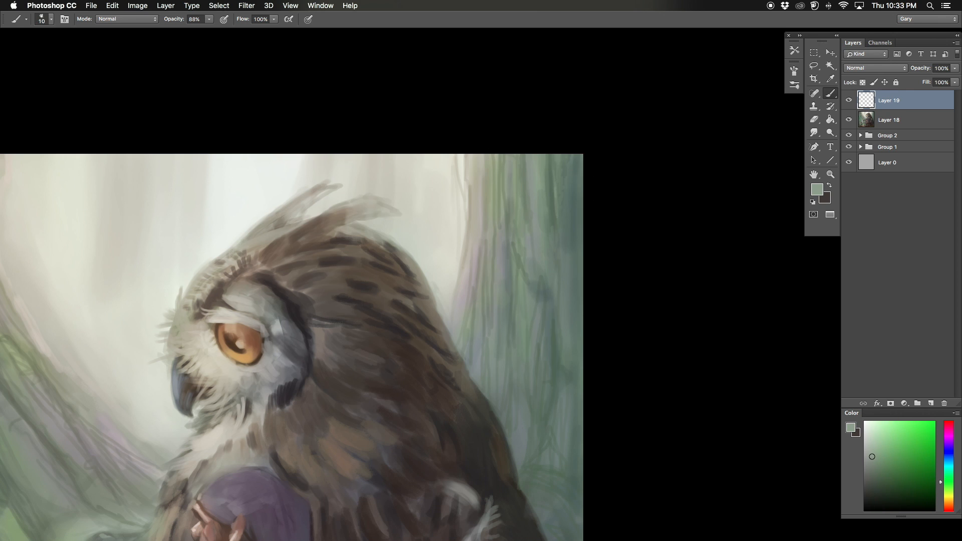
pyautogui.moveTo(512, 183); pyautogui.dragTo(492, 192)
pyautogui.keyDown('alt'); pyautogui.click(542, 181); pyautogui.keyUp('alt')
pyautogui.scroll(-2, 542, 199)
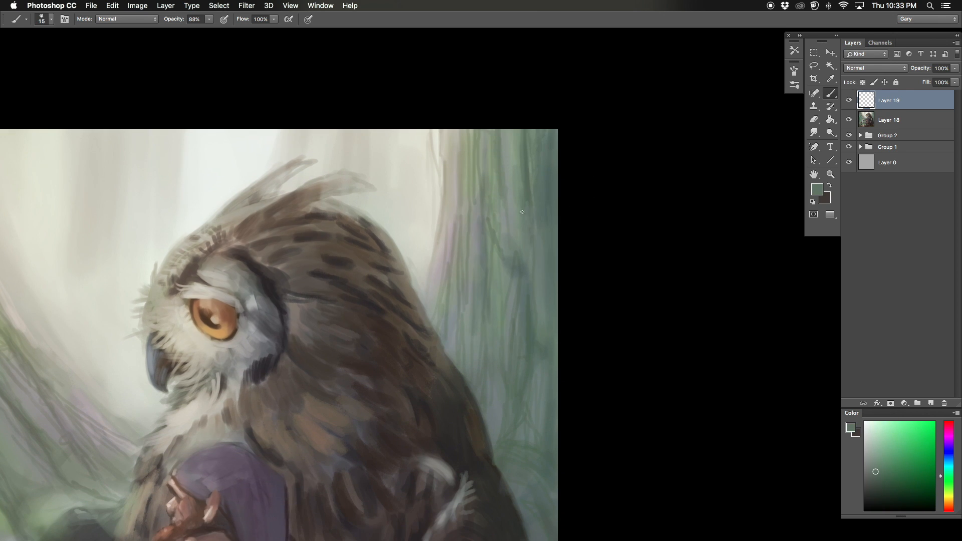
pyautogui.keyDown('alt'); pyautogui.click(532, 235); pyautogui.keyUp('alt')
pyautogui.keyDown('alt'); pyautogui.click(529, 225); pyautogui.keyUp('alt')
pyautogui.moveTo(521, 209); pyautogui.dragTo(510, 179)
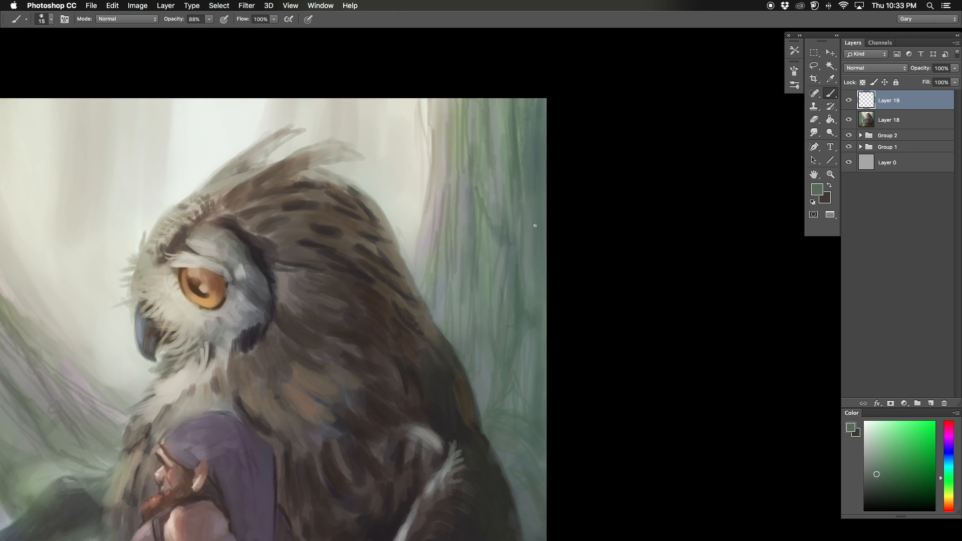
# Step: Sample gray-greens and paint thin vertical bark strokes down the trunk with a size 10 brush
pyautogui.keyDown('alt'); pyautogui.click(506, 143); pyautogui.keyUp('alt')
pyautogui.moveTo(508, 203); pyautogui.dragTo(506, 133)
pyautogui.press('[')
pyautogui.keyDown('alt'); pyautogui.click(510, 165); pyautogui.keyUp('alt')
pyautogui.keyDown('alt'); pyautogui.click(512, 95); pyautogui.keyUp('alt')
pyautogui.press('[')
pyautogui.moveTo(510, 95); pyautogui.dragTo(510, 125)
pyautogui.keyDown('alt'); pyautogui.click(509, 132); pyautogui.keyUp('alt')
pyautogui.keyDown('alt'); pyautogui.click(505, 138); pyautogui.keyUp('alt')
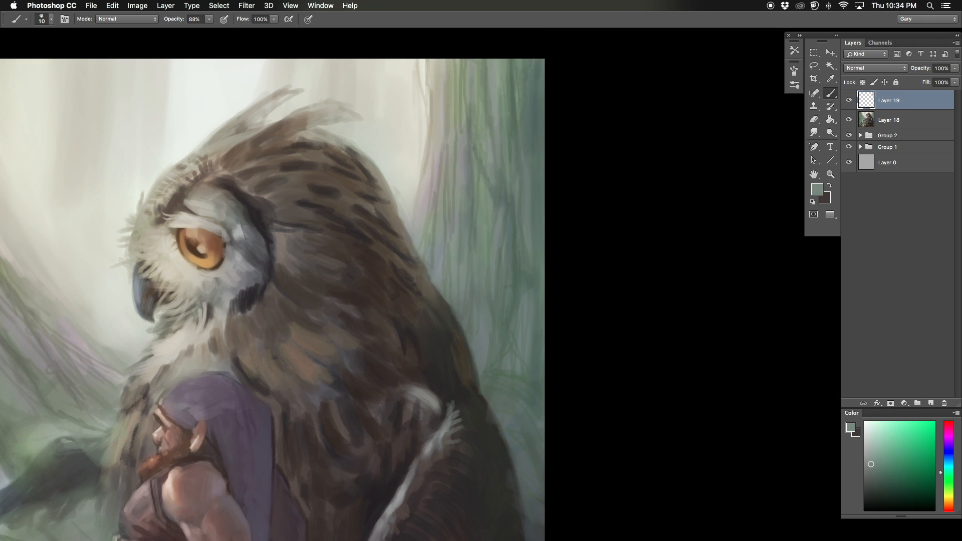
# Step: Paint bark strokes along the trunk's inner edge beside the owl, sampling nearby greens with a size 15 brush
pyautogui.keyDown('alt'); pyautogui.click(501, 160); pyautogui.keyUp('alt')
pyautogui.moveTo(469, 200)
pyautogui.mouseDown()
pyautogui.moveTo(441, 108)
pyautogui.moveTo(441, 165)
pyautogui.moveTo(513, 230)
pyautogui.moveTo(464, 233)
pyautogui.mouseUp()
pyautogui.press(']')
pyautogui.keyDown('alt'); pyautogui.click(441, 151); pyautogui.keyUp('alt')
pyautogui.keyDown('alt'); pyautogui.click(438, 136); pyautogui.keyUp('alt')
pyautogui.press('[')
pyautogui.keyDown('alt'); pyautogui.click(464, 233); pyautogui.keyUp('alt')
pyautogui.press('[')
pyautogui.keyDown('alt'); pyautogui.click(508, 217); pyautogui.keyUp('alt')
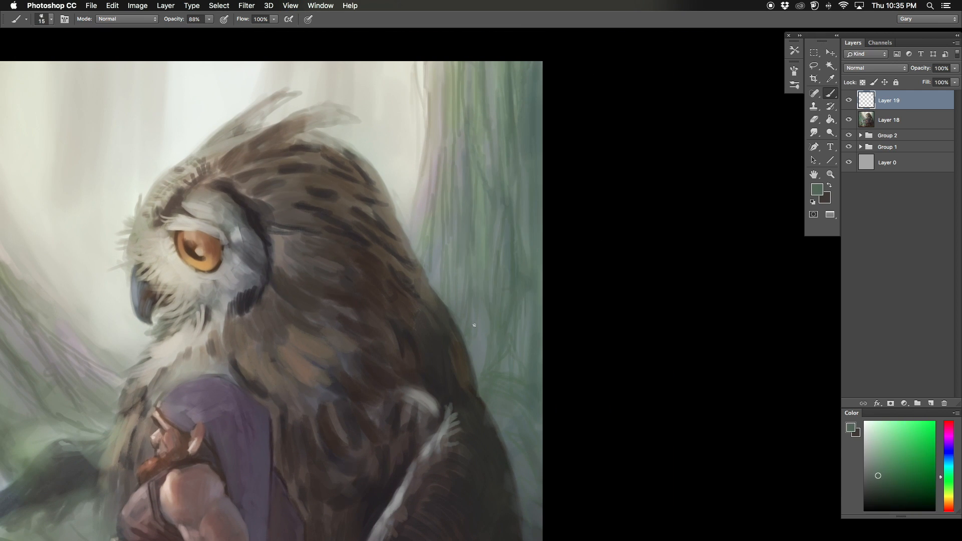
# Step: Add fine green bark lines on the trunk next to the owl's back with a size 8 brush
pyautogui.press('[')
pyautogui.press('[')
pyautogui.moveTo(474, 325); pyautogui.dragTo(477, 295)
pyautogui.moveTo(505, 178); pyautogui.dragTo(491, 142)
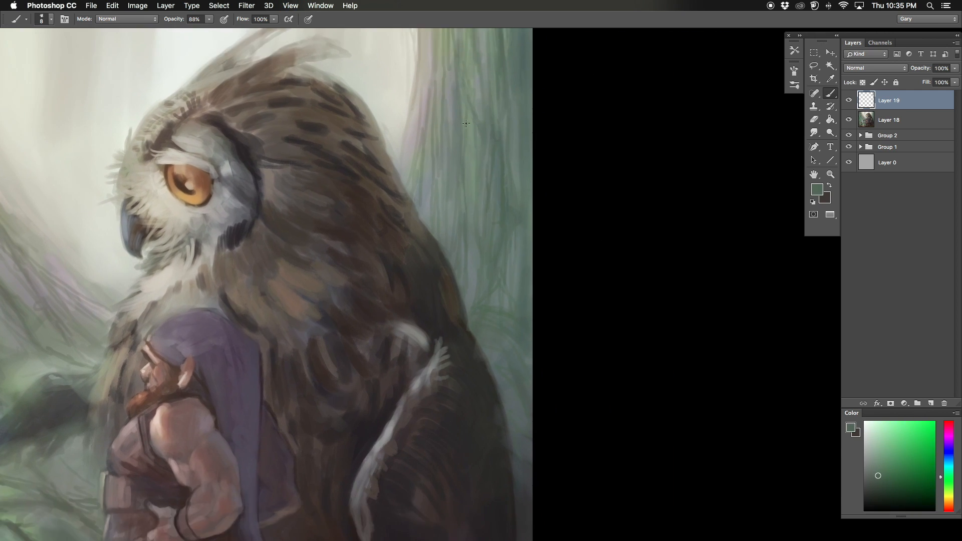
pyautogui.moveTo(479, 249); pyautogui.dragTo(463, 196)
pyautogui.keyDown('alt'); pyautogui.click(473, 216); pyautogui.keyUp('alt')
# Step: Mirror the canvas and detail the trunk's outer bark with sampled greens, using size 15 and 8 brushes
pyautogui.press('super+0')
pyautogui.press('super+shift+h')
pyautogui.moveTo(294, 131); pyautogui.dragTo(368, 131)
pyautogui.press(']')
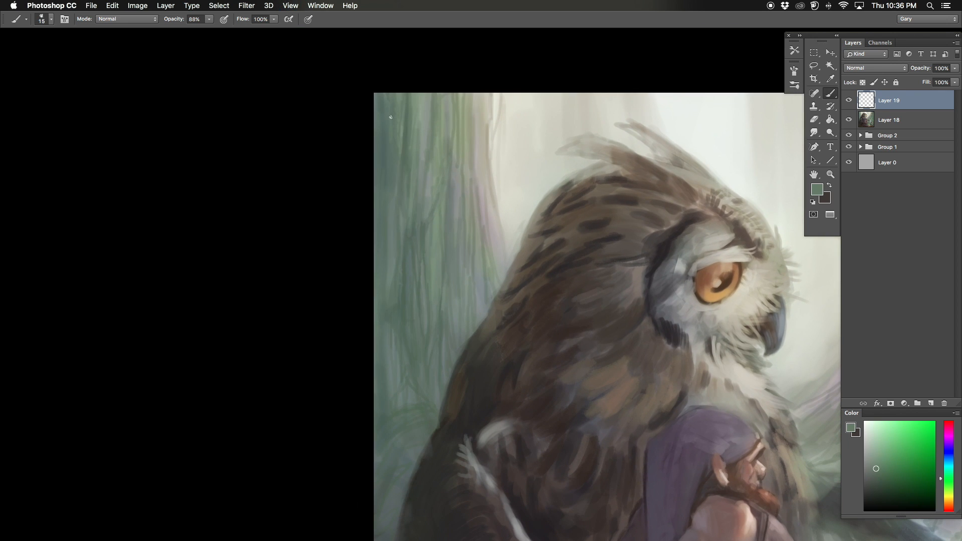
pyautogui.keyDown('alt'); pyautogui.click(401, 147); pyautogui.keyUp('alt')
pyautogui.press('[')
pyautogui.press('[')
pyautogui.press('[')
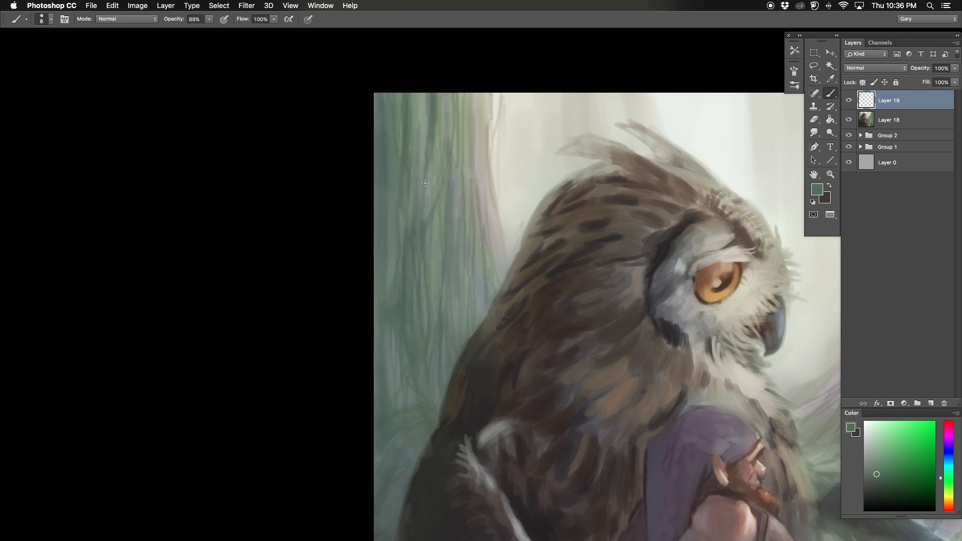
pyautogui.moveTo(385, 116); pyautogui.dragTo(384, 41)
# Step: Sample soft gray-greens and blend vertical bark strokes across the middle of the trunk with a size 20 brush
pyautogui.keyDown('alt'); pyautogui.click(481, 221); pyautogui.keyUp('alt')
pyautogui.keyDown('alt'); pyautogui.click(478, 200); pyautogui.keyUp('alt')
pyautogui.press(']')
pyautogui.press(']')
pyautogui.press(']')
pyautogui.press(']')
pyautogui.moveTo(477, 155); pyautogui.dragTo(474, 201)
pyautogui.keyDown('alt'); pyautogui.click(466, 151); pyautogui.keyUp('alt')
pyautogui.moveTo(454, 132); pyautogui.dragTo(457, 190)
pyautogui.keyDown('alt'); pyautogui.click(456, 136); pyautogui.keyUp('alt')
pyautogui.keyDown('alt'); pyautogui.click(446, 99); pyautogui.keyUp('alt')
pyautogui.keyDown('alt'); pyautogui.click(498, 200); pyautogui.keyUp('alt')
pyautogui.moveTo(447, 157)
pyautogui.mouseDown()
pyautogui.moveTo(461, 155)
pyautogui.moveTo(464, 183)
pyautogui.moveTo(462, 152)
pyautogui.mouseUp()
pyautogui.keyDown('alt'); pyautogui.click(461, 166); pyautogui.keyUp('alt')
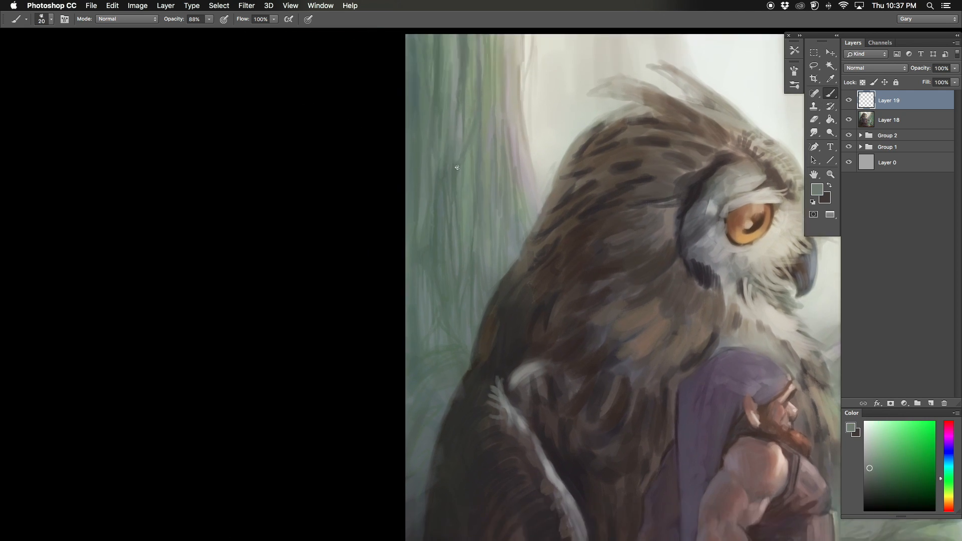
# Step: Pick a dark green and paint a forking root line at the trunk's base with a size 10 brush
pyautogui.keyDown('alt'); pyautogui.click(425, 336); pyautogui.keyUp('alt')
pyautogui.press(']')
pyautogui.keyDown('alt'); pyautogui.click(416, 327); pyautogui.keyUp('alt')
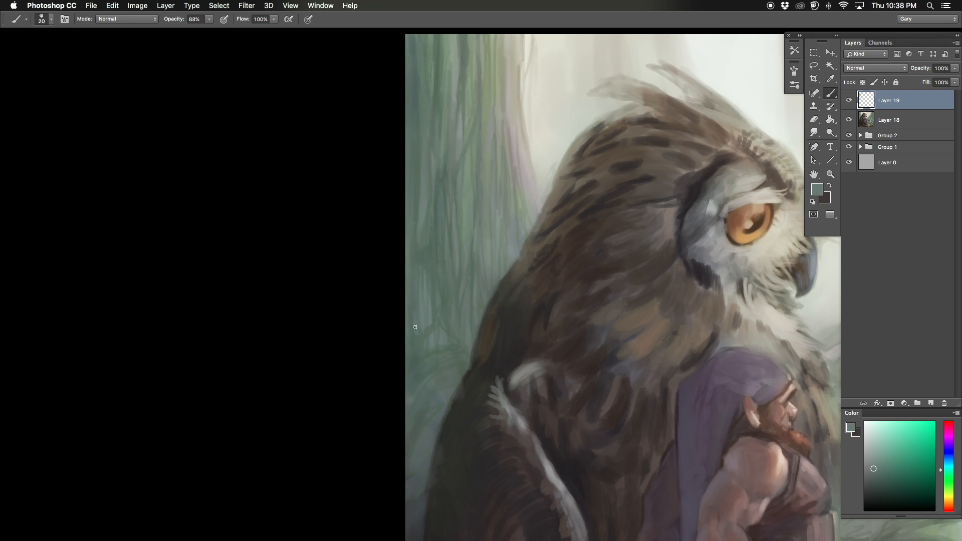
pyautogui.keyDown('alt'); pyautogui.click(440, 326); pyautogui.keyUp('alt')
pyautogui.keyDown('alt'); pyautogui.click(431, 320); pyautogui.keyUp('alt')
pyautogui.keyDown('alt'); pyautogui.click(434, 321); pyautogui.keyUp('alt')
pyautogui.keyDown('alt'); pyautogui.click(435, 319); pyautogui.keyUp('alt')
pyautogui.moveTo(435, 313)
pyautogui.mouseDown()
pyautogui.moveTo(434, 324)
pyautogui.moveTo(436, 257)
pyautogui.mouseUp()
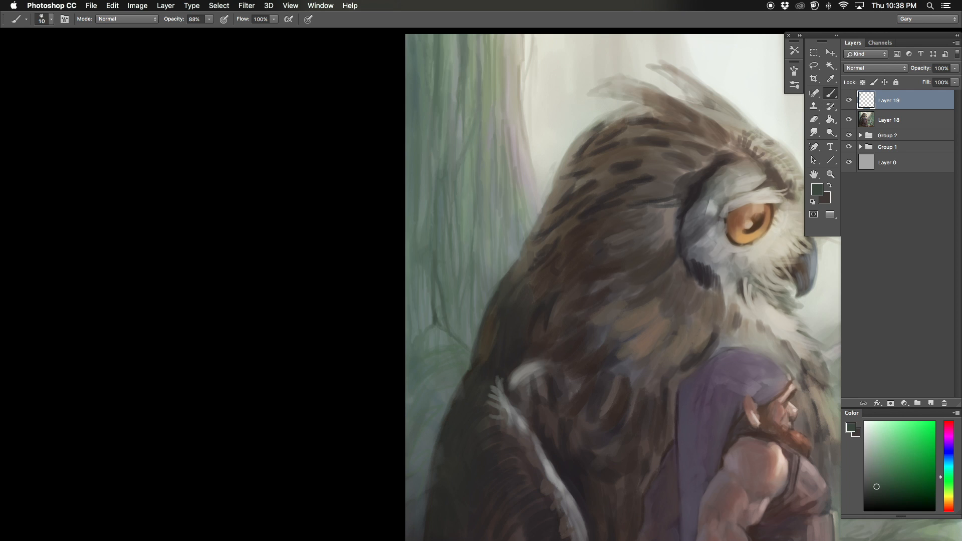
# Step: Extend dark green bark creases up the trunk with size 9 and 10 brushes
pyautogui.moveTo(440, 300); pyautogui.dragTo(461, 286)
pyautogui.moveTo(576, 280); pyautogui.dragTo(485, 314)
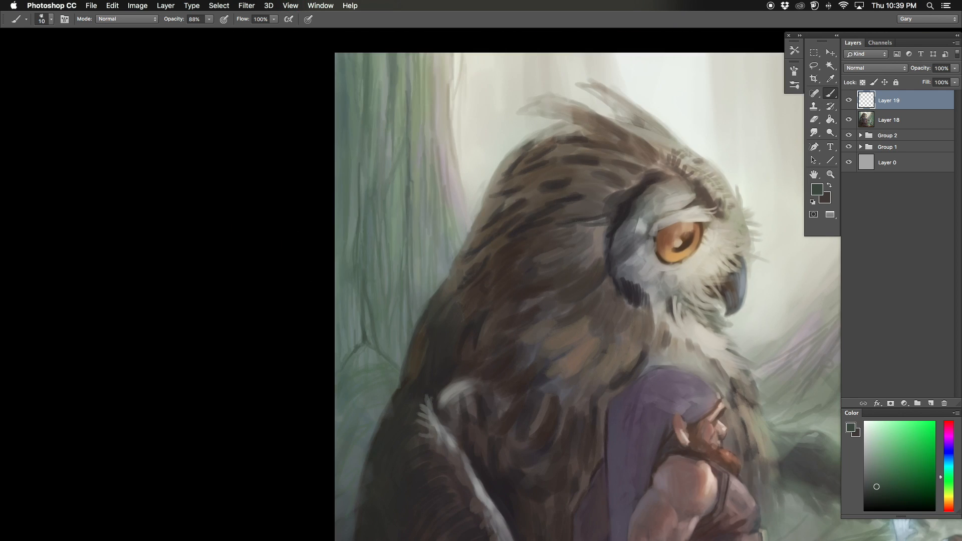
pyautogui.press(']')
pyautogui.moveTo(364, 109); pyautogui.dragTo(382, 174)
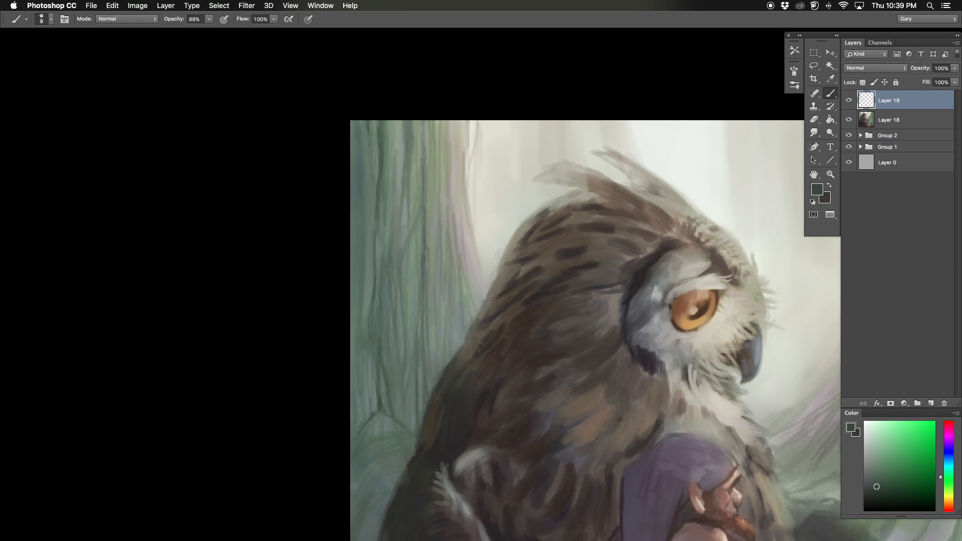
pyautogui.moveTo(576, 331); pyautogui.dragTo(554, 280)
pyautogui.press('[')
pyautogui.moveTo(342, 249); pyautogui.dragTo(350, 310)
pyautogui.press(']')
pyautogui.moveTo(361, 381); pyautogui.dragTo(364, 341)
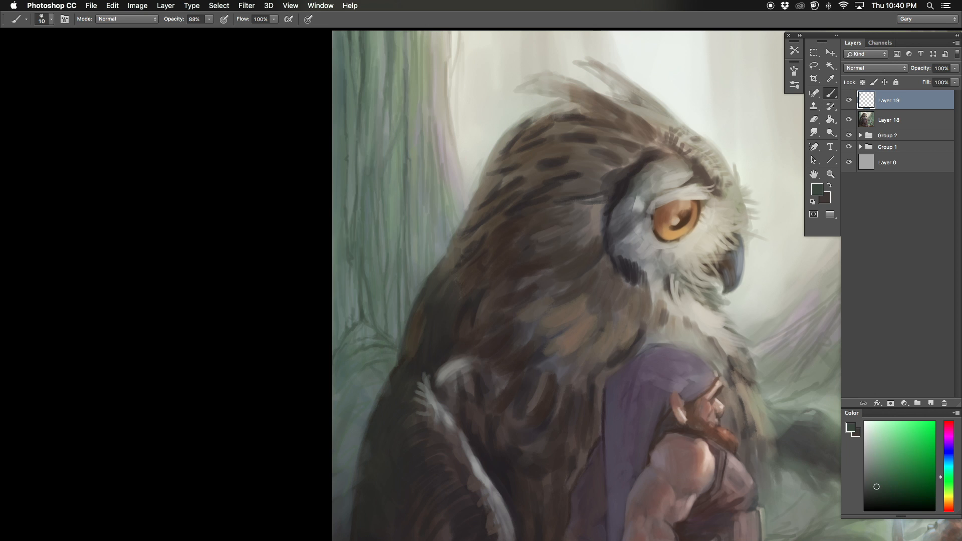
# Step: Flip the canvas back and paint sampled gray-green strokes over the trunk's roots behind the owl's back
pyautogui.press('super+minus')
pyautogui.press('super+minus')
pyautogui.press('shift+super+h')
pyautogui.press('super+equal')
pyautogui.moveTo(723, 277); pyautogui.dragTo(559, 252)
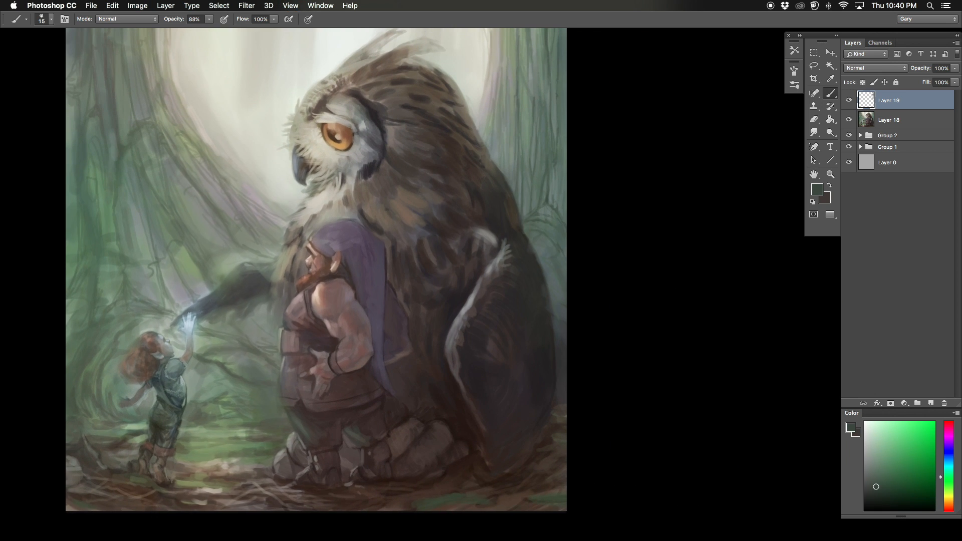
pyautogui.keyDown('alt'); pyautogui.click(547, 244); pyautogui.keyUp('alt')
pyautogui.press('[')
pyautogui.keyDown('alt'); pyautogui.click(546, 220); pyautogui.keyUp('alt')
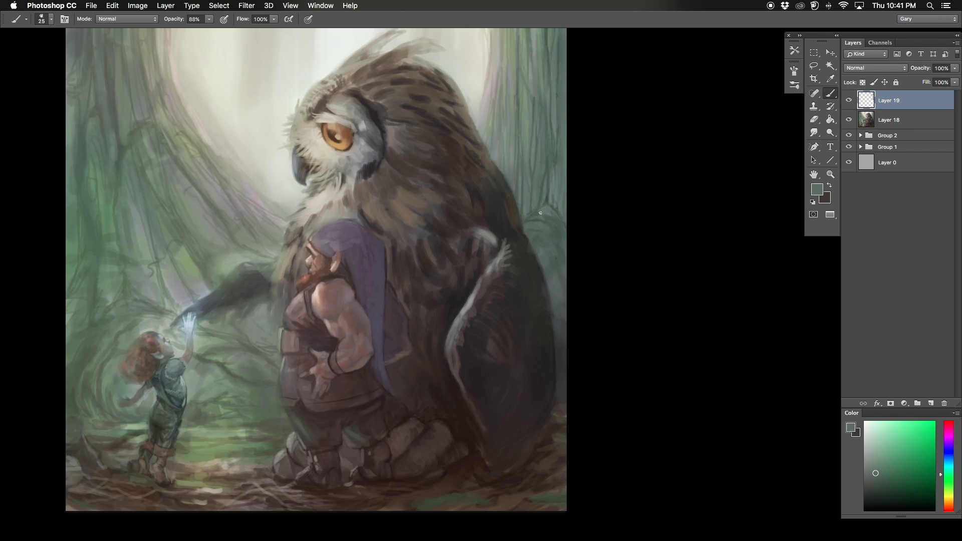
# Step: Sample gray-greens and paint over the trunk behind the owl's back with size 30 and 35 brushes
pyautogui.keyDown('alt'); pyautogui.click(545, 222); pyautogui.keyUp('alt')
pyautogui.moveTo(455, 201); pyautogui.dragTo(441, 275)
pyautogui.press(']')
pyautogui.keyDown('alt'); pyautogui.click(515, 187); pyautogui.keyUp('alt')
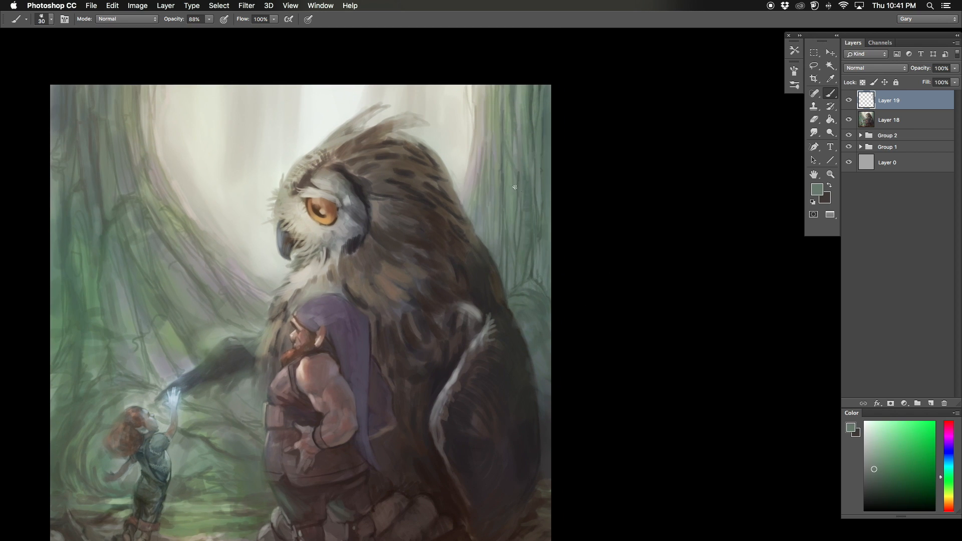
pyautogui.keyDown('alt'); pyautogui.click(510, 203); pyautogui.keyUp('alt')
pyautogui.press('[')
pyautogui.scroll(3, 514, 168)
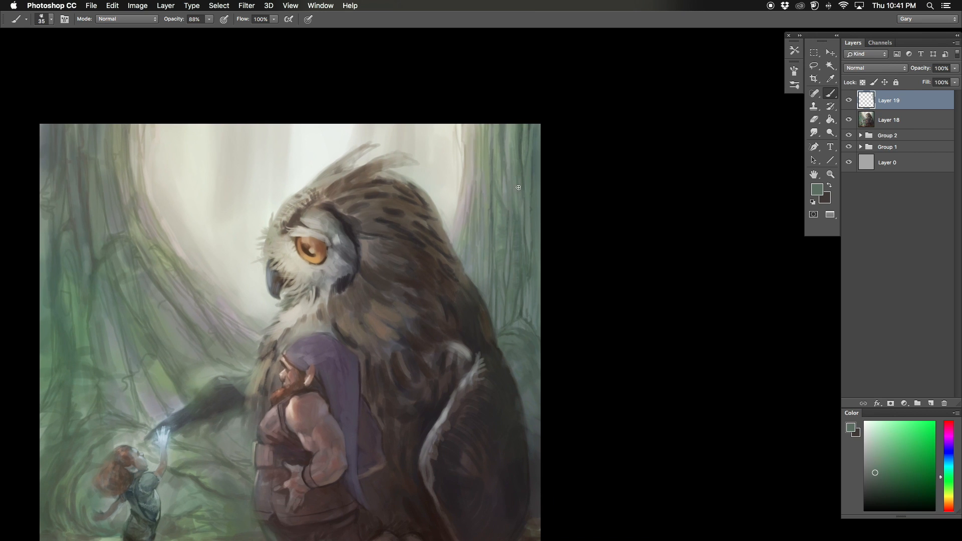
# Step: Blend vertical gray-green bark strokes through the upper trunk behind the owl, reducing the brush to size 25
pyautogui.moveTo(500, 159); pyautogui.dragTo(497, 184)
pyautogui.keyDown('alt'); pyautogui.click(500, 147); pyautogui.keyUp('alt')
pyautogui.moveTo(505, 135)
pyautogui.mouseDown()
pyautogui.moveTo(511, 125)
pyautogui.moveTo(516, 193)
pyautogui.mouseUp()
pyautogui.keyDown('alt'); pyautogui.click(521, 131); pyautogui.keyUp('alt')
pyautogui.keyDown('alt'); pyautogui.click(518, 122); pyautogui.keyUp('alt')
pyautogui.keyDown('alt'); pyautogui.click(516, 148); pyautogui.keyUp('alt')
pyautogui.moveTo(443, 142); pyautogui.dragTo(440, 150)
pyautogui.press('[')
pyautogui.press('[')
pyautogui.keyDown('alt'); pyautogui.click(501, 162); pyautogui.keyUp('alt')
pyautogui.keyDown('alt'); pyautogui.click(475, 219); pyautogui.keyUp('alt')
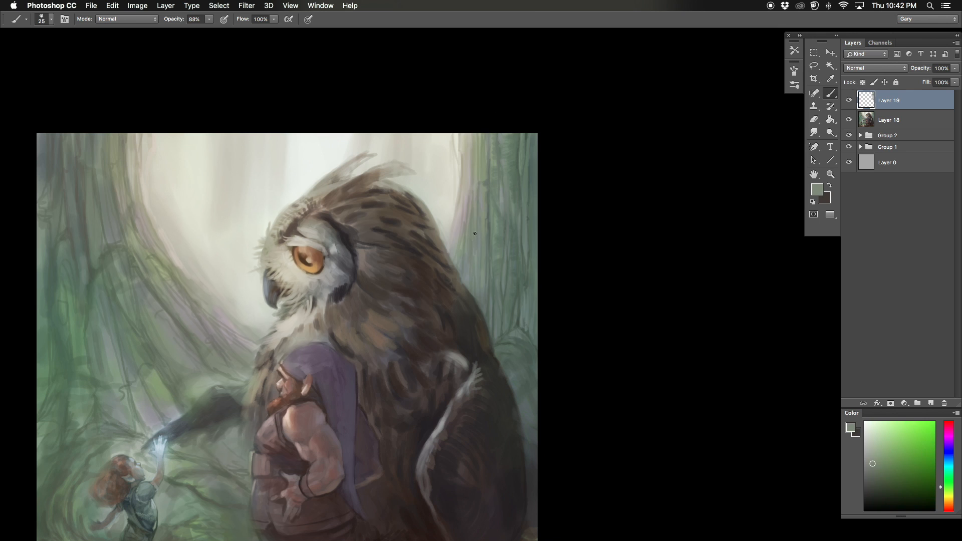
# Step: Sample a dark green and deepen the creases around the roots behind the owl with size 20 and 15 brushes
pyautogui.scroll(-2, 546, 277)
pyautogui.hscroll(-1, 547, 278)
pyautogui.keyDown('alt'); pyautogui.click(543, 294); pyautogui.keyUp('alt')
pyautogui.press('[')
pyautogui.keyDown('alt'); pyautogui.click(546, 260); pyautogui.keyUp('alt')
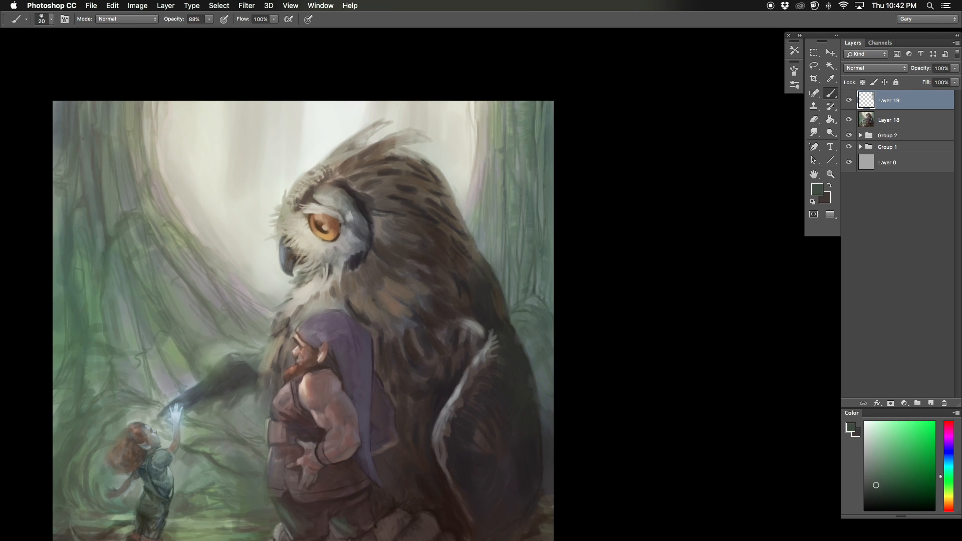
pyautogui.scroll(-1, 297, 312)
pyautogui.hscroll(1, 297, 312)
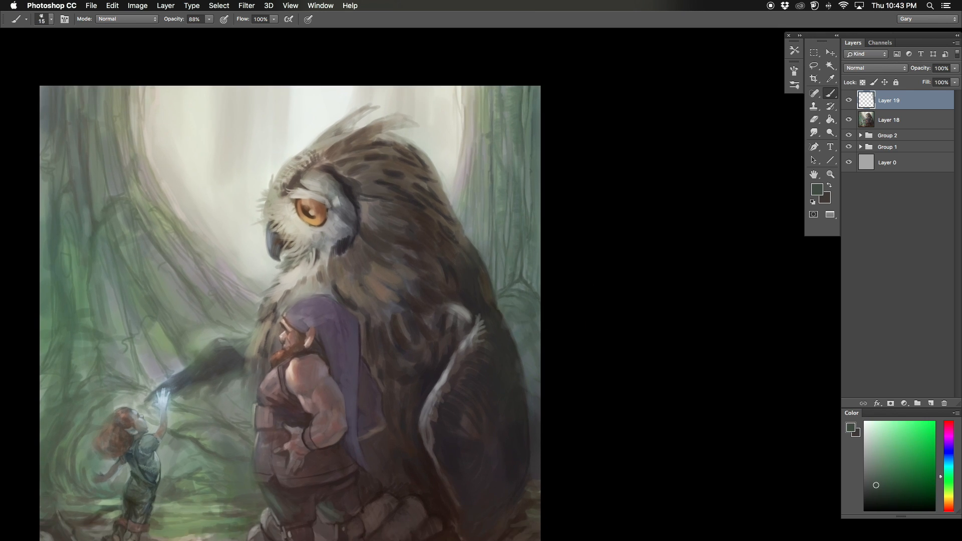
# Step: Flip the canvas horizontally and paint broader bark strokes on the upper trunk behind the owl with an enlarged brush
pyautogui.press('super+minus')
pyautogui.press('super+shift+h')
pyautogui.moveTo(151, 138)
pyautogui.mouseDown()
pyautogui.moveTo(324, 148)
pyautogui.moveTo(351, 188)
pyautogui.moveTo(319, 233)
pyautogui.mouseUp()
pyautogui.press('super+equal')
pyautogui.keyDown('alt'); pyautogui.click(355, 138); pyautogui.keyUp('alt')
pyautogui.press(']')
pyautogui.press(']')
pyautogui.press(']')
pyautogui.press(']')
pyautogui.press(']')
pyautogui.keyDown('alt'); pyautogui.click(357, 157); pyautogui.keyUp('alt')
# Step: Add finer sampled strokes down the trunk behind the owl with a smaller brush
pyautogui.press('[')
pyautogui.press('[')
pyautogui.press('[')
pyautogui.press('[')
pyautogui.press('[')
pyautogui.keyDown('alt'); pyautogui.click(352, 172); pyautogui.keyUp('alt')
pyautogui.keyDown('alt'); pyautogui.click(355, 169); pyautogui.keyUp('alt')
pyautogui.keyDown('alt'); pyautogui.click(338, 210); pyautogui.keyUp('alt')
pyautogui.keyDown('alt'); pyautogui.click(336, 216); pyautogui.keyUp('alt')
pyautogui.keyDown('alt'); pyautogui.click(335, 221); pyautogui.keyUp('alt')
# Step: Flip the canvas back and paint sampled strokes down the upper part of the large trunk above the child
pyautogui.press('super+minus')
pyautogui.moveTo(253, 378); pyautogui.dragTo(234, 366)
pyautogui.press('super+shift+h')
pyautogui.press('super+equal')
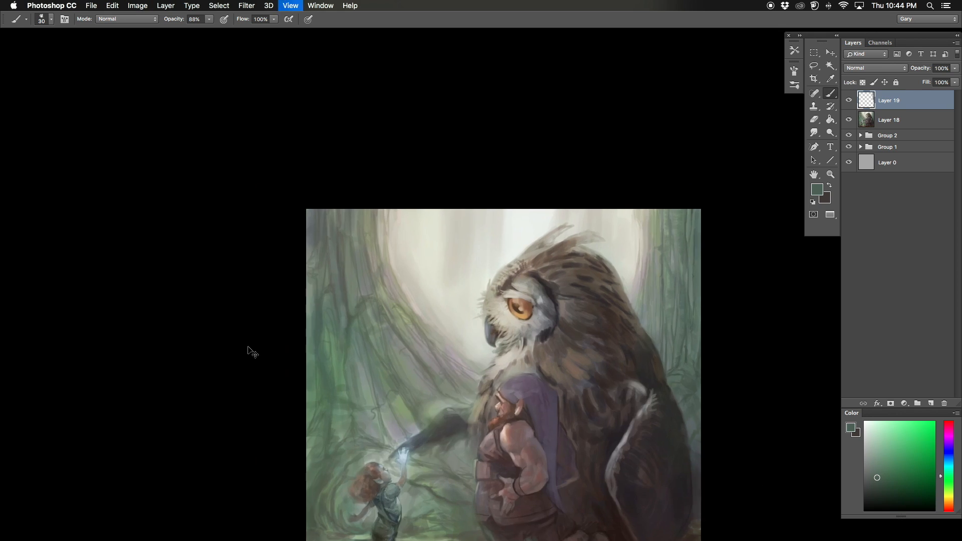
pyautogui.press('[')
pyautogui.keyDown('alt'); pyautogui.click(323, 265); pyautogui.keyUp('alt')
pyautogui.moveTo(323, 264); pyautogui.dragTo(329, 299)
pyautogui.keyDown('alt'); pyautogui.click(340, 204); pyautogui.keyUp('alt')
pyautogui.moveTo(319, 217)
pyautogui.mouseDown()
pyautogui.moveTo(327, 189)
pyautogui.moveTo(345, 239)
pyautogui.mouseUp()
pyautogui.keyDown('alt'); pyautogui.click(361, 279); pyautogui.keyUp('alt')
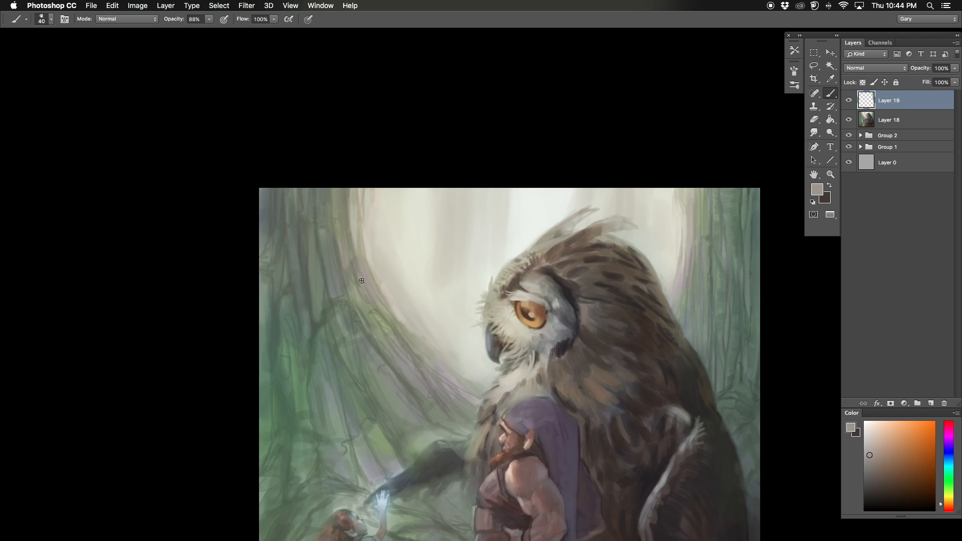
# Step: Paint pale warm gray strokes along the top of the large trunk beside the bright clearing with a size 30 brush
pyautogui.press('[')
pyautogui.keyDown('alt'); pyautogui.click(359, 251); pyautogui.keyUp('alt')
pyautogui.keyDown('alt'); pyautogui.click(348, 209); pyautogui.keyUp('alt')
pyautogui.moveTo(344, 190); pyautogui.dragTo(346, 220)
pyautogui.moveTo(331, 211); pyautogui.dragTo(329, 183)
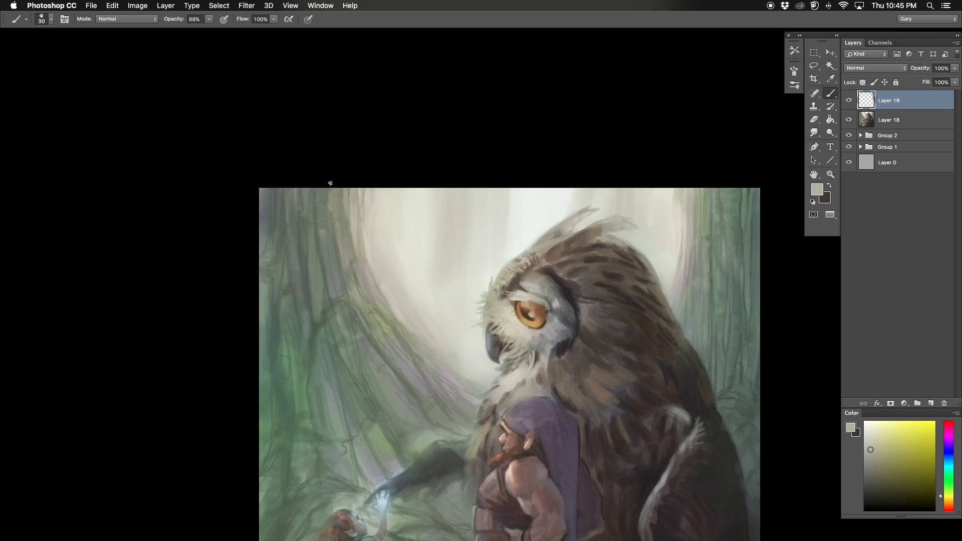
# Step: Enlarge the brush and paint sampled muted greens along the large trunk's sloping roots above the child
pyautogui.keyDown('alt'); pyautogui.click(331, 280); pyautogui.keyUp('alt')
pyautogui.press(']')
pyautogui.keyDown('alt'); pyautogui.click(349, 284); pyautogui.keyUp('alt')
pyautogui.moveTo(346, 283); pyautogui.dragTo(362, 309)
pyautogui.keyDown('alt'); pyautogui.click(351, 288); pyautogui.keyUp('alt')
pyautogui.moveTo(383, 374); pyautogui.dragTo(361, 343)
pyautogui.moveTo(409, 368); pyautogui.dragTo(371, 320)
pyautogui.moveTo(373, 373)
pyautogui.mouseDown()
pyautogui.moveTo(400, 420)
pyautogui.moveTo(349, 348)
pyautogui.mouseUp()
pyautogui.press('[')
pyautogui.press('[')
pyautogui.press('[')
pyautogui.press('[')
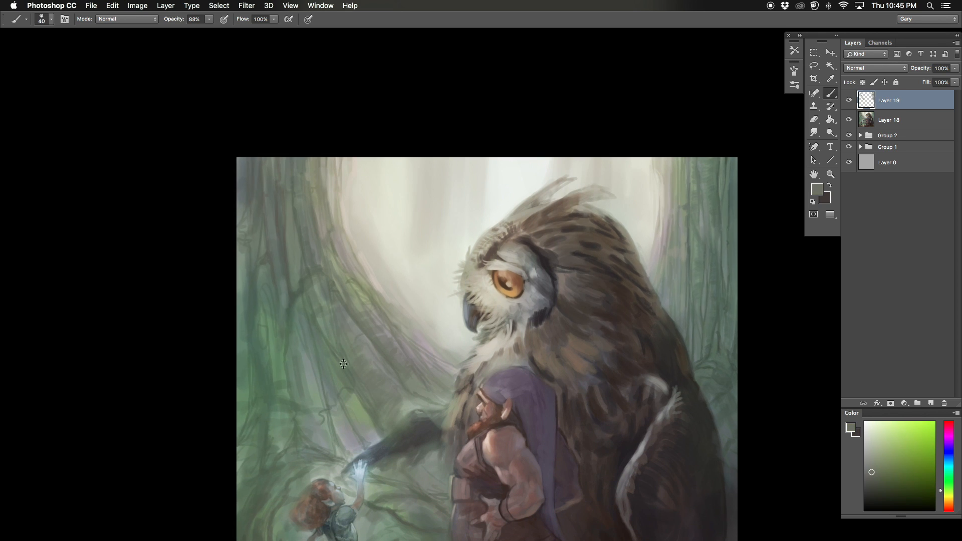
# Step: Sample gray-greens with a size 35 brush and soften the sloping roots around the owl's outstretched wing
pyautogui.keyDown('alt'); pyautogui.click(343, 364); pyautogui.keyUp('alt')
pyautogui.keyDown('alt'); pyautogui.click(344, 362); pyautogui.keyUp('alt')
pyautogui.keyDown('alt'); pyautogui.click(358, 350); pyautogui.keyUp('alt')
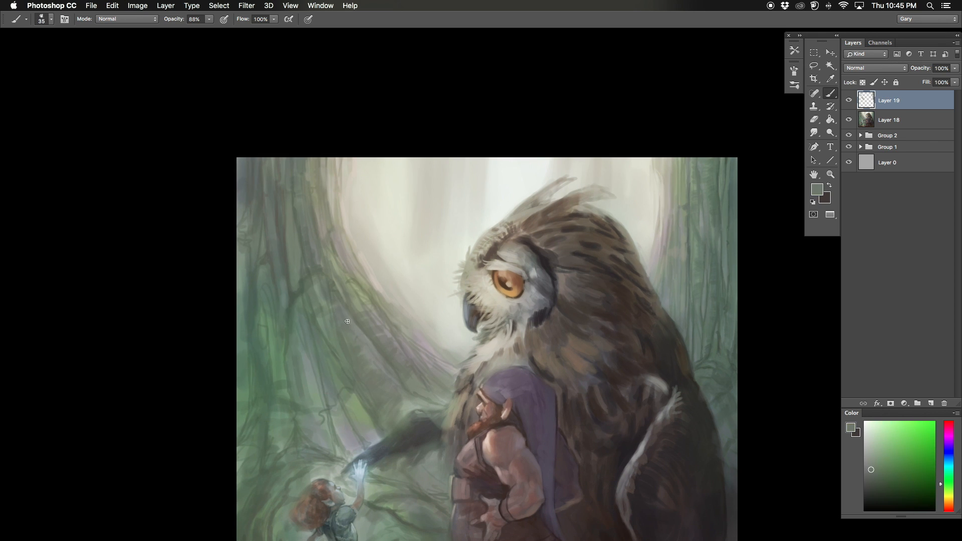
pyautogui.keyDown('alt'); pyautogui.click(355, 306); pyautogui.keyUp('alt')
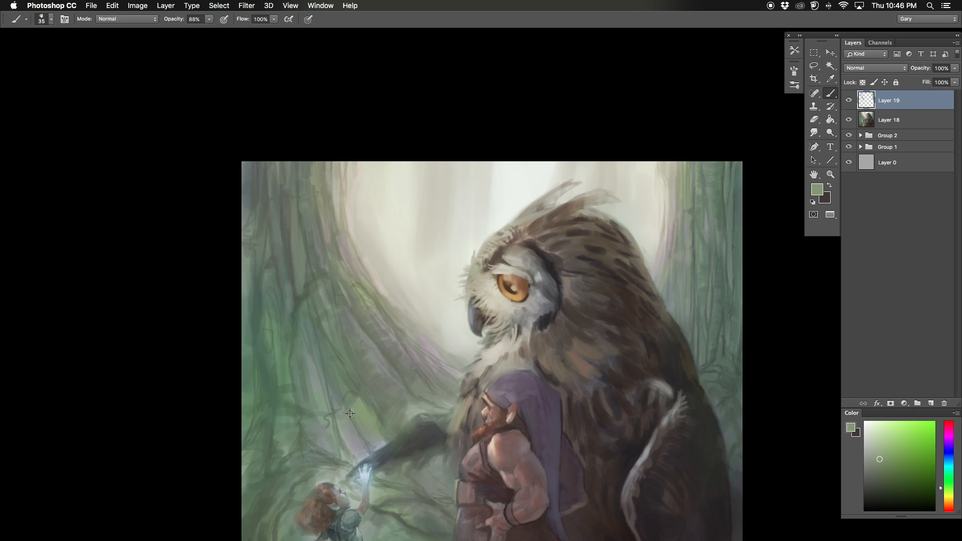
pyautogui.keyDown('alt'); pyautogui.click(350, 413); pyautogui.keyUp('alt')
pyautogui.moveTo(360, 415); pyautogui.dragTo(379, 446)
pyautogui.keyDown('alt'); pyautogui.click(344, 397); pyautogui.keyUp('alt')
# Step: Flip the canvas horizontally and paint sampled green strokes with an enlarged brush on the trunk's lower part above the child
pyautogui.press('F2')
pyautogui.press('super+minus')
pyautogui.moveTo(273, 418)
pyautogui.mouseDown()
pyautogui.moveTo(240, 401)
pyautogui.moveTo(234, 416)
pyautogui.mouseUp()
pyautogui.keyDown('alt'); pyautogui.click(598, 323); pyautogui.keyUp('alt')
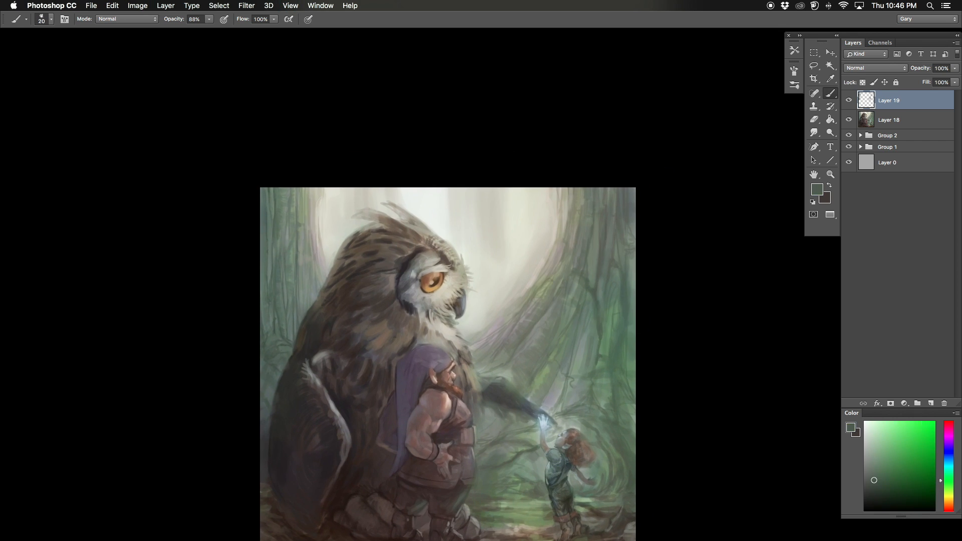
pyautogui.press(']')
pyautogui.press(']')
pyautogui.keyDown('alt'); pyautogui.click(618, 383); pyautogui.keyUp('alt')
pyautogui.keyDown('alt'); pyautogui.click(599, 372); pyautogui.keyUp('alt')
pyautogui.keyDown('alt'); pyautogui.click(622, 407); pyautogui.keyUp('alt')
pyautogui.moveTo(606, 381)
pyautogui.mouseDown()
pyautogui.moveTo(605, 408)
pyautogui.moveTo(628, 372)
pyautogui.mouseUp()
# Step: Pick a brighter green and paint vertical bark strokes along the large trunk's outer edge
pyautogui.click(867, 468)
pyautogui.click(878, 476)
pyautogui.moveTo(630, 247)
pyautogui.mouseDown()
pyautogui.moveTo(631, 287)
pyautogui.moveTo(631, 191)
pyautogui.mouseUp()
pyautogui.moveTo(621, 281); pyautogui.dragTo(632, 327)
pyautogui.keyDown('alt'); pyautogui.click(612, 308); pyautogui.keyUp('alt')
pyautogui.moveTo(628, 216); pyautogui.dragTo(628, 191)
pyautogui.keyDown('alt'); pyautogui.click(596, 250); pyautogui.keyUp('alt')
pyautogui.keyDown('alt'); pyautogui.click(584, 370); pyautogui.keyUp('alt')
# Step: Pick a muted blue and add cool bark accents to the large trunk above the child with a larger brush
pyautogui.click(948, 460)
pyautogui.click(882, 463)
pyautogui.press(']')
pyautogui.press(']')
pyautogui.moveTo(602, 320); pyautogui.dragTo(599, 353)
pyautogui.keyDown('alt'); pyautogui.click(627, 392); pyautogui.keyUp('alt')
pyautogui.moveTo(629, 392); pyautogui.dragTo(628, 374)
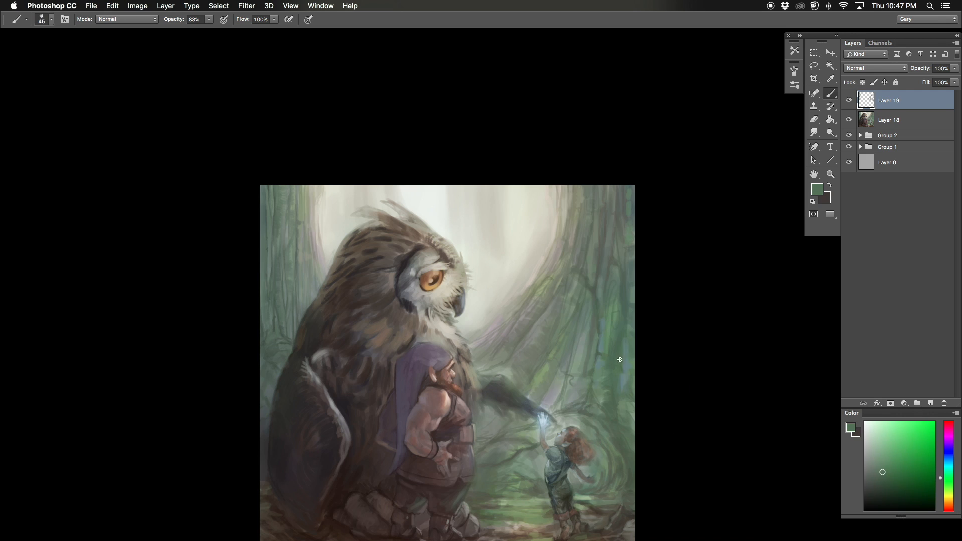
# Step: Sample greens and paint broad strokes over the large trunk and its roots down to the child's raised hand
pyautogui.keyDown('alt'); pyautogui.click(601, 344); pyautogui.keyUp('alt')
pyautogui.press(']')
pyautogui.moveTo(584, 333)
pyautogui.mouseDown()
pyautogui.moveTo(579, 356)
pyautogui.moveTo(591, 320)
pyautogui.mouseUp()
pyautogui.moveTo(561, 374); pyautogui.dragTo(559, 391)
pyautogui.moveTo(602, 287)
pyautogui.mouseDown()
pyautogui.moveTo(599, 256)
pyautogui.moveTo(588, 286)
pyautogui.mouseUp()
pyautogui.keyDown('alt'); pyautogui.click(573, 281); pyautogui.keyUp('alt')
pyautogui.keyDown('alt'); pyautogui.click(547, 368); pyautogui.keyUp('alt')
pyautogui.keyDown('alt'); pyautogui.click(534, 374); pyautogui.keyUp('alt')
pyautogui.press(']')
pyautogui.moveTo(541, 380); pyautogui.dragTo(535, 393)
# Step: Reduce the brush size and paint the mossy roots between the child and the dwarf and behind the child
pyautogui.moveTo(517, 458)
pyautogui.mouseDown()
pyautogui.moveTo(521, 424)
pyautogui.moveTo(498, 439)
pyautogui.moveTo(529, 455)
pyautogui.mouseUp()
pyautogui.press('[')
pyautogui.press('[')
pyautogui.keyDown('alt'); pyautogui.click(520, 421); pyautogui.keyUp('alt')
pyautogui.keyDown('alt'); pyautogui.click(545, 429); pyautogui.keyUp('alt')
pyautogui.keyDown('alt'); pyautogui.click(518, 440); pyautogui.keyUp('alt')
pyautogui.keyDown('alt'); pyautogui.click(484, 443); pyautogui.keyUp('alt')
pyautogui.moveTo(617, 418); pyautogui.dragTo(609, 398)
# Step: Flip the canvas back and paint sampled greens over the background roots between the child and the dwarf
pyautogui.press('F2')
pyautogui.moveTo(209, 338); pyautogui.dragTo(210, 345)
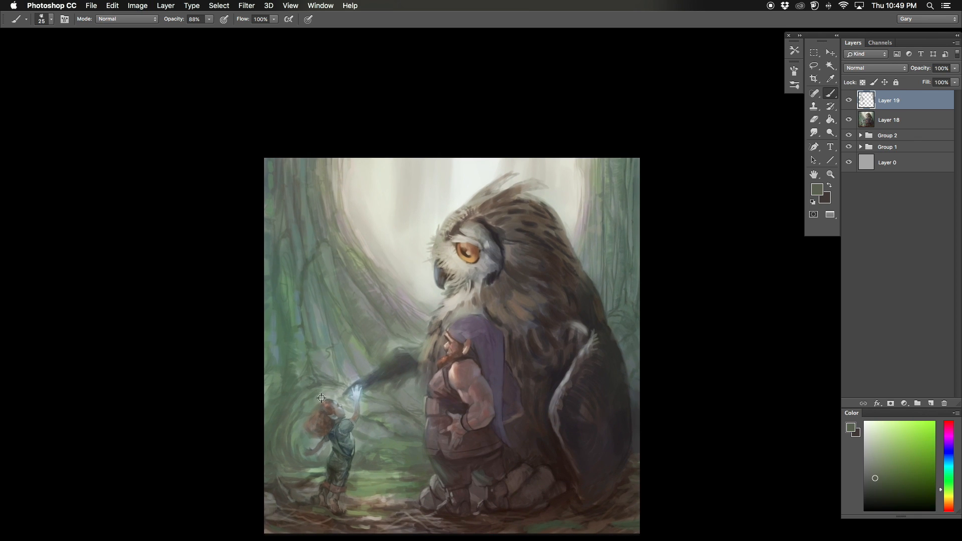
pyautogui.keyDown('alt'); pyautogui.click(303, 410); pyautogui.keyUp('alt')
pyautogui.press(']')
pyautogui.keyDown('alt'); pyautogui.click(382, 456); pyautogui.keyUp('alt')
pyautogui.keyDown('alt'); pyautogui.click(385, 444); pyautogui.keyUp('alt')
pyautogui.moveTo(387, 443)
pyautogui.mouseDown()
pyautogui.moveTo(400, 447)
pyautogui.moveTo(397, 427)
pyautogui.mouseUp()
pyautogui.keyDown('alt'); pyautogui.click(397, 426); pyautogui.keyUp('alt')
pyautogui.keyDown('alt'); pyautogui.click(396, 423); pyautogui.keyUp('alt')
# Step: Sample a dark green and paint the background above the child's head and beside the child's legs
pyautogui.keyDown('alt'); pyautogui.click(336, 380); pyautogui.keyUp('alt')
pyautogui.keyDown('alt'); pyautogui.click(322, 466); pyautogui.keyUp('alt')
pyautogui.press('[')
pyautogui.keyDown('alt'); pyautogui.click(322, 466); pyautogui.keyUp('alt')
pyautogui.moveTo(323, 465)
pyautogui.mouseDown()
pyautogui.moveTo(307, 476)
pyautogui.moveTo(294, 456)
pyautogui.mouseUp()
pyautogui.keyDown('alt'); pyautogui.click(320, 468); pyautogui.keyUp('alt')
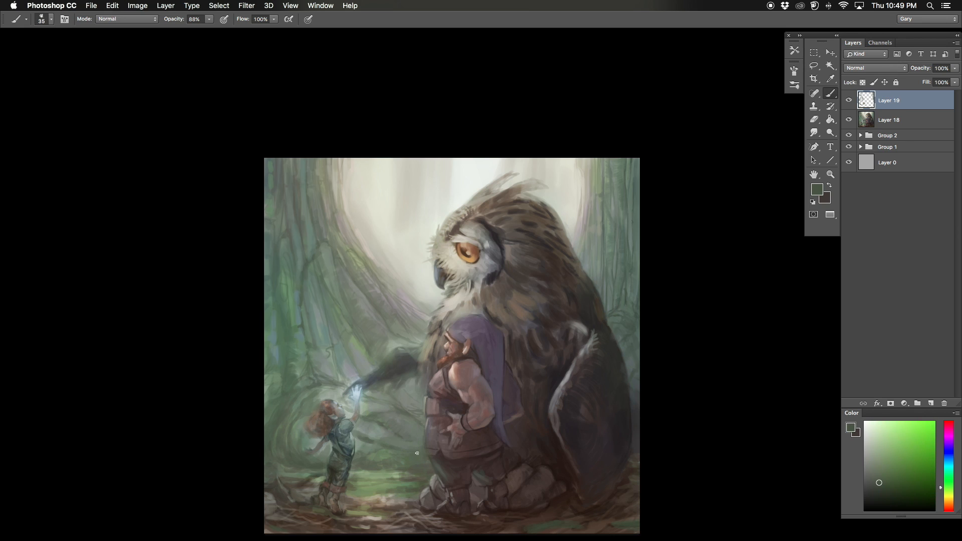
# Step: Paint the curved roots behind the child's head and back with a smaller brush
pyautogui.press('[')
pyautogui.moveTo(328, 396)
pyautogui.mouseDown()
pyautogui.moveTo(294, 413)
pyautogui.moveTo(271, 372)
pyautogui.mouseUp()
pyautogui.keyDown('alt'); pyautogui.click(289, 413); pyautogui.keyUp('alt')
pyautogui.keyDown('alt'); pyautogui.click(285, 413); pyautogui.keyUp('alt')
pyautogui.keyDown('alt'); pyautogui.click(276, 391); pyautogui.keyUp('alt')
# Step: Enlarge the brush and paint soft light green over the roots beneath the owl's outstretched wing and above the child
pyautogui.press(']')
pyautogui.press(']')
pyautogui.press(']')
pyautogui.keyDown('alt'); pyautogui.click(423, 384); pyautogui.keyUp('alt')
pyautogui.keyDown('alt'); pyautogui.click(410, 394); pyautogui.keyUp('alt')
pyautogui.keyDown('alt'); pyautogui.click(379, 368); pyautogui.keyUp('alt')
pyautogui.moveTo(377, 368); pyautogui.dragTo(407, 374)
pyautogui.moveTo(352, 351); pyautogui.dragTo(334, 356)
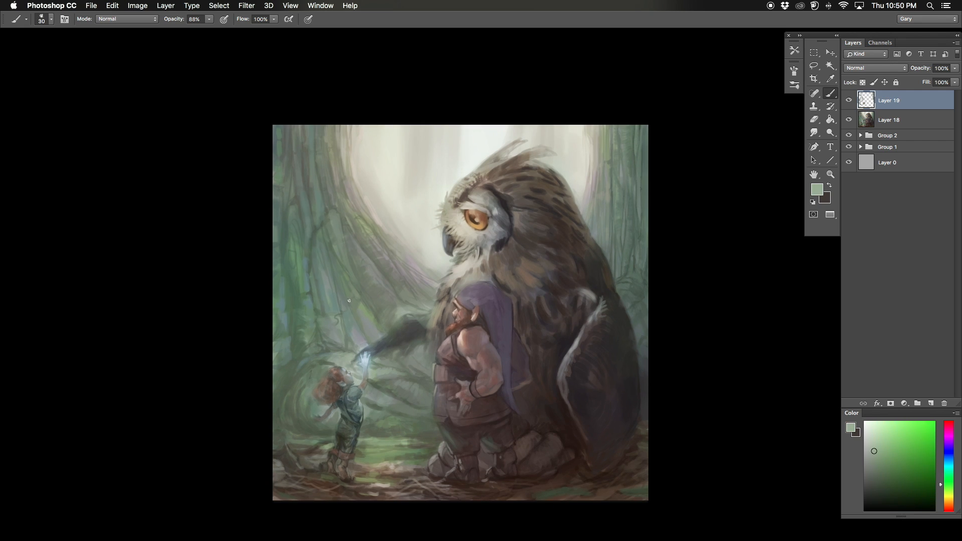
# Step: Paint light green strokes down the tree trunk and roots above the child, varying the brush size
pyautogui.press(']')
pyautogui.keyDown('alt'); pyautogui.click(364, 326); pyautogui.keyUp('alt')
pyautogui.keyDown('alt'); pyautogui.click(342, 330); pyautogui.keyUp('alt')
pyautogui.press('[')
pyautogui.press('[')
pyautogui.press('[')
pyautogui.press('[')
pyautogui.press('[')
pyautogui.keyDown('alt'); pyautogui.click(335, 298); pyautogui.keyUp('alt')
pyautogui.moveTo(329, 258); pyautogui.dragTo(336, 308)
pyautogui.moveTo(326, 232); pyautogui.dragTo(354, 351)
pyautogui.keyDown('alt'); pyautogui.click(344, 305); pyautogui.keyUp('alt')
pyautogui.keyDown('alt'); pyautogui.click(337, 351); pyautogui.keyUp('alt')
pyautogui.keyDown('alt'); pyautogui.click(345, 330); pyautogui.keyUp('alt')
pyautogui.keyDown('alt'); pyautogui.click(356, 346); pyautogui.keyUp('alt')
# Step: Blend sampled greens over the root surfaces between the large trunk and the owl's outstretched wing
pyautogui.press(']')
pyautogui.keyDown('alt'); pyautogui.click(420, 357); pyautogui.keyUp('alt')
pyautogui.keyDown('alt'); pyautogui.click(300, 290); pyautogui.keyUp('alt')
pyautogui.moveTo(304, 331)
pyautogui.mouseDown()
pyautogui.moveTo(310, 362)
pyautogui.moveTo(363, 350)
pyautogui.mouseUp()
pyautogui.keyDown('alt'); pyautogui.click(318, 346); pyautogui.keyUp('alt')
pyautogui.keyDown('alt'); pyautogui.click(331, 341); pyautogui.keyUp('alt')
pyautogui.press('[')
pyautogui.press('[')
pyautogui.keyDown('alt'); pyautogui.click(351, 335); pyautogui.keyUp('alt')
pyautogui.keyDown('alt'); pyautogui.click(346, 346); pyautogui.keyUp('alt')
pyautogui.keyDown('alt'); pyautogui.click(337, 323); pyautogui.keyUp('alt')
# Step: Flip the canvas horizontally and paint muted gray-green on the tree trunk behind the child with a larger brush
pyautogui.press('super+minus')
pyautogui.press('F2')
pyautogui.press('super+equal')
pyautogui.press(']')
pyautogui.press(']')
pyautogui.keyDown('alt'); pyautogui.click(595, 274); pyautogui.keyUp('alt')
pyautogui.moveTo(596, 273); pyautogui.dragTo(593, 300)
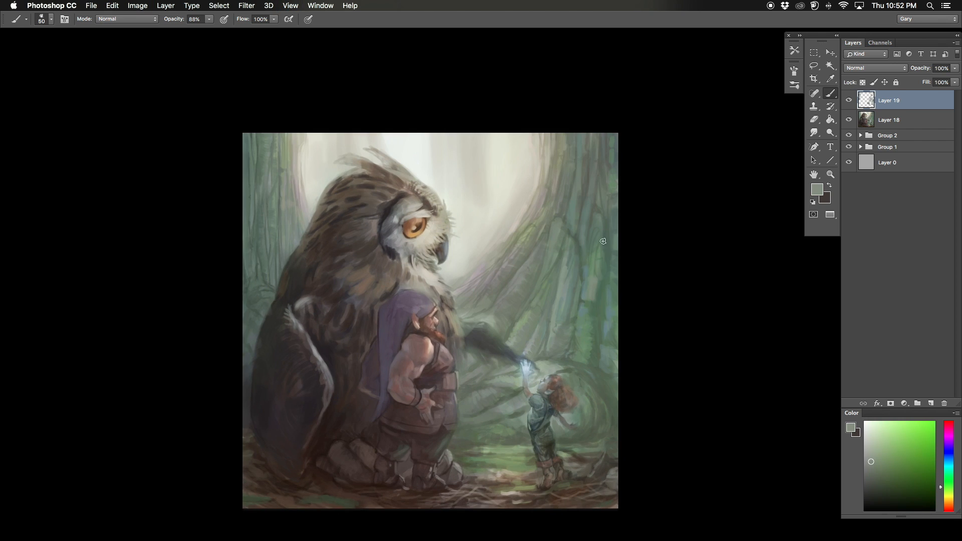
# Step: Add muted brown to the trunk bark and paint dark green over the curved roots behind the child's head
pyautogui.keyDown('alt'); pyautogui.click(494, 275); pyautogui.keyUp('alt')
pyautogui.click(874, 460)
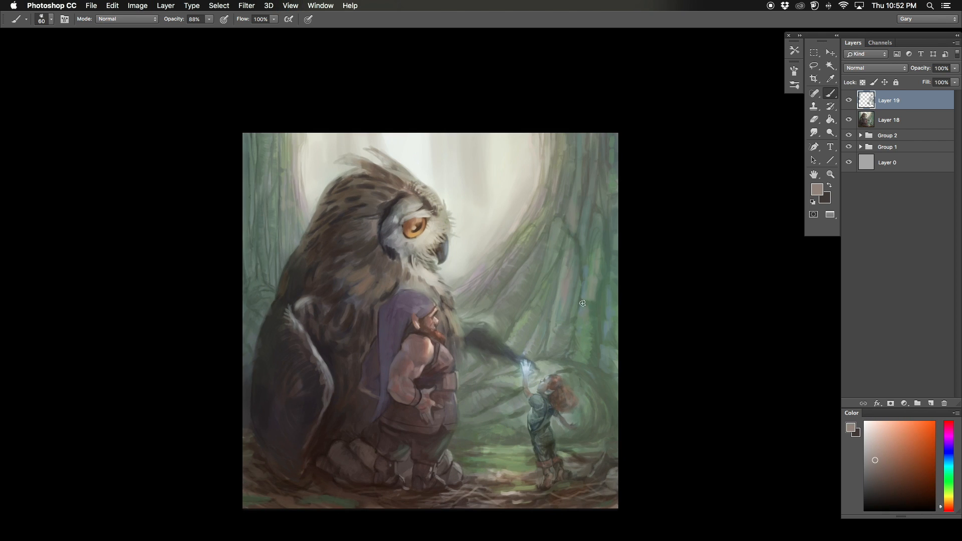
pyautogui.keyDown('alt'); pyautogui.click(596, 316); pyautogui.keyUp('alt')
pyautogui.moveTo(557, 358); pyautogui.dragTo(604, 372)
pyautogui.keyDown('alt'); pyautogui.click(587, 358); pyautogui.keyUp('alt')
pyautogui.press('[')
pyautogui.press('[')
pyautogui.press('[')
pyautogui.keyDown('alt'); pyautogui.click(600, 373); pyautogui.keyUp('alt')
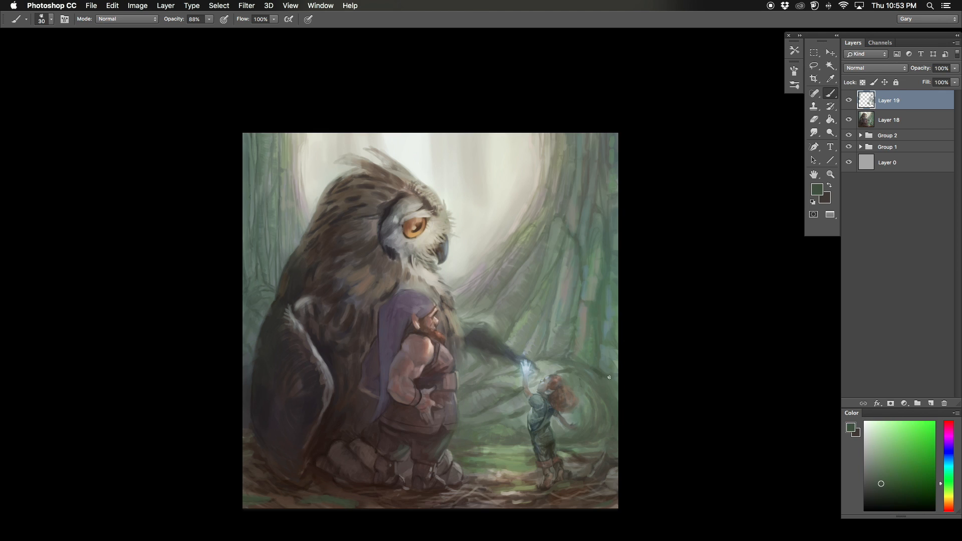
# Step: Paint muted gray bark planes on the trunk and roots above the child with a size 40 brush
pyautogui.press('super+minus')
pyautogui.press('super+equal')
pyautogui.press('[')
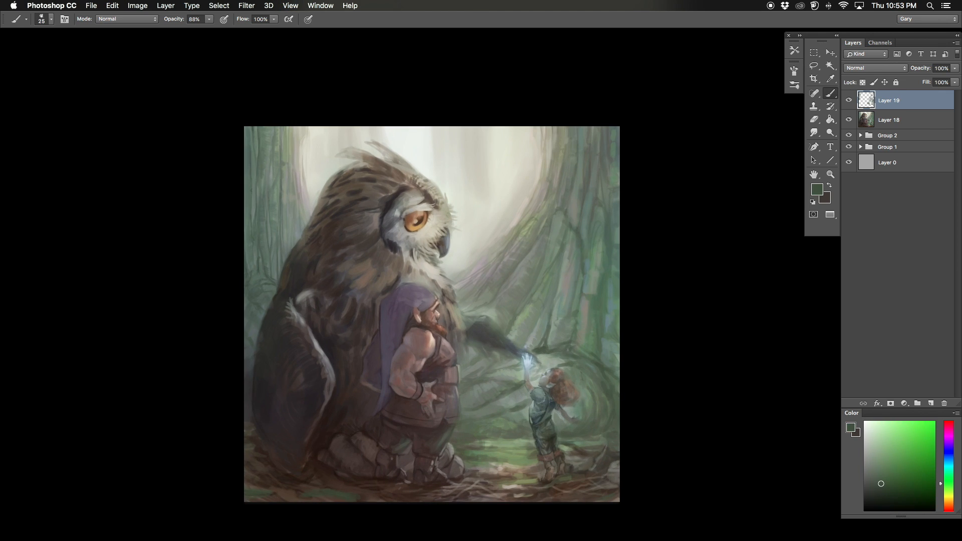
pyautogui.moveTo(431, 314); pyautogui.dragTo(470, 325)
pyautogui.press(']')
pyautogui.press(']')
pyautogui.keyDown('alt'); pyautogui.click(591, 325); pyautogui.keyUp('alt')
pyautogui.keyDown('alt'); pyautogui.click(576, 320); pyautogui.keyUp('alt')
pyautogui.keyDown('alt'); pyautogui.click(569, 349); pyautogui.keyUp('alt')
pyautogui.moveTo(570, 349)
pyautogui.mouseDown()
pyautogui.moveTo(586, 337)
pyautogui.moveTo(559, 312)
pyautogui.moveTo(570, 277)
pyautogui.mouseUp()
pyautogui.keyDown('alt'); pyautogui.click(554, 335); pyautogui.keyUp('alt')
pyautogui.press('super+minus')
pyautogui.press('super+equal')
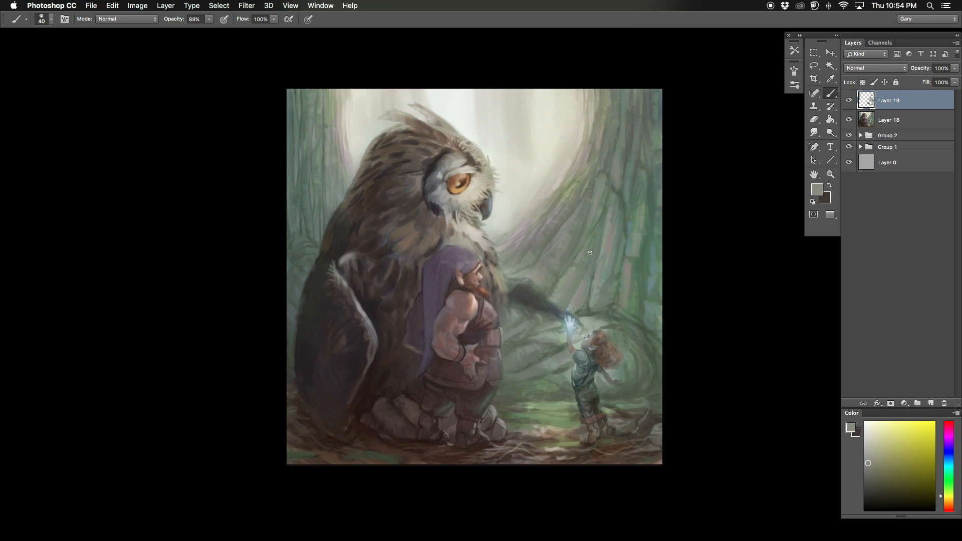
# Step: Draw dark green crevices down the trunk and between the roots above the child with a size 20 brush
pyautogui.press('[')
pyautogui.press('[')
pyautogui.press('[')
pyautogui.press('[')
pyautogui.press('[')
pyautogui.press('[')
pyautogui.keyDown('alt'); pyautogui.click(646, 311); pyautogui.keyUp('alt')
pyautogui.moveTo(646, 311); pyautogui.dragTo(648, 326)
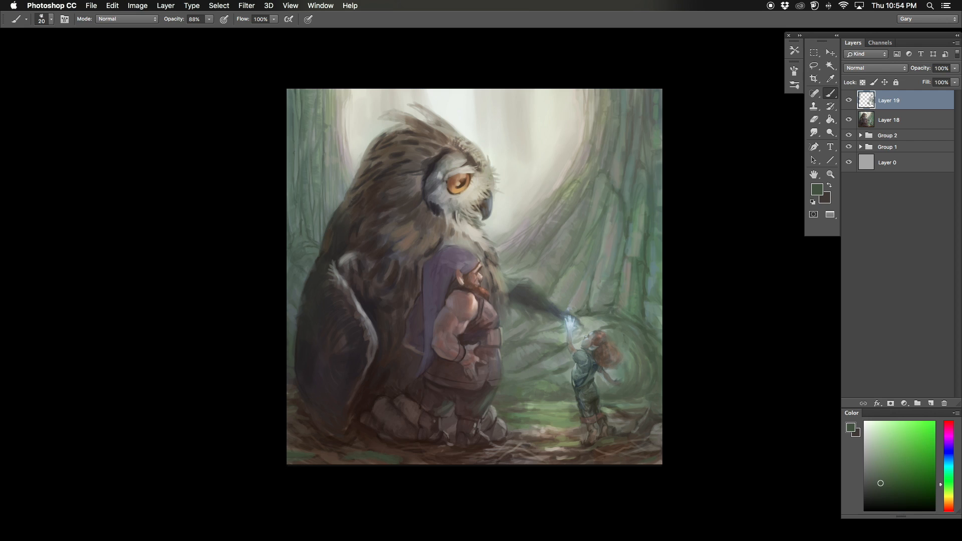
pyautogui.moveTo(646, 151); pyautogui.dragTo(655, 302)
pyautogui.moveTo(621, 260); pyautogui.dragTo(612, 283)
pyautogui.moveTo(611, 238); pyautogui.dragTo(614, 267)
pyautogui.moveTo(612, 271); pyautogui.dragTo(617, 266)
pyautogui.moveTo(584, 325); pyautogui.dragTo(607, 201)
pyautogui.moveTo(596, 234); pyautogui.dragTo(600, 215)
pyautogui.moveTo(599, 226); pyautogui.dragTo(583, 287)
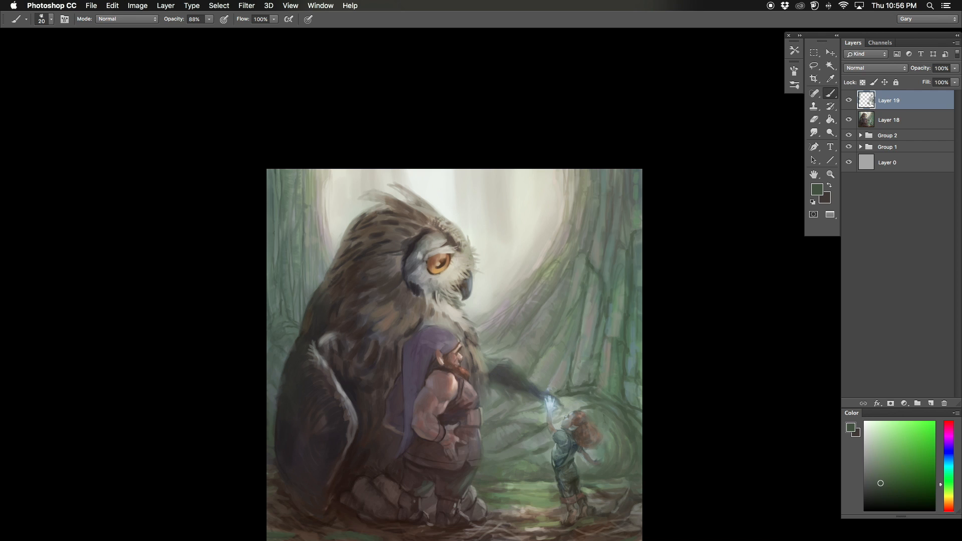
# Step: Pick a darker green for the foreground color and mirror the canvas horizontally
pyautogui.click(881, 492)
pyautogui.press('super+minus')
pyautogui.press('super+shift+h')
pyautogui.press('super+plus')
pyautogui.moveTo(209, 460); pyautogui.dragTo(221, 444)
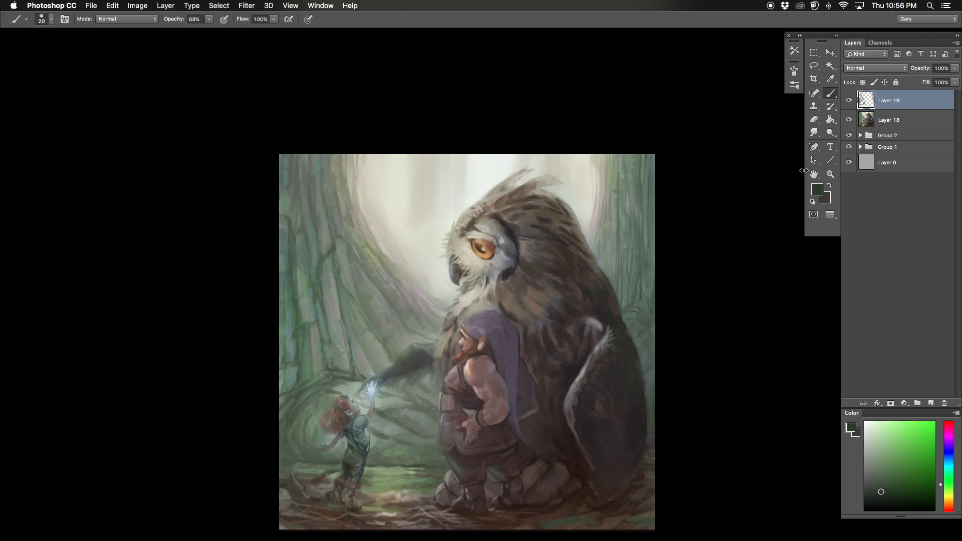
# Step: Sample a dark brown and refine the shadows on the dwarf's cloak and vest with a small brush
pyautogui.press('super+plus')
pyautogui.press('super+plus')
pyautogui.moveTo(466, 449); pyautogui.dragTo(450, 317)
pyautogui.press('super+plus')
pyautogui.press('[')
pyautogui.keyDown('alt'); pyautogui.click(566, 283); pyautogui.keyUp('alt')
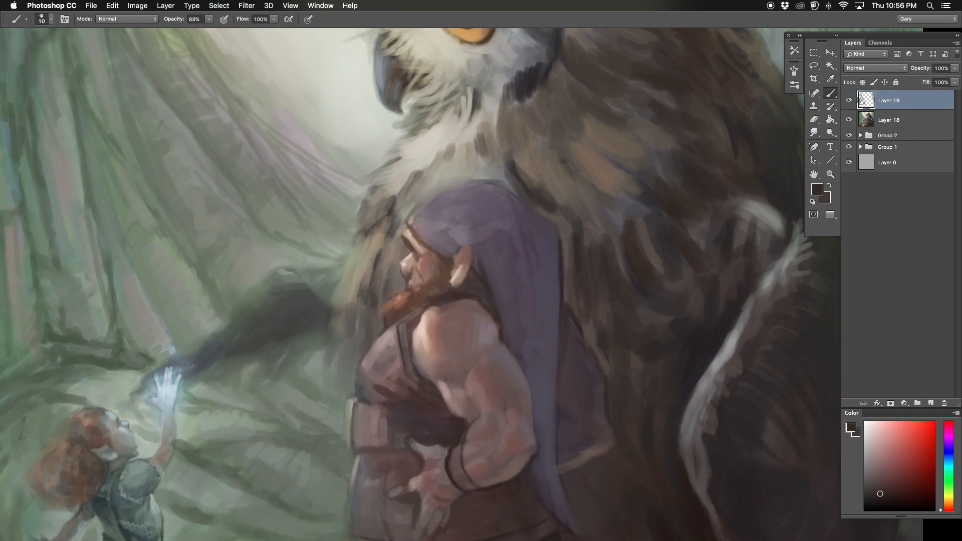
pyautogui.keyDown('alt'); pyautogui.click(556, 380); pyautogui.keyUp('alt')
pyautogui.press('[')
pyautogui.keyDown('alt'); pyautogui.click(431, 452); pyautogui.keyUp('alt')
pyautogui.moveTo(431, 351); pyautogui.dragTo(443, 355)
# Step: Refine the dwarf's beard, ear and brow with short strokes of sampled colors and a finer brush
pyautogui.keyDown('alt'); pyautogui.click(414, 300); pyautogui.keyUp('alt')
pyautogui.keyDown('alt'); pyautogui.click(404, 319); pyautogui.keyUp('alt')
pyautogui.moveTo(412, 310); pyautogui.dragTo(398, 328)
pyautogui.press('[')
pyautogui.keyDown('alt'); pyautogui.click(440, 291); pyautogui.keyUp('alt')
pyautogui.moveTo(452, 261); pyautogui.dragTo(459, 279)
pyautogui.keyDown('alt'); pyautogui.click(473, 273); pyautogui.keyUp('alt')
pyautogui.keyDown('alt'); pyautogui.click(434, 264); pyautogui.keyUp('alt')
pyautogui.moveTo(426, 244); pyautogui.dragTo(429, 253)
pyautogui.keyDown('alt'); pyautogui.click(426, 268); pyautogui.keyUp('alt')
# Step: Paint a reddish skin tone on the dwarf's nose and cheek with a size 15 brush
pyautogui.press(']')
pyautogui.press(']')
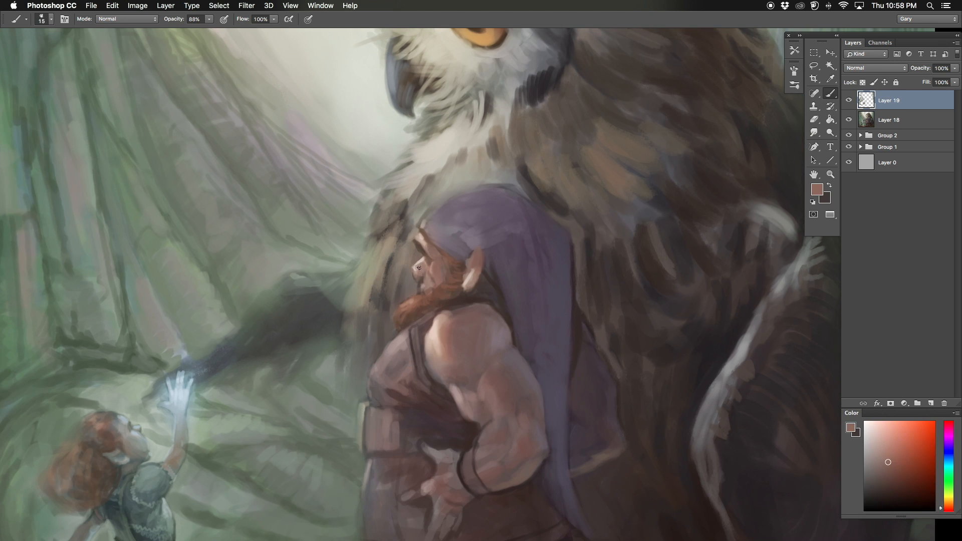
pyautogui.keyDown('alt'); pyautogui.click(423, 286); pyautogui.keyUp('alt')
pyautogui.keyDown('alt'); pyautogui.click(424, 273); pyautogui.keyUp('alt')
pyautogui.moveTo(426, 266); pyautogui.dragTo(426, 278)
pyautogui.press('[')
pyautogui.keyDown('alt'); pyautogui.click(420, 256); pyautogui.keyUp('alt')
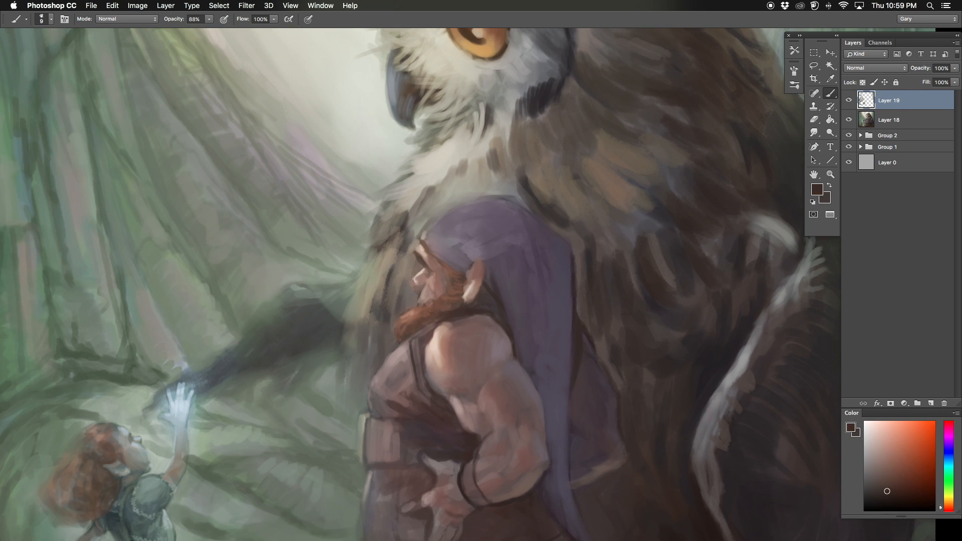
# Step: Define the dwarf's eye, nose and mouth with dark brown accents and pale pink skin highlights
pyautogui.keyDown('alt'); pyautogui.click(419, 271); pyautogui.keyUp('alt')
pyautogui.keyDown('alt'); pyautogui.click(422, 275); pyautogui.keyUp('alt')
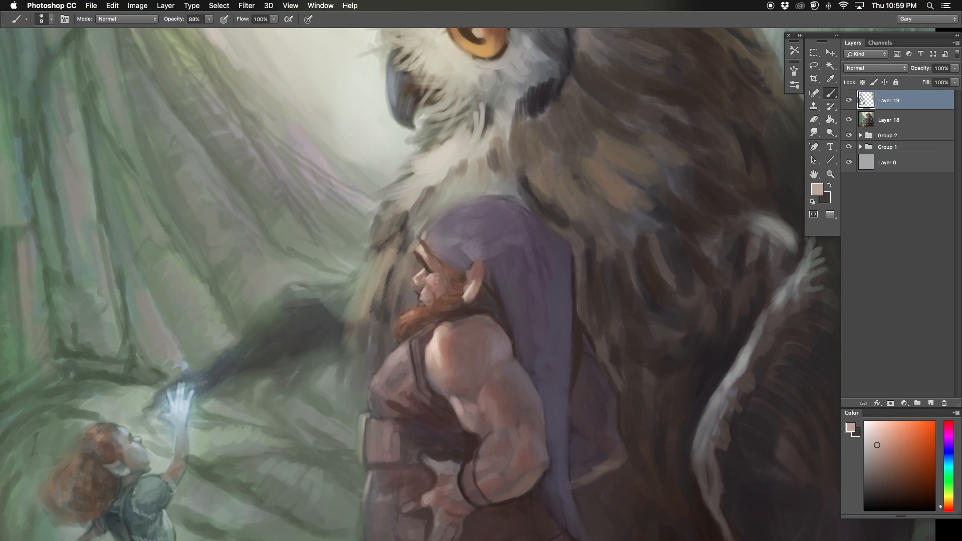
pyautogui.keyDown('alt'); pyautogui.click(426, 256); pyautogui.keyUp('alt')
pyautogui.moveTo(418, 255); pyautogui.dragTo(426, 265)
pyautogui.press(']')
pyautogui.keyDown('alt'); pyautogui.click(424, 262); pyautogui.keyUp('alt')
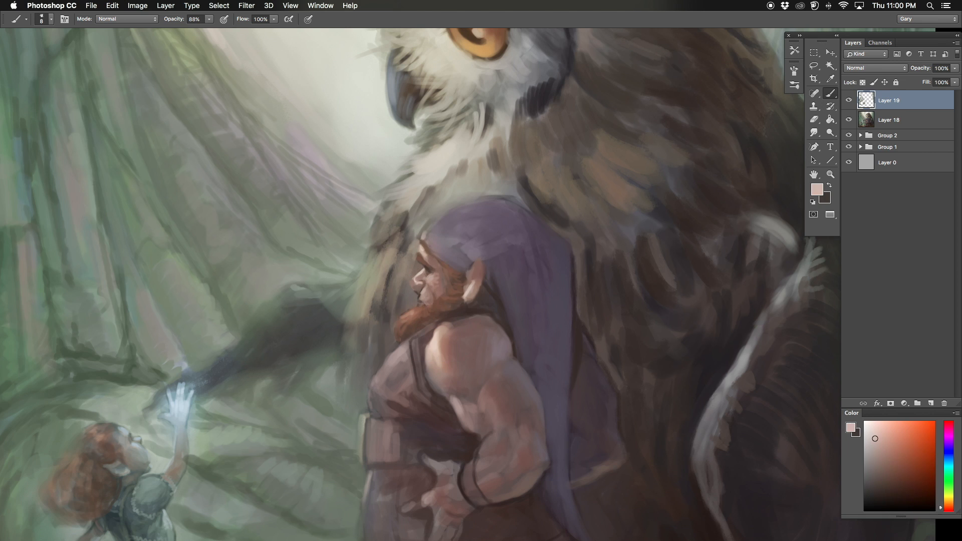
pyautogui.keyDown('alt'); pyautogui.click(427, 278); pyautogui.keyUp('alt')
# Step: Flip the canvas horizontally and paint muted pink skin on the dwarf's cheek beside the beard
pyautogui.press('super+shift+h')
pyautogui.keyDown('alt'); pyautogui.click(435, 294); pyautogui.keyUp('alt')
pyautogui.moveTo(439, 281); pyautogui.dragTo(443, 301)
pyautogui.keyDown('alt'); pyautogui.click(442, 301); pyautogui.keyUp('alt')
pyautogui.press('[')
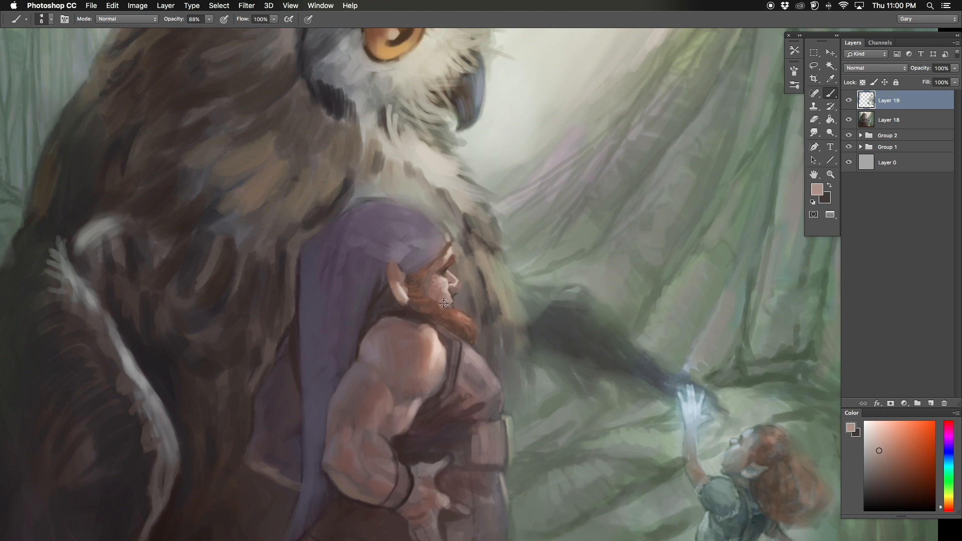
# Step: Paint the folds and edge of the dwarf's purple hood and refine the area around the ear and temple
pyautogui.keyDown('alt'); pyautogui.click(432, 251); pyautogui.keyUp('alt')
pyautogui.moveTo(443, 253); pyautogui.dragTo(413, 272)
pyautogui.keyDown('alt'); pyautogui.click(401, 235); pyautogui.keyUp('alt')
pyautogui.moveTo(405, 206)
pyautogui.mouseDown()
pyautogui.moveTo(436, 223)
pyautogui.moveTo(439, 258)
pyautogui.moveTo(405, 288)
pyautogui.mouseUp()
pyautogui.press('[')
pyautogui.press('[')
pyautogui.keyDown('alt'); pyautogui.click(453, 273); pyautogui.keyUp('alt')
pyautogui.keyDown('alt'); pyautogui.click(444, 262); pyautogui.keyUp('alt')
pyautogui.keyDown('alt'); pyautogui.click(405, 276); pyautogui.keyUp('alt')
pyautogui.moveTo(411, 279); pyautogui.dragTo(406, 290)
pyautogui.keyDown('alt'); pyautogui.click(419, 253); pyautogui.keyUp('alt')
pyautogui.press(']')
pyautogui.press(']')
pyautogui.press(']')
pyautogui.moveTo(428, 245); pyautogui.dragTo(411, 266)
# Step: Check the mirrored view and refine the dwarf's mouth and orange beard with a very fine brush
pyautogui.press('super+shift+h')
pyautogui.press('super+shift+h')
pyautogui.keyDown('alt'); pyautogui.click(456, 314); pyautogui.keyUp('alt')
pyautogui.press('[')
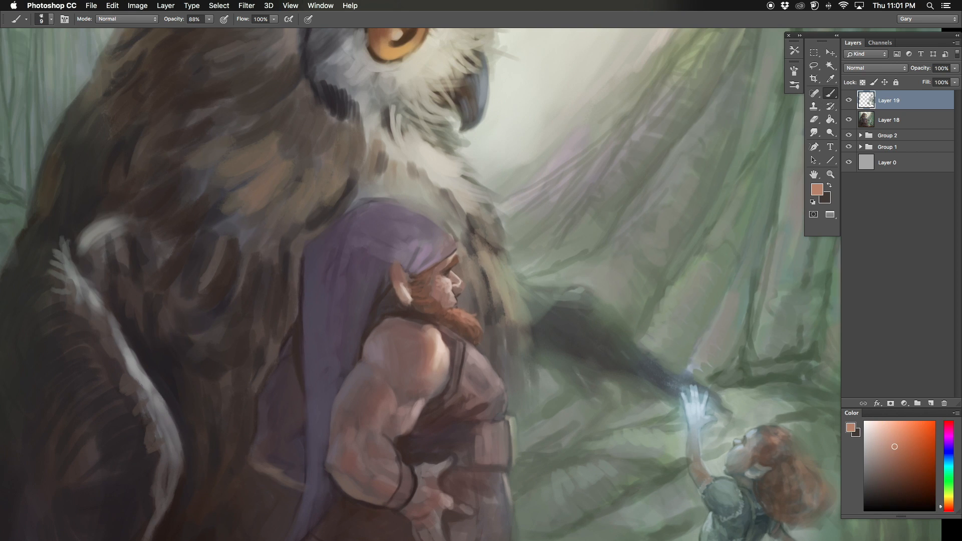
pyautogui.press('super+plus')
pyautogui.keyDown('alt'); pyautogui.click(462, 327); pyautogui.keyUp('alt')
pyautogui.press('[')
pyautogui.press('[')
pyautogui.press('[')
pyautogui.press('[')
pyautogui.keyDown('alt'); pyautogui.click(460, 346); pyautogui.keyUp('alt')
pyautogui.moveTo(469, 329); pyautogui.dragTo(466, 341)
pyautogui.keyDown('alt'); pyautogui.click(462, 341); pyautogui.keyUp('alt')
pyautogui.press('super+shift+h')
pyautogui.press('super+shift+h')
pyautogui.keyDown('alt'); pyautogui.click(463, 330); pyautogui.keyUp('alt')
pyautogui.keyDown('alt'); pyautogui.click(463, 337); pyautogui.keyUp('alt')
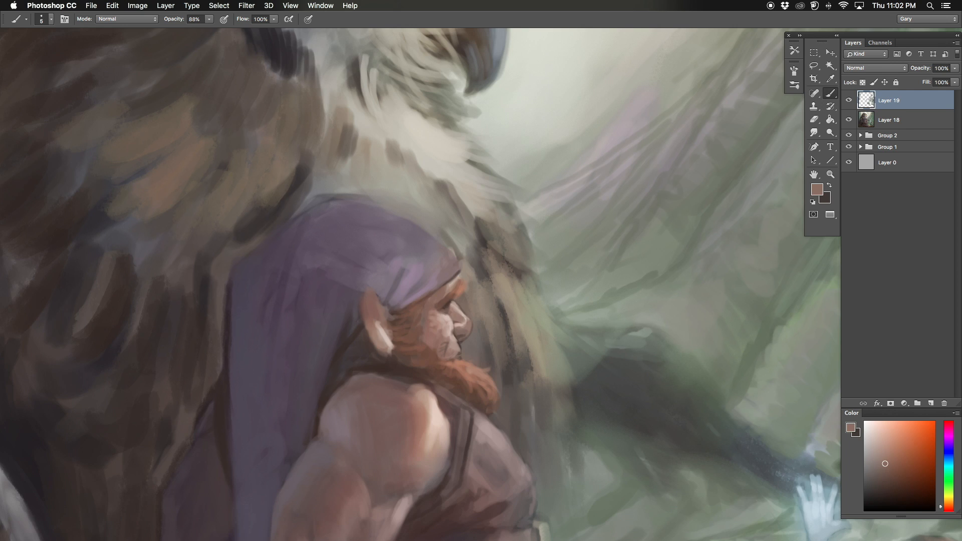
# Step: Mirror the canvas and paint sampled browns and muted pinks on the dwarf's vest, shoulder and upper arm
pyautogui.press('super+0')
pyautogui.press('super+shift+h')
pyautogui.press('super+plus')
pyautogui.press('super+plus')
pyautogui.press(']')
pyautogui.press(']')
pyautogui.press(']')
pyautogui.press(']')
pyautogui.keyDown('alt'); pyautogui.click(463, 321); pyautogui.keyUp('alt')
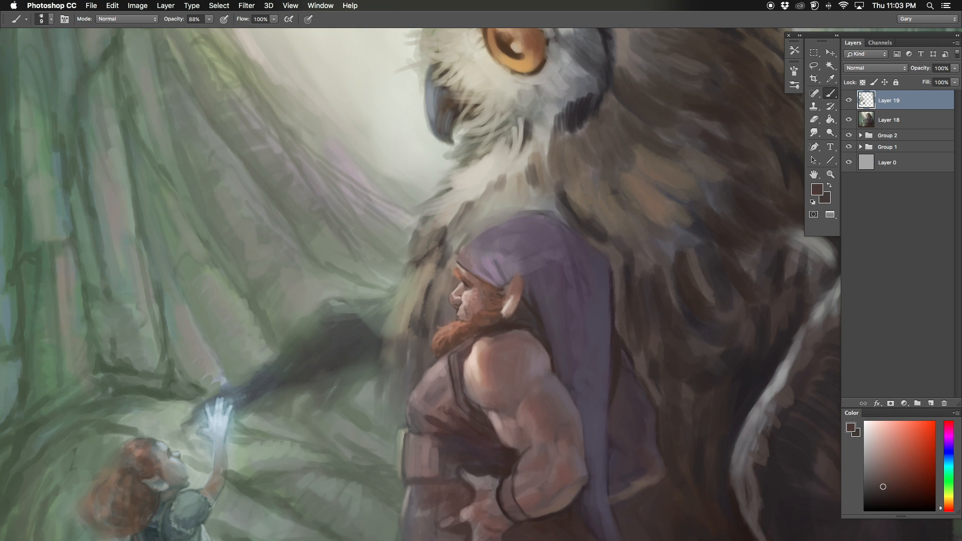
pyautogui.keyDown('alt'); pyautogui.click(455, 373); pyautogui.keyUp('alt')
pyautogui.press(']')
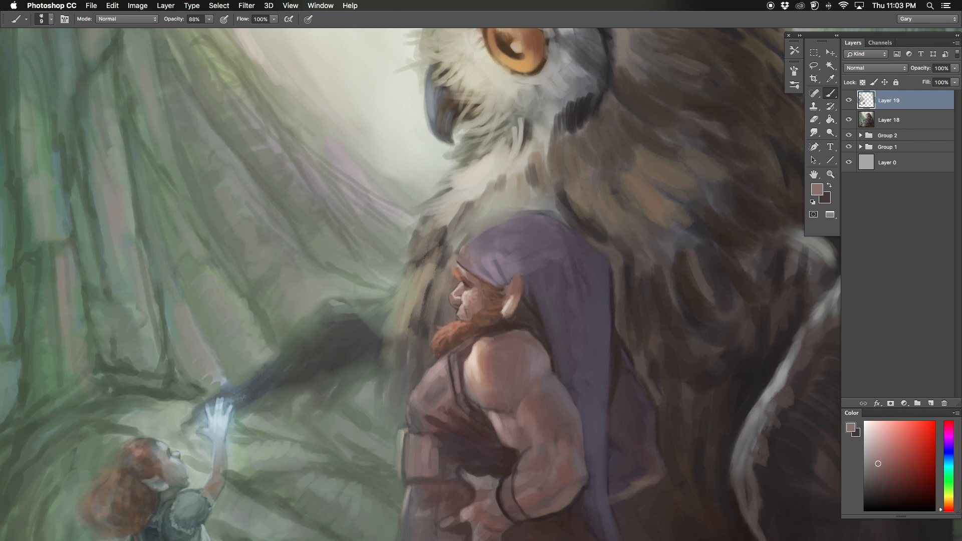
pyautogui.keyDown('alt'); pyautogui.click(484, 387); pyautogui.keyUp('alt')
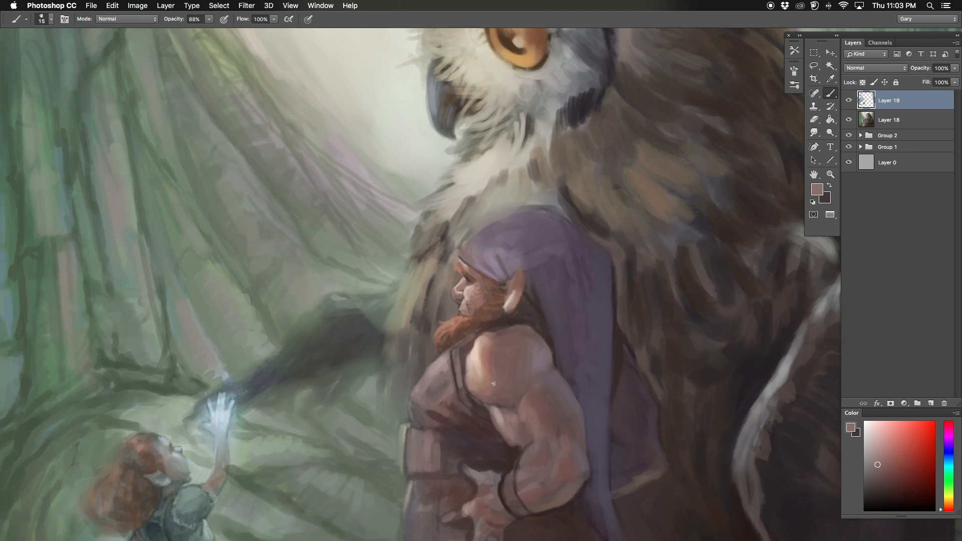
pyautogui.keyDown('alt'); pyautogui.click(507, 425); pyautogui.keyUp('alt')
# Step: Mirror the canvas and paint muted pink skin tones on the dwarf's forearm and inner elbow with a 15 px brush
pyautogui.press('super+shift+h')
pyautogui.press('super+minus')
pyautogui.press(']')
pyautogui.keyDown('alt'); pyautogui.click(464, 381); pyautogui.keyUp('alt')
pyautogui.keyDown('alt'); pyautogui.click(435, 402); pyautogui.keyUp('alt')
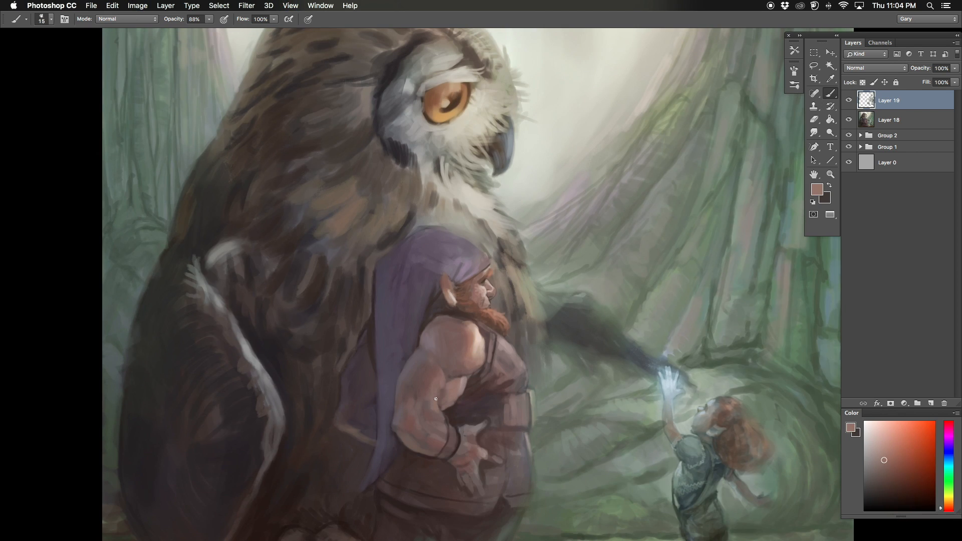
pyautogui.press(']')
pyautogui.keyDown('alt'); pyautogui.click(425, 407); pyautogui.keyUp('alt')
pyautogui.keyDown('alt'); pyautogui.click(425, 407); pyautogui.keyUp('alt')
pyautogui.moveTo(423, 414); pyautogui.dragTo(424, 399)
pyautogui.keyDown('alt'); pyautogui.click(436, 404); pyautogui.keyUp('alt')
pyautogui.keyDown('alt'); pyautogui.click(447, 396); pyautogui.keyUp('alt')
pyautogui.keyDown('alt'); pyautogui.click(435, 393); pyautogui.keyUp('alt')
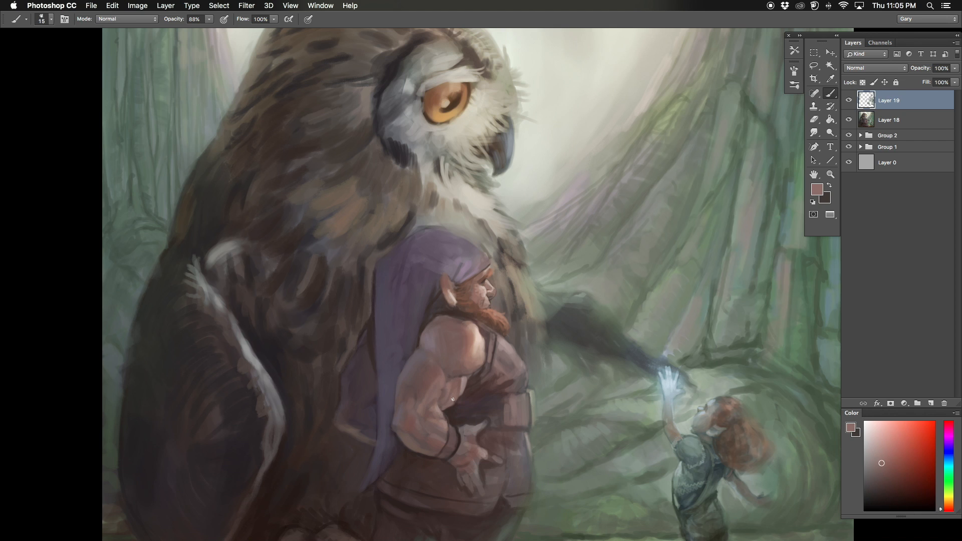
# Step: Refine the muscle shading along the dwarf's outer forearm and elbow, and flip the canvas back to check the whole picture
pyautogui.keyDown('alt'); pyautogui.click(423, 406); pyautogui.keyUp('alt')
pyautogui.press(']')
pyautogui.keyDown('alt'); pyautogui.click(404, 407); pyautogui.keyUp('alt')
pyautogui.keyDown('alt'); pyautogui.click(418, 401); pyautogui.keyUp('alt')
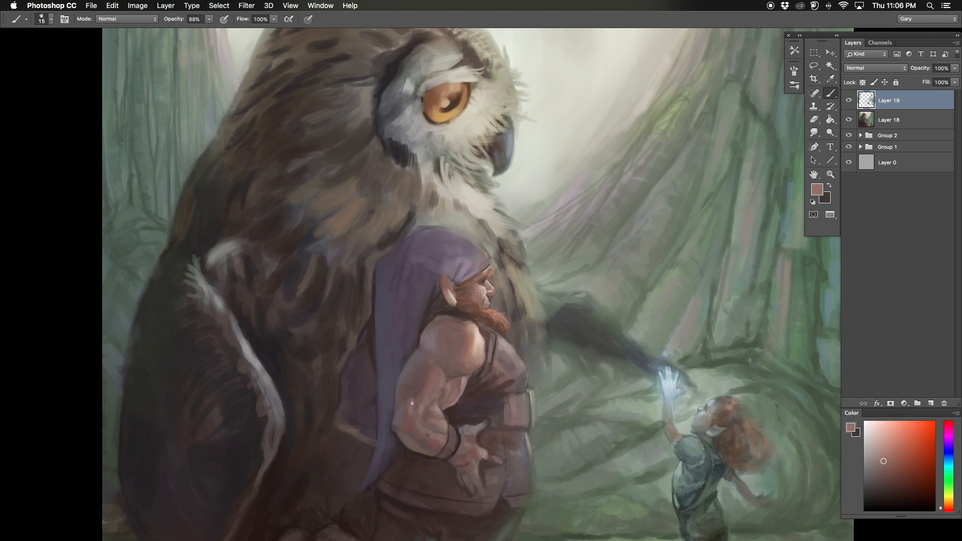
pyautogui.moveTo(411, 390); pyautogui.dragTo(409, 405)
pyautogui.keyDown('alt'); pyautogui.click(407, 406); pyautogui.keyUp('alt')
pyautogui.moveTo(411, 398); pyautogui.dragTo(408, 414)
pyautogui.press(']')
pyautogui.press('super+shift+h')
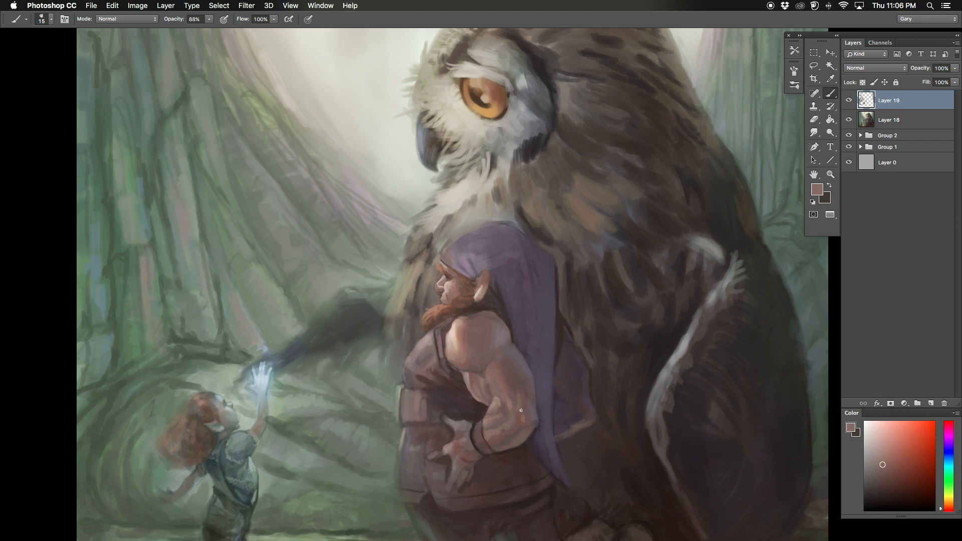
pyautogui.keyDown('alt'); pyautogui.click(475, 376); pyautogui.keyUp('alt')
pyautogui.press('super+minus')
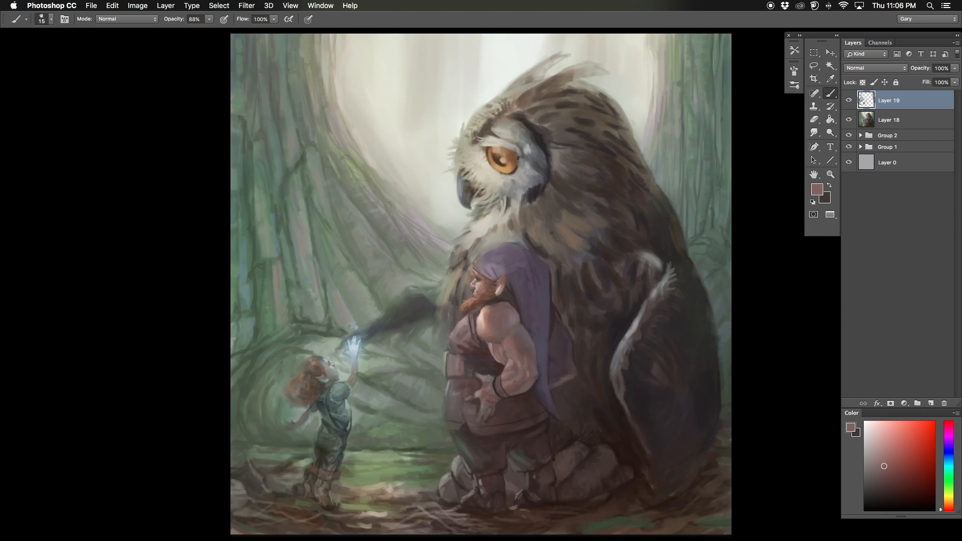
# Step: Touch up the dwarf's elbow with muted reddish-brown strokes
pyautogui.press('super+equal')
pyautogui.keyDown('alt'); pyautogui.click(552, 410); pyautogui.keyUp('alt')
pyautogui.keyDown('alt'); pyautogui.click(562, 426); pyautogui.keyUp('alt')
pyautogui.keyDown('alt'); pyautogui.click(561, 423); pyautogui.keyUp('alt')
# Step: Paint the folds and highlights on the chest and strap of the dwarf's vest with a smaller brush
pyautogui.press('[')
pyautogui.press('[')
pyautogui.keyDown('alt'); pyautogui.click(463, 362); pyautogui.keyUp('alt')
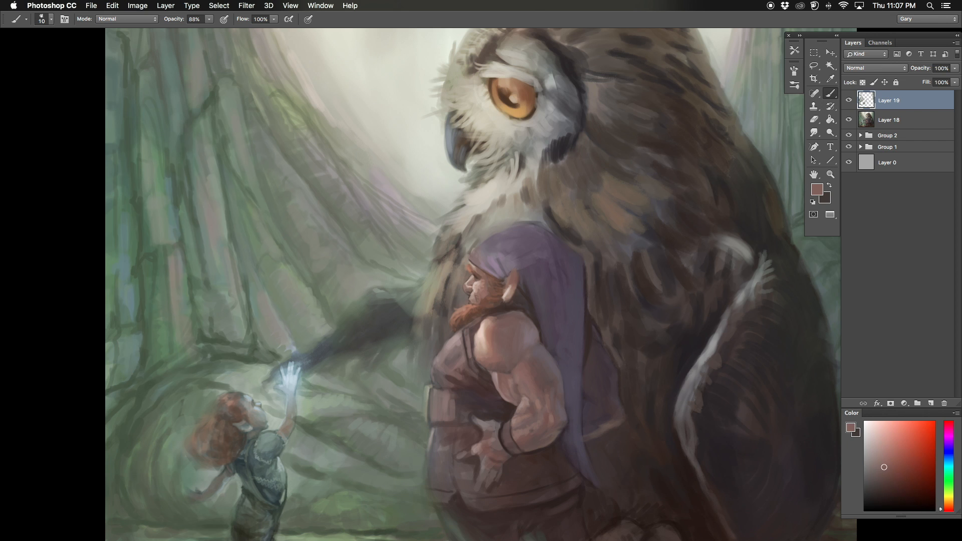
pyautogui.press('super+minus')
pyautogui.press('super+equal')
pyautogui.keyDown('alt'); pyautogui.click(467, 361); pyautogui.keyUp('alt')
pyautogui.press('[')
pyautogui.keyDown('alt'); pyautogui.click(474, 341); pyautogui.keyUp('alt')
pyautogui.moveTo(464, 347)
pyautogui.mouseDown()
pyautogui.moveTo(469, 355)
pyautogui.moveTo(455, 361)
pyautogui.mouseUp()
pyautogui.keyDown('alt'); pyautogui.click(452, 352); pyautogui.keyUp('alt')
pyautogui.moveTo(455, 343)
pyautogui.mouseDown()
pyautogui.moveTo(432, 375)
pyautogui.moveTo(447, 342)
pyautogui.mouseUp()
pyautogui.keyDown('alt'); pyautogui.click(432, 366); pyautogui.keyUp('alt')
pyautogui.keyDown('alt'); pyautogui.click(453, 321); pyautogui.keyUp('alt')
# Step: Paint the front of the dwarf's vest at the belly and refine the fingers of his hand
pyautogui.keyDown('alt'); pyautogui.click(451, 382); pyautogui.keyUp('alt')
pyautogui.keyDown('alt'); pyautogui.click(452, 384); pyautogui.keyUp('alt')
pyautogui.moveTo(451, 384); pyautogui.dragTo(449, 407)
pyautogui.press('[')
pyautogui.keyDown('alt'); pyautogui.click(445, 401); pyautogui.keyUp('alt')
pyautogui.keyDown('alt'); pyautogui.click(487, 441); pyautogui.keyUp('alt')
pyautogui.moveTo(491, 437)
pyautogui.mouseDown()
pyautogui.moveTo(475, 443)
pyautogui.moveTo(495, 457)
pyautogui.mouseUp()
pyautogui.keyDown('alt'); pyautogui.click(488, 447); pyautogui.keyUp('alt')
pyautogui.press('[')
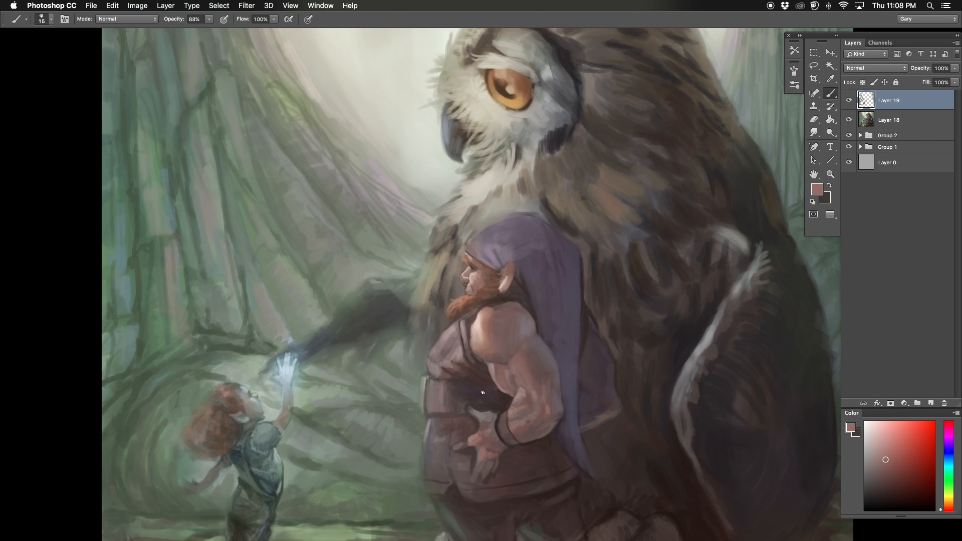
# Step: Darken the inside of the dwarf's pointed ear with a fine brush
pyautogui.keyDown('alt'); pyautogui.click(510, 269); pyautogui.keyUp('alt')
pyautogui.press('[')
pyautogui.keyDown('alt'); pyautogui.click(508, 262); pyautogui.keyUp('alt')
# Step: Paint the folds and back edge of the dwarf's purple hood with a larger brush
pyautogui.press(']')
pyautogui.press(']')
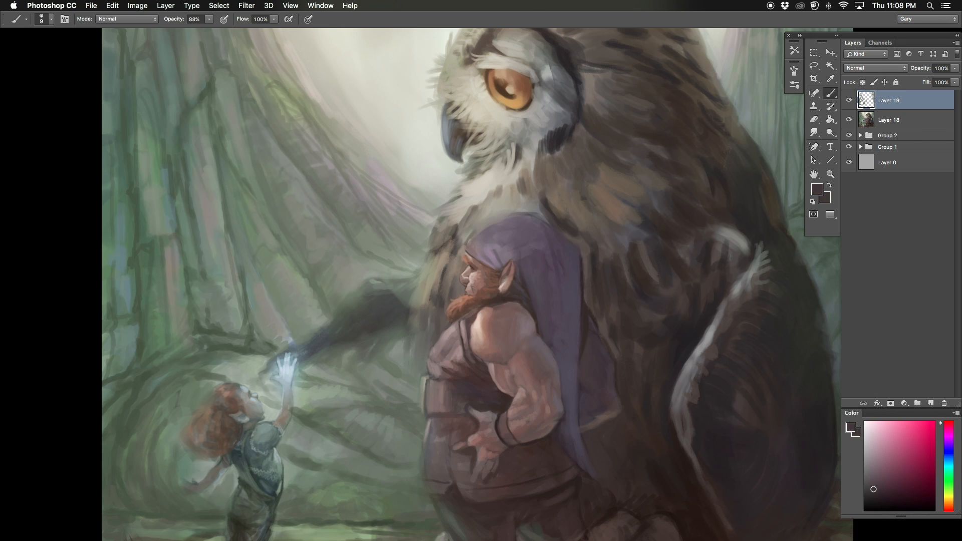
pyautogui.keyDown('alt'); pyautogui.click(566, 255); pyautogui.keyUp('alt')
pyautogui.moveTo(582, 258); pyautogui.dragTo(582, 293)
pyautogui.press(']')
pyautogui.press(']')
pyautogui.keyDown('alt'); pyautogui.click(506, 239); pyautogui.keyUp('alt')
pyautogui.moveTo(526, 241)
pyautogui.mouseDown()
pyautogui.moveTo(542, 250)
pyautogui.moveTo(514, 250)
pyautogui.moveTo(519, 258)
pyautogui.mouseUp()
pyautogui.keyDown('alt'); pyautogui.click(529, 257); pyautogui.keyUp('alt')
# Step: Mirror the canvas, define the dwarf's ear with small orange-brown strokes, and flip back to the full picture
pyautogui.press('F2')
pyautogui.press('super+plus')
pyautogui.keyDown('alt'); pyautogui.click(479, 303); pyautogui.keyUp('alt')
pyautogui.press('[')
pyautogui.press('[')
pyautogui.press('[')
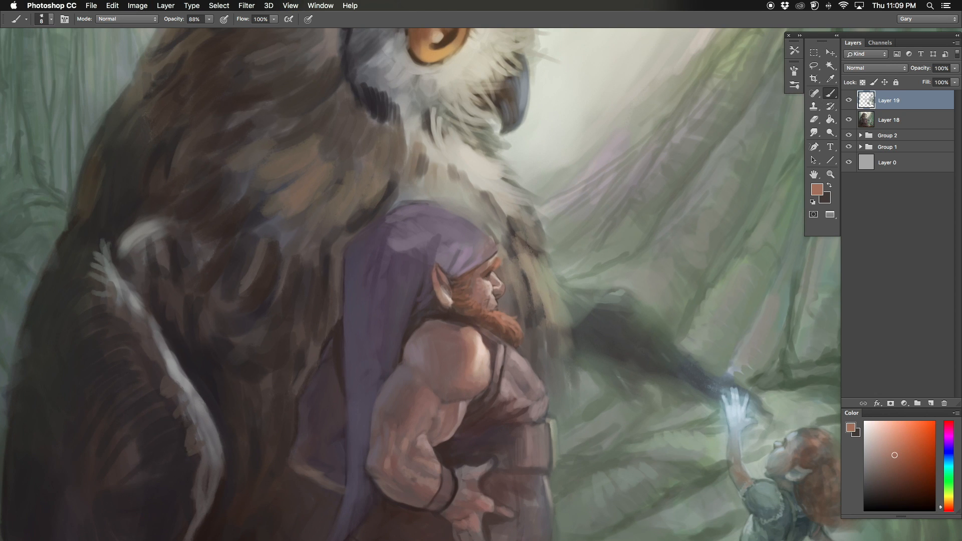
pyautogui.keyDown('alt'); pyautogui.click(434, 276); pyautogui.keyUp('alt')
pyautogui.keyDown('alt'); pyautogui.click(449, 278); pyautogui.keyUp('alt')
pyautogui.press('F2')
pyautogui.press('super+0')
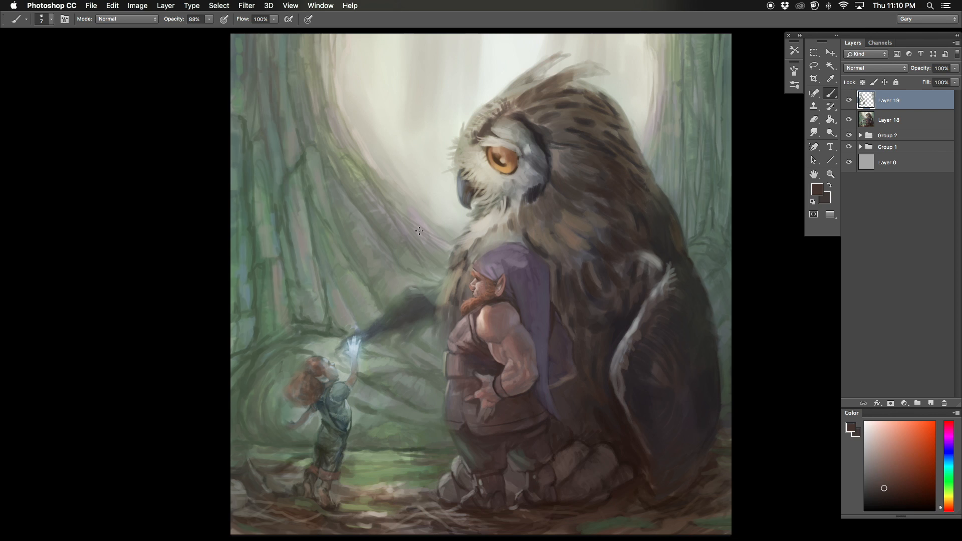
# Step: Sharpen the dwarf's ear and the shadow below it with fine dark brown strokes
pyautogui.press('super+plus')
pyautogui.keyDown('alt'); pyautogui.click(524, 200); pyautogui.keyUp('alt')
pyautogui.press('[')
pyautogui.keyDown('alt'); pyautogui.click(524, 200); pyautogui.keyUp('alt')
pyautogui.keyDown('alt'); pyautogui.click(521, 206); pyautogui.keyUp('alt')
pyautogui.keyDown('alt'); pyautogui.click(524, 210); pyautogui.keyUp('alt')
pyautogui.press(']')
pyautogui.press(']')
pyautogui.keyDown('alt'); pyautogui.click(525, 220); pyautogui.keyUp('alt')
# Step: Paint muted pink on the dwarf's hand and outline the fingertips with sampled dark brown
pyautogui.press(']')
pyautogui.press(']')
pyautogui.press(']')
pyautogui.keyDown('alt'); pyautogui.click(493, 395); pyautogui.keyUp('alt')
pyautogui.keyDown('alt'); pyautogui.click(504, 404); pyautogui.keyUp('alt')
pyautogui.keyDown('alt'); pyautogui.click(515, 384); pyautogui.keyUp('alt')
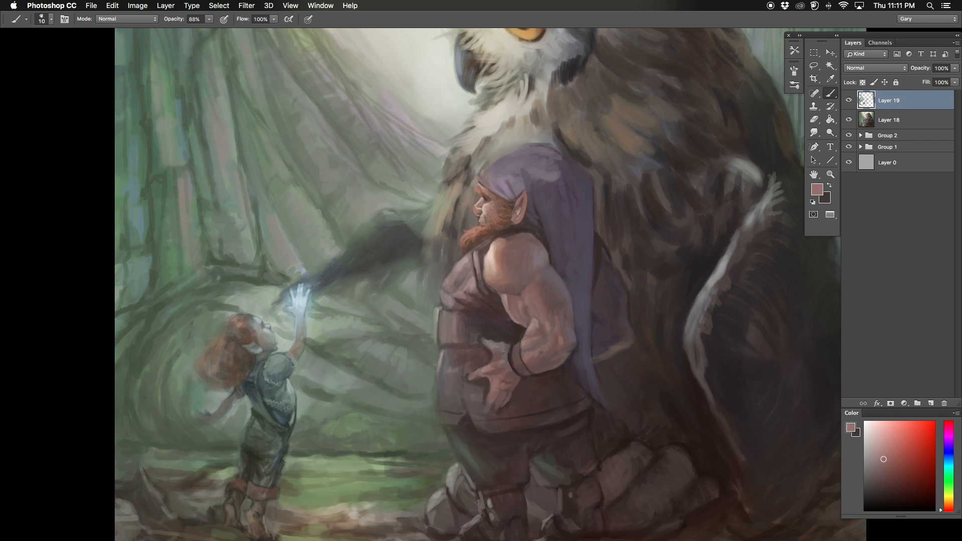
pyautogui.keyDown('alt'); pyautogui.click(487, 403); pyautogui.keyUp('alt')
pyautogui.press('[')
pyautogui.press('[')
pyautogui.press('[')
pyautogui.keyDown('alt'); pyautogui.click(487, 411); pyautogui.keyUp('alt')
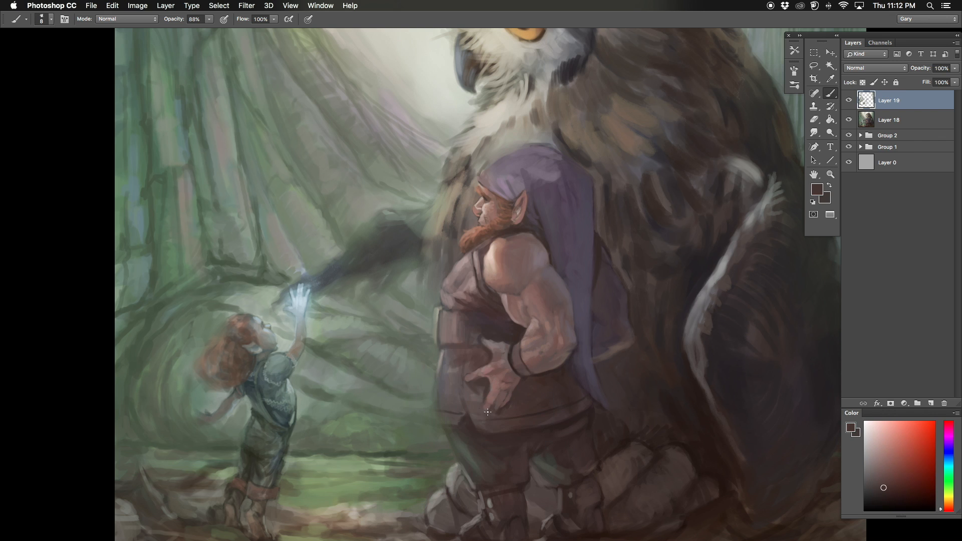
# Step: Mirror the canvas and refine the back of the dwarf's hand with sampled reddish and dark brown tones
pyautogui.press(']')
pyautogui.press(']')
pyautogui.keyDown('alt'); pyautogui.click(507, 379); pyautogui.keyUp('alt')
pyautogui.press('x')
pyautogui.press('super+shift+h')
pyautogui.press('x')
pyautogui.keyDown('alt'); pyautogui.click(474, 379); pyautogui.keyUp('alt')
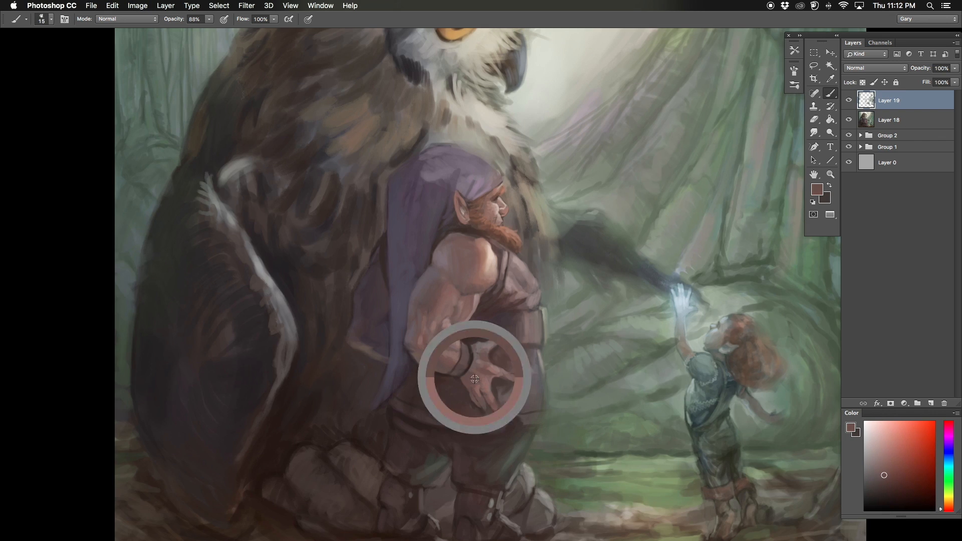
pyautogui.moveTo(477, 351); pyautogui.dragTo(564, 262)
pyautogui.press('[')
pyautogui.press('[')
pyautogui.keyDown('alt'); pyautogui.click(517, 331); pyautogui.keyUp('alt')
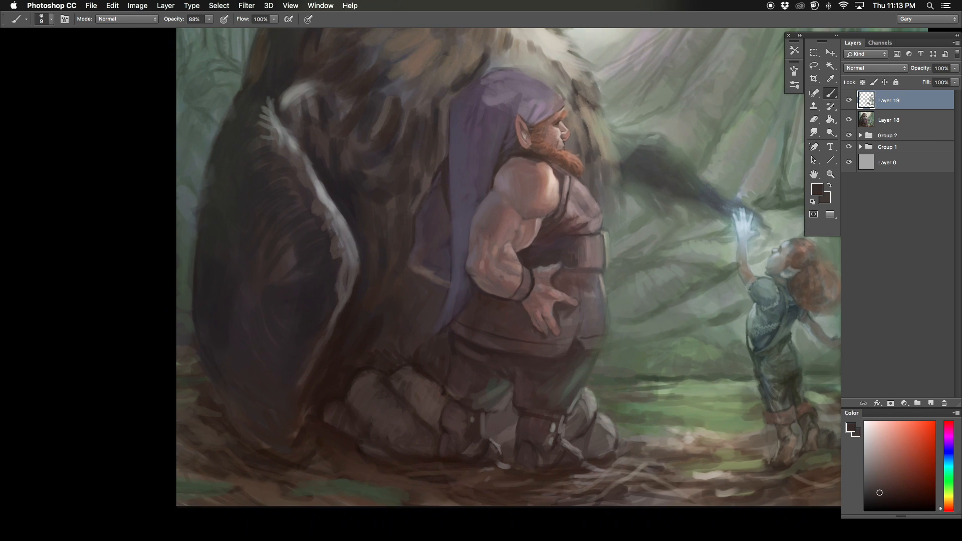
# Step: Touch up the dwarf's arm and darken his wristband with sampled dark brown
pyautogui.press(']')
pyautogui.press(']')
pyautogui.keyDown('alt'); pyautogui.click(501, 205); pyautogui.keyUp('alt')
pyautogui.moveTo(501, 205); pyautogui.dragTo(523, 175)
pyautogui.keyDown('alt'); pyautogui.click(549, 260); pyautogui.keyUp('alt')
pyautogui.moveTo(545, 247); pyautogui.dragTo(546, 255)
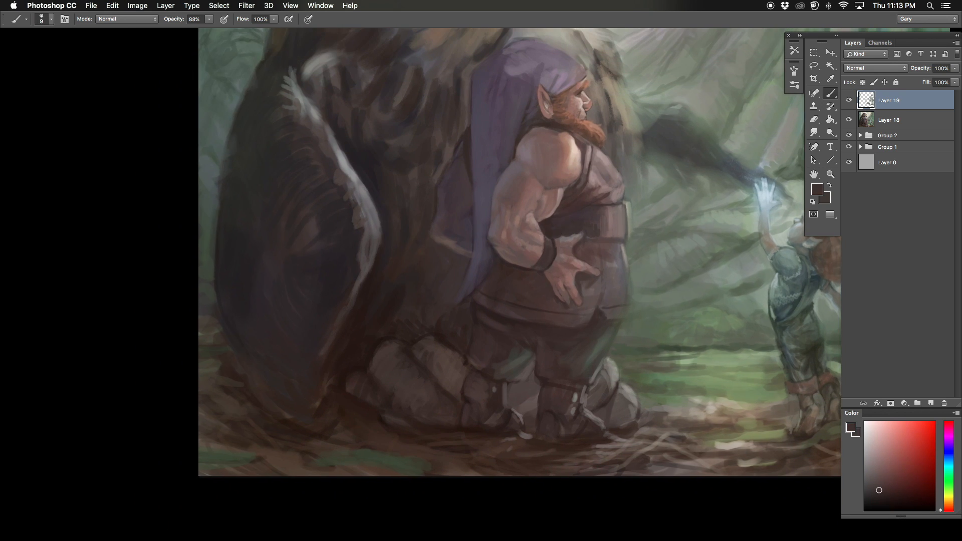
# Step: Clean up the shapes of the dwarf's fingers and the dark vest areas around his hand
pyautogui.keyDown('alt'); pyautogui.click(586, 281); pyautogui.keyUp('alt')
pyautogui.moveTo(592, 279)
pyautogui.mouseDown()
pyautogui.moveTo(577, 302)
pyautogui.moveTo(611, 360)
pyautogui.moveTo(625, 249)
pyautogui.mouseUp()
pyautogui.keyDown('alt'); pyautogui.click(594, 275); pyautogui.keyUp('alt')
pyautogui.keyDown('alt'); pyautogui.click(629, 359); pyautogui.keyUp('alt')
pyautogui.press(']')
pyautogui.press('super+minus')
pyautogui.press('super+minus')
pyautogui.press('super+equal')
pyautogui.press('super+equal')
pyautogui.keyDown('alt'); pyautogui.click(625, 253); pyautogui.keyUp('alt')
pyautogui.keyDown('alt'); pyautogui.click(650, 241); pyautogui.keyUp('alt')
pyautogui.keyDown('alt'); pyautogui.click(559, 246); pyautogui.keyUp('alt')
pyautogui.keyDown('alt'); pyautogui.click(601, 202); pyautogui.keyUp('alt')
# Step: Paint sampled muted pinks on the dwarf's hand and the adjoining side of his vest with a 15 px brush
pyautogui.press('super+minus')
pyautogui.moveTo(636, 54); pyautogui.dragTo(569, 181)
pyautogui.press('super+equal')
pyautogui.moveTo(524, 372)
pyautogui.mouseDown()
pyautogui.moveTo(574, 269)
pyautogui.moveTo(574, 288)
pyautogui.mouseUp()
pyautogui.keyDown('alt'); pyautogui.click(570, 297); pyautogui.keyUp('alt')
pyautogui.press(']')
pyautogui.press(']')
pyautogui.press(']')
pyautogui.keyDown('alt'); pyautogui.click(587, 295); pyautogui.keyUp('alt')
pyautogui.keyDown('alt'); pyautogui.click(612, 271); pyautogui.keyUp('alt')
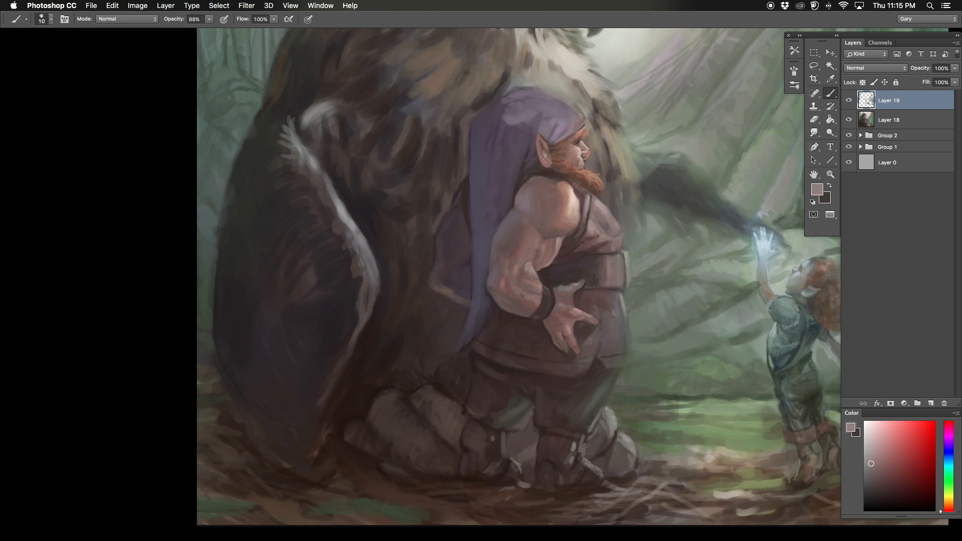
# Step: Paint the edge of the dwarf's hood behind the shoulder with sampled tones and a larger brush
pyautogui.keyDown('alt'); pyautogui.click(568, 225); pyautogui.keyUp('alt')
pyautogui.press('[')
pyautogui.press(']')
pyautogui.press(']')
pyautogui.press(']')
pyautogui.moveTo(456, 209); pyautogui.dragTo(483, 193)
pyautogui.keyDown('alt'); pyautogui.click(483, 195); pyautogui.keyUp('alt')
pyautogui.moveTo(475, 226); pyautogui.dragTo(489, 209)
pyautogui.keyDown('alt'); pyautogui.click(503, 234); pyautogui.keyUp('alt')
pyautogui.keyDown('alt'); pyautogui.click(492, 178); pyautogui.keyUp('alt')
pyautogui.keyDown('alt'); pyautogui.click(492, 178); pyautogui.keyUp('alt')
# Step: Flip the canvas horizontally and touch up the dwarf's hand and forearm with sampled muted reddish tones using a small brush
pyautogui.press('super+0')
pyautogui.press('F2')
pyautogui.moveTo(335, 236); pyautogui.dragTo(410, 124)
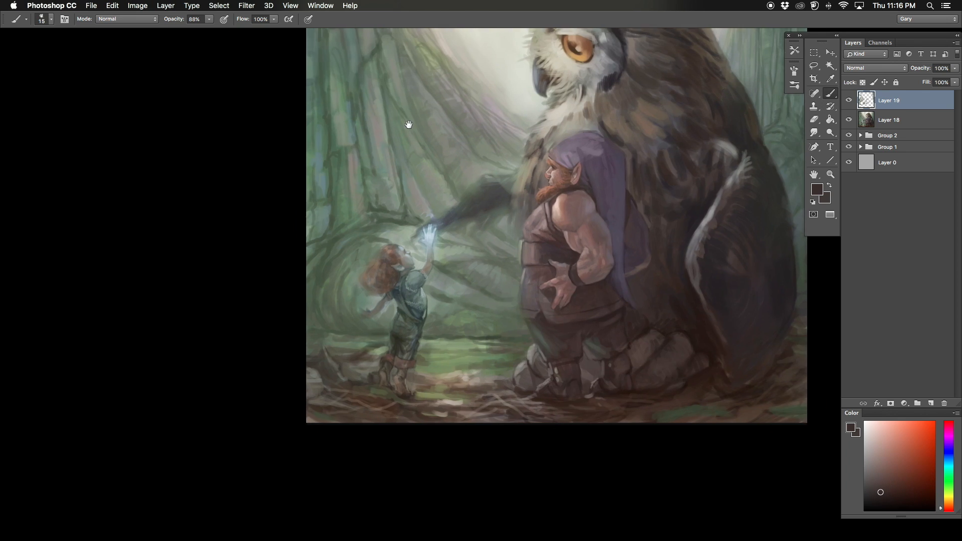
pyautogui.press('super+plus')
pyautogui.keyDown('alt'); pyautogui.click(564, 296); pyautogui.keyUp('alt')
pyautogui.press('[')
pyautogui.keyDown('alt'); pyautogui.click(572, 303); pyautogui.keyUp('alt')
pyautogui.keyDown('alt'); pyautogui.click(662, 253); pyautogui.keyUp('alt')
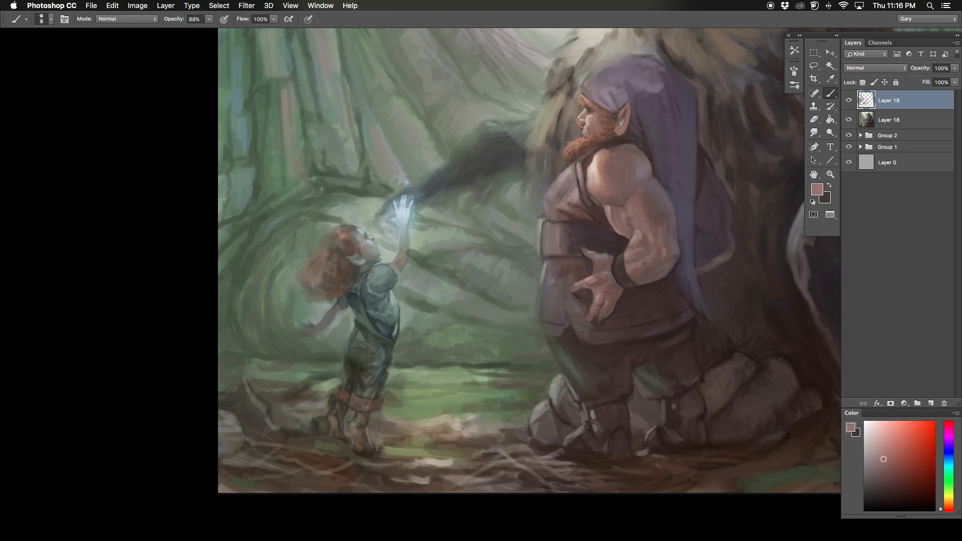
pyautogui.keyDown('alt'); pyautogui.click(674, 266); pyautogui.keyUp('alt')
pyautogui.moveTo(676, 258); pyautogui.dragTo(664, 264)
pyautogui.keyDown('alt'); pyautogui.click(671, 268); pyautogui.keyUp('alt')
# Step: Rework the cloak behind the dwarf's hood and its outer edge with sampled dark purple tones, reducing the brush to 10 px
pyautogui.press(']')
pyautogui.press(']')
pyautogui.keyDown('alt'); pyautogui.click(710, 220); pyautogui.keyUp('alt')
pyautogui.moveTo(719, 187)
pyautogui.mouseDown()
pyautogui.moveTo(710, 220)
pyautogui.moveTo(717, 273)
pyautogui.moveTo(713, 209)
pyautogui.mouseUp()
pyautogui.keyDown('alt'); pyautogui.click(745, 234); pyautogui.keyUp('alt')
pyautogui.press('[')
pyautogui.press('[')
pyautogui.keyDown('alt'); pyautogui.click(719, 241); pyautogui.keyUp('alt')
pyautogui.keyDown('alt'); pyautogui.click(715, 242); pyautogui.keyUp('alt')
# Step: Flip the canvas back and paint the front of the dwarf's vest from the belt to the hem with a larger brush
pyautogui.press('super+0')
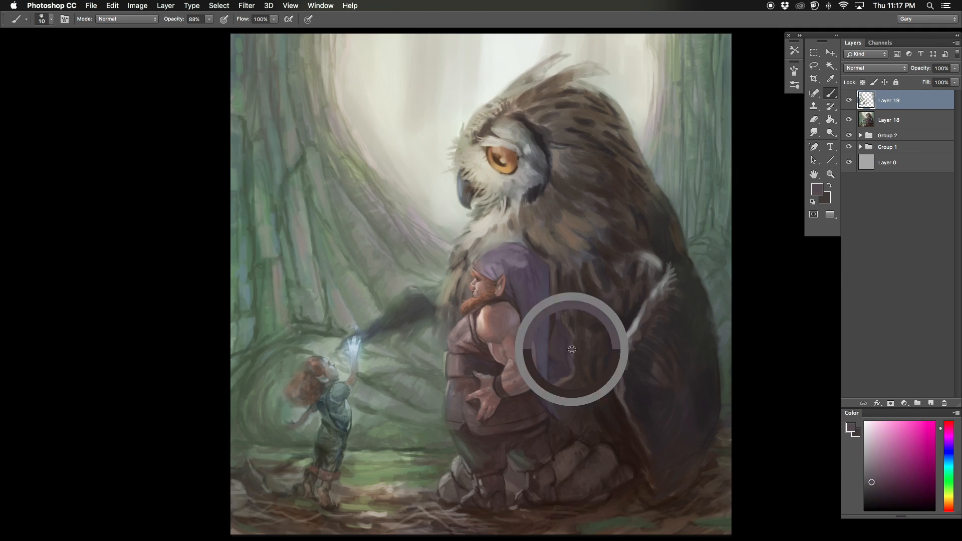
pyautogui.press('F2')
pyautogui.press('super+minus')
pyautogui.moveTo(481, 281); pyautogui.dragTo(542, 225)
pyautogui.press('super+plus')
pyautogui.press('super+plus')
pyautogui.press(']')
pyautogui.press(']')
pyautogui.press(']')
pyautogui.press(']')
pyautogui.press(']')
pyautogui.keyDown('alt'); pyautogui.click(668, 252); pyautogui.keyUp('alt')
pyautogui.keyDown('alt'); pyautogui.click(646, 289); pyautogui.keyUp('alt')
pyautogui.moveTo(662, 267)
pyautogui.mouseDown()
pyautogui.moveTo(646, 276)
pyautogui.moveTo(662, 315)
pyautogui.moveTo(653, 316)
pyautogui.mouseUp()
pyautogui.press(']')
pyautogui.keyDown('alt'); pyautogui.click(662, 286); pyautogui.keyUp('alt')
pyautogui.keyDown('alt'); pyautogui.click(652, 296); pyautogui.keyUp('alt')
pyautogui.press('[')
pyautogui.moveTo(655, 339); pyautogui.dragTo(669, 338)
pyautogui.keyDown('alt'); pyautogui.click(671, 331); pyautogui.keyUp('alt')
# Step: Refine the dwarf's face around the nose and mouth with a sampled reddish skin tone and a very small brush
pyautogui.moveTo(611, 217)
pyautogui.mouseDown()
pyautogui.moveTo(441, 245)
pyautogui.moveTo(525, 273)
pyautogui.mouseUp()
pyautogui.press('[')
pyautogui.press('[')
pyautogui.press('[')
pyautogui.keyDown('alt'); pyautogui.click(510, 180); pyautogui.keyUp('alt')
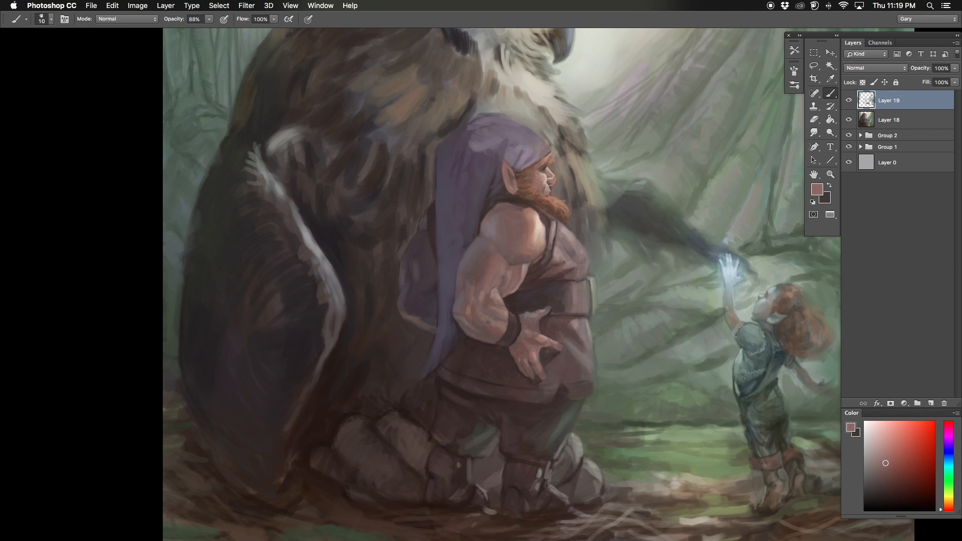
pyautogui.keyDown('alt'); pyautogui.click(544, 273); pyautogui.keyUp('alt')
pyautogui.keyDown('alt'); pyautogui.click(553, 182); pyautogui.keyUp('alt')
pyautogui.press('[')
pyautogui.press('[')
pyautogui.press('[')
pyautogui.moveTo(551, 174); pyautogui.dragTo(555, 181)
pyautogui.keyDown('alt'); pyautogui.click(551, 177); pyautogui.keyUp('alt')
# Step: Touch up the dwarf's hand and the area around his wristband with a sampled pinkish brown and a 9 px brush
pyautogui.press('super+minus')
pyautogui.moveTo(406, 128); pyautogui.dragTo(416, 148)
pyautogui.press('super+plus')
pyautogui.moveTo(532, 295); pyautogui.dragTo(560, 220)
pyautogui.moveTo(561, 276)
pyautogui.mouseDown()
pyautogui.moveTo(562, 226)
pyautogui.moveTo(548, 242)
pyautogui.mouseUp()
pyautogui.keyDown('alt'); pyautogui.click(544, 229); pyautogui.keyUp('alt')
pyautogui.keyDown('alt'); pyautogui.click(539, 234); pyautogui.keyUp('alt')
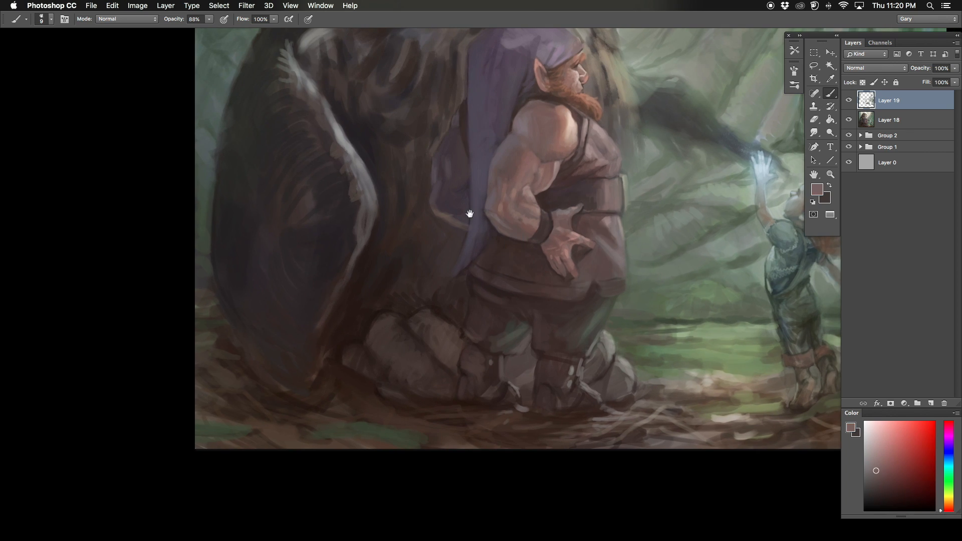
pyautogui.moveTo(471, 215); pyautogui.dragTo(484, 196)
pyautogui.keyDown('alt'); pyautogui.click(559, 211); pyautogui.keyUp('alt')
pyautogui.keyDown('alt'); pyautogui.click(554, 220); pyautogui.keyUp('alt')
# Step: Blend sampled tones over the dwarf's upper arm, forearm and wrist with a slightly larger brush
pyautogui.moveTo(552, 221)
pyautogui.mouseDown()
pyautogui.moveTo(556, 195)
pyautogui.moveTo(558, 336)
pyautogui.moveTo(553, 271)
pyautogui.moveTo(562, 283)
pyautogui.mouseUp()
pyautogui.keyDown('alt'); pyautogui.click(556, 217); pyautogui.keyUp('alt')
pyautogui.keyDown('alt'); pyautogui.click(555, 221); pyautogui.keyUp('alt')
pyautogui.press(']')
pyautogui.keyDown('alt'); pyautogui.click(557, 198); pyautogui.keyUp('alt')
pyautogui.keyDown('alt'); pyautogui.click(559, 203); pyautogui.keyUp('alt')
pyautogui.keyDown('alt'); pyautogui.click(560, 206); pyautogui.keyUp('alt')
pyautogui.keyDown('alt'); pyautogui.click(566, 335); pyautogui.keyUp('alt')
pyautogui.keyDown('alt'); pyautogui.click(553, 281); pyautogui.keyUp('alt')
pyautogui.keyDown('alt'); pyautogui.click(551, 272); pyautogui.keyUp('alt')
# Step: Darken the edge of the hood's tail and the adjoining back of the vest with sampled dark tones, enlarging the brush to 30 px
pyautogui.moveTo(501, 306); pyautogui.dragTo(501, 332)
pyautogui.keyDown('alt'); pyautogui.click(502, 333); pyautogui.keyUp('alt')
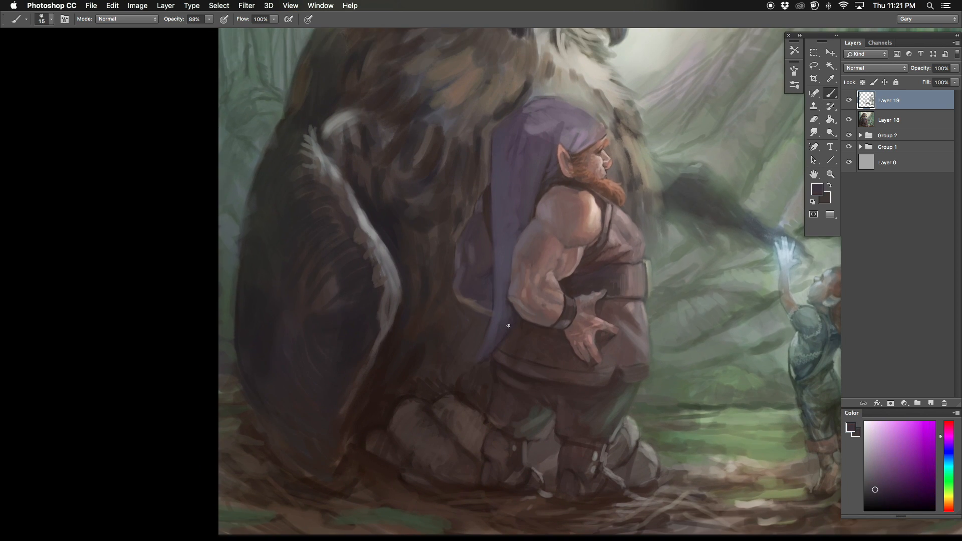
pyautogui.moveTo(479, 259); pyautogui.dragTo(523, 194)
pyautogui.press(']')
pyautogui.keyDown('alt'); pyautogui.click(552, 289); pyautogui.keyUp('alt')
pyautogui.moveTo(551, 291); pyautogui.dragTo(571, 299)
pyautogui.press(']')
pyautogui.press(']')
pyautogui.press(']')
pyautogui.press(']')
pyautogui.press('super+minus')
pyautogui.moveTo(408, 225); pyautogui.dragTo(376, 328)
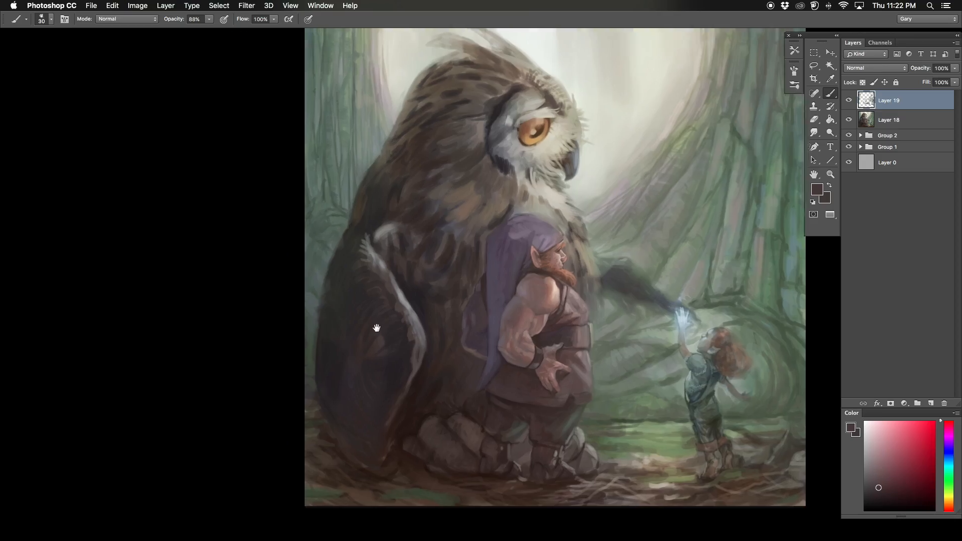
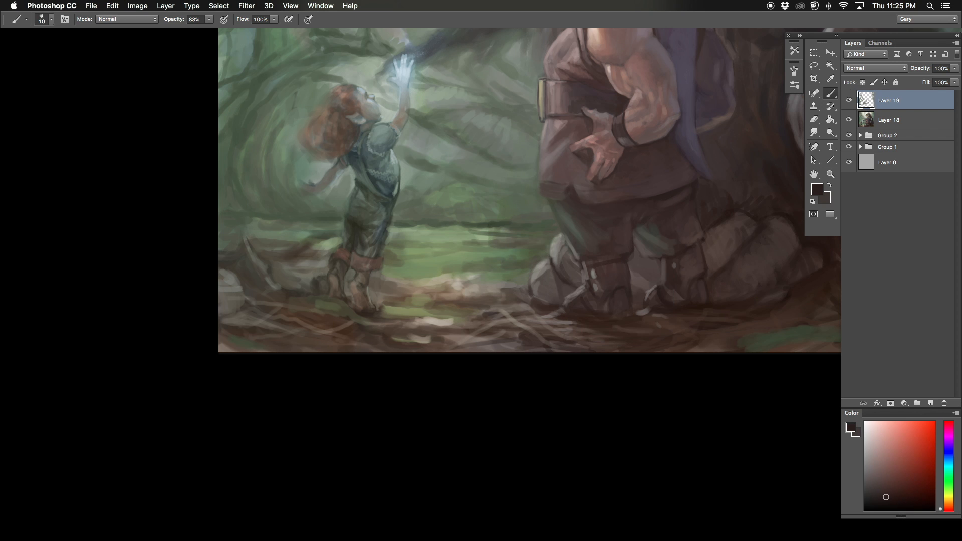
# Step: Refine the dwarf's boots and the stones around them with sampled dark browns, reducing the brush to 8 px
pyautogui.press('[')
pyautogui.press('[')
pyautogui.press('[')
pyautogui.moveTo(614, 310); pyautogui.dragTo(553, 275)
pyautogui.keyDown('alt'); pyautogui.click(601, 232); pyautogui.keyUp('alt')
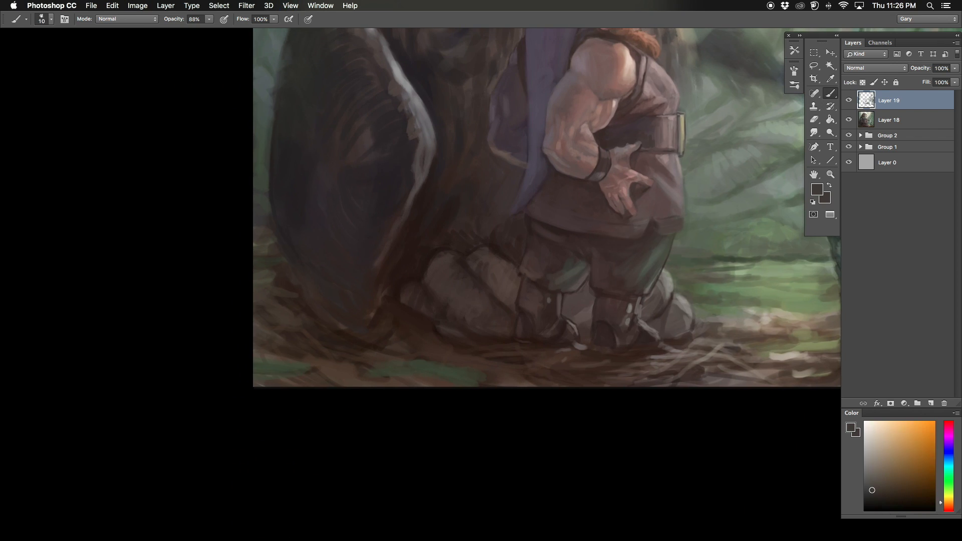
pyautogui.keyDown('alt'); pyautogui.click(519, 274); pyautogui.keyUp('alt')
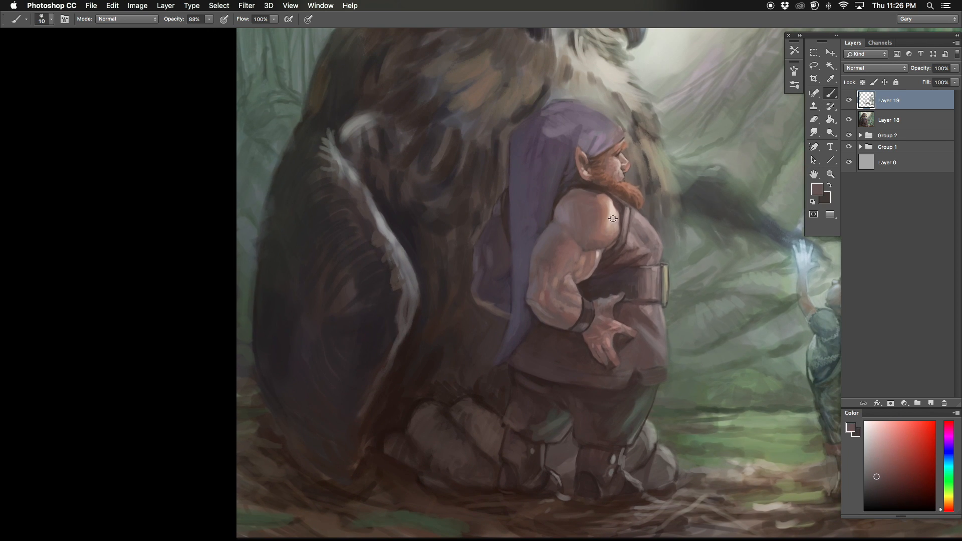
# Step: Paint fine light highlights along the chest edge of the dwarf's vest with a pale pink and an 8 px brush
pyautogui.keyDown('alt'); pyautogui.click(644, 219); pyautogui.keyUp('alt')
pyautogui.moveTo(601, 195); pyautogui.dragTo(644, 219)
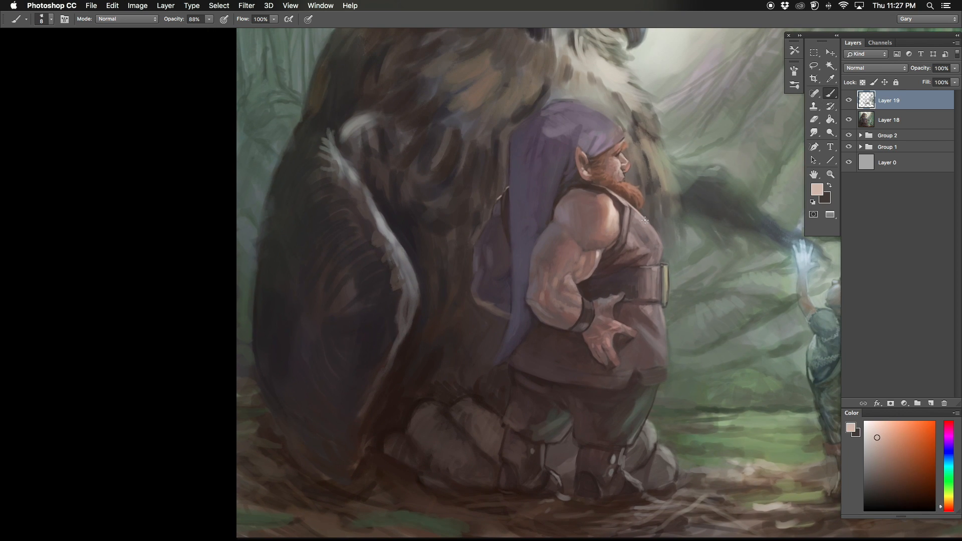
pyautogui.press('super+minus')
pyautogui.moveTo(581, 251); pyautogui.dragTo(515, 283)
pyautogui.keyDown('alt'); pyautogui.click(571, 168); pyautogui.keyUp('alt')
pyautogui.press('super+plus')
pyautogui.moveTo(501, 175); pyautogui.dragTo(517, 302)
pyautogui.moveTo(484, 286)
pyautogui.mouseDown()
pyautogui.moveTo(539, 315)
pyautogui.moveTo(537, 254)
pyautogui.mouseUp()
pyautogui.moveTo(495, 238); pyautogui.dragTo(521, 229)
pyautogui.moveTo(535, 251)
pyautogui.mouseDown()
pyautogui.moveTo(521, 259)
pyautogui.moveTo(549, 276)
pyautogui.moveTo(564, 267)
pyautogui.moveTo(516, 256)
pyautogui.moveTo(506, 265)
pyautogui.moveTo(526, 275)
pyautogui.moveTo(501, 249)
pyautogui.mouseUp()
pyautogui.keyDown('alt'); pyautogui.click(569, 261); pyautogui.keyUp('alt')
pyautogui.keyDown('alt'); pyautogui.click(576, 242); pyautogui.keyUp('alt')
# Step: Flip the canvas and touch up the back edge of the dwarf's hood with a sampled muted purple and a 15 px brush
pyautogui.press('super+shift+h')
pyautogui.keyDown('alt'); pyautogui.click(559, 254); pyautogui.keyUp('alt')
pyautogui.keyDown('alt'); pyautogui.click(495, 242); pyautogui.keyUp('alt')
pyautogui.press('[')
pyautogui.press(']')
pyautogui.press(']')
pyautogui.press(']')
pyautogui.press(']')
pyautogui.press(']')
pyautogui.press('super+minus')
pyautogui.keyDown('alt'); pyautogui.click(526, 280); pyautogui.keyUp('alt')
pyautogui.keyDown('alt'); pyautogui.click(531, 262); pyautogui.keyUp('alt')
pyautogui.keyDown('alt'); pyautogui.click(546, 280); pyautogui.keyUp('alt')
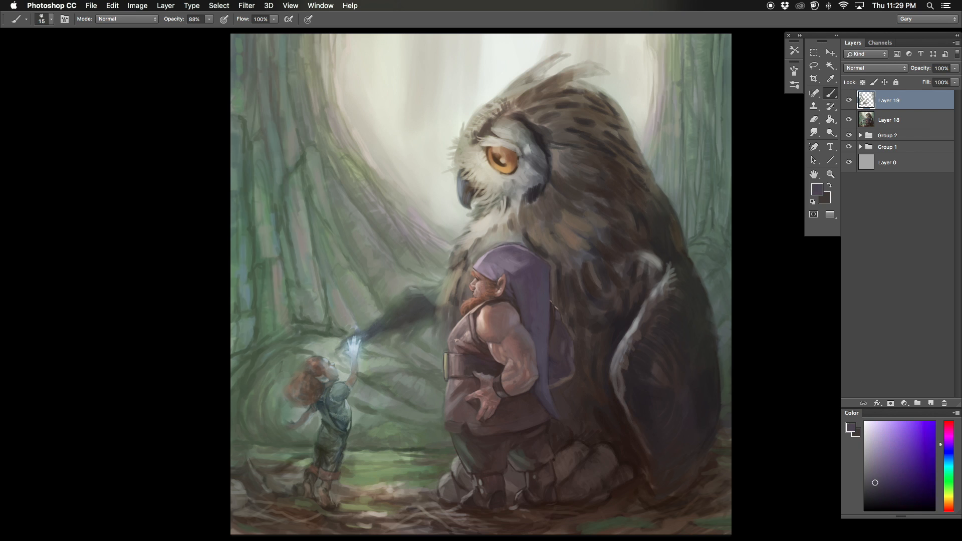
pyautogui.keyDown('alt'); pyautogui.click(553, 279); pyautogui.keyUp('alt')
pyautogui.moveTo(551, 271); pyautogui.dragTo(551, 295)
pyautogui.keyDown('alt'); pyautogui.click(557, 270); pyautogui.keyUp('alt')
# Step: Flip the canvas back and define the lower front edge of the dwarf's vest with a sampled dark brown and a 10 px brush
pyautogui.press('[')
pyautogui.press('[')
pyautogui.press('[')
pyautogui.press('super+minus')
pyautogui.press('super+f')
pyautogui.moveTo(413, 314); pyautogui.dragTo(481, 273)
pyautogui.press('super+equal')
pyautogui.keyDown('alt'); pyautogui.click(594, 326); pyautogui.keyUp('alt')
pyautogui.press('[')
pyautogui.press('[')
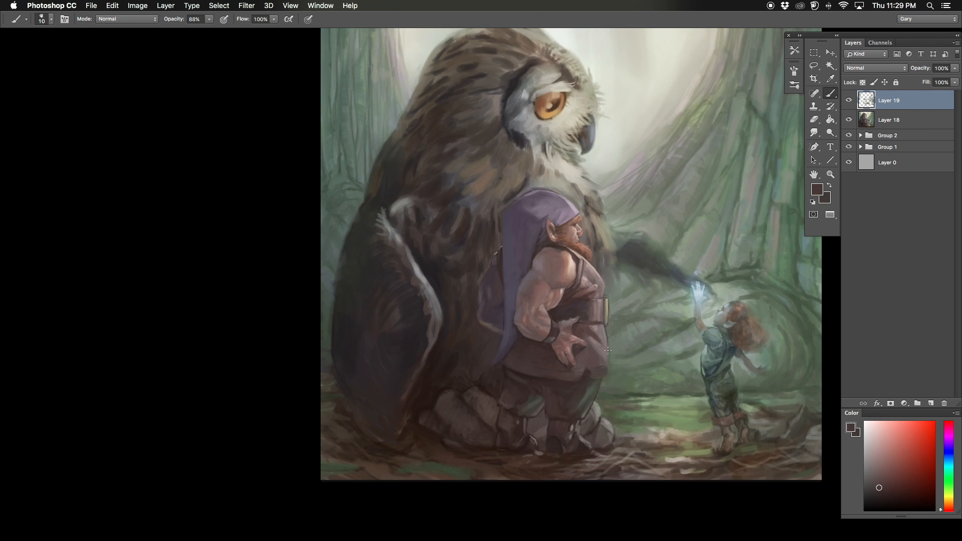
# Step: Darken the vest around the dwarf's hand with a sampled dark brown and a 15 px brush
pyautogui.press('super+minus')
pyautogui.press('super+equal')
pyautogui.moveTo(621, 361); pyautogui.dragTo(628, 338)
pyautogui.press('super+equal')
pyautogui.keyDown('alt'); pyautogui.click(652, 338); pyautogui.keyUp('alt')
pyautogui.press(']')
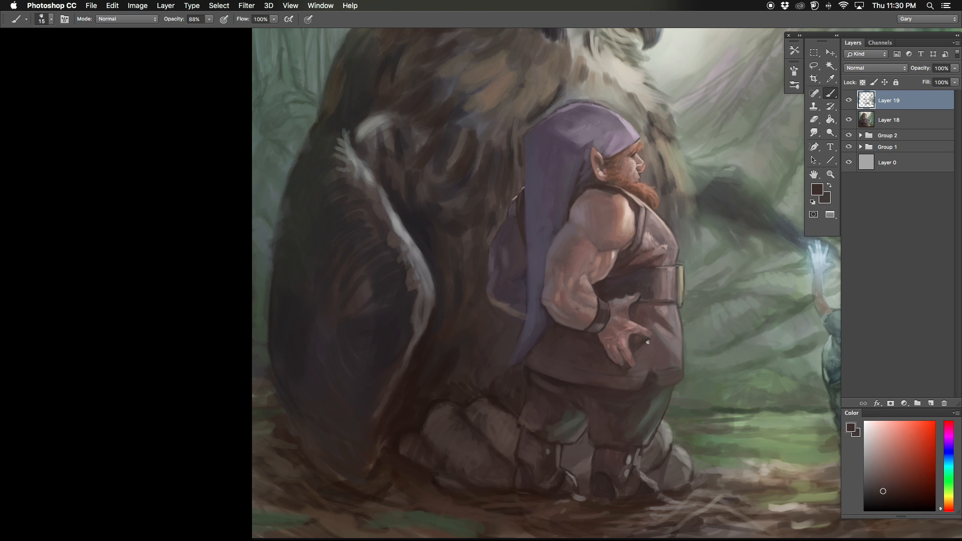
pyautogui.keyDown('alt'); pyautogui.click(639, 332); pyautogui.keyUp('alt')
# Step: Touch up the dwarf's belt and the adjoining vest with sampled browns, reducing the brush to 8 px
pyautogui.press('[')
pyautogui.press('[')
pyautogui.press('[')
pyautogui.press('[')
pyautogui.keyDown('alt'); pyautogui.click(642, 282); pyautogui.keyUp('alt')
pyautogui.keyDown('alt'); pyautogui.click(655, 272); pyautogui.keyUp('alt')
pyautogui.keyDown('alt'); pyautogui.click(661, 268); pyautogui.keyUp('alt')
pyautogui.press('super+minus')
pyautogui.press('super+equal')
pyautogui.moveTo(427, 203); pyautogui.dragTo(543, 81)
pyautogui.keyDown('alt'); pyautogui.click(643, 281); pyautogui.keyUp('alt')
pyautogui.keyDown('alt'); pyautogui.click(650, 284); pyautogui.keyUp('alt')
# Step: Refine the lower edge of the belt beside the buckle with a sampled reddish brown and an 8 px brush
pyautogui.press('super+minus')
pyautogui.press('super+equal')
pyautogui.moveTo(450, 300); pyautogui.dragTo(554, 143)
pyautogui.keyDown('alt'); pyautogui.click(633, 250); pyautogui.keyUp('alt')
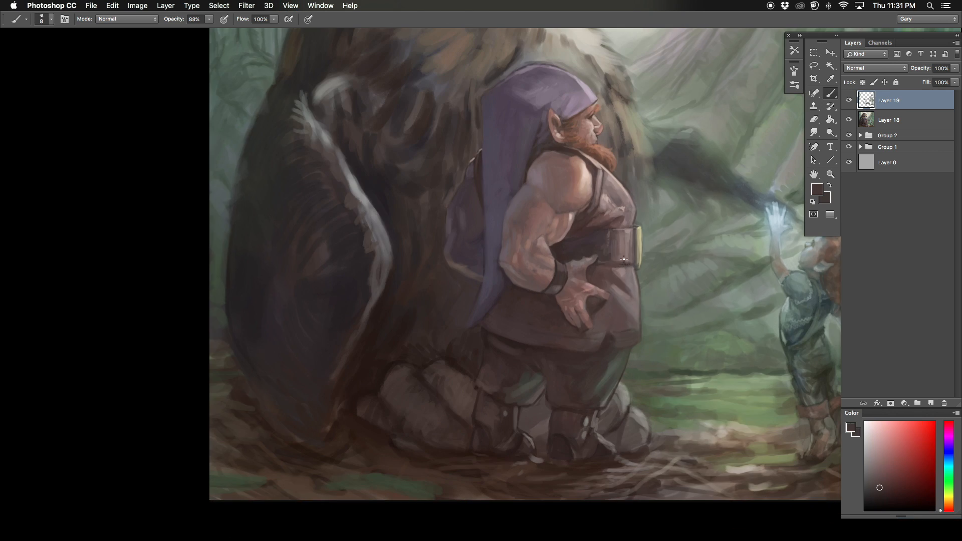
pyautogui.keyDown('alt'); pyautogui.click(624, 261); pyautogui.keyUp('alt')
pyautogui.moveTo(618, 274); pyautogui.dragTo(623, 282)
# Step: Paint the hem notch and the vest front below the belt with sampled dark browns, enlarging the brush to 15 px
pyautogui.keyDown('alt'); pyautogui.click(617, 349); pyautogui.keyUp('alt')
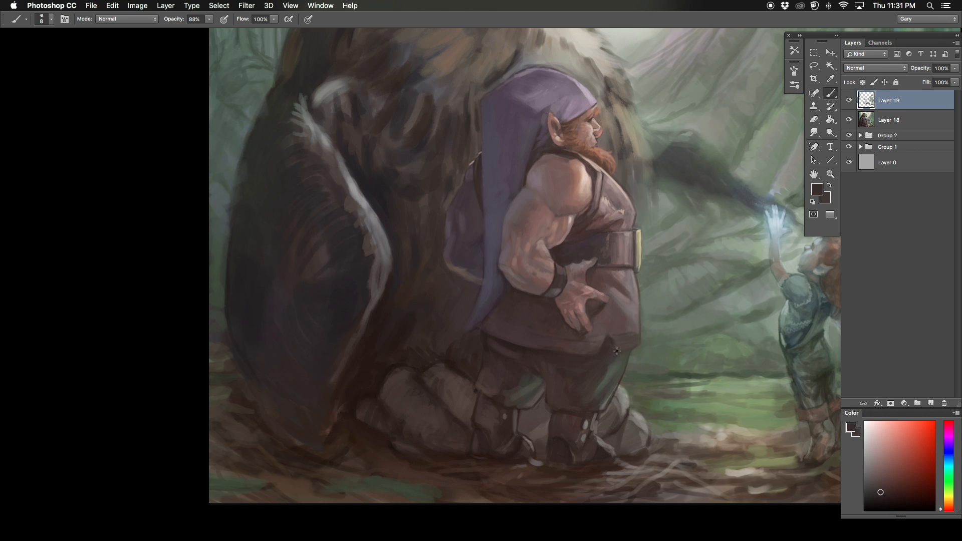
pyautogui.keyDown('alt'); pyautogui.click(632, 306); pyautogui.keyUp('alt')
pyautogui.press(']')
pyautogui.press(']')
pyautogui.press(']')
pyautogui.moveTo(611, 281); pyautogui.dragTo(506, 438)
pyautogui.keyDown('alt'); pyautogui.click(487, 428); pyautogui.keyUp('alt')
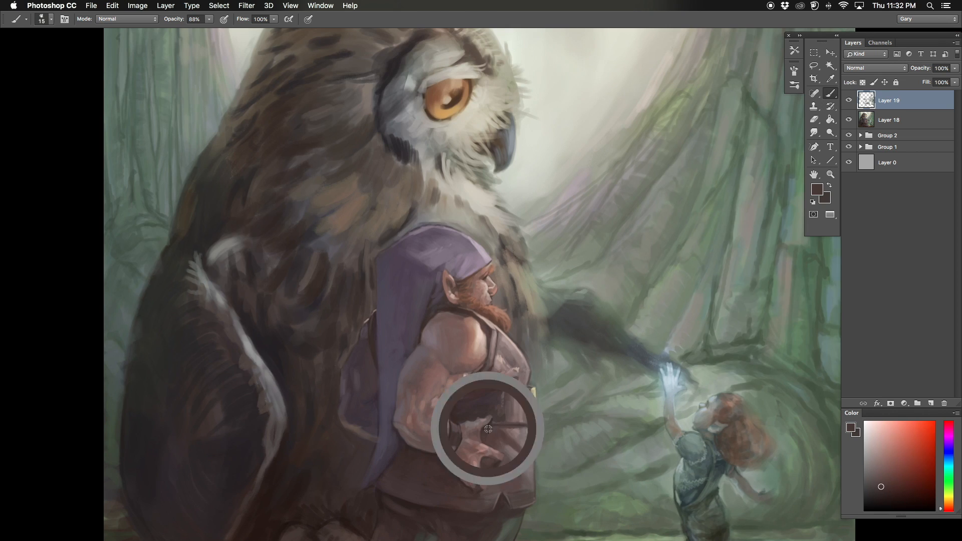
pyautogui.moveTo(516, 473); pyautogui.dragTo(509, 461)
pyautogui.keyDown('alt'); pyautogui.click(510, 448); pyautogui.keyUp('alt')
pyautogui.press('super+minus')
# Step: Refine the folds on the chest of the dwarf's vest with sampled reddish browns and a progressively smaller brush
pyautogui.press('F2')
pyautogui.press('super+equal')
pyautogui.keyDown('alt'); pyautogui.click(629, 341); pyautogui.keyUp('alt')
pyautogui.moveTo(628, 340); pyautogui.dragTo(597, 270)
pyautogui.keyDown('alt'); pyautogui.click(612, 309); pyautogui.keyUp('alt')
pyautogui.keyDown('alt'); pyautogui.click(601, 252); pyautogui.keyUp('alt')
pyautogui.keyDown('alt'); pyautogui.click(592, 221); pyautogui.keyUp('alt')
pyautogui.press('[')
pyautogui.press('[')
pyautogui.press('[')
pyautogui.keyDown('alt'); pyautogui.click(590, 212); pyautogui.keyUp('alt')
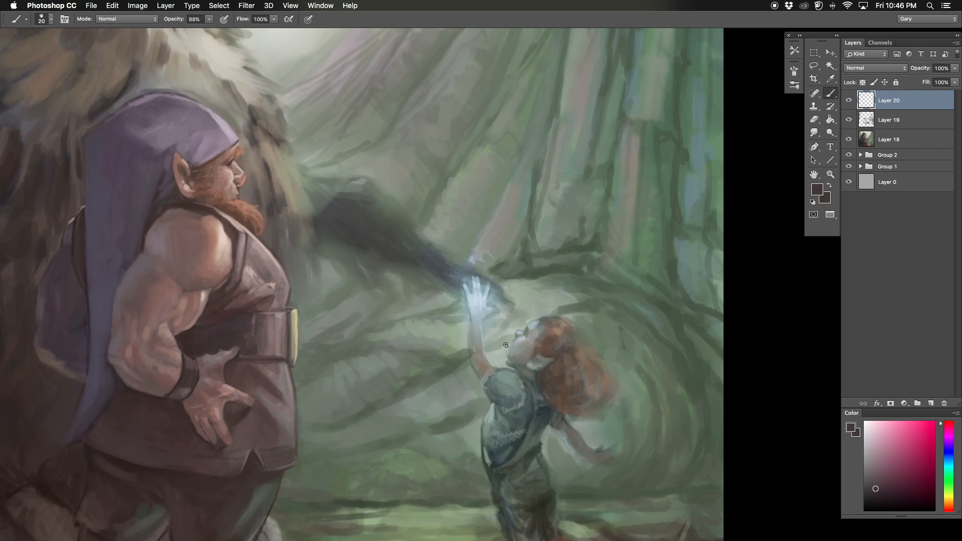
# Step: Touch up the child's shirt and overall straps with sampled blue-greens and a slightly smaller brush
pyautogui.keyDown('alt'); pyautogui.click(510, 361); pyautogui.keyUp('alt')
pyautogui.moveTo(511, 360); pyautogui.dragTo(511, 318)
pyautogui.keyDown('alt'); pyautogui.click(469, 321); pyautogui.keyUp('alt')
pyautogui.keyDown('alt'); pyautogui.click(485, 380); pyautogui.keyUp('alt')
pyautogui.moveTo(477, 370)
pyautogui.mouseDown()
pyautogui.moveTo(471, 333)
pyautogui.moveTo(468, 344)
pyautogui.moveTo(507, 367)
pyautogui.moveTo(514, 355)
pyautogui.mouseUp()
pyautogui.press('[')
pyautogui.keyDown('alt'); pyautogui.click(516, 371); pyautogui.keyUp('alt')
pyautogui.keyDown('alt'); pyautogui.click(508, 361); pyautogui.keyUp('alt')
# Step: Refine the front of the child's waist and the trouser legs with sampled colors and a slightly larger brush
pyautogui.keyDown('alt'); pyautogui.click(467, 422); pyautogui.keyUp('alt')
pyautogui.press(']')
pyautogui.moveTo(467, 421); pyautogui.dragTo(472, 439)
pyautogui.keyDown('alt'); pyautogui.click(465, 431); pyautogui.keyUp('alt')
pyautogui.keyDown('alt'); pyautogui.click(474, 462); pyautogui.keyUp('alt')
pyautogui.keyDown('alt'); pyautogui.click(478, 468); pyautogui.keyUp('alt')
pyautogui.keyDown('alt'); pyautogui.click(520, 476); pyautogui.keyUp('alt')
pyautogui.keyDown('alt'); pyautogui.click(525, 481); pyautogui.keyUp('alt')
pyautogui.moveTo(524, 482); pyautogui.dragTo(528, 492)
pyautogui.moveTo(523, 401)
pyautogui.mouseDown()
pyautogui.moveTo(525, 424)
pyautogui.moveTo(527, 402)
pyautogui.mouseUp()
pyautogui.keyDown('alt'); pyautogui.click(525, 423); pyautogui.keyUp('alt')
# Step: Shade the upper part of the child's shirt near the shoulder, starting with a larger brush and finishing with a smaller one
pyautogui.press(']')
pyautogui.press(']')
pyautogui.keyDown('alt'); pyautogui.click(516, 321); pyautogui.keyUp('alt')
pyautogui.keyDown('alt'); pyautogui.click(506, 331); pyautogui.keyUp('alt')
pyautogui.press('[')
pyautogui.press('[')
pyautogui.press('[')
pyautogui.press('[')
pyautogui.keyDown('alt'); pyautogui.click(504, 336); pyautogui.keyUp('alt')
pyautogui.keyDown('alt'); pyautogui.click(504, 336); pyautogui.keyUp('alt')
# Step: Refine the front of the child's shirt and the waistline of the trousers with sampled colors
pyautogui.keyDown('alt'); pyautogui.click(473, 347); pyautogui.keyUp('alt')
pyautogui.moveTo(472, 349); pyautogui.dragTo(471, 368)
pyautogui.keyDown('alt'); pyautogui.click(466, 370); pyautogui.keyUp('alt')
pyautogui.keyDown('alt'); pyautogui.click(470, 372); pyautogui.keyUp('alt')
pyautogui.keyDown('alt'); pyautogui.click(464, 380); pyautogui.keyUp('alt')
pyautogui.keyDown('alt'); pyautogui.click(516, 426); pyautogui.keyUp('alt')
pyautogui.moveTo(506, 425); pyautogui.dragTo(526, 431)
# Step: Flip the canvas horizontally and shade the middle of the child's trousers with an enlarged brush
pyautogui.press('F2')
pyautogui.moveTo(55, 235); pyautogui.dragTo(313, 307)
pyautogui.press(']')
pyautogui.press(']')
pyautogui.press(']')
pyautogui.keyDown('alt'); pyautogui.click(444, 369); pyautogui.keyUp('alt')
pyautogui.keyDown('alt'); pyautogui.click(447, 367); pyautogui.keyUp('alt')
# Step: Refine the folds along the back of the child's trousers with a smaller brush
pyautogui.press('[')
pyautogui.press('[')
pyautogui.keyDown('alt'); pyautogui.click(437, 376); pyautogui.keyUp('alt')
pyautogui.moveTo(440, 371)
pyautogui.mouseDown()
pyautogui.moveTo(428, 378)
pyautogui.moveTo(435, 347)
pyautogui.mouseUp()
pyautogui.keyDown('alt'); pyautogui.click(434, 367); pyautogui.keyUp('alt')
pyautogui.keyDown('alt'); pyautogui.click(430, 374); pyautogui.keyUp('alt')
pyautogui.keyDown('alt'); pyautogui.click(430, 373); pyautogui.keyUp('alt')
pyautogui.keyDown('alt'); pyautogui.click(428, 372); pyautogui.keyUp('alt')
# Step: Paint the child's hip and lower trouser leg with sampled colors, enlarging the brush and then reducing it
pyautogui.press(']')
pyautogui.press(']')
pyautogui.press(']')
pyautogui.keyDown('alt'); pyautogui.click(435, 315); pyautogui.keyUp('alt')
pyautogui.keyDown('alt'); pyautogui.click(445, 406); pyautogui.keyUp('alt')
pyautogui.keyDown('alt'); pyautogui.click(425, 342); pyautogui.keyUp('alt')
pyautogui.press('[')
pyautogui.press('[')
pyautogui.press('[')
pyautogui.press('[')
pyautogui.press('[')
pyautogui.keyDown('alt'); pyautogui.click(423, 346); pyautogui.keyUp('alt')
pyautogui.keyDown('alt'); pyautogui.click(440, 395); pyautogui.keyUp('alt')
# Step: Shade the front trouser leg down to the cuff with sampled dark greens and a small brush
pyautogui.press('[')
pyautogui.press('[')
pyautogui.press('[')
pyautogui.press('[')
pyautogui.keyDown('alt'); pyautogui.click(442, 315); pyautogui.keyUp('alt')
pyautogui.press(']')
pyautogui.press(']')
pyautogui.keyDown('alt'); pyautogui.click(466, 361); pyautogui.keyUp('alt')
pyautogui.moveTo(464, 359)
pyautogui.mouseDown()
pyautogui.moveTo(411, 434)
pyautogui.moveTo(440, 428)
pyautogui.mouseUp()
pyautogui.keyDown('alt'); pyautogui.click(464, 393); pyautogui.keyUp('alt')
pyautogui.keyDown('alt'); pyautogui.click(421, 391); pyautogui.keyUp('alt')
# Step: Paint the child's trouser cuffs with a sampled dark brown and a 15 px brush
pyautogui.press(']')
pyautogui.press(']')
pyautogui.press(']')
pyautogui.press(']')
pyautogui.keyDown('alt'); pyautogui.click(414, 401); pyautogui.keyUp('alt')
pyautogui.press('super+minus')
pyautogui.press('super+equal')
pyautogui.keyDown('alt'); pyautogui.click(424, 416); pyautogui.keyUp('alt')
pyautogui.moveTo(434, 411); pyautogui.dragTo(451, 428)
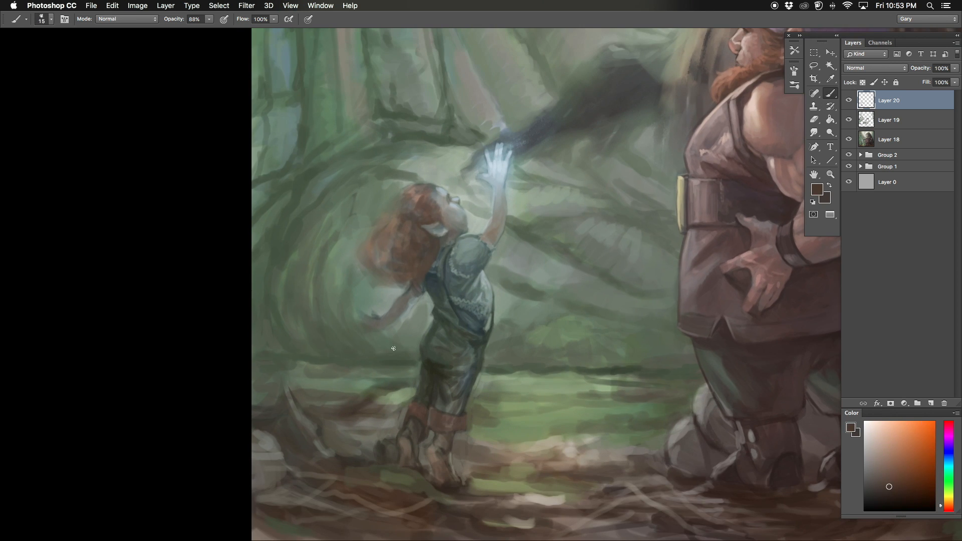
# Step: Darken the back of the child's trouser leg with a sampled dark green, reducing the brush to 7 px
pyautogui.keyDown('alt'); pyautogui.click(422, 372); pyautogui.keyUp('alt')
pyautogui.keyDown('alt'); pyautogui.click(427, 387); pyautogui.keyUp('alt')
pyautogui.press('[')
pyautogui.press('[')
pyautogui.press('[')
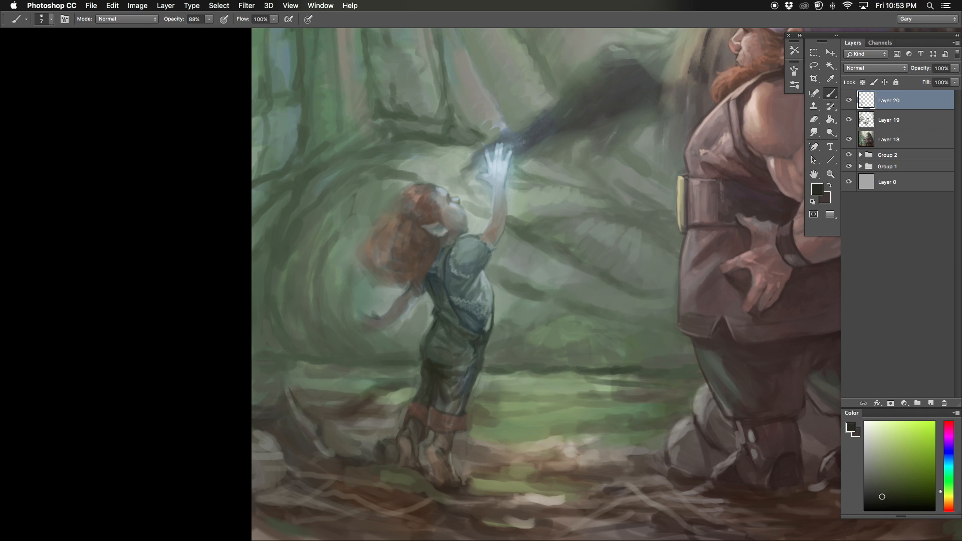
# Step: Clean up the background behind the child's hips with a sampled muted green and a 10 px brush
pyautogui.press(']')
pyautogui.press(']')
pyautogui.press(']')
pyautogui.press(']')
pyautogui.keyDown('alt'); pyautogui.click(468, 365); pyautogui.keyUp('alt')
pyautogui.moveTo(407, 372); pyautogui.dragTo(401, 345)
pyautogui.keyDown('alt'); pyautogui.click(413, 354); pyautogui.keyUp('alt')
pyautogui.press('[')
pyautogui.keyDown('alt'); pyautogui.click(401, 329); pyautogui.keyUp('alt')
pyautogui.press('super+minus')
pyautogui.moveTo(457, 93); pyautogui.dragTo(438, 144)
pyautogui.press('super+minus')
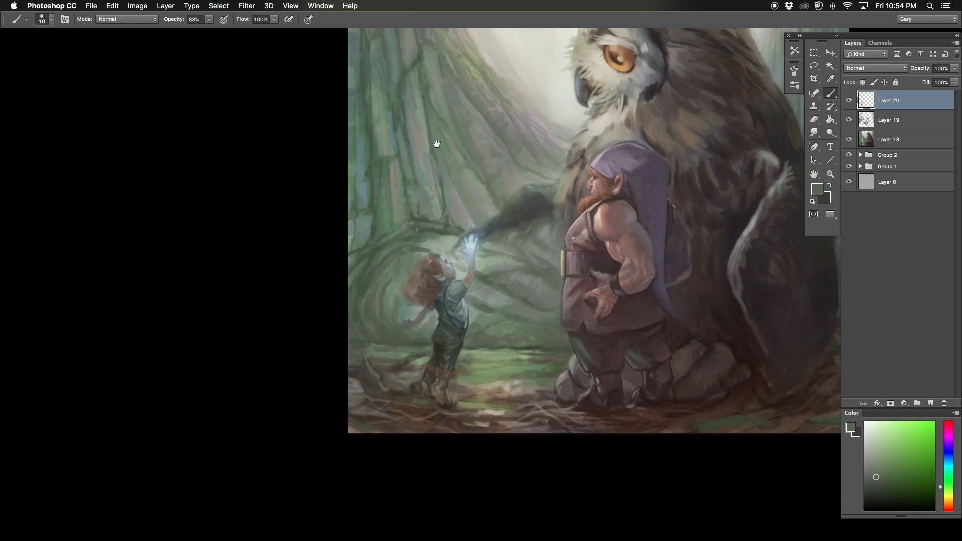
# Step: Paint the back and lower edge of the child's hair with sampled reddish browns
pyautogui.press('super+plus')
pyautogui.press('super+plus')
pyautogui.keyDown('alt'); pyautogui.click(370, 263); pyautogui.keyUp('alt')
pyautogui.press(']')
pyautogui.keyDown('alt'); pyautogui.click(359, 281); pyautogui.keyUp('alt')
pyautogui.moveTo(354, 285); pyautogui.dragTo(369, 331)
pyautogui.keyDown('alt'); pyautogui.click(377, 345); pyautogui.keyUp('alt')
pyautogui.keyDown('alt'); pyautogui.click(363, 332); pyautogui.keyUp('alt')
pyautogui.press('[')
pyautogui.keyDown('alt'); pyautogui.click(372, 344); pyautogui.keyUp('alt')
# Step: Define the back edge of the child's overalls below the hair with a sampled dark color and a 6 px brush
pyautogui.keyDown('alt'); pyautogui.click(393, 332); pyautogui.keyUp('alt')
pyautogui.press('[')
pyautogui.press('[')
pyautogui.press('[')
pyautogui.keyDown('alt'); pyautogui.click(391, 337); pyautogui.keyUp('alt')
pyautogui.keyDown('alt'); pyautogui.click(395, 335); pyautogui.keyUp('alt')
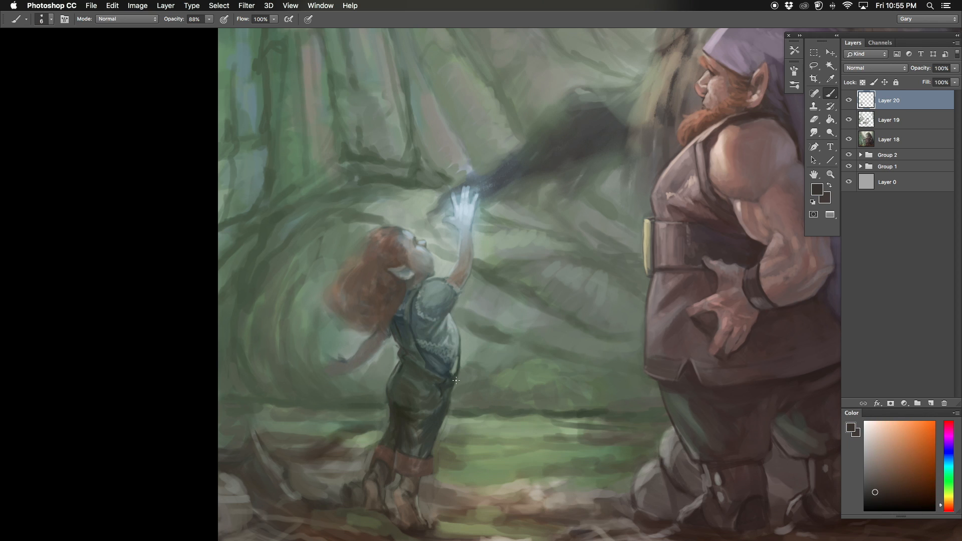
# Step: Smooth the child's trouser legs with a sampled dark green and a 25 px brush
pyautogui.press(']')
pyautogui.press(']')
pyautogui.press(']')
pyautogui.press(']')
pyautogui.press(']')
pyautogui.press(']')
pyautogui.keyDown('alt'); pyautogui.click(417, 406); pyautogui.keyUp('alt')
pyautogui.moveTo(405, 412); pyautogui.dragTo(406, 441)
pyautogui.keyDown('alt'); pyautogui.click(416, 451); pyautogui.keyUp('alt')
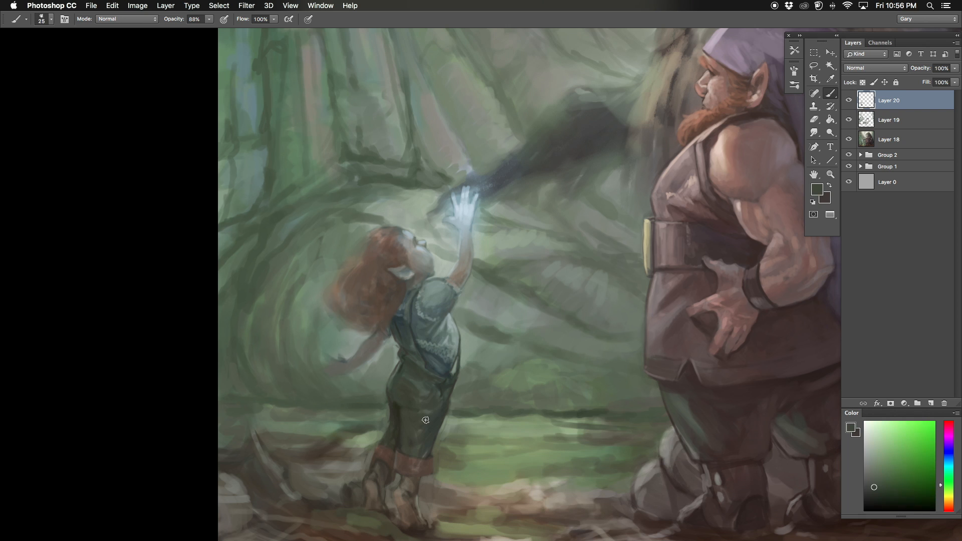
# Step: Refine the overall strap across the back of the child's shirt with a sampled dark color and a 6 px brush
pyautogui.press('super+minus')
pyautogui.press('super+plus')
pyautogui.keyDown('alt'); pyautogui.click(390, 405); pyautogui.keyUp('alt')
pyautogui.moveTo(410, 298); pyautogui.dragTo(404, 319)
pyautogui.keyDown('alt'); pyautogui.click(406, 321); pyautogui.keyUp('alt')
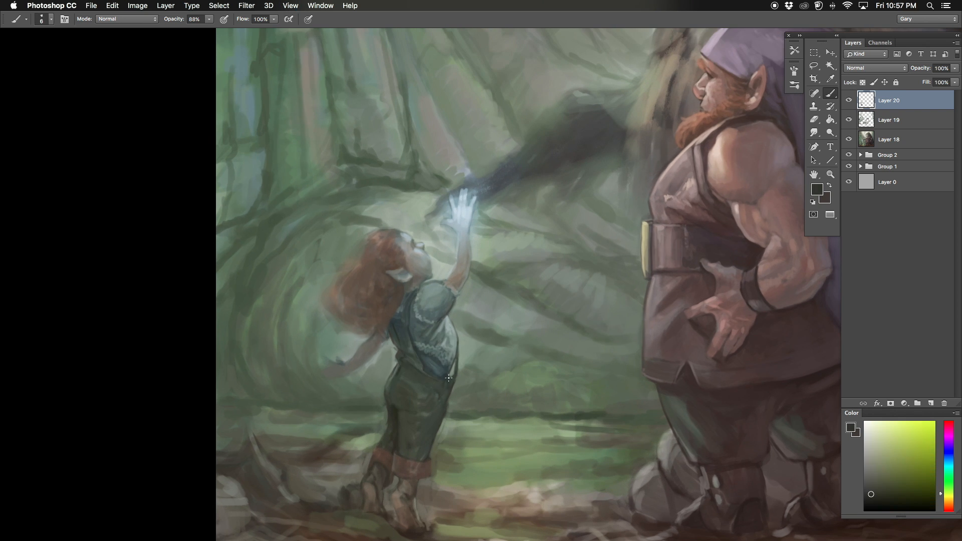
# Step: Add lighter folds to the child's lower trouser leg with a sampled gray-green, enlarging the brush to 10 px
pyautogui.scroll(-5, 447, 391)
pyautogui.hscroll(-3, 489, 252)
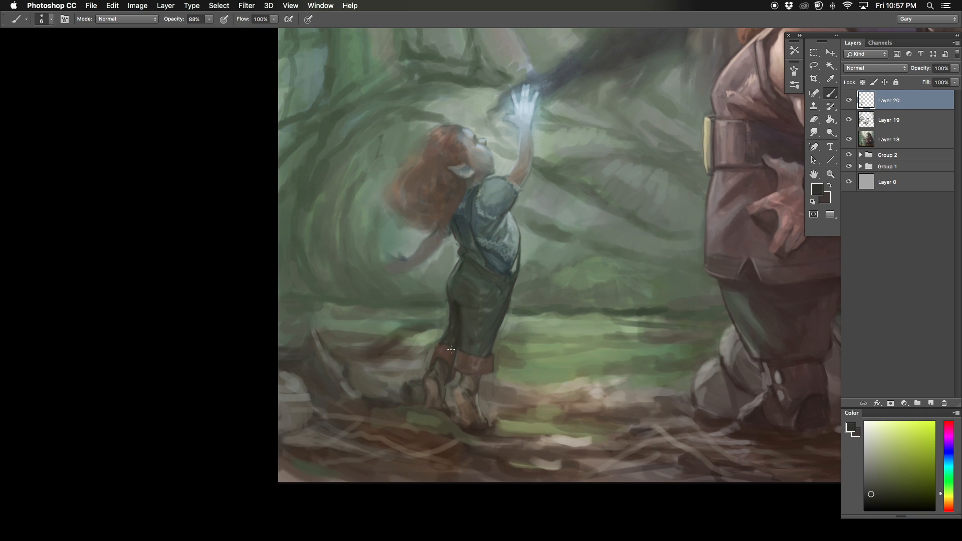
pyautogui.keyDown('alt'); pyautogui.click(444, 322); pyautogui.keyUp('alt')
pyautogui.press(']')
pyautogui.press(']')
pyautogui.press(']')
pyautogui.press(']')
pyautogui.moveTo(487, 310); pyautogui.dragTo(488, 326)
pyautogui.keyDown('alt'); pyautogui.click(488, 325); pyautogui.keyUp('alt')
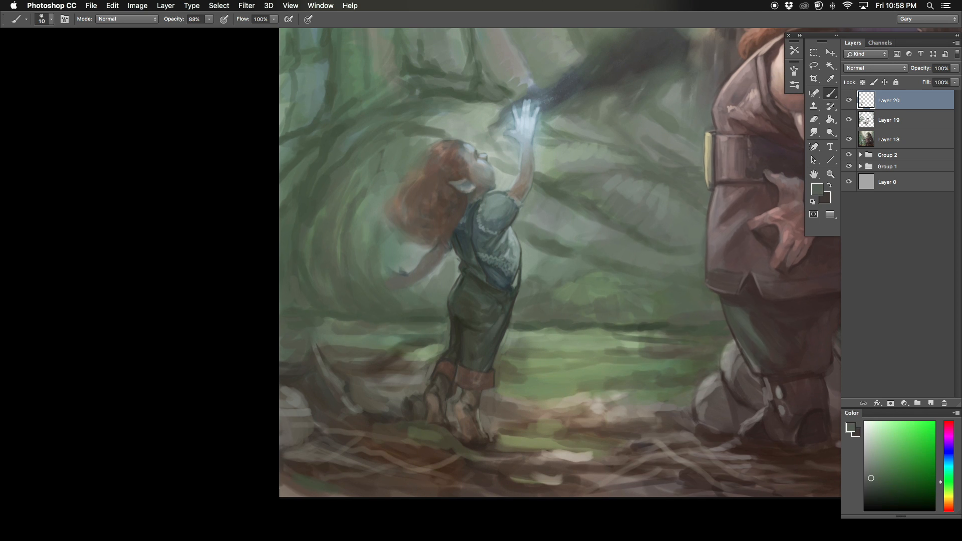
# Step: Touch up the front of the child's trouser waistline below the shirt hem with sampled greens
pyautogui.moveTo(501, 291); pyautogui.dragTo(510, 302)
pyautogui.moveTo(508, 296); pyautogui.dragTo(504, 296)
pyautogui.keyDown('alt'); pyautogui.click(505, 291); pyautogui.keyUp('alt')
pyautogui.keyDown('alt'); pyautogui.click(507, 289); pyautogui.keyUp('alt')
# Step: Darken the edge under the child's hair and the strap down to the shirt hem with a 6 px dark brush
pyautogui.press('[')
pyautogui.press('[')
pyautogui.keyDown('alt'); pyautogui.click(458, 229); pyautogui.keyUp('alt')
pyautogui.keyDown('alt'); pyautogui.click(444, 221); pyautogui.keyUp('alt')
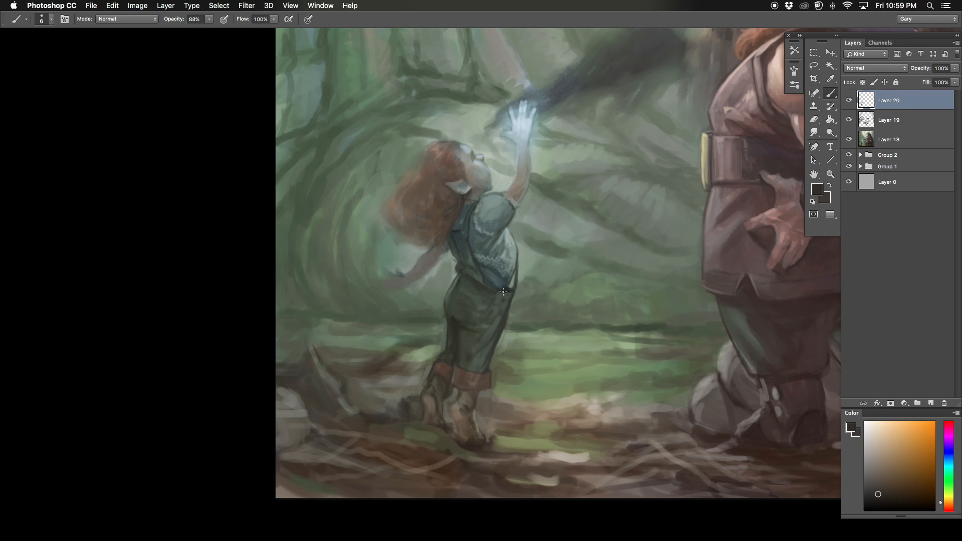
pyautogui.moveTo(437, 240); pyautogui.dragTo(465, 242)
pyautogui.moveTo(464, 202)
pyautogui.mouseDown()
pyautogui.moveTo(458, 226)
pyautogui.moveTo(510, 289)
pyautogui.mouseUp()
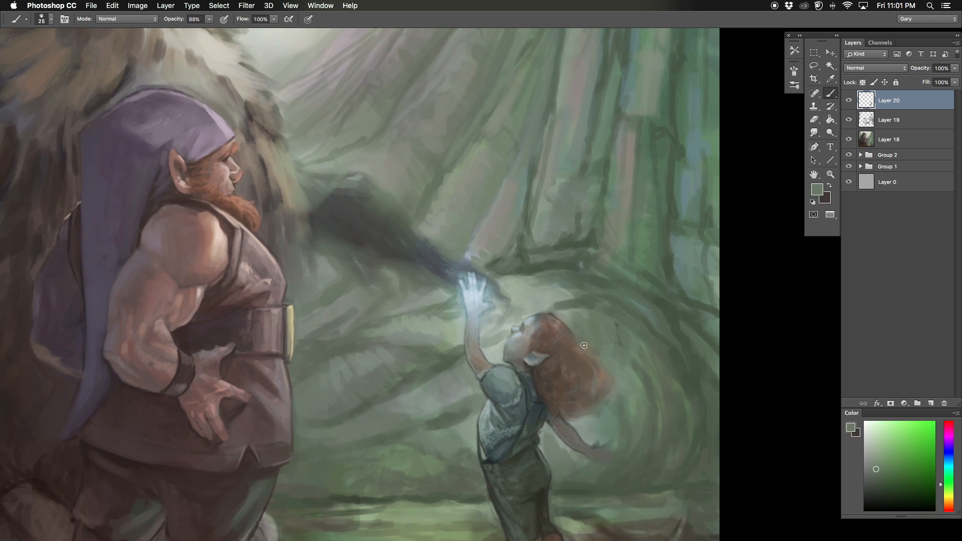
# Step: Define the child's eye and the edge of the ear with a sampled dark green and a fine brush
pyautogui.moveTo(593, 363); pyautogui.dragTo(611, 344)
pyautogui.keyDown('alt'); pyautogui.click(558, 298); pyautogui.keyUp('alt')
pyautogui.press('[')
pyautogui.press('[')
pyautogui.press('[')
pyautogui.press('[')
pyautogui.press('[')
pyautogui.press('[')
pyautogui.press('[')
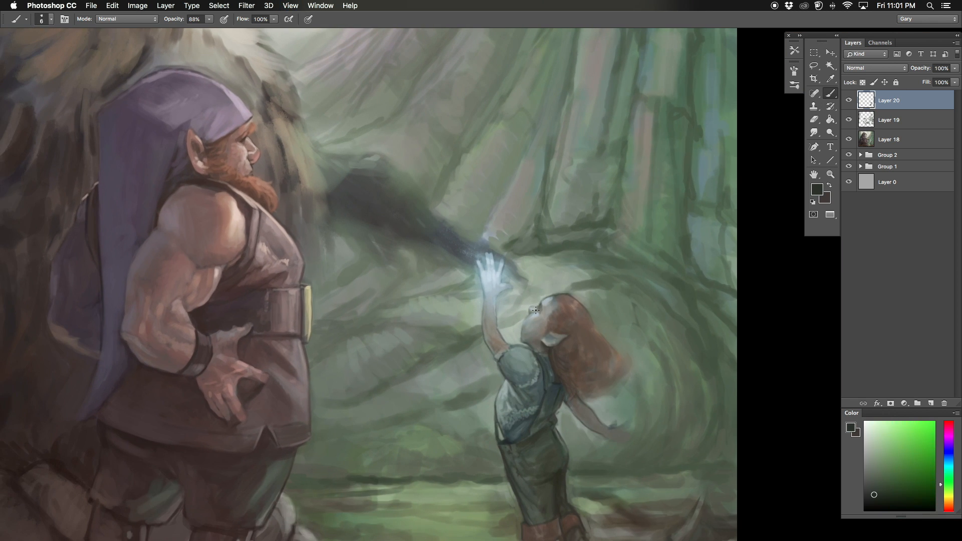
pyautogui.keyDown('alt'); pyautogui.click(534, 310); pyautogui.keyUp('alt')
pyautogui.press(']')
pyautogui.keyDown('alt'); pyautogui.click(535, 314); pyautogui.keyUp('alt')
pyautogui.keyDown('alt'); pyautogui.click(535, 316); pyautogui.keyUp('alt')
pyautogui.moveTo(531, 312); pyautogui.dragTo(564, 335)
pyautogui.keyDown('alt'); pyautogui.click(549, 345); pyautogui.keyUp('alt')
# Step: Mirror the canvas and darken the outline of the child's raised forearm with a 5 px brush
pyautogui.press('[')
pyautogui.press('[')
pyautogui.press('super+minus')
pyautogui.press('super+shift+h')
pyautogui.press('super+equal')
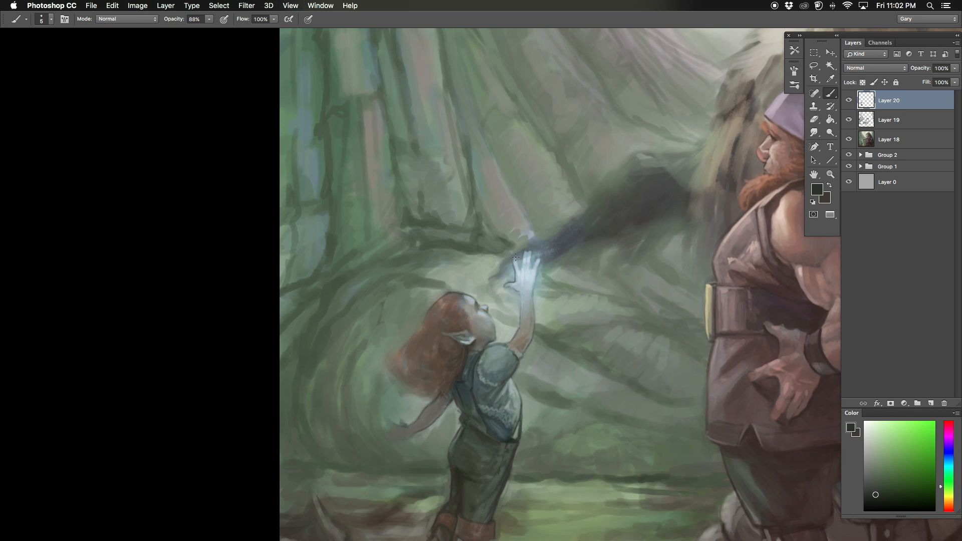
pyautogui.moveTo(535, 294); pyautogui.dragTo(532, 323)
pyautogui.moveTo(532, 325)
pyautogui.mouseDown()
pyautogui.moveTo(557, 273)
pyautogui.moveTo(559, 316)
pyautogui.mouseUp()
# Step: Touch up the child's forehead with pale blue sampled from the glowing hand and a sampled beige, enlarging the brush to 9 px
pyautogui.press('r')
pyautogui.press('super+equal')
pyautogui.keyDown('alt'); pyautogui.click(618, 275); pyautogui.keyUp('alt')
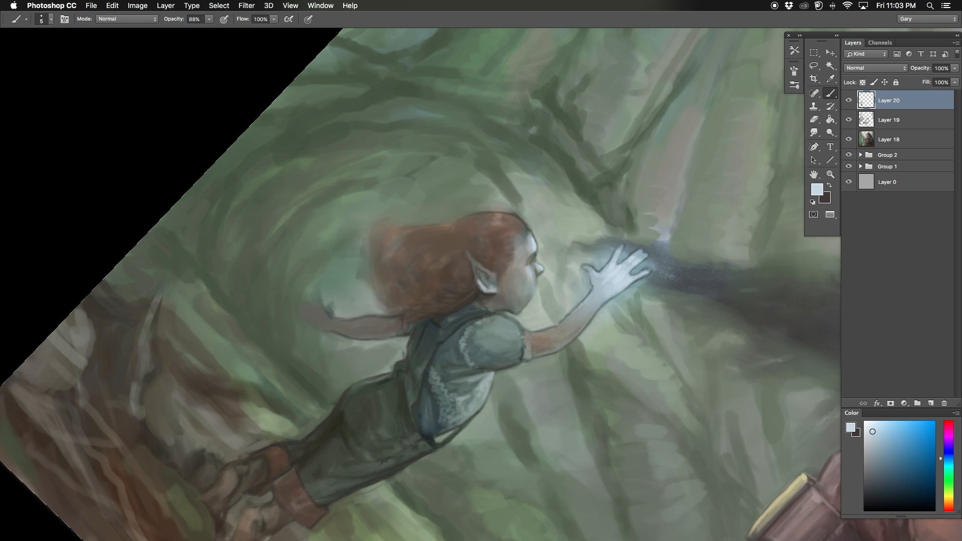
pyautogui.keyDown('alt'); pyautogui.click(528, 240); pyautogui.keyUp('alt')
pyautogui.press(']')
pyautogui.press(']')
pyautogui.press(']')
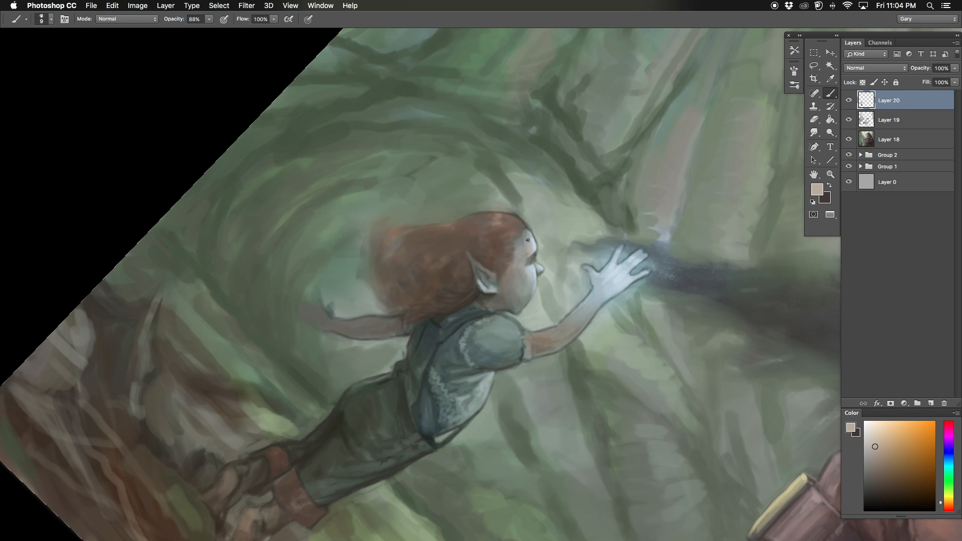
# Step: Define the lower edge of the child's ear with a sampled dark brown and a 4 px brush
pyautogui.press('super+minus')
pyautogui.press('r')
pyautogui.moveTo(530, 280); pyautogui.dragTo(511, 246)
pyautogui.press('super+equal')
pyautogui.keyDown('alt'); pyautogui.click(491, 272); pyautogui.keyUp('alt')
pyautogui.press('[')
pyautogui.press('[')
pyautogui.press('[')
pyautogui.press('[')
pyautogui.press('[')
pyautogui.press('[')
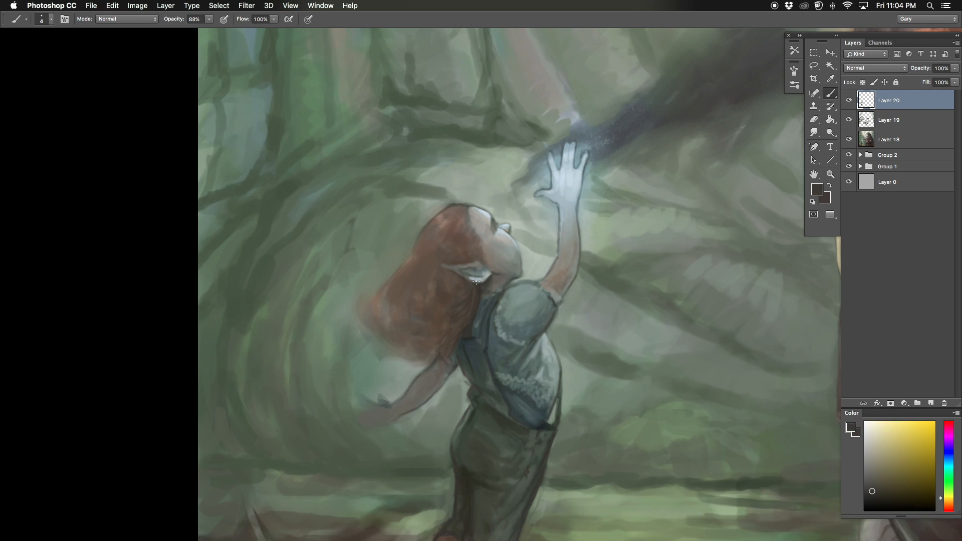
pyautogui.keyDown('alt'); pyautogui.click(480, 277); pyautogui.keyUp('alt')
pyautogui.keyDown('alt'); pyautogui.click(481, 281); pyautogui.keyUp('alt')
pyautogui.keyDown('alt'); pyautogui.click(479, 277); pyautogui.keyUp('alt')
pyautogui.keyDown('alt'); pyautogui.click(488, 288); pyautogui.keyUp('alt')
# Step: Warm the shadow beneath the child's ear with a sampled brown and a 7 px brush
pyautogui.press('super+minus')
pyautogui.press('super+minus')
pyautogui.press('super+minus')
pyautogui.press('super+equal')
pyautogui.press('super+equal')
pyautogui.keyDown('alt'); pyautogui.click(479, 279); pyautogui.keyUp('alt')
pyautogui.press(']')
pyautogui.press(']')
pyautogui.press(']')
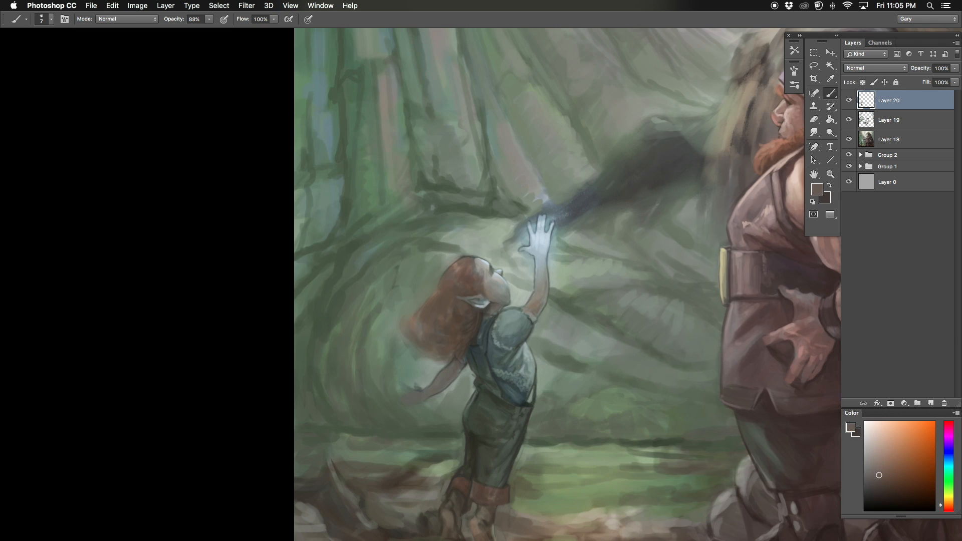
# Step: Highlight the top edge of the child's forehead with pale blue sampled from the glowing hand
pyautogui.keyDown('alt'); pyautogui.click(540, 241); pyautogui.keyUp('alt')
pyautogui.keyDown('alt'); pyautogui.click(486, 241); pyautogui.keyUp('alt')
pyautogui.press(']')
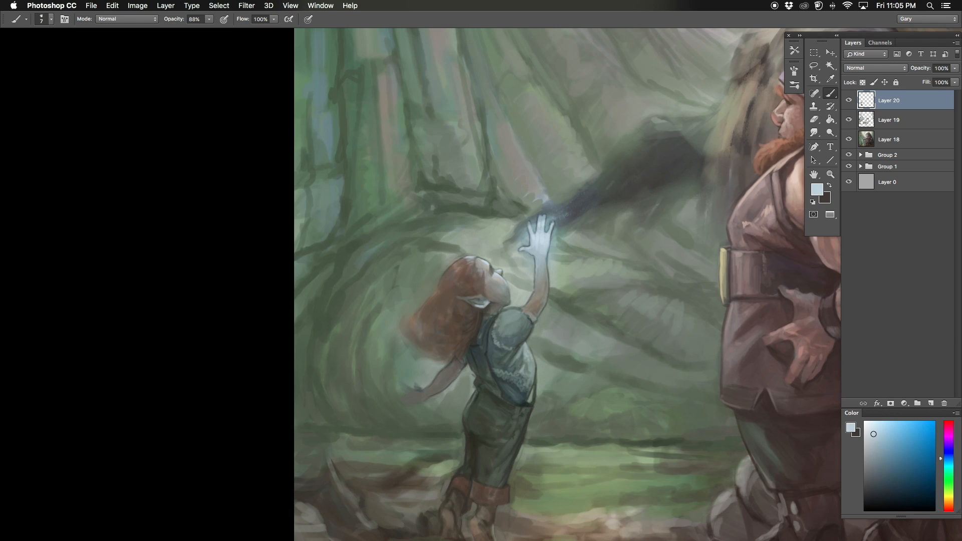
pyautogui.keyDown('alt'); pyautogui.click(539, 239); pyautogui.keyUp('alt')
# Step: Add a thin pale blue rim light along the edge of the child's trailing arm with a 4 px brush
pyautogui.press('super+minus')
pyautogui.moveTo(479, 204); pyautogui.dragTo(439, 191)
pyautogui.press('super+equal')
pyautogui.press('super+equal')
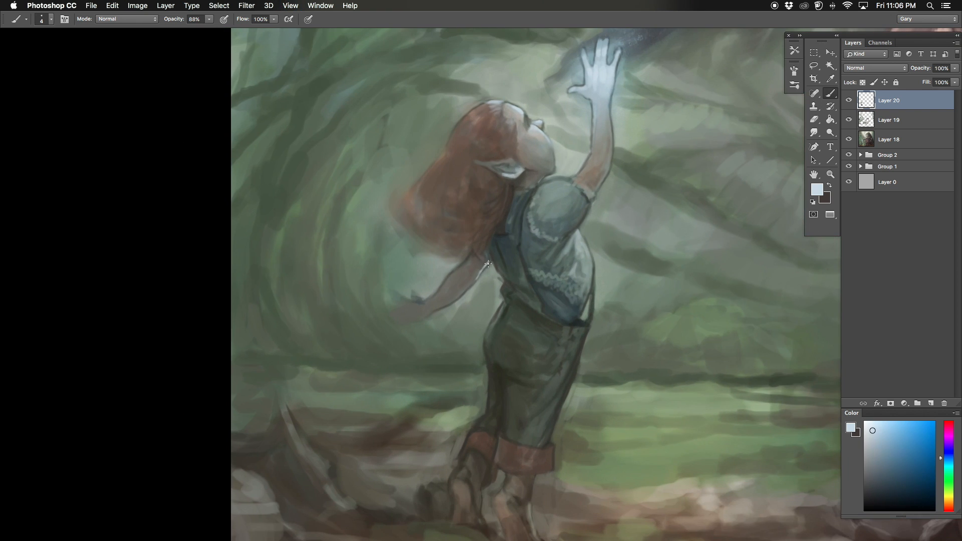
pyautogui.keyDown('alt'); pyautogui.click(492, 277); pyautogui.keyUp('alt')
pyautogui.press(']')
pyautogui.moveTo(487, 263); pyautogui.dragTo(484, 269)
pyautogui.keyDown('alt'); pyautogui.click(479, 271); pyautogui.keyUp('alt')
pyautogui.press('[')
pyautogui.press('[')
pyautogui.moveTo(573, 234); pyautogui.dragTo(563, 249)
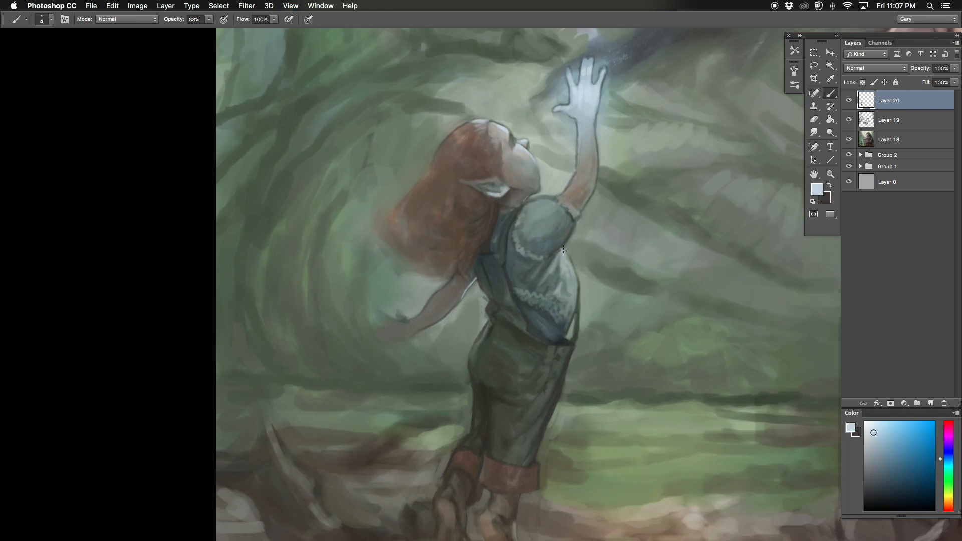
# Step: Dab small blue flowers across the child's hair with a blue sampled from the shirt and a 6 px brush
pyautogui.press('super+minus')
pyautogui.keyDown('alt'); pyautogui.click(521, 273); pyautogui.keyUp('alt')
pyautogui.press(']')
pyautogui.press(']')
pyautogui.moveTo(489, 200); pyautogui.dragTo(481, 196)
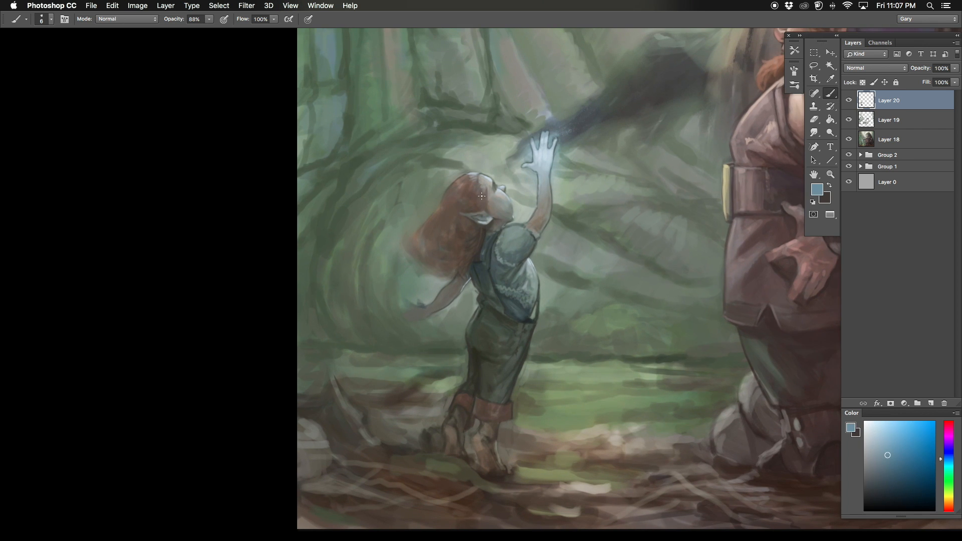
pyautogui.moveTo(501, 281)
pyautogui.mouseDown()
pyautogui.moveTo(520, 255)
pyautogui.moveTo(512, 245)
pyautogui.mouseUp()
pyautogui.moveTo(520, 175); pyautogui.dragTo(525, 181)
pyautogui.keyDown('alt'); pyautogui.click(523, 180); pyautogui.keyUp('alt')
pyautogui.moveTo(524, 180)
pyautogui.mouseDown()
pyautogui.moveTo(518, 199)
pyautogui.moveTo(555, 224)
pyautogui.mouseUp()
pyautogui.keyDown('alt'); pyautogui.click(559, 227); pyautogui.keyUp('alt')
pyautogui.moveTo(556, 221)
pyautogui.mouseDown()
pyautogui.moveTo(533, 285)
pyautogui.moveTo(556, 369)
pyautogui.mouseUp()
pyautogui.keyDown('alt'); pyautogui.click(535, 285); pyautogui.keyUp('alt')
pyautogui.keyDown('alt'); pyautogui.click(535, 285); pyautogui.keyUp('alt')
pyautogui.press('super+plus')
pyautogui.keyDown('alt'); pyautogui.click(530, 284); pyautogui.keyUp('alt')
pyautogui.moveTo(524, 280); pyautogui.dragTo(570, 297)
pyautogui.keyDown('alt'); pyautogui.click(491, 288); pyautogui.keyUp('alt')
# Step: Mirror the canvas and paint lighter orange strokes into the ends of the child's hair with a 10 px brush
pyautogui.press('super+0')
pyautogui.press('super+shift+h')
pyautogui.press('super+plus')
pyautogui.press('super+plus')
pyautogui.keyDown('alt'); pyautogui.click(586, 251); pyautogui.keyUp('alt')
pyautogui.keyDown('alt'); pyautogui.click(583, 271); pyautogui.keyUp('alt')
pyautogui.press(']')
pyautogui.press(']')
pyautogui.press(']')
pyautogui.press(']')
pyautogui.moveTo(562, 247)
pyautogui.mouseDown()
pyautogui.moveTo(575, 280)
pyautogui.moveTo(564, 296)
pyautogui.mouseUp()
pyautogui.moveTo(575, 290); pyautogui.dragTo(547, 304)
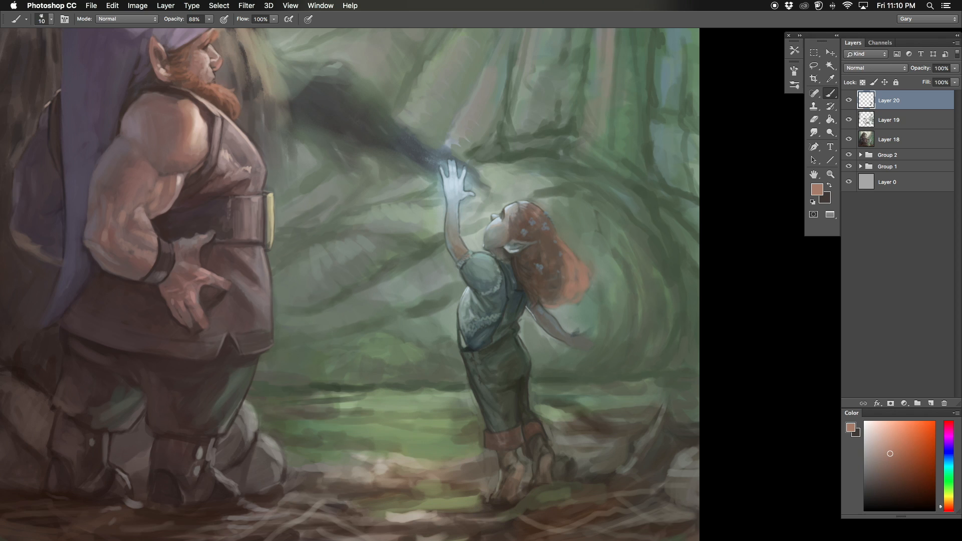
# Step: Blend the lower part of the child's hair with a sampled reddish brown, enlarging the brush to 15 px
pyautogui.keyDown('alt'); pyautogui.click(532, 237); pyautogui.keyUp('alt')
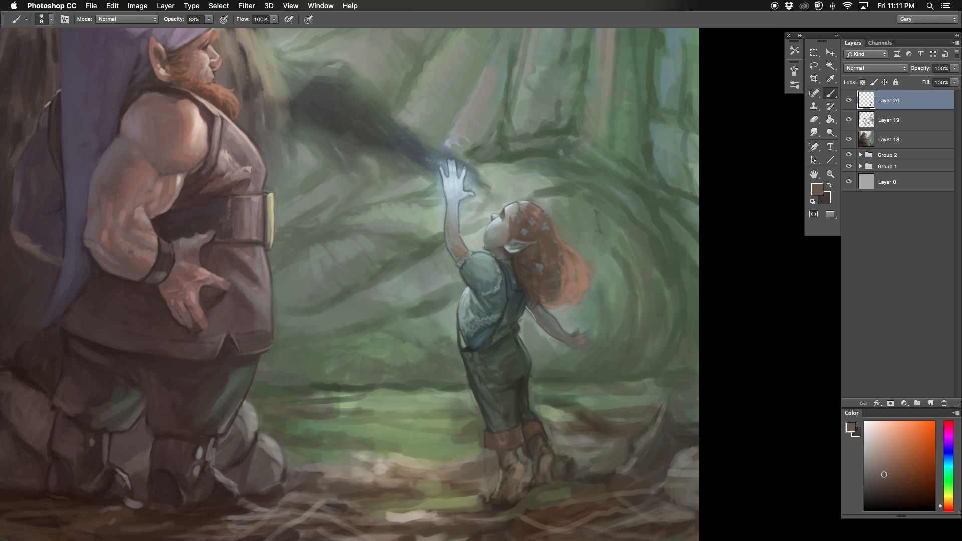
pyautogui.keyDown('alt'); pyautogui.click(563, 283); pyautogui.keyUp('alt')
pyautogui.press(']')
pyautogui.press(']')
pyautogui.press(']')
pyautogui.moveTo(563, 274); pyautogui.dragTo(568, 289)
pyautogui.moveTo(565, 254); pyautogui.dragTo(567, 273)
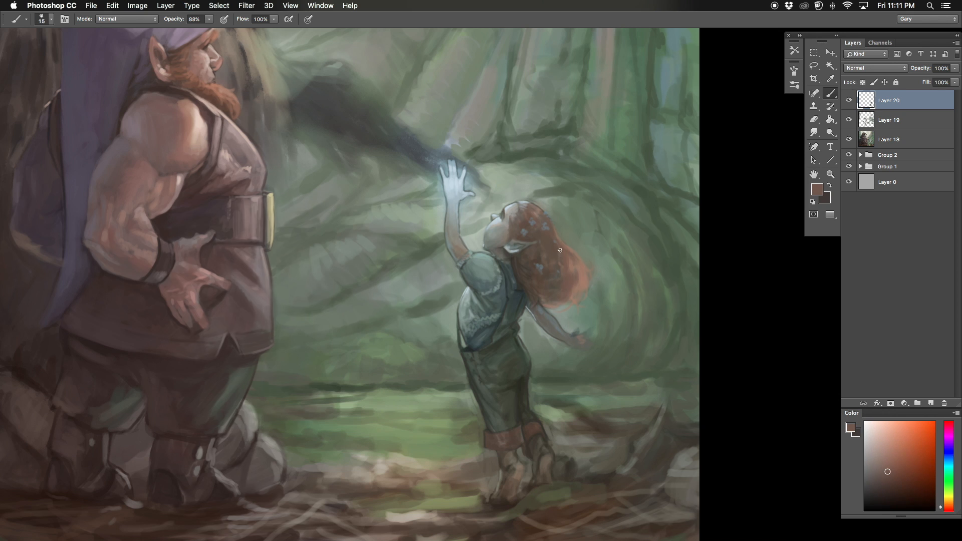
# Step: Toggle Layer 20 off and on to compare the changes, and add a new layer above it
pyautogui.press('super+shift+h')
pyautogui.press('super+minus')
pyautogui.click(847, 101)
pyautogui.click(848, 100)
pyautogui.click(930, 403)
# Step: Refine the child's jaw, neck and ear on the new layer with sampled gray-greens and a small brush
pyautogui.press('super+plus')
pyautogui.press('[')
pyautogui.press('[')
pyautogui.press('[')
pyautogui.press('[')
pyautogui.keyDown('alt'); pyautogui.click(529, 300); pyautogui.keyUp('alt')
pyautogui.keyDown('alt'); pyautogui.click(525, 303); pyautogui.keyUp('alt')
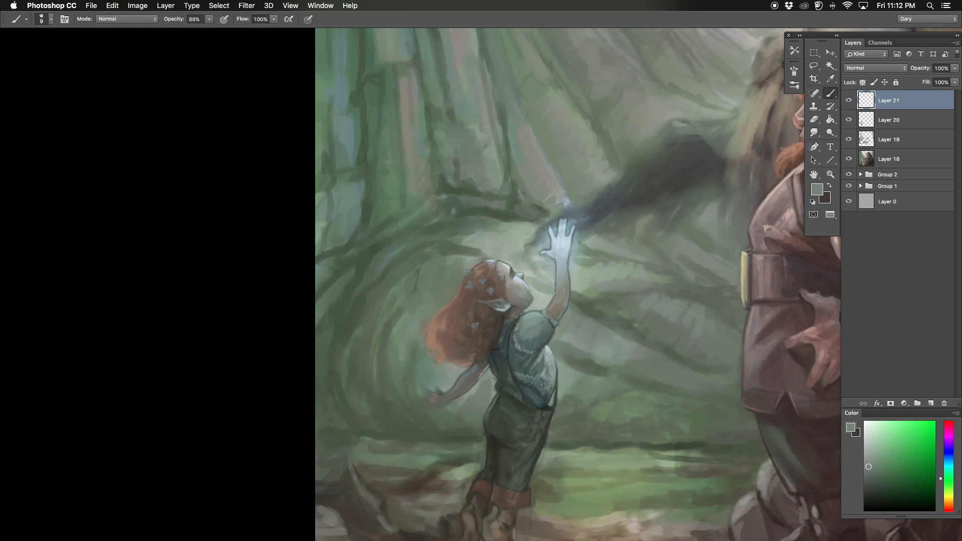
pyautogui.keyDown('alt'); pyautogui.click(526, 306); pyautogui.keyUp('alt')
pyautogui.keyDown('alt'); pyautogui.click(529, 307); pyautogui.keyUp('alt')
pyautogui.keyDown('alt'); pyautogui.click(521, 311); pyautogui.keyUp('alt')
pyautogui.moveTo(529, 307)
pyautogui.mouseDown()
pyautogui.moveTo(540, 298)
pyautogui.moveTo(517, 325)
pyautogui.mouseUp()
pyautogui.keyDown('alt'); pyautogui.click(512, 303); pyautogui.keyUp('alt')
pyautogui.keyDown('alt'); pyautogui.click(514, 315); pyautogui.keyUp('alt')
pyautogui.press('[')
pyautogui.keyDown('alt'); pyautogui.click(524, 306); pyautogui.keyUp('alt')
# Step: Paint light orange highlight strands through the child's hair with a 6 px brush
pyautogui.keyDown('alt'); pyautogui.click(500, 283); pyautogui.keyUp('alt')
pyautogui.press('[')
pyautogui.click(889, 444)
pyautogui.moveTo(495, 271)
pyautogui.mouseDown()
pyautogui.moveTo(503, 267)
pyautogui.moveTo(470, 300)
pyautogui.mouseUp()
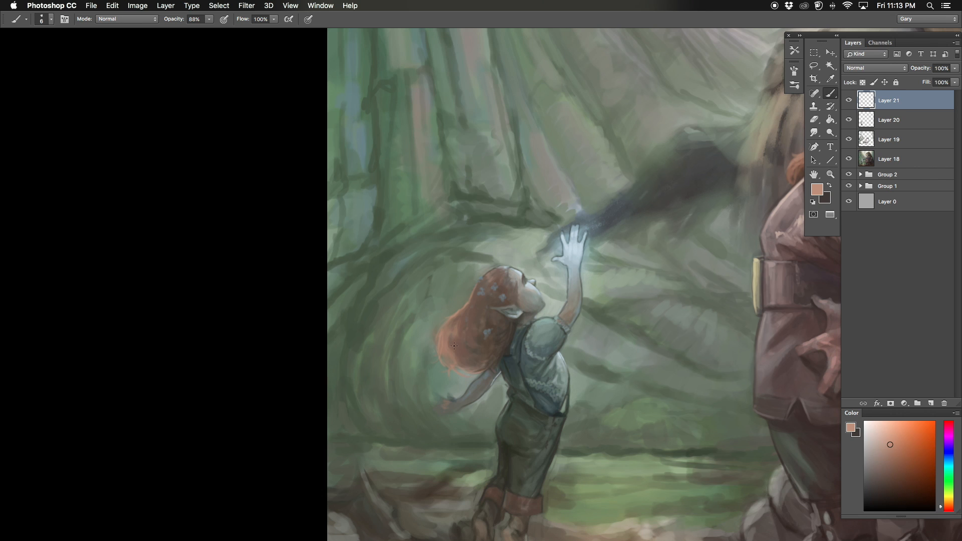
# Step: Brighten the flowers in the child's hair with pale blue sampled from the glowing hand and a 7 px brush
pyautogui.keyDown('alt'); pyautogui.click(495, 282); pyautogui.keyUp('alt')
pyautogui.press(']')
pyautogui.press(']')
pyautogui.keyDown('alt'); pyautogui.click(524, 281); pyautogui.keyUp('alt')
pyautogui.moveTo(529, 289); pyautogui.dragTo(544, 270)
pyautogui.keyDown('alt'); pyautogui.click(571, 228); pyautogui.keyUp('alt')
pyautogui.press(']')
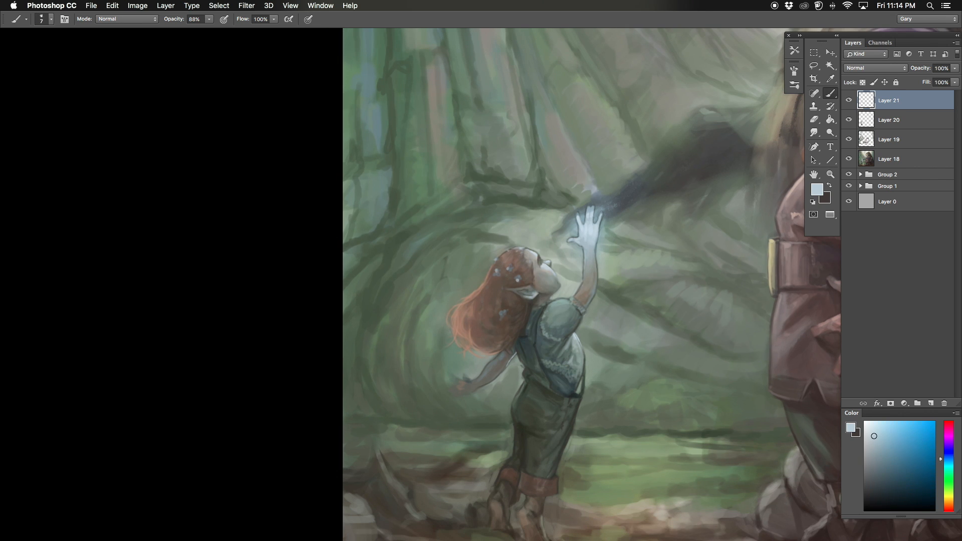
# Step: Darken the hair below the child's ear with a sampled dark brown and a 6 px brush
pyautogui.press('super+0')
pyautogui.press('super+plus')
pyautogui.press('super+plus')
pyautogui.moveTo(456, 319); pyautogui.dragTo(454, 347)
pyautogui.keyDown('alt'); pyautogui.click(453, 340); pyautogui.keyUp('alt')
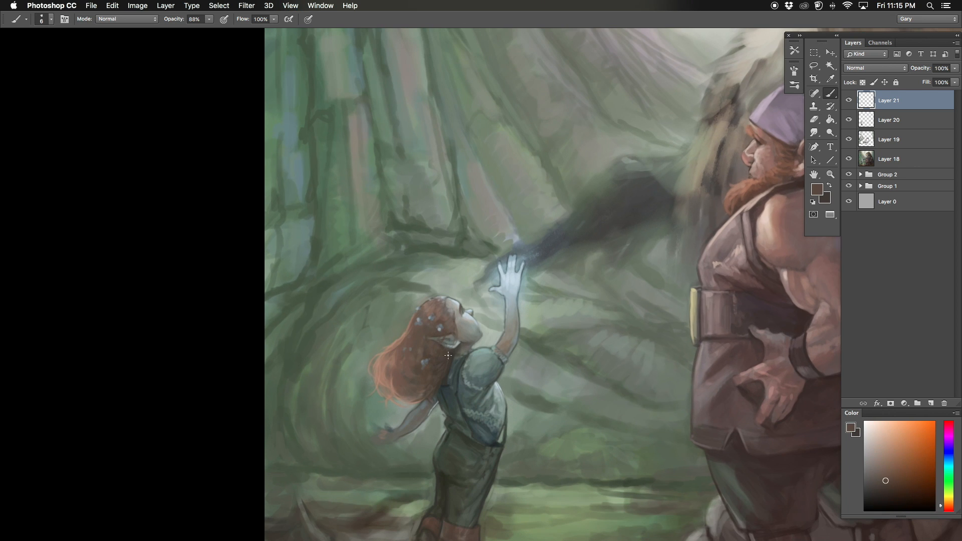
# Step: Soften the outline on top of the child's head with a sampled light gray and touch up the hair's back edge
pyautogui.keyDown('alt'); pyautogui.click(444, 315); pyautogui.keyUp('alt')
pyautogui.press('[')
pyautogui.press('[')
pyautogui.moveTo(444, 295); pyautogui.dragTo(457, 289)
pyautogui.keyDown('alt'); pyautogui.click(457, 295); pyautogui.keyUp('alt')
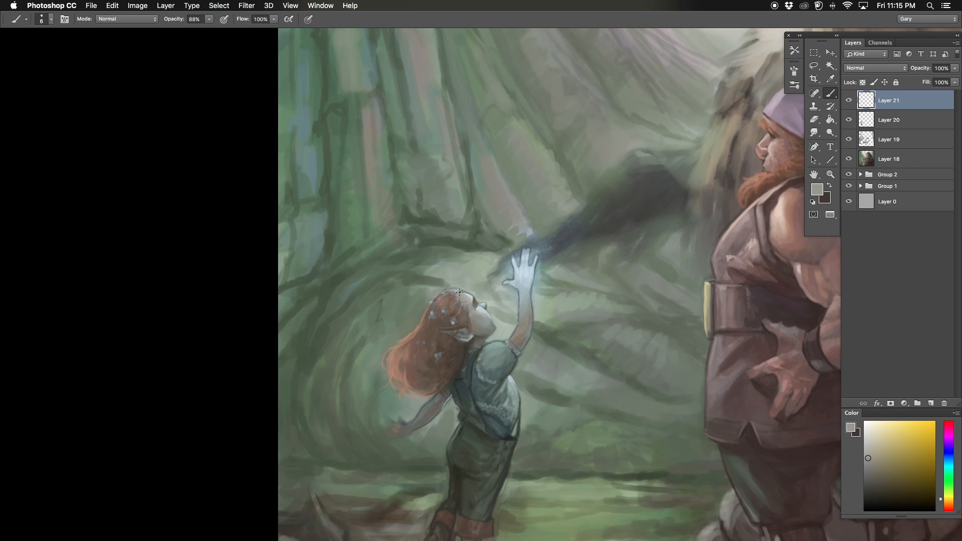
pyautogui.press('super+minus')
pyautogui.keyDown('alt'); pyautogui.click(380, 397); pyautogui.keyUp('alt')
pyautogui.press('super+plus')
pyautogui.press('super+plus')
pyautogui.keyDown('alt'); pyautogui.click(476, 441); pyautogui.keyUp('alt')
pyautogui.press(']')
pyautogui.press(']')
# Step: Touch up the green background beside the child's raised arm with a sampled gray-green and a 10 px brush
pyautogui.press('super+0')
pyautogui.press('super+shift+h')
pyautogui.moveTo(298, 270); pyautogui.dragTo(249, 292)
pyautogui.press('super+plus')
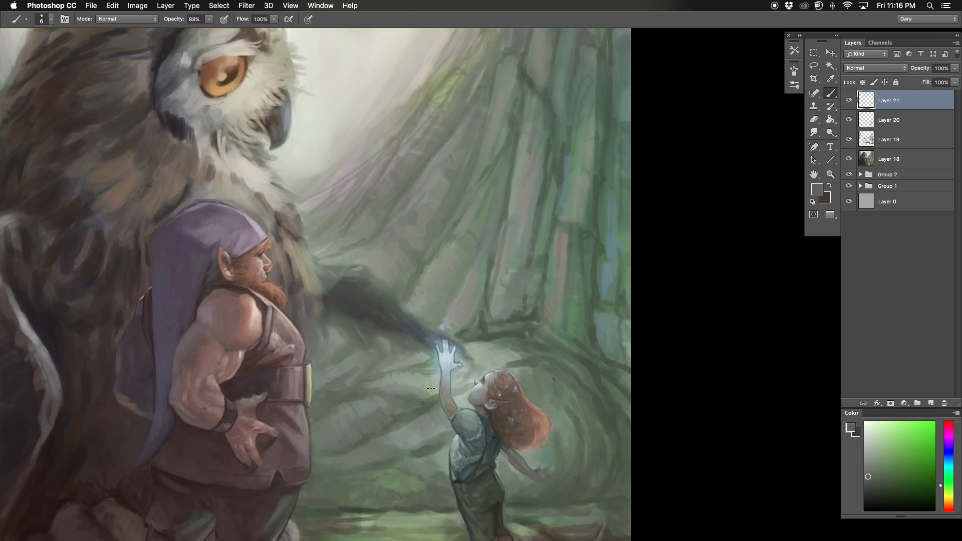
pyautogui.press('super+plus')
pyautogui.keyDown('alt'); pyautogui.click(447, 420); pyautogui.keyUp('alt')
pyautogui.press(']')
pyautogui.press(']')
pyautogui.press(']')
pyautogui.press(']')
pyautogui.press(']')
pyautogui.press(']')
pyautogui.keyDown('alt'); pyautogui.click(404, 440); pyautogui.keyUp('alt')
pyautogui.press('[')
pyautogui.press('[')
pyautogui.moveTo(403, 440); pyautogui.dragTo(387, 390)
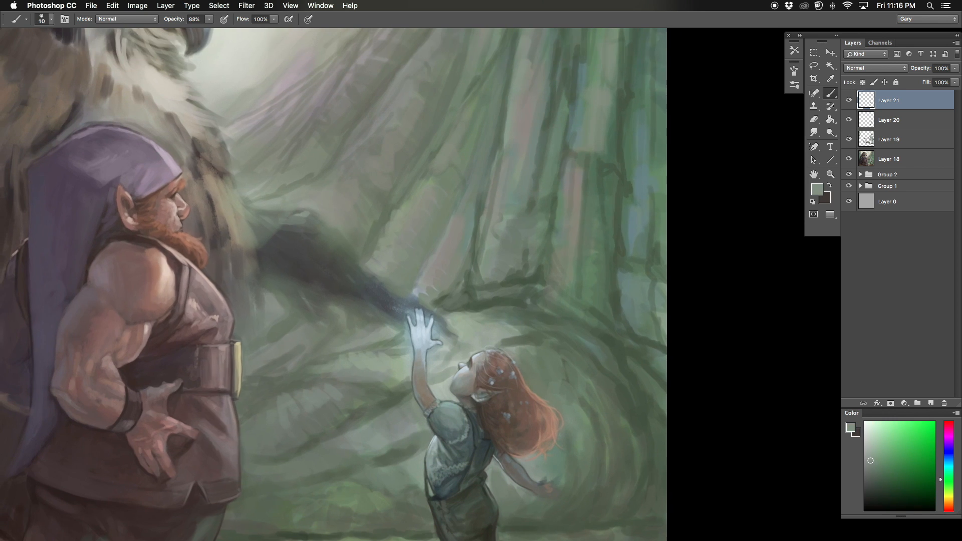
# Step: Touch up the child's hair and face with sampled tones, ending with a salmon skin color and a 7 px brush
pyautogui.click(849, 121)
pyautogui.press('super+minus')
pyautogui.press('super+shift+h')
pyautogui.moveTo(106, 333); pyautogui.dragTo(303, 326)
pyautogui.press('super+plus')
pyautogui.press('super+plus')
pyautogui.keyDown('alt'); pyautogui.click(360, 388); pyautogui.keyUp('alt')
pyautogui.press('[')
pyautogui.press('[')
pyautogui.press('[')
pyautogui.press('[')
pyautogui.keyDown('alt'); pyautogui.click(360, 388); pyautogui.keyUp('alt')
pyautogui.keyDown('alt'); pyautogui.click(437, 385); pyautogui.keyUp('alt')
pyautogui.press(']')
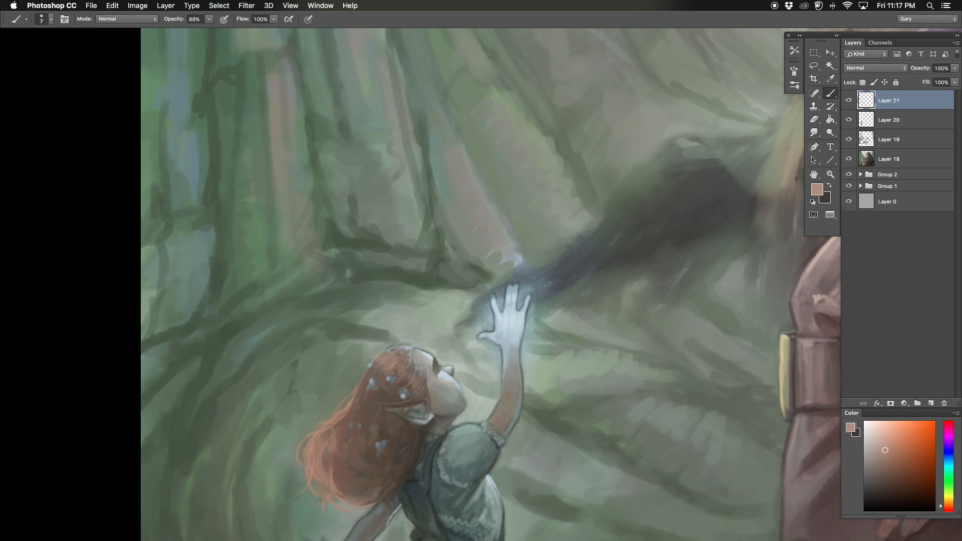
# Step: Refine the child's forehead, hairline and facial profile with sampled tones and a finer brush
pyautogui.keyDown('alt'); pyautogui.click(449, 377); pyautogui.keyUp('alt')
pyautogui.press('super+minus')
pyautogui.press('super+plus')
pyautogui.press('super+plus')
pyautogui.keyDown('alt'); pyautogui.click(385, 346); pyautogui.keyUp('alt')
pyautogui.keyDown('alt'); pyautogui.click(384, 343); pyautogui.keyUp('alt')
pyautogui.moveTo(383, 343)
pyautogui.mouseDown()
pyautogui.moveTo(427, 368)
pyautogui.moveTo(410, 363)
pyautogui.mouseUp()
pyautogui.keyDown('alt'); pyautogui.click(427, 367); pyautogui.keyUp('alt')
pyautogui.press('[')
pyautogui.press('[')
pyautogui.keyDown('alt'); pyautogui.click(424, 368); pyautogui.keyUp('alt')
pyautogui.keyDown('alt'); pyautogui.click(416, 360); pyautogui.keyUp('alt')
pyautogui.keyDown('alt'); pyautogui.click(398, 380); pyautogui.keyUp('alt')
# Step: Sharpen the outline around the child's chin with a sampled dark teal and a 2 px brush
pyautogui.press(']')
pyautogui.press(']')
pyautogui.press(']')
pyautogui.press(']')
pyautogui.keyDown('alt'); pyautogui.click(399, 337); pyautogui.keyUp('alt')
pyautogui.press('[')
pyautogui.press('[')
pyautogui.press('[')
pyautogui.press('[')
pyautogui.press('[')
pyautogui.press('[')
pyautogui.press('[')
pyautogui.press('[')
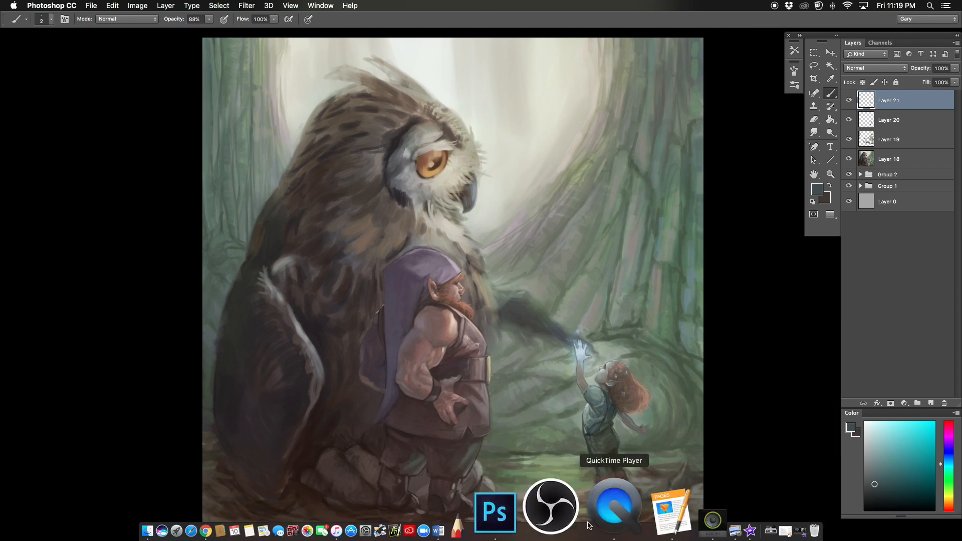
pyautogui.press('super+plus')
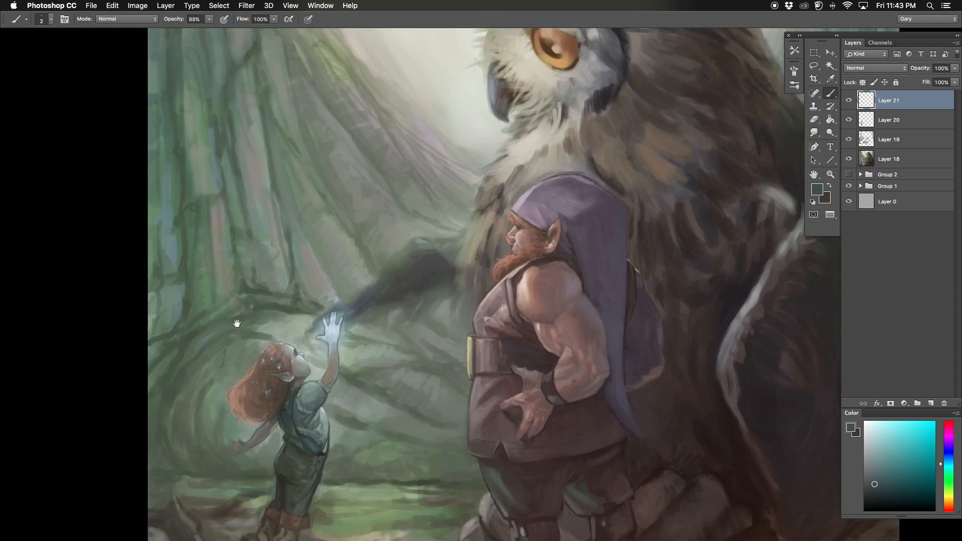
# Step: Stamp all visible layers, copy the child from a feathered lasso selection onto a separate layer and delete the stamped layer
pyautogui.moveTo(237, 323); pyautogui.dragTo(294, 285)
pyautogui.press('super+alt+shift+e')
pyautogui.press('l')
pyautogui.moveTo(380, 288)
pyautogui.mouseDown()
pyautogui.moveTo(280, 346)
pyautogui.moveTo(358, 533)
pyautogui.moveTo(387, 266)
pyautogui.moveTo(382, 308)
pyautogui.mouseUp()
pyautogui.hotkey('shift', 'F6')
pyautogui.press('Return')
pyautogui.press('super+j')
pyautogui.moveTo(888, 119); pyautogui.dragTo(944, 403)
# Step: Scale the copied child down to about 95% of its size
pyautogui.moveTo(280, 281); pyautogui.dragTo(311, 255)
pyautogui.press('super+t')
pyautogui.moveTo(305, 510); pyautogui.dragTo(310, 495)
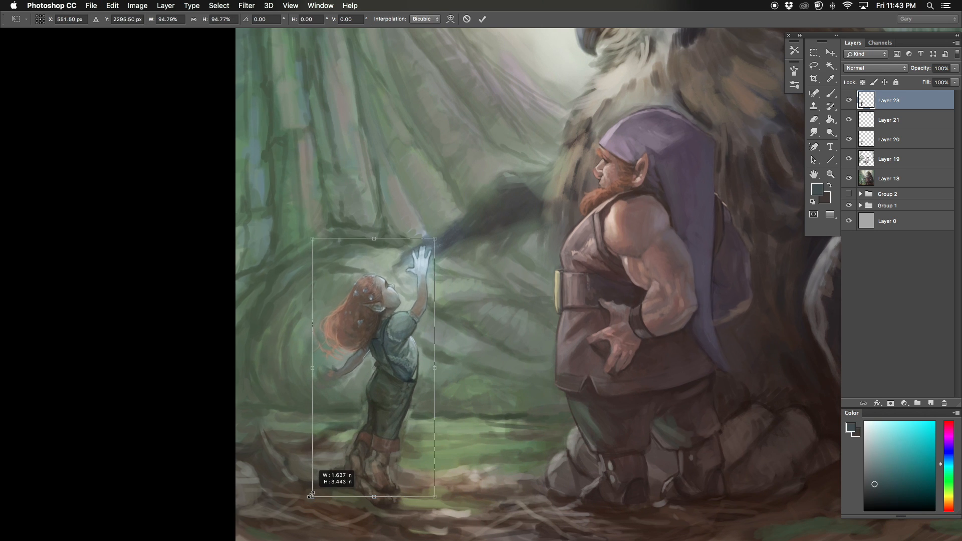
pyautogui.press('Return')
# Step: Try repainting the child's hair with a fuller shape in sampled brown tones on a new layer
pyautogui.press('super+minus')
pyautogui.press('super+plus')
pyautogui.press('super+alt+shift+n')
pyautogui.press('b')
pyautogui.press('super+plus')
pyautogui.moveTo(358, 369)
pyautogui.mouseDown()
pyautogui.moveTo(418, 226)
pyautogui.moveTo(396, 257)
pyautogui.mouseUp()
pyautogui.keyDown('alt'); pyautogui.click(417, 227); pyautogui.keyUp('alt')
pyautogui.keyDown('alt'); pyautogui.click(400, 251); pyautogui.keyUp('alt')
pyautogui.moveTo(420, 304); pyautogui.dragTo(392, 299)
pyautogui.moveTo(405, 246); pyautogui.dragTo(383, 280)
pyautogui.press('[')
pyautogui.keyDown('alt'); pyautogui.click(398, 247); pyautogui.keyUp('alt')
pyautogui.moveTo(406, 236); pyautogui.dragTo(390, 259)
pyautogui.moveTo(435, 207); pyautogui.dragTo(400, 230)
pyautogui.moveTo(441, 203)
pyautogui.mouseDown()
pyautogui.moveTo(409, 215)
pyautogui.moveTo(451, 238)
pyautogui.moveTo(395, 249)
pyautogui.mouseUp()
pyautogui.keyDown('alt'); pyautogui.click(441, 213); pyautogui.keyUp('alt')
pyautogui.keyDown('alt'); pyautogui.click(443, 218); pyautogui.keyUp('alt')
pyautogui.press('[')
pyautogui.press(']')
pyautogui.press(']')
pyautogui.press(']')
pyautogui.press(']')
# Step: Check the hair in the mirrored view and delete the layer with the first hair repaint
pyautogui.press('super+shift+h')
pyautogui.press('super+minus')
pyautogui.moveTo(508, 321); pyautogui.dragTo(169, 335)
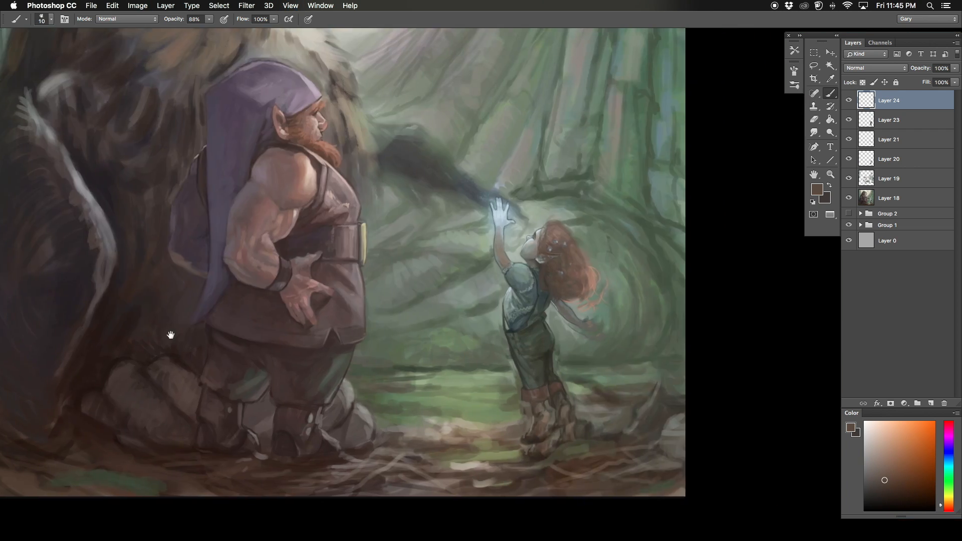
pyautogui.press('super+plus')
pyautogui.press('Delete')
# Step: Create a new layer and block in a fuller mass of reddish-brown hair behind the child's head
pyautogui.press('super+shift+alt+n')
pyautogui.press(']')
pyautogui.press(']')
pyautogui.press(']')
pyautogui.press(']')
pyautogui.moveTo(551, 306); pyautogui.dragTo(536, 344)
pyautogui.moveTo(532, 258); pyautogui.dragTo(556, 325)
pyautogui.keyDown('alt'); pyautogui.click(556, 306); pyautogui.keyUp('alt')
pyautogui.keyDown('alt'); pyautogui.click(543, 295); pyautogui.keyUp('alt')
pyautogui.moveTo(547, 280); pyautogui.dragTo(562, 310)
pyautogui.keyDown('alt'); pyautogui.click(535, 320); pyautogui.keyUp('alt')
pyautogui.keyDown('alt'); pyautogui.click(518, 330); pyautogui.keyUp('alt')
# Step: Build up the volume at the back of the child's hair with sampled browns, finishing with an 8 px brush
pyautogui.press('[')
pyautogui.press('[')
pyautogui.press('[')
pyautogui.press('[')
pyautogui.press(']')
pyautogui.press(']')
pyautogui.press(']')
pyautogui.press(']')
pyautogui.keyDown('alt'); pyautogui.click(538, 300); pyautogui.keyUp('alt')
pyautogui.moveTo(531, 263)
pyautogui.mouseDown()
pyautogui.moveTo(569, 323)
pyautogui.moveTo(508, 340)
pyautogui.moveTo(555, 288)
pyautogui.mouseUp()
pyautogui.keyDown('alt'); pyautogui.click(564, 326); pyautogui.keyUp('alt')
pyautogui.keyDown('alt'); pyautogui.click(508, 311); pyautogui.keyUp('alt')
pyautogui.keyDown('alt'); pyautogui.click(530, 256); pyautogui.keyUp('alt')
pyautogui.press('[')
pyautogui.press('[')
pyautogui.press('[')
pyautogui.press('[')
pyautogui.press('[')
pyautogui.press('[')
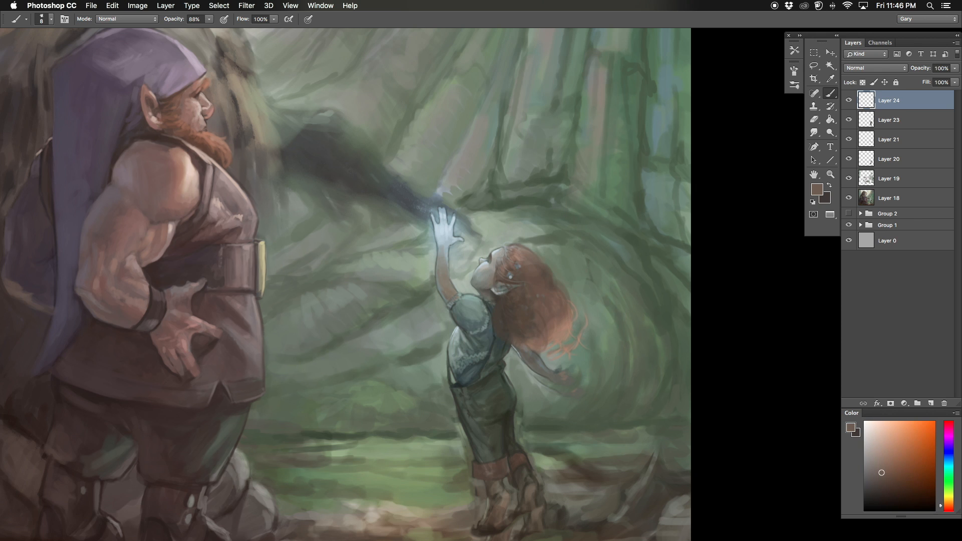
# Step: Flip the canvas back and clear the leftover strands of old hair behind the child from the underlying layers
pyautogui.press('super+shift+h')
pyautogui.hotkey('alt', '[')
pyautogui.hotkey('alt', '[')
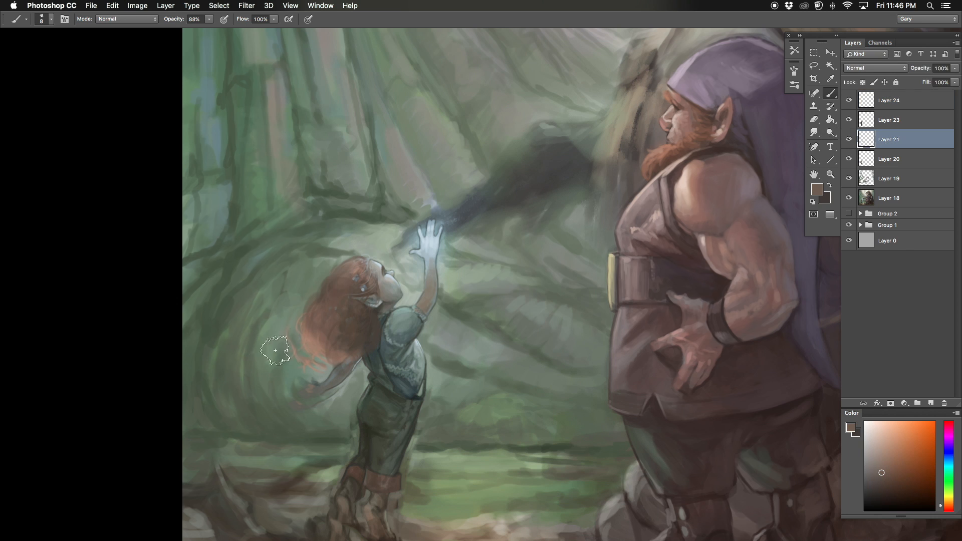
pyautogui.hotkey('alt', '[')
pyautogui.hotkey('alt', ']')
pyautogui.hotkey('alt', ']')
pyautogui.hotkey('alt', ']')
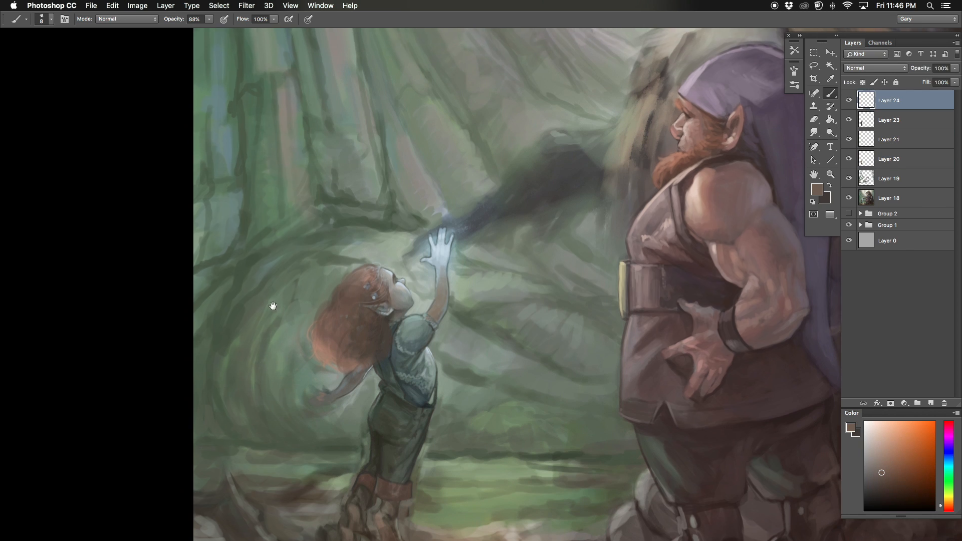
# Step: Blend the crown and middle of the child's hair on Layer 24 with sampled brown tones
pyautogui.keyDown('super'); pyautogui.click(275, 309); pyautogui.keyUp('super')
pyautogui.keyDown('alt'); pyautogui.click(412, 311); pyautogui.keyUp('alt')
pyautogui.keyDown('alt'); pyautogui.click(425, 254); pyautogui.keyUp('alt')
pyautogui.moveTo(425, 255); pyautogui.dragTo(430, 267)
pyautogui.keyDown('alt'); pyautogui.click(435, 268); pyautogui.keyUp('alt')
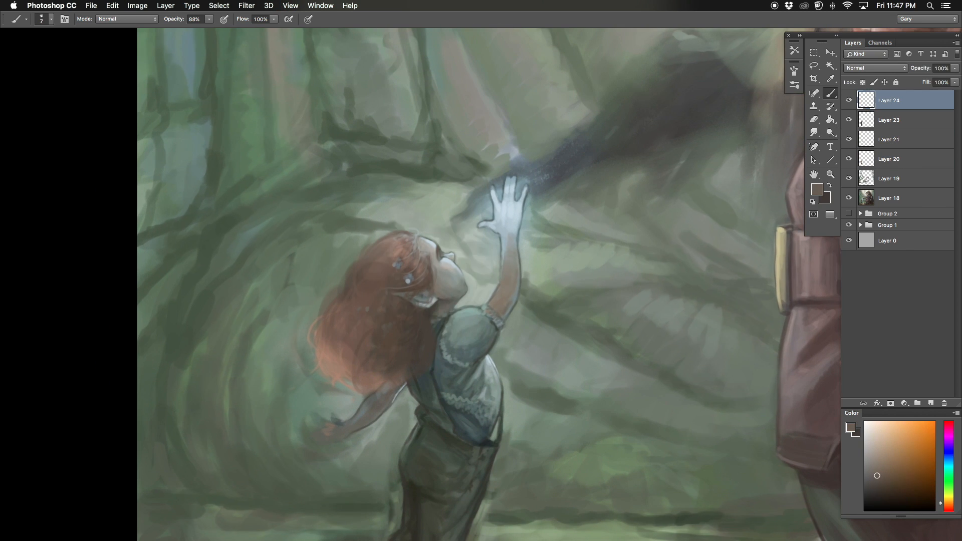
pyautogui.moveTo(381, 296); pyautogui.dragTo(395, 311)
pyautogui.keyDown('alt'); pyautogui.click(396, 280); pyautogui.keyUp('alt')
pyautogui.press(']')
pyautogui.press(']')
pyautogui.keyDown('alt'); pyautogui.click(388, 288); pyautogui.keyUp('alt')
pyautogui.moveTo(404, 249); pyautogui.dragTo(373, 278)
# Step: Deepen the shadows in the child's hair with a sampled dark brown
pyautogui.press('super+minus')
pyautogui.press('super+minus')
pyautogui.press('super+plus')
pyautogui.keyDown('alt'); pyautogui.click(426, 486); pyautogui.keyUp('alt')
pyautogui.moveTo(421, 309); pyautogui.dragTo(398, 351)
pyautogui.moveTo(412, 349); pyautogui.dragTo(389, 308)
pyautogui.press('[')
pyautogui.press('super+minus')
pyautogui.moveTo(329, 386)
pyautogui.mouseDown()
pyautogui.moveTo(266, 359)
pyautogui.moveTo(230, 308)
pyautogui.mouseUp()
# Step: Review the child against the whole picture and merge Layer 21 down into Layer 20
pyautogui.press('super+minus')
pyautogui.press('super+minus')
pyautogui.click(889, 126)
pyautogui.press('super+plus')
pyautogui.press('super+plus')
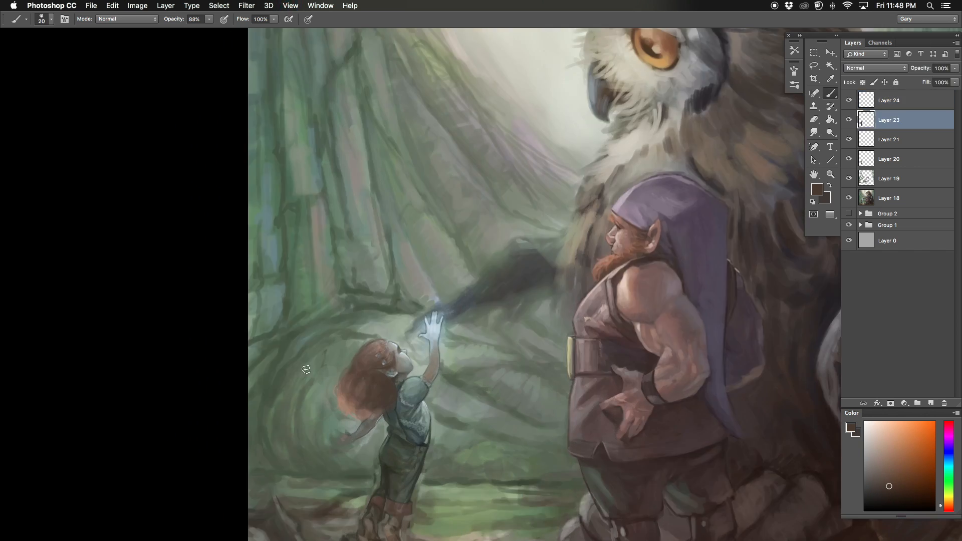
pyautogui.moveTo(371, 466); pyautogui.dragTo(415, 386)
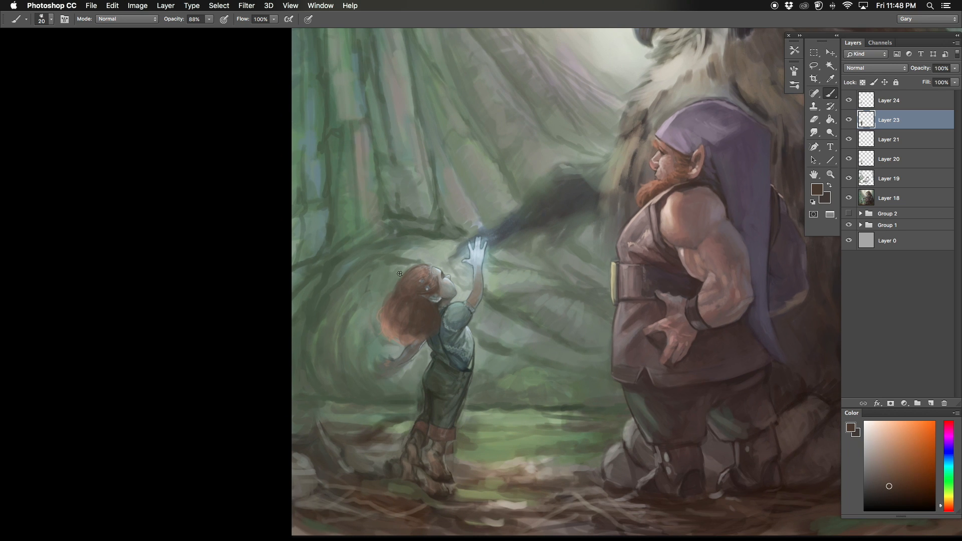
pyautogui.press('super+0')
pyautogui.moveTo(451, 443); pyautogui.dragTo(491, 376)
pyautogui.click(863, 139)
pyautogui.press('super+e')
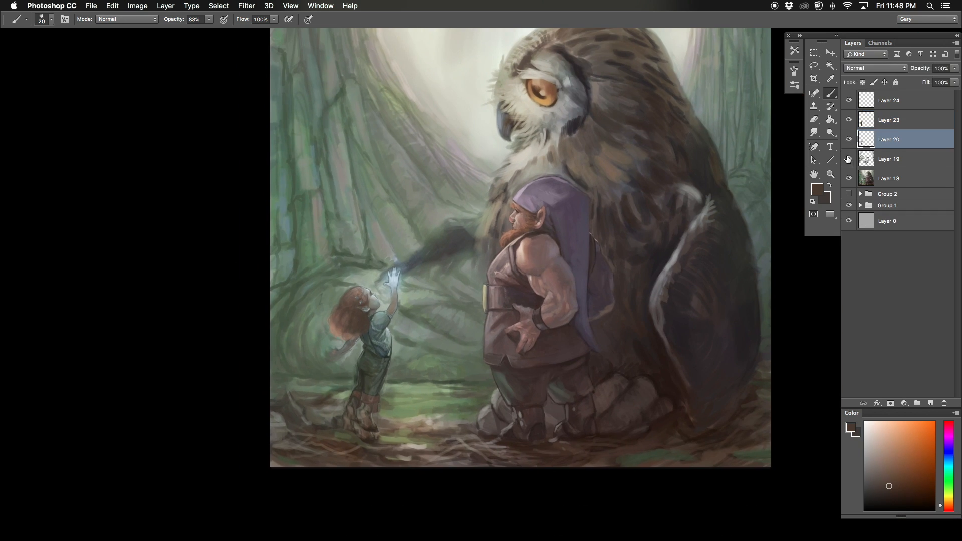
# Step: Merge Layer 20 down into Layer 19, add an empty layer above it, and set the brush opacity to 89%
pyautogui.press('super+e')
pyautogui.click(863, 116)
pyautogui.press('super+shift+alt+n')
pyautogui.press('super+plus')
pyautogui.moveTo(320, 481); pyautogui.dragTo(305, 307)
pyautogui.keyDown('alt'); pyautogui.click(295, 341); pyautogui.keyUp('alt')
pyautogui.moveTo(209, 19); pyautogui.dragTo(210, 20)
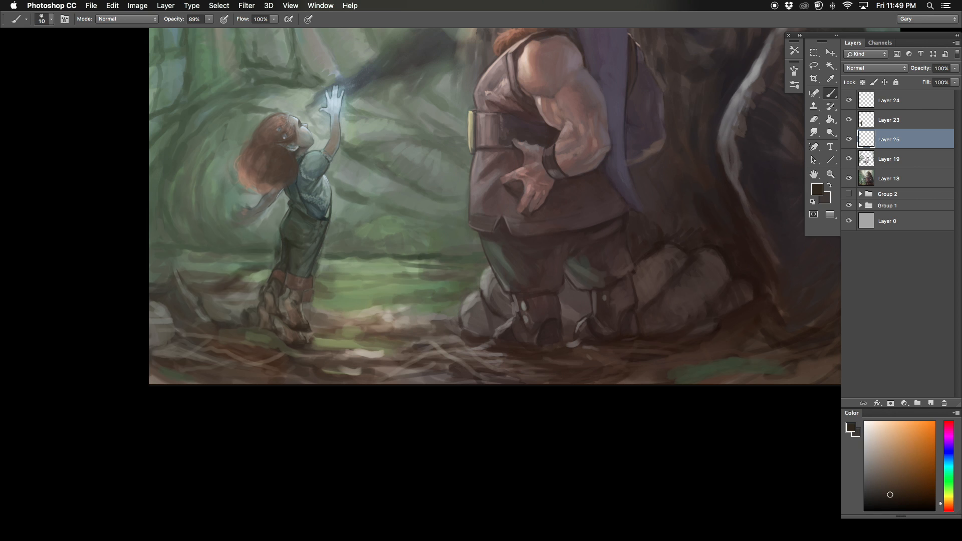
# Step: Paint over the child's boots and the ground around them on Layer 25 with sampled brown tones
pyautogui.press(']')
pyautogui.keyDown('alt'); pyautogui.click(310, 334); pyautogui.keyUp('alt')
pyautogui.keyDown('alt'); pyautogui.click(278, 323); pyautogui.keyUp('alt')
pyautogui.keyDown('alt'); pyautogui.click(286, 328); pyautogui.keyUp('alt')
pyautogui.moveTo(278, 323); pyautogui.dragTo(361, 342)
pyautogui.keyDown('alt'); pyautogui.click(262, 335); pyautogui.keyUp('alt')
pyautogui.keyDown('alt'); pyautogui.click(289, 327); pyautogui.keyUp('alt')
pyautogui.press('[')
pyautogui.press('[')
pyautogui.press('[')
pyautogui.press('[')
pyautogui.keyDown('alt'); pyautogui.click(349, 343); pyautogui.keyUp('alt')
# Step: Repaint the child's boots as bare feet on Layer 23 with sampled skin and brown tones
pyautogui.click(880, 119)
pyautogui.press(']')
pyautogui.keyDown('alt'); pyautogui.click(342, 312); pyautogui.keyUp('alt')
pyautogui.keyDown('alt'); pyautogui.click(345, 307); pyautogui.keyUp('alt')
pyautogui.moveTo(337, 301); pyautogui.dragTo(320, 325)
pyautogui.keyDown('alt'); pyautogui.click(318, 315); pyautogui.keyUp('alt')
pyautogui.press('[')
pyautogui.press('[')
pyautogui.press('[')
pyautogui.keyDown('alt'); pyautogui.click(320, 321); pyautogui.keyUp('alt')
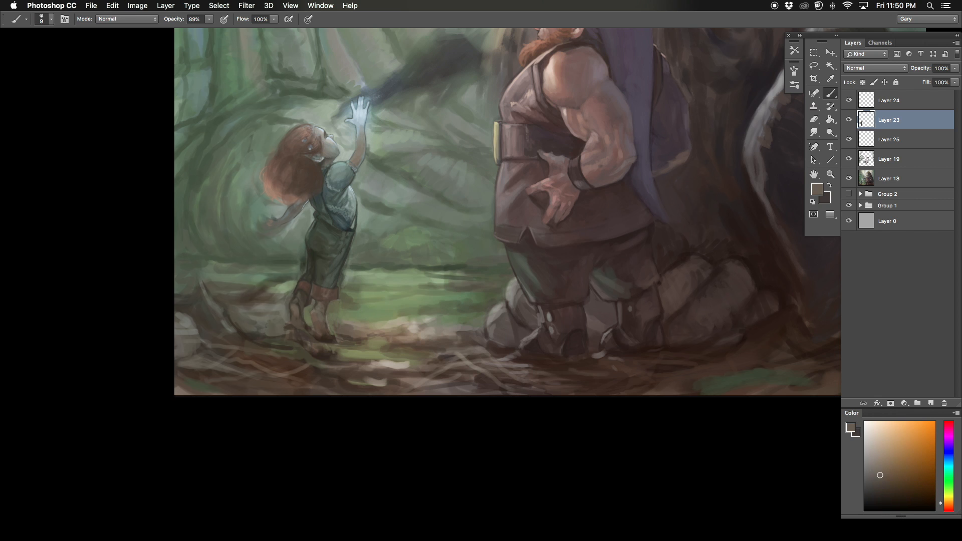
# Step: Refine the shape and shadows of the child's bare feet with a small brush and sampled dark browns
pyautogui.moveTo(261, 336); pyautogui.dragTo(281, 358)
pyautogui.keyDown('alt'); pyautogui.click(318, 313); pyautogui.keyUp('alt')
pyautogui.press('[')
pyautogui.press('[')
pyautogui.press('[')
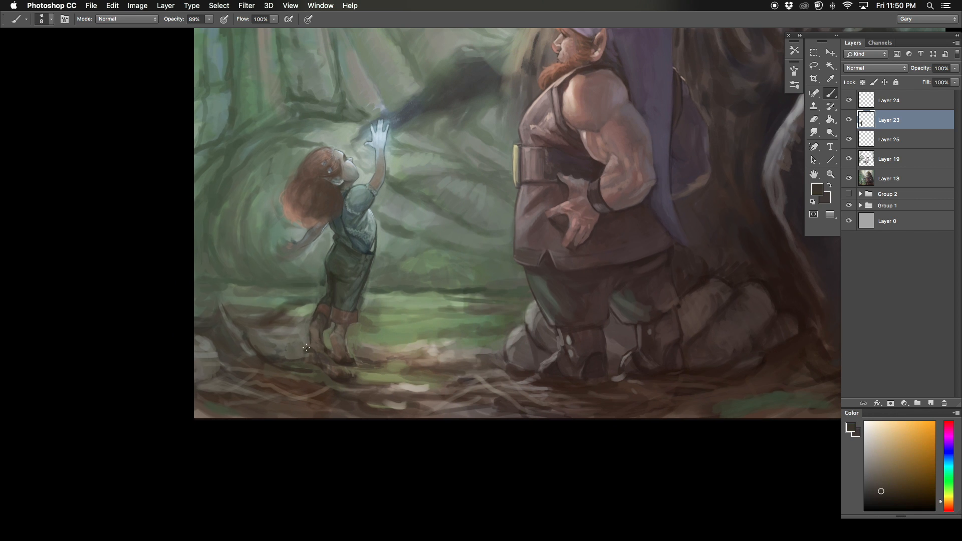
pyautogui.keyDown('alt'); pyautogui.click(300, 349); pyautogui.keyUp('alt')
pyautogui.press(']')
pyautogui.keyDown('alt'); pyautogui.click(342, 362); pyautogui.keyUp('alt')
pyautogui.press('super+0')
pyautogui.press('super+plus')
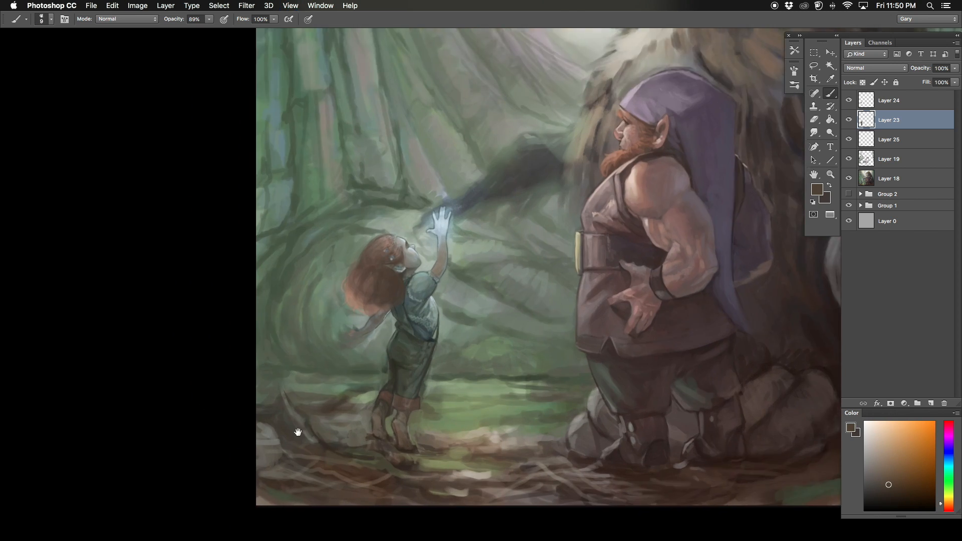
# Step: Blend the forest floor around the child's feet using a larger brush with sampled brown and olive green tones
pyautogui.moveTo(296, 432); pyautogui.dragTo(202, 383)
pyautogui.press(']')
pyautogui.press(']')
pyautogui.press(']')
pyautogui.keyDown('alt'); pyautogui.click(287, 389); pyautogui.keyUp('alt')
pyautogui.keyDown('alt'); pyautogui.click(282, 392); pyautogui.keyUp('alt')
pyautogui.moveTo(273, 412)
pyautogui.mouseDown()
pyautogui.moveTo(316, 418)
pyautogui.moveTo(290, 424)
pyautogui.mouseUp()
pyautogui.keyDown('alt'); pyautogui.click(345, 414); pyautogui.keyUp('alt')
pyautogui.moveTo(299, 397); pyautogui.dragTo(273, 408)
pyautogui.keyDown('alt'); pyautogui.click(278, 391); pyautogui.keyUp('alt')
pyautogui.keyDown('alt'); pyautogui.click(282, 359); pyautogui.keyUp('alt')
pyautogui.press('[')
pyautogui.hscroll(-3, 300, 363)
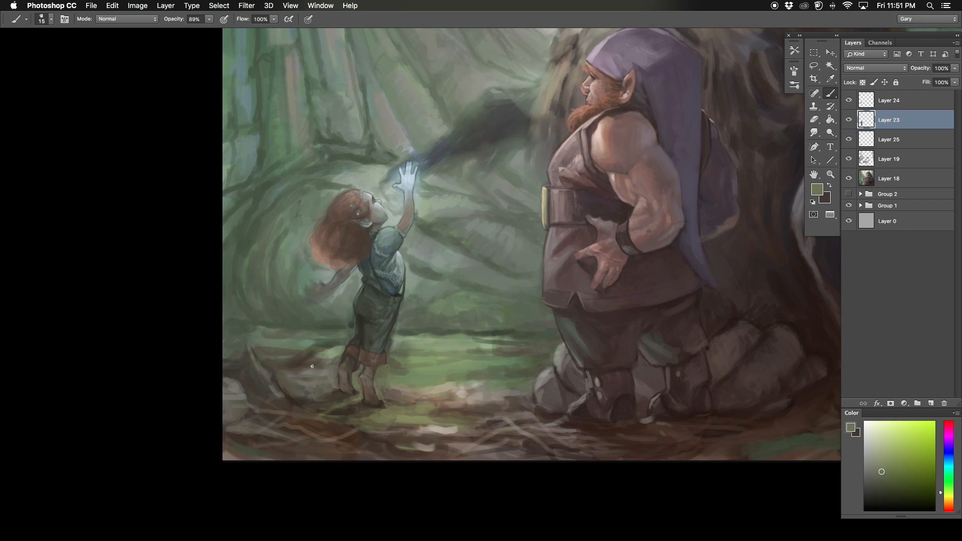
# Step: Flip the canvas horizontally, lasso the child's legs on Layer 23 and reshape them with Free Transform
pyautogui.press('super+0')
pyautogui.press('super+shift+h')
pyautogui.moveTo(568, 427); pyautogui.dragTo(380, 365)
pyautogui.press('super+plus')
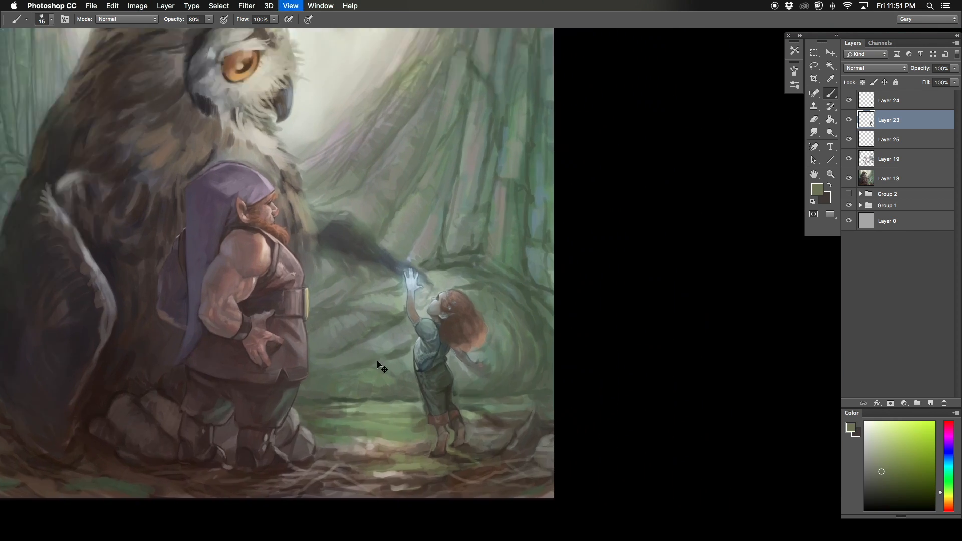
pyautogui.moveTo(366, 473)
pyautogui.mouseDown()
pyautogui.moveTo(348, 410)
pyautogui.moveTo(350, 346)
pyautogui.mouseUp()
pyautogui.press('super+plus')
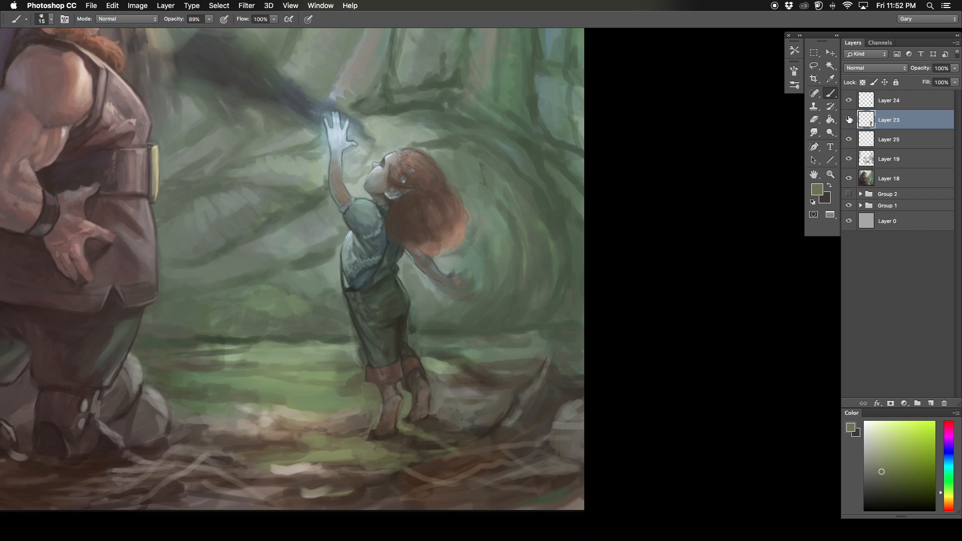
pyautogui.press('l')
pyautogui.moveTo(416, 295)
pyautogui.mouseDown()
pyautogui.moveTo(405, 304)
pyautogui.moveTo(418, 299)
pyautogui.mouseUp()
pyautogui.press('super+t')
pyautogui.moveTo(446, 459); pyautogui.dragTo(455, 477)
pyautogui.moveTo(455, 281); pyautogui.dragTo(418, 275)
pyautogui.press('Return')
pyautogui.press('super+d')
# Step: Flip the canvas back and paint the ground beneath the child's feet with a 25 px brush in sampled brown
pyautogui.press('super+0')
pyautogui.moveTo(515, 418)
pyautogui.mouseDown()
pyautogui.moveTo(382, 354)
pyautogui.moveTo(494, 304)
pyautogui.mouseUp()
pyautogui.press('super+shift+h')
pyautogui.press('super+plus')
pyautogui.moveTo(280, 440); pyautogui.dragTo(344, 359)
pyautogui.press('b')
pyautogui.keyDown('alt'); pyautogui.click(270, 383); pyautogui.keyUp('alt')
pyautogui.moveTo(261, 379); pyautogui.dragTo(288, 383)
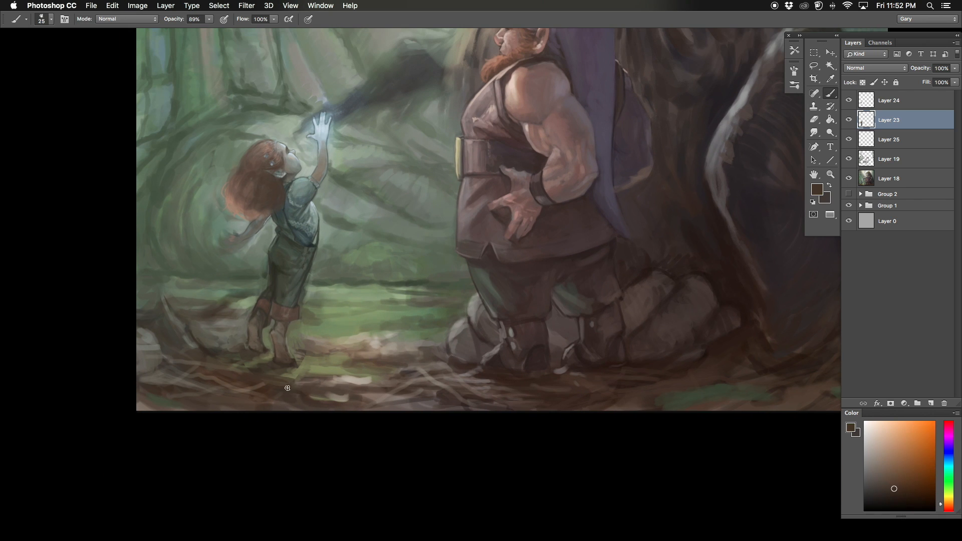
pyautogui.keyDown('alt'); pyautogui.click(305, 355); pyautogui.keyUp('alt')
pyautogui.moveTo(185, 359); pyautogui.dragTo(326, 388)
# Step: Touch up the grass and ground between the child and the dwarf using a smaller brush with sampled tones
pyautogui.press('[')
pyautogui.press('[')
pyautogui.keyDown('alt'); pyautogui.click(404, 317); pyautogui.keyUp('alt')
pyautogui.moveTo(403, 318); pyautogui.dragTo(406, 307)
pyautogui.keyDown('alt'); pyautogui.click(406, 310); pyautogui.keyUp('alt')
pyautogui.keyDown('alt'); pyautogui.click(408, 311); pyautogui.keyUp('alt')
pyautogui.keyDown('alt'); pyautogui.click(420, 373); pyautogui.keyUp('alt')
pyautogui.moveTo(416, 371)
pyautogui.mouseDown()
pyautogui.moveTo(415, 383)
pyautogui.moveTo(354, 383)
pyautogui.mouseUp()
# Step: Flip the canvas horizontally and add a new layer above Layer 24
pyautogui.press('super+shift+h')
pyautogui.click(879, 101)
pyautogui.click(931, 403)
pyautogui.keyDown('alt'); pyautogui.click(621, 415); pyautogui.keyUp('alt')
pyautogui.moveTo(621, 413); pyautogui.dragTo(531, 324)
pyautogui.press('super+plus')
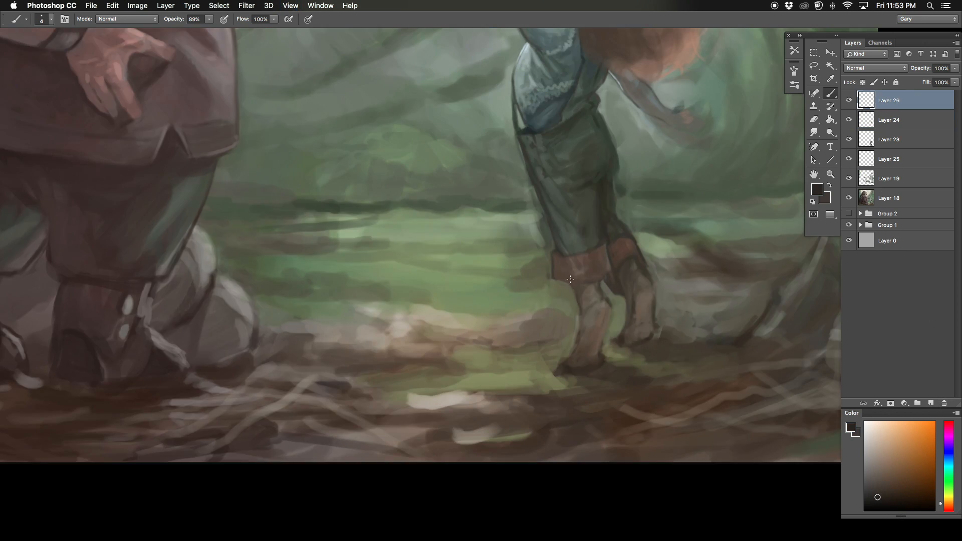
# Step: Outline the child's front foot and ankle on Layer 26 with thin dark lines using a 3 px brush
pyautogui.moveTo(601, 340); pyautogui.dragTo(472, 351)
pyautogui.press('super+plus')
pyautogui.press('[')
pyautogui.press('[')
pyautogui.press('[')
pyautogui.press('[')
pyautogui.press('[')
pyautogui.press('[')
pyautogui.press('[')
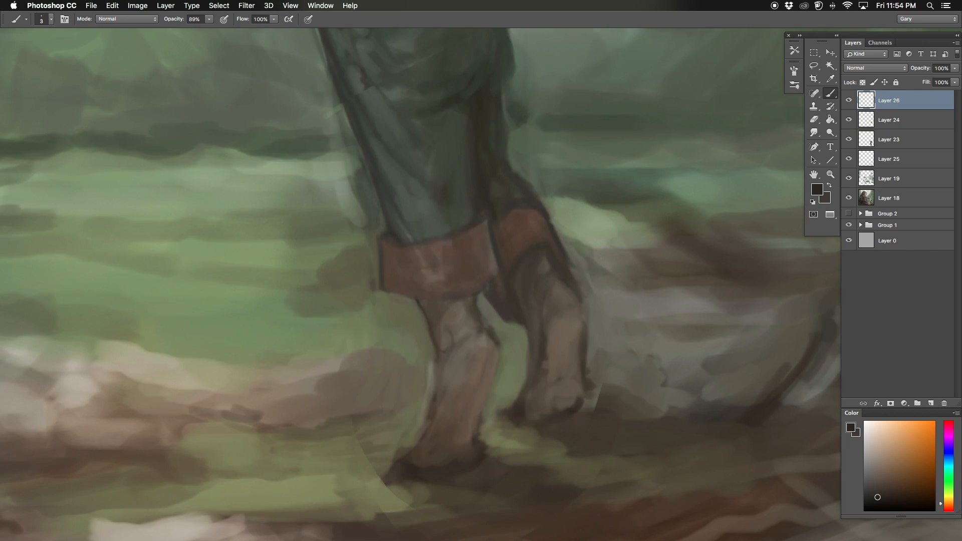
pyautogui.moveTo(497, 345); pyautogui.dragTo(478, 423)
pyautogui.moveTo(434, 340); pyautogui.dragTo(424, 427)
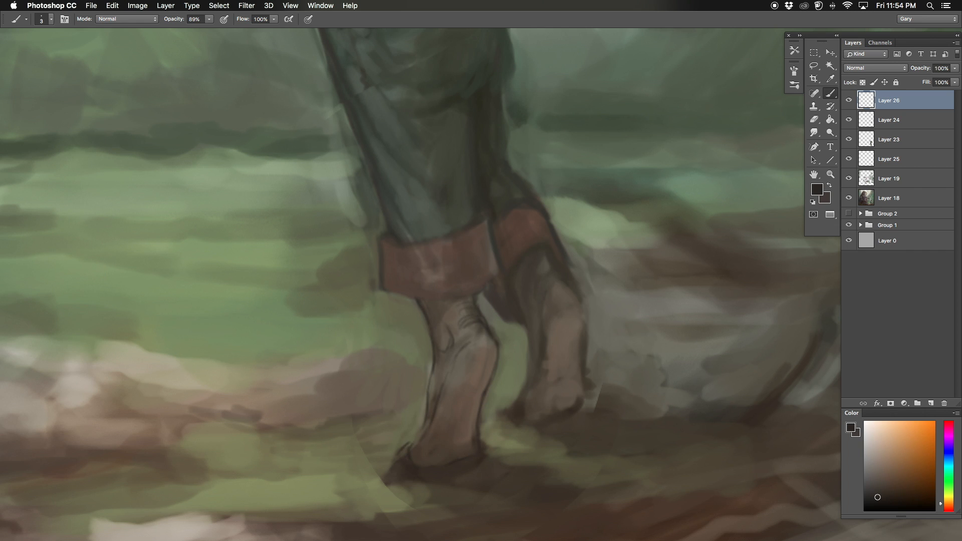
# Step: Outline the child's rear foot and rolled trouser cuff with thin dark lines, undoing a stray stroke
pyautogui.moveTo(546, 358)
pyautogui.mouseDown()
pyautogui.moveTo(472, 366)
pyautogui.moveTo(471, 377)
pyautogui.mouseUp()
pyautogui.moveTo(455, 349); pyautogui.dragTo(436, 410)
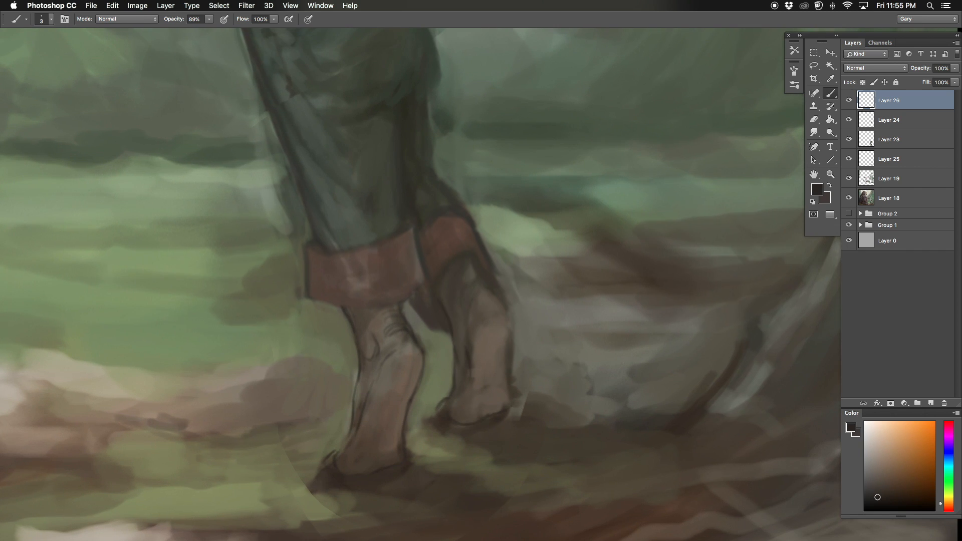
pyautogui.moveTo(509, 313); pyautogui.dragTo(501, 291)
pyautogui.press('super+z')
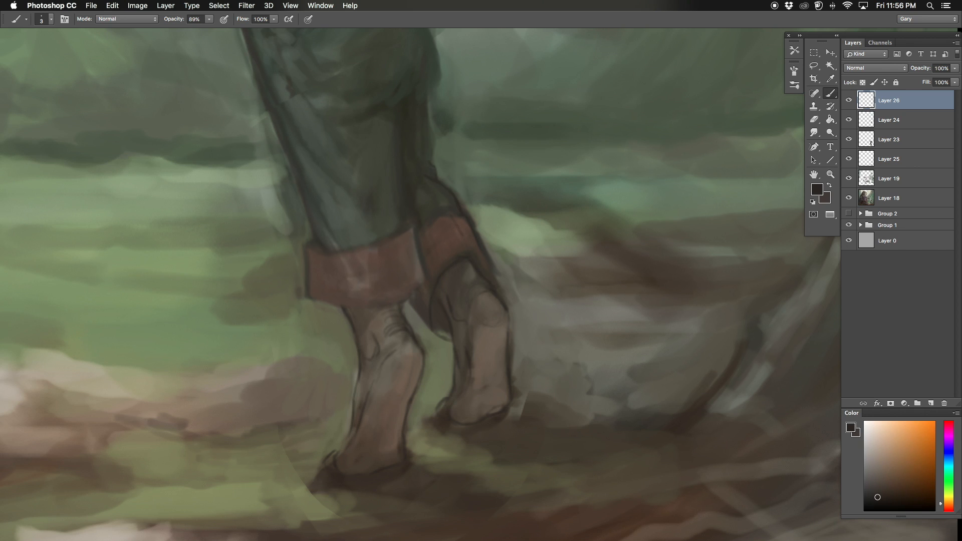
pyautogui.moveTo(412, 308); pyautogui.dragTo(452, 354)
# Step: Flip the canvas back and define the child's trousers with thin dark contour and fold lines
pyautogui.press('super+minus')
pyautogui.press('super+minus')
pyautogui.press('super+minus')
pyautogui.press('super+shift+h')
pyautogui.press('super+minus')
pyautogui.moveTo(288, 363)
pyautogui.mouseDown()
pyautogui.moveTo(193, 400)
pyautogui.moveTo(334, 381)
pyautogui.mouseUp()
pyautogui.press('super+equal')
pyautogui.press('super+equal')
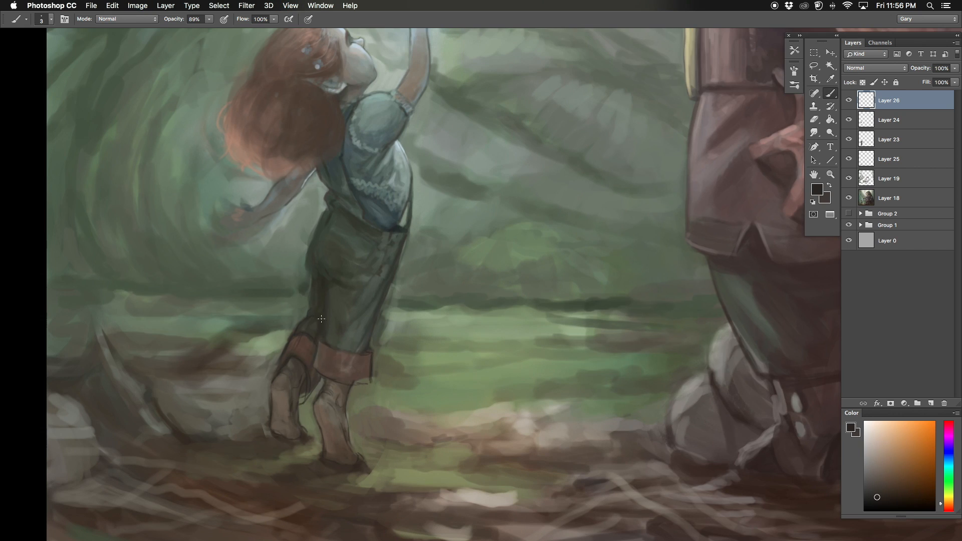
pyautogui.moveTo(329, 290); pyautogui.dragTo(336, 316)
# Step: Draw the fingers of the child's lowered hand and outline its forearm with thin dark lines
pyautogui.press('super+minus')
pyautogui.press('super+minus')
pyautogui.moveTo(265, 375); pyautogui.dragTo(395, 429)
pyautogui.press('super+equal')
pyautogui.press('super+equal')
pyautogui.moveTo(384, 367); pyautogui.dragTo(465, 404)
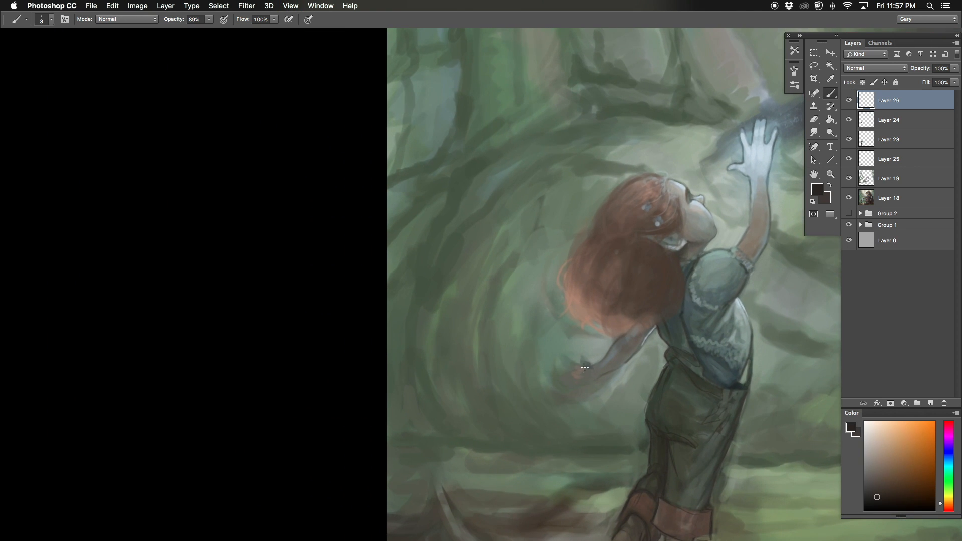
pyautogui.moveTo(558, 365); pyautogui.dragTo(574, 368)
pyautogui.moveTo(587, 327)
pyautogui.mouseDown()
pyautogui.moveTo(586, 301)
pyautogui.moveTo(588, 341)
pyautogui.moveTo(576, 357)
pyautogui.mouseUp()
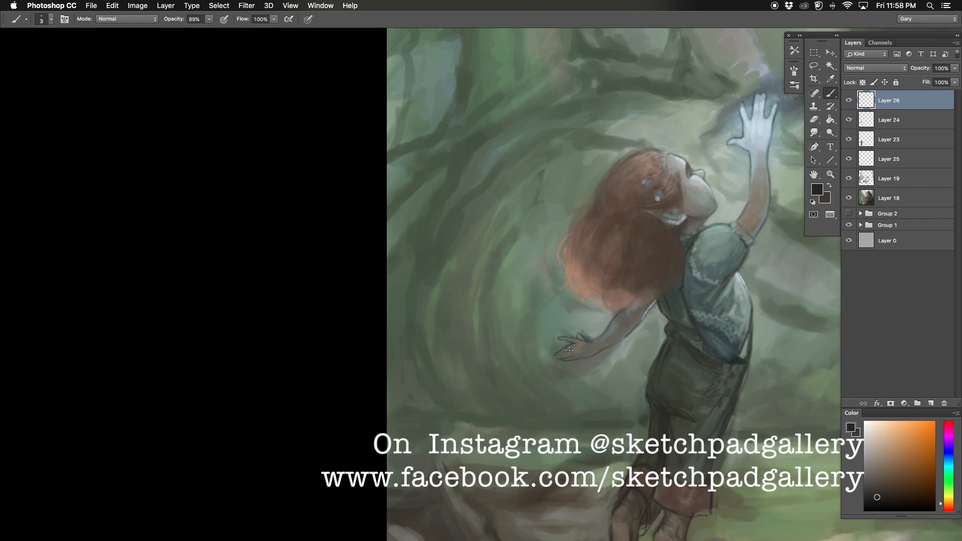
# Step: Strengthen the outlines of the child's trousers and raised arm with thin dark lines
pyautogui.moveTo(672, 310); pyautogui.dragTo(599, 294)
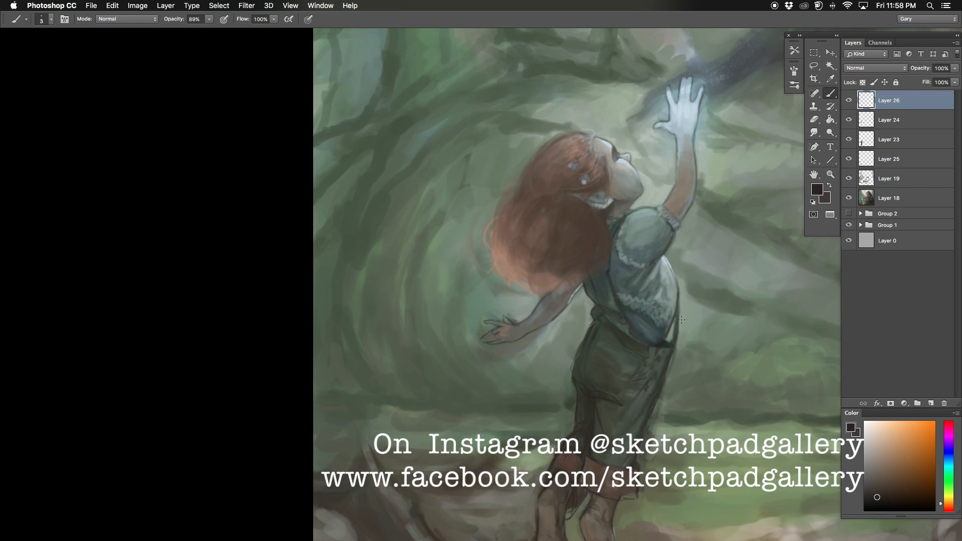
pyautogui.moveTo(673, 347); pyautogui.dragTo(666, 376)
pyautogui.moveTo(530, 236); pyautogui.dragTo(379, 348)
pyautogui.press('super+plus')
pyautogui.moveTo(479, 185); pyautogui.dragTo(452, 284)
pyautogui.moveTo(599, 206); pyautogui.dragTo(584, 236)
pyautogui.moveTo(576, 215)
pyautogui.mouseDown()
pyautogui.moveTo(570, 191)
pyautogui.moveTo(563, 213)
pyautogui.mouseUp()
pyautogui.moveTo(517, 283); pyautogui.dragTo(526, 299)
pyautogui.press('super+minus')
pyautogui.press('super+minus')
pyautogui.press('super+minus')
pyautogui.moveTo(498, 204); pyautogui.dragTo(466, 170)
pyautogui.moveTo(635, 199); pyautogui.dragTo(636, 208)
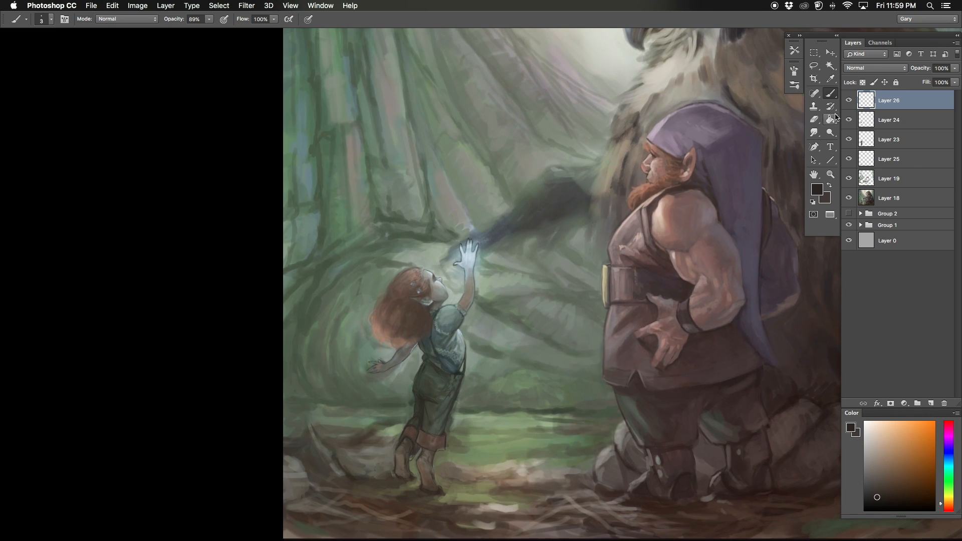
# Step: Select Layer 24 and touch up the child's lower legs beneath the trouser cuffs with a sampled brown
pyautogui.moveTo(193, 124); pyautogui.dragTo(197, 116)
pyautogui.press('super+plus')
pyautogui.moveTo(406, 407)
pyautogui.mouseDown()
pyautogui.moveTo(406, 361)
pyautogui.moveTo(436, 275)
pyautogui.mouseUp()
pyautogui.press('super+plus')
pyautogui.press(']')
pyautogui.press(']')
pyautogui.press(']')
pyautogui.press(']')
pyautogui.keyDown('alt'); pyautogui.click(449, 388); pyautogui.keyUp('alt')
pyautogui.click(848, 120)
pyautogui.click(849, 120)
pyautogui.click(871, 120)
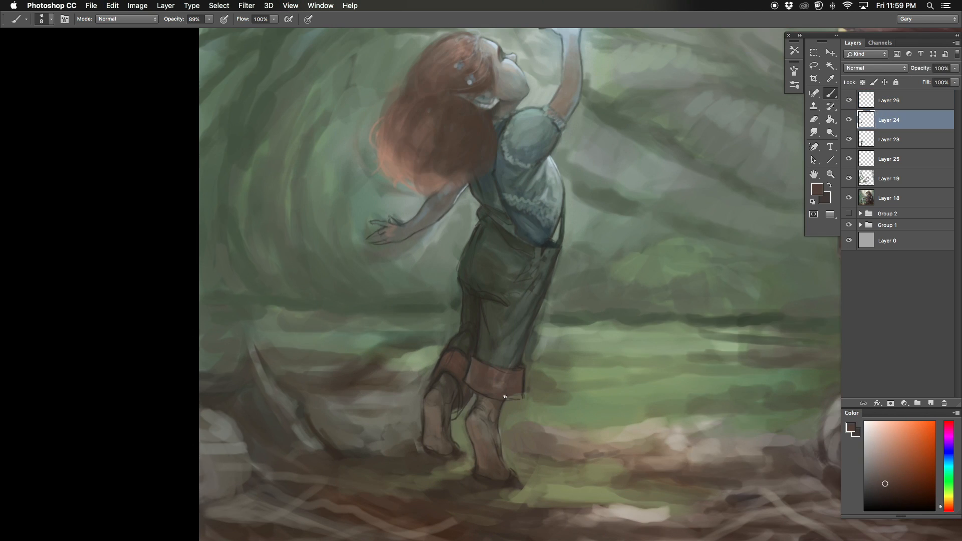
pyautogui.keyDown('alt'); pyautogui.click(436, 397); pyautogui.keyUp('alt')
pyautogui.press('[')
# Step: Sample the shirt's pale teal and refine the light edges and skin tones of the child's feet and ankles
pyautogui.keyDown('alt'); pyautogui.click(538, 171); pyautogui.keyUp('alt')
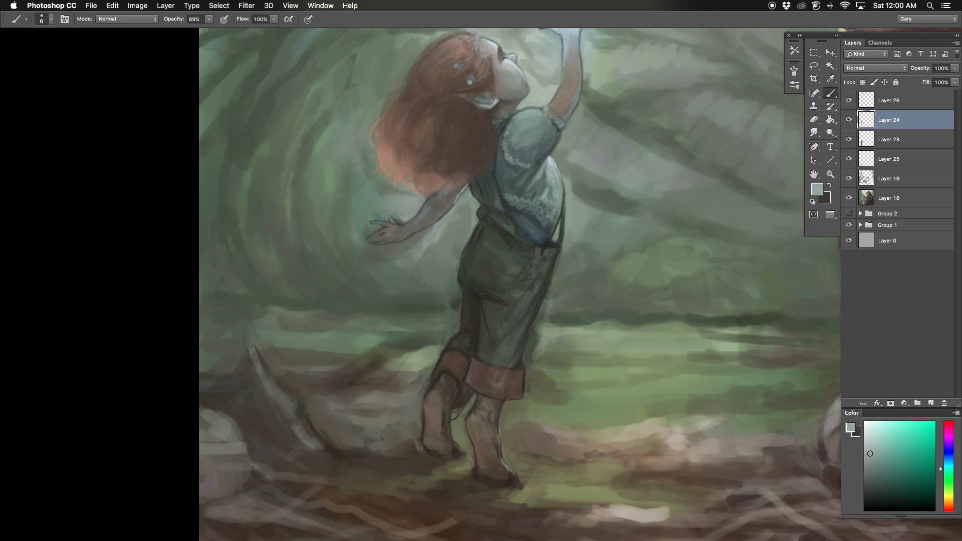
pyautogui.keyDown('alt'); pyautogui.click(454, 411); pyautogui.keyUp('alt')
pyautogui.press(']')
pyautogui.press(']')
pyautogui.press(']')
pyautogui.press(']')
pyautogui.press(']')
pyautogui.press(']')
pyautogui.press(']')
pyautogui.moveTo(450, 440)
pyautogui.mouseDown()
pyautogui.moveTo(457, 447)
pyautogui.moveTo(465, 399)
pyautogui.moveTo(481, 406)
pyautogui.mouseUp()
pyautogui.keyDown('alt'); pyautogui.click(464, 399); pyautogui.keyUp('alt')
pyautogui.keyDown('alt'); pyautogui.click(482, 406); pyautogui.keyUp('alt')
pyautogui.keyDown('alt'); pyautogui.click(482, 468); pyautogui.keyUp('alt')
pyautogui.moveTo(482, 468)
pyautogui.mouseDown()
pyautogui.moveTo(474, 429)
pyautogui.moveTo(486, 401)
pyautogui.moveTo(442, 411)
pyautogui.moveTo(440, 431)
pyautogui.moveTo(434, 407)
pyautogui.mouseUp()
pyautogui.keyDown('alt'); pyautogui.click(483, 434); pyautogui.keyUp('alt')
pyautogui.keyDown('alt'); pyautogui.click(497, 439); pyautogui.keyUp('alt')
# Step: Paint the shadowed area behind the child's ankles, beneath the rear trouser cuff, with a dark tone
pyautogui.press('[')
pyautogui.press('[')
pyautogui.press('[')
pyautogui.keyDown('alt'); pyautogui.click(473, 420); pyautogui.keyUp('alt')
pyautogui.press('[')
pyautogui.keyDown('alt'); pyautogui.click(444, 413); pyautogui.keyUp('alt')
pyautogui.press(']')
pyautogui.press(']')
pyautogui.press(']')
pyautogui.keyDown('alt'); pyautogui.click(437, 404); pyautogui.keyUp('alt')
pyautogui.keyDown('alt'); pyautogui.click(436, 404); pyautogui.keyUp('alt')
pyautogui.keyDown('alt'); pyautogui.click(440, 395); pyautogui.keyUp('alt')
pyautogui.press('[')
pyautogui.press('[')
pyautogui.press('[')
pyautogui.press('[')
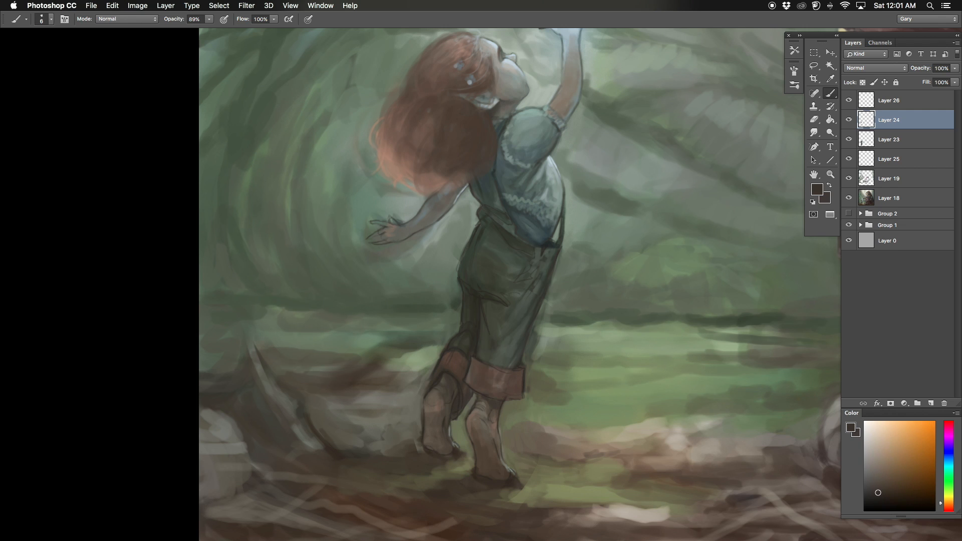
# Step: Touch up the front trouser leg and its rolled cuff with small dark brown strokes
pyautogui.keyDown('alt'); pyautogui.click(489, 355); pyautogui.keyUp('alt')
pyautogui.press(']')
pyautogui.keyDown('alt'); pyautogui.click(502, 393); pyautogui.keyUp('alt')
pyautogui.press('super+minus')
pyautogui.press('super+minus')
pyautogui.press('super+plus')
pyautogui.press('super+plus')
pyautogui.moveTo(461, 333); pyautogui.dragTo(473, 386)
pyautogui.keyDown('alt'); pyautogui.click(472, 386); pyautogui.keyUp('alt')
pyautogui.press('super+minus')
pyautogui.press('super+minus')
pyautogui.press('super+plus')
pyautogui.press('super+plus')
pyautogui.press('super+plus')
# Step: Refine the fingers and palm of the child's lowered hand with sampled skin and background tones
pyautogui.moveTo(330, 310)
pyautogui.mouseDown()
pyautogui.moveTo(566, 336)
pyautogui.moveTo(548, 349)
pyautogui.moveTo(561, 358)
pyautogui.mouseUp()
pyautogui.keyDown('alt'); pyautogui.click(570, 338); pyautogui.keyUp('alt')
pyautogui.press('[')
pyautogui.press('[')
pyautogui.press('[')
pyautogui.keyDown('alt'); pyautogui.click(555, 347); pyautogui.keyUp('alt')
pyautogui.moveTo(574, 358)
pyautogui.mouseDown()
pyautogui.moveTo(605, 341)
pyautogui.moveTo(547, 340)
pyautogui.moveTo(514, 357)
pyautogui.mouseUp()
pyautogui.keyDown('alt'); pyautogui.click(562, 330); pyautogui.keyUp('alt')
pyautogui.moveTo(520, 319); pyautogui.dragTo(562, 321)
pyautogui.press(']')
pyautogui.press(']')
pyautogui.press(']')
pyautogui.press(']')
pyautogui.press(']')
pyautogui.moveTo(646, 273); pyautogui.dragTo(623, 310)
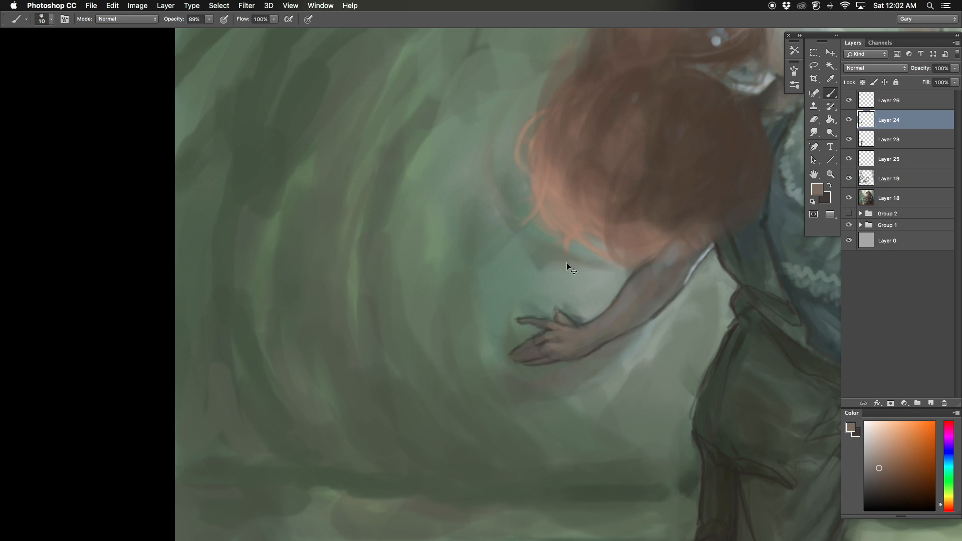
# Step: Flip the canvas horizontally to check the whole composition in mirror view
pyautogui.press('super+minus')
pyautogui.press('super+minus')
pyautogui.press('super+shift+h')
pyautogui.moveTo(751, 173); pyautogui.dragTo(399, 202)
pyautogui.press('super+minus')
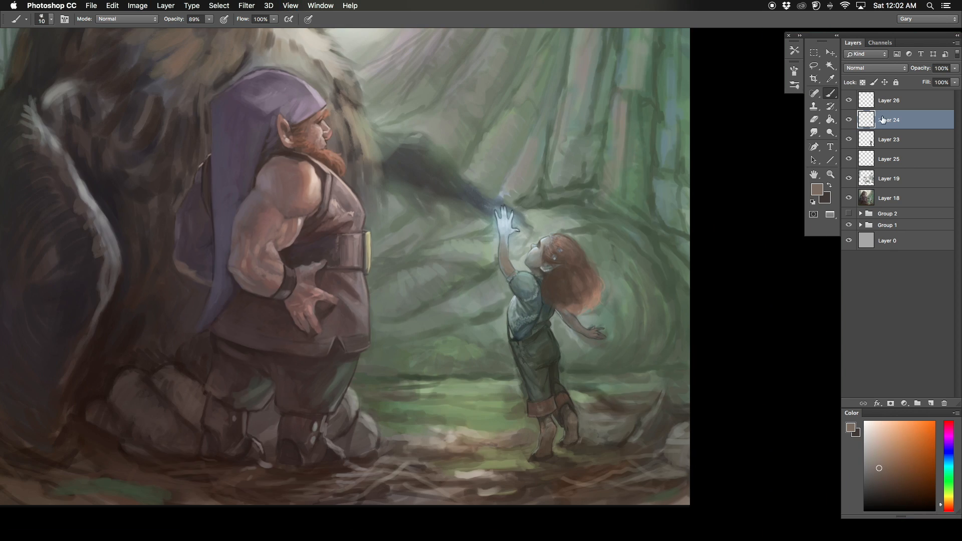